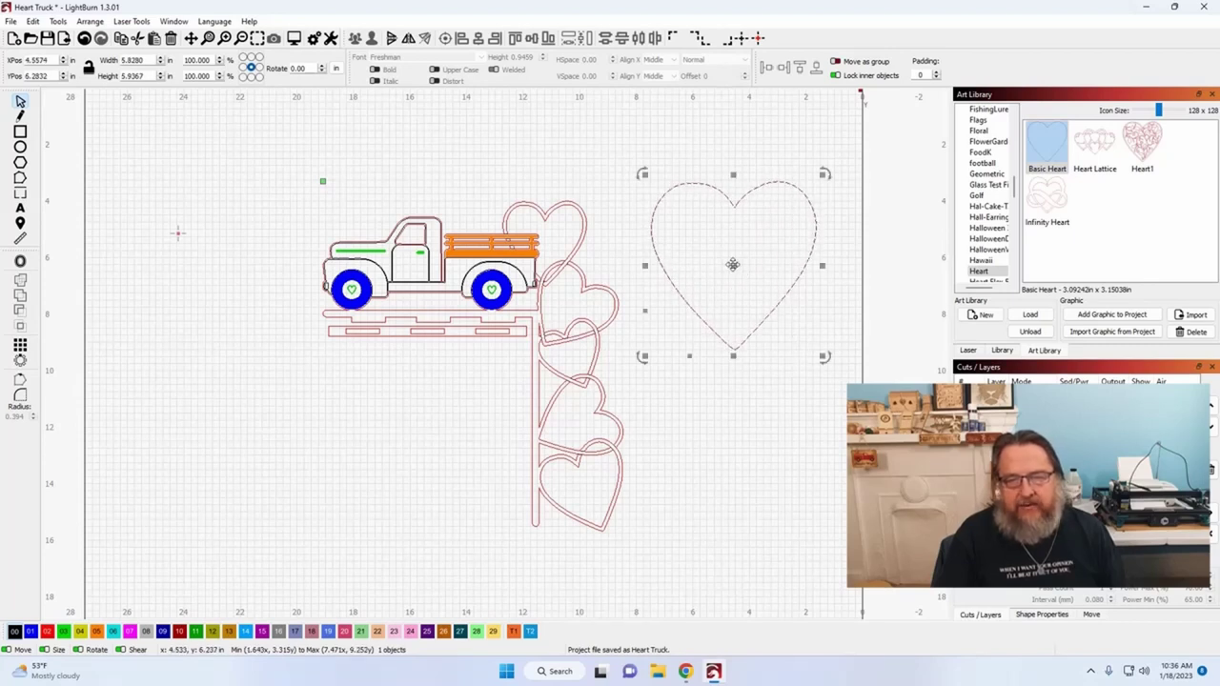
Move the large heart slightly upward and offset it inward by 0.25 in with the Corner style.
drag(732, 264, 739, 245)
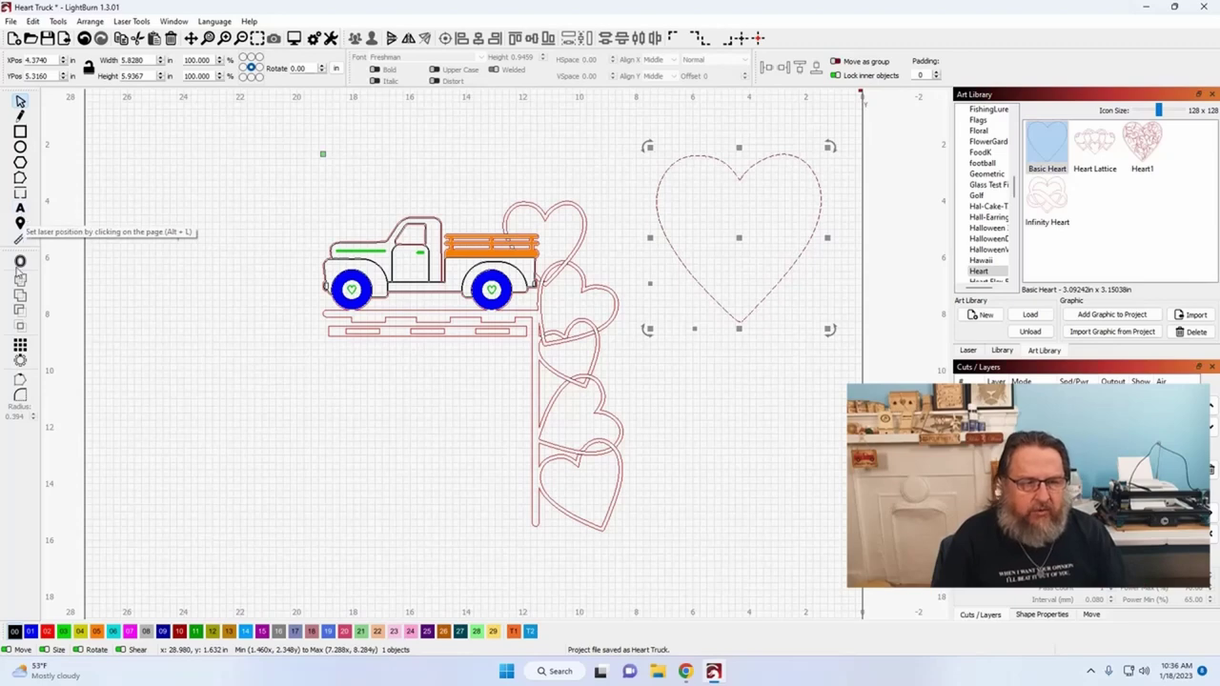
click(20, 263)
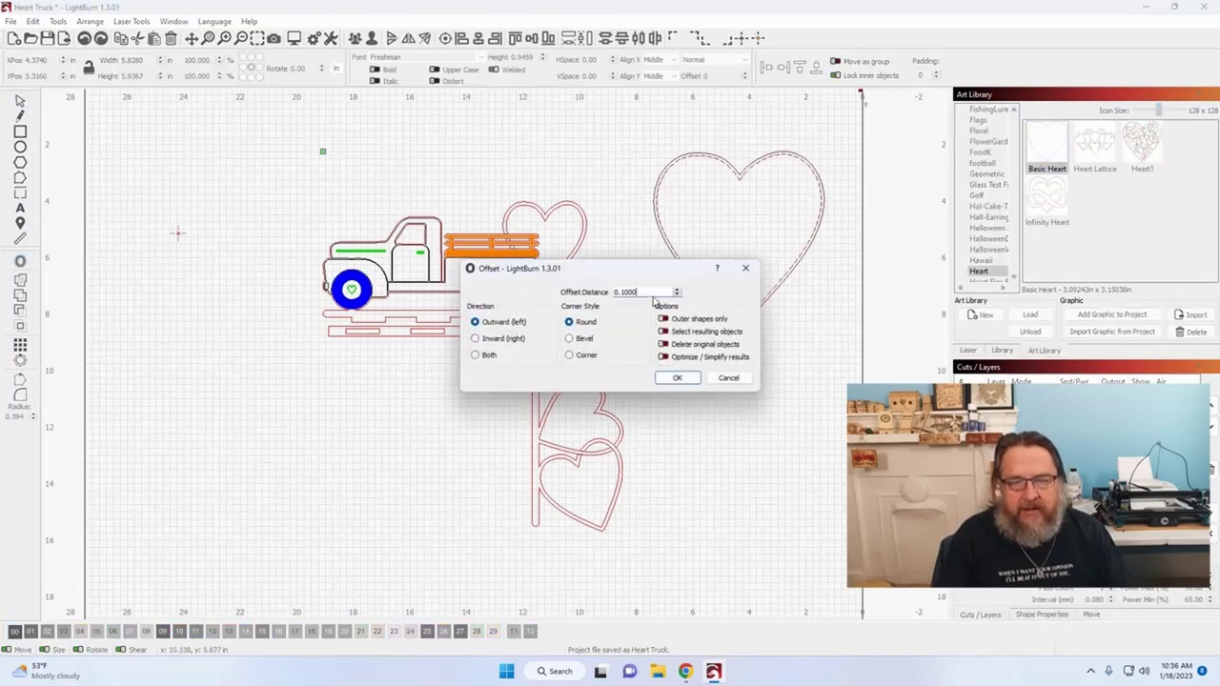
double_click(638, 292)
key(BackSpace)
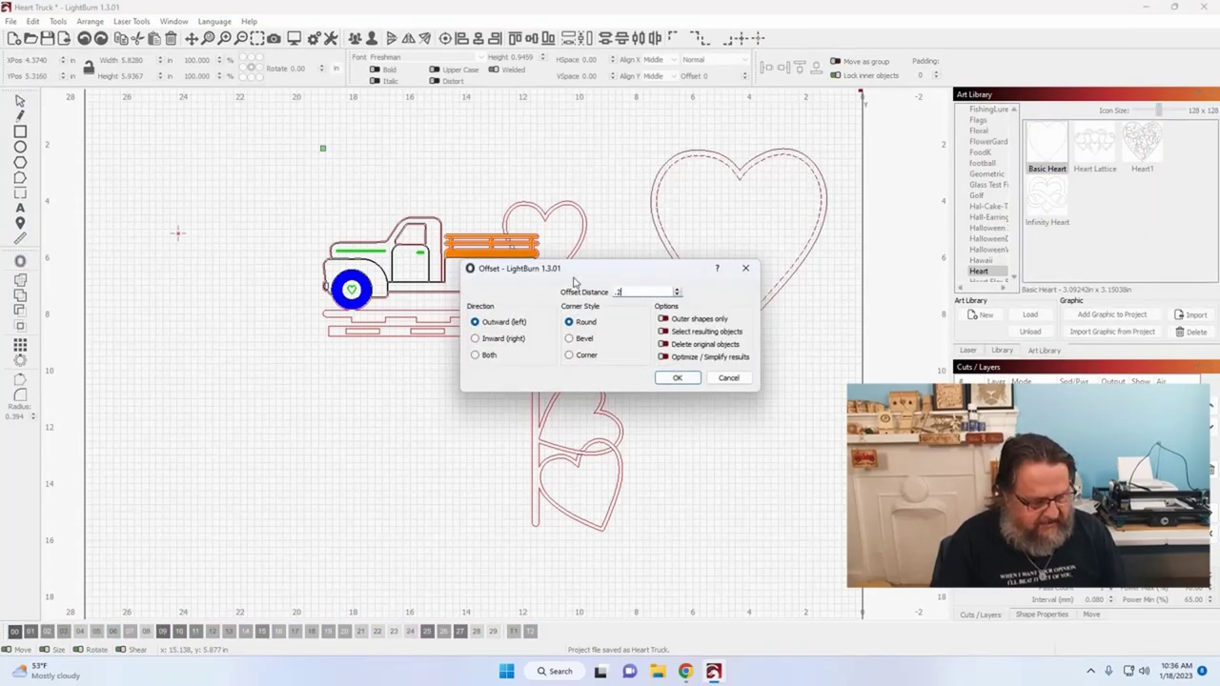
text(2)
key(shift+Home)
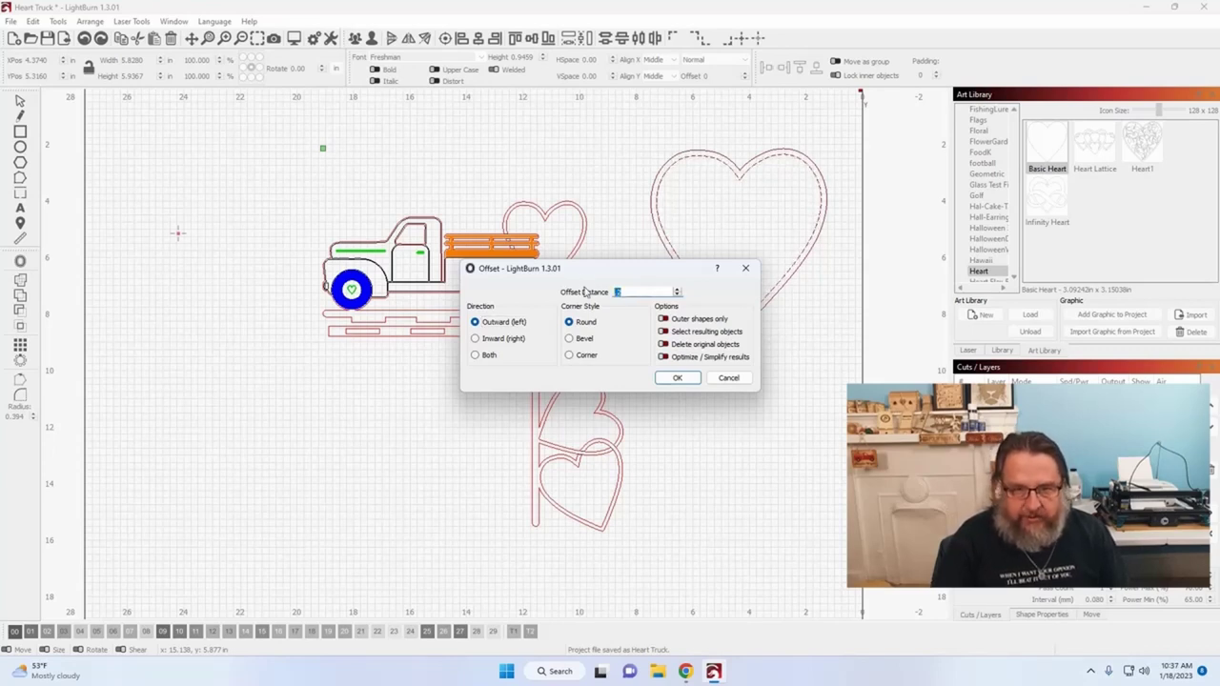
text(.25)
key(Tab)
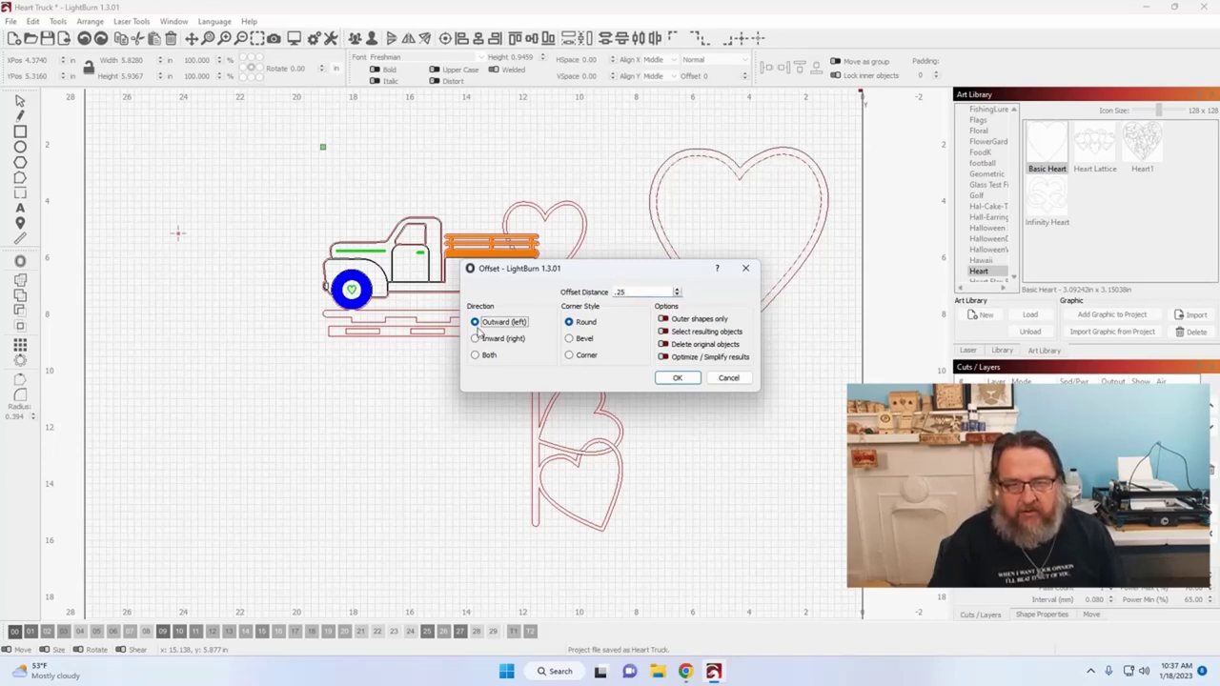
click(476, 339)
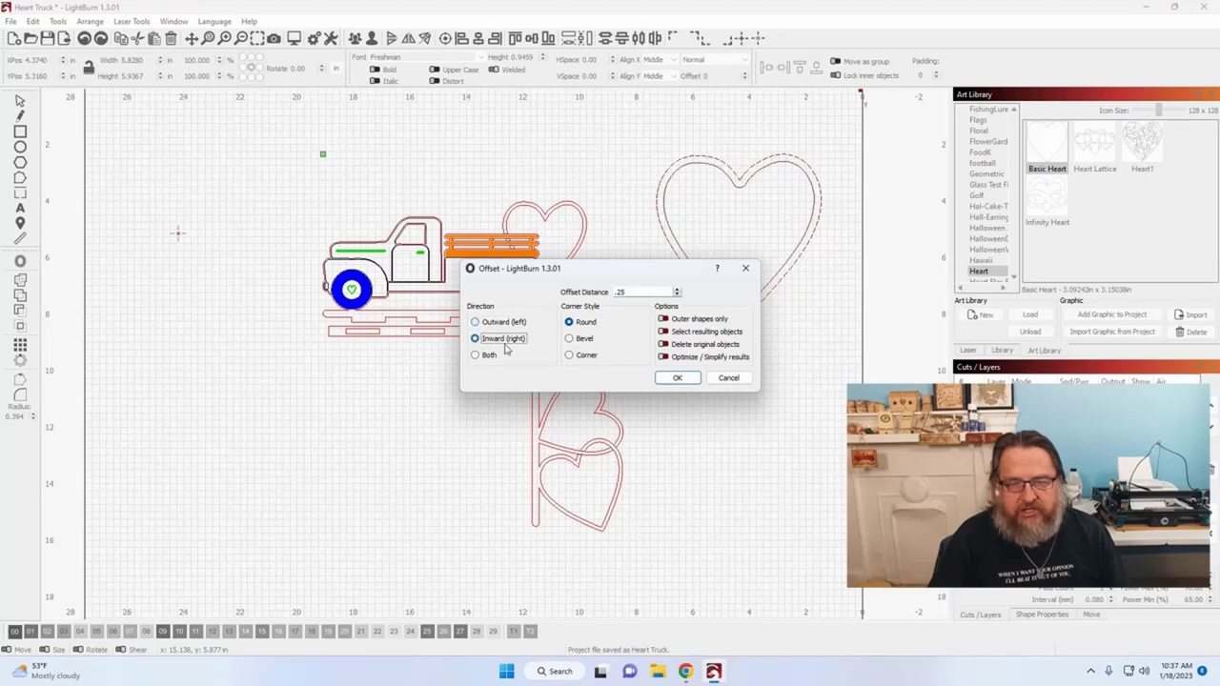
click(569, 355)
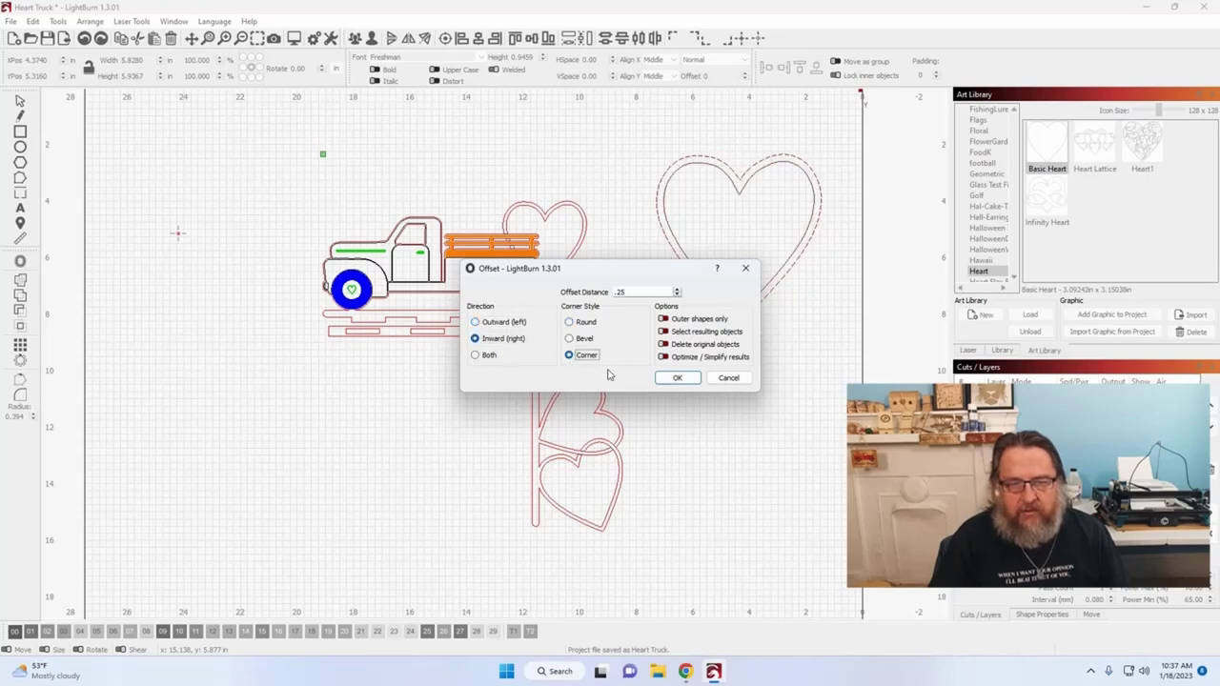
click(676, 379)
Measure the gap between the large heart's outer and inner outlines.
scroll(708, 333, up, 5)
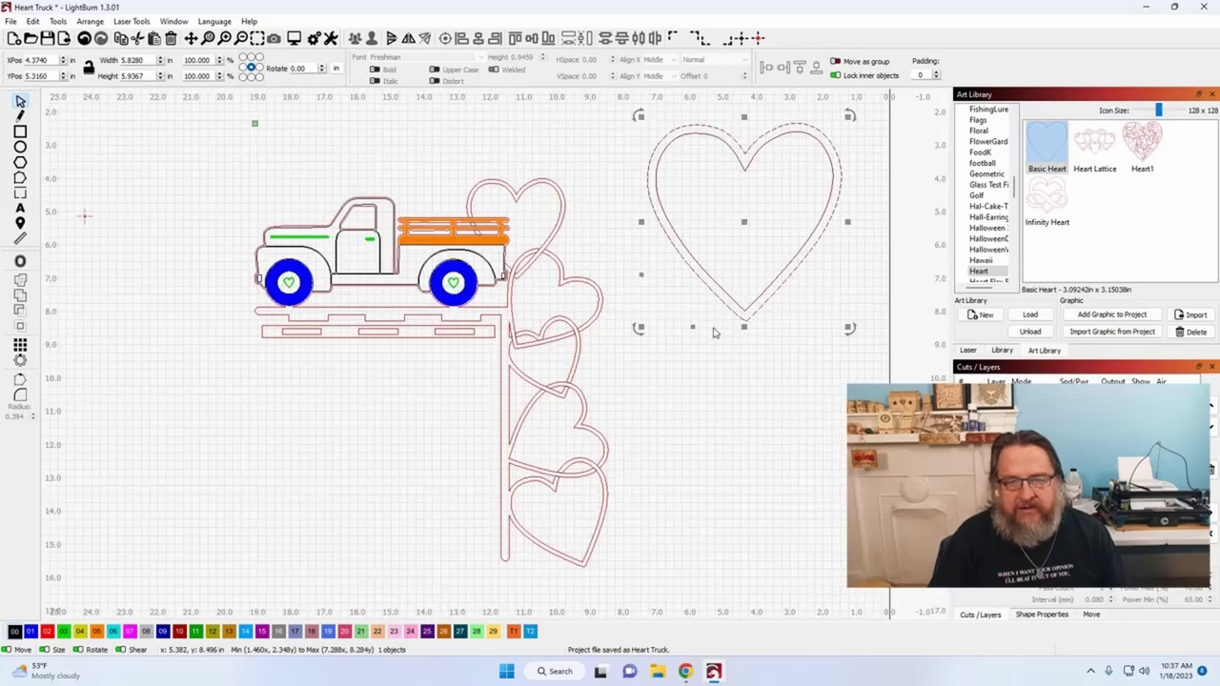
drag(692, 438, 714, 535)
click(21, 239)
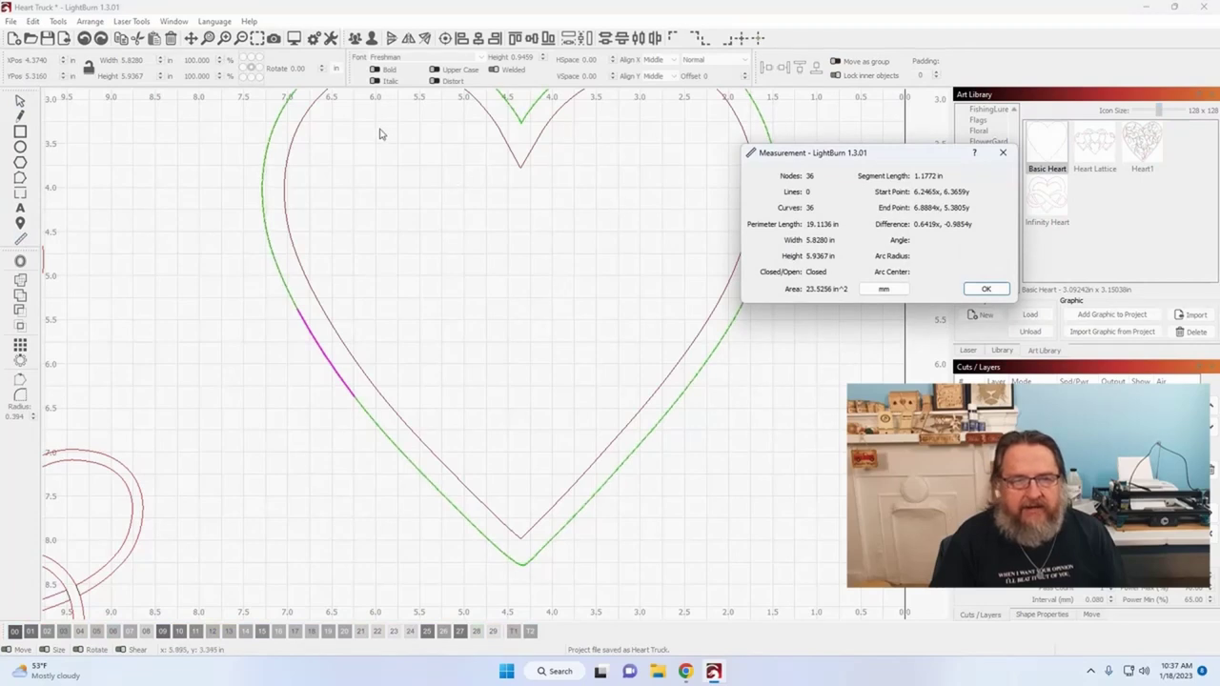
click(647, 432)
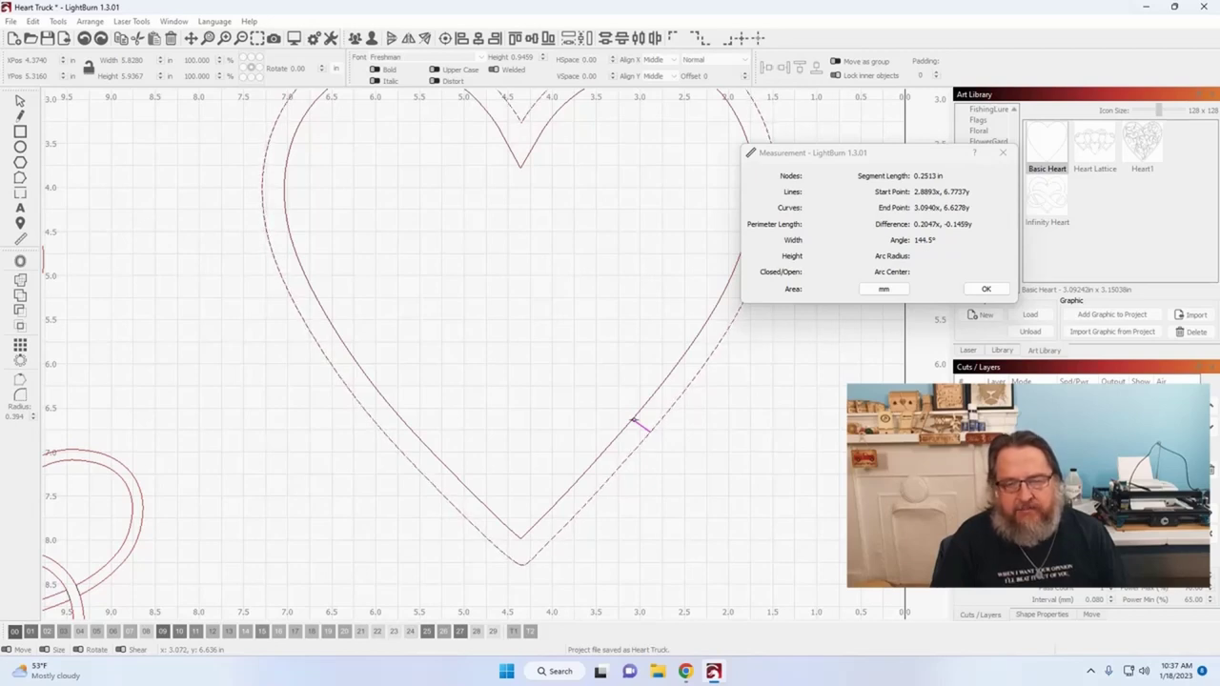
click(636, 421)
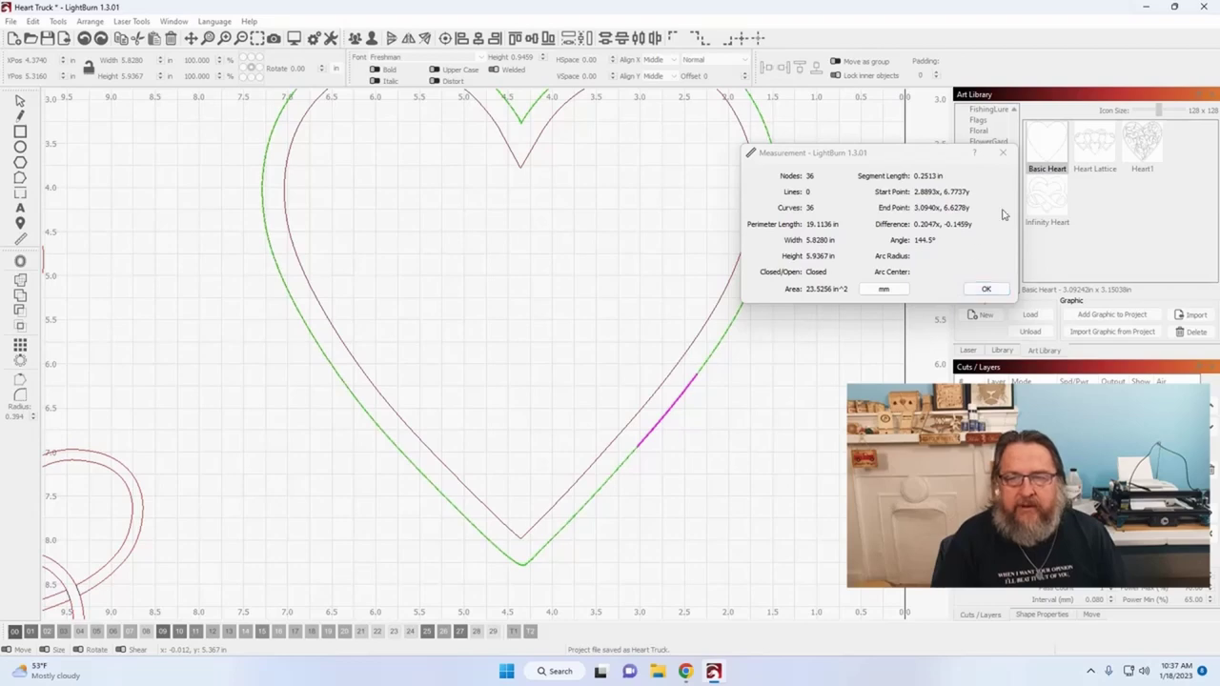
click(1002, 153)
Scale both heart outlines down together to about 2.74 in wide and 2.79 in high.
scroll(596, 214, down, 6)
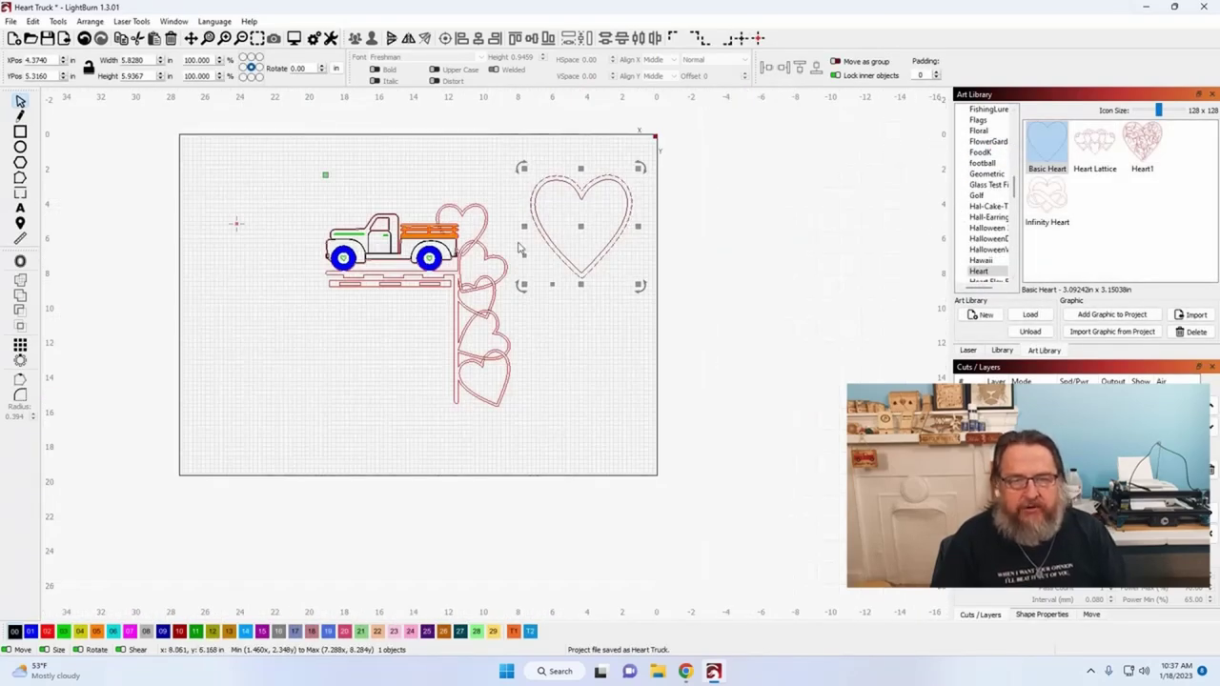
click(616, 308)
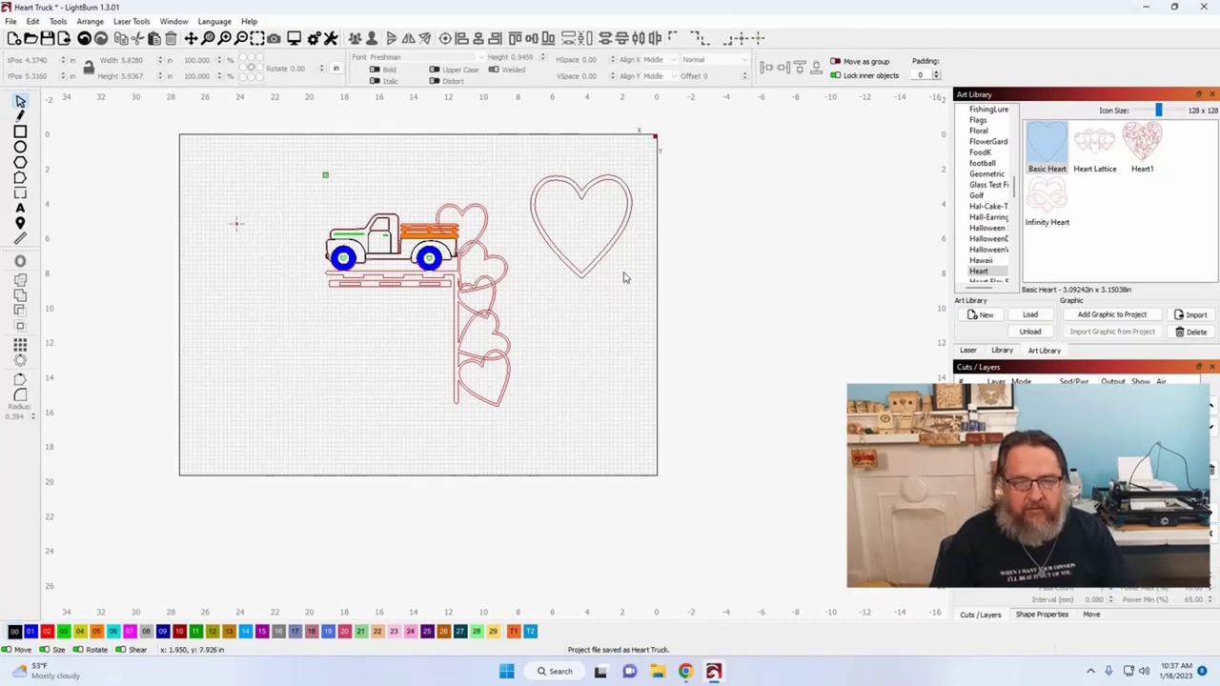
click(624, 278)
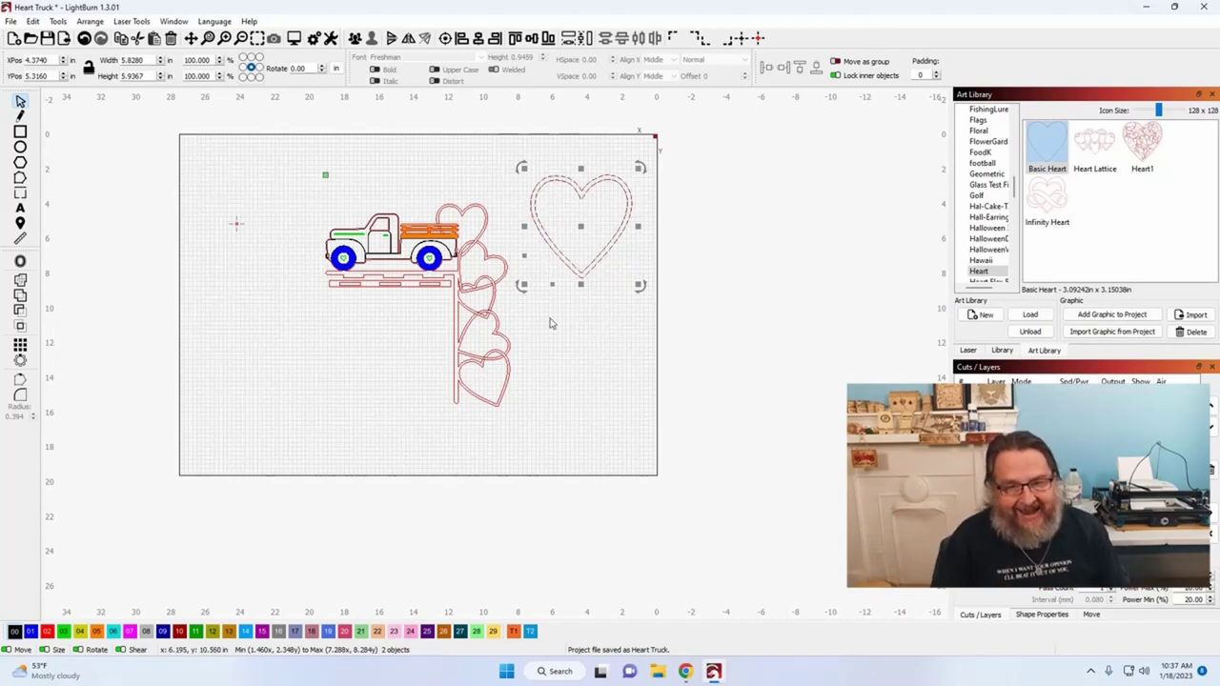
drag(639, 284, 607, 258)
Measure the gap between the two outlines of the scaled-down heart.
scroll(612, 255, up, 8)
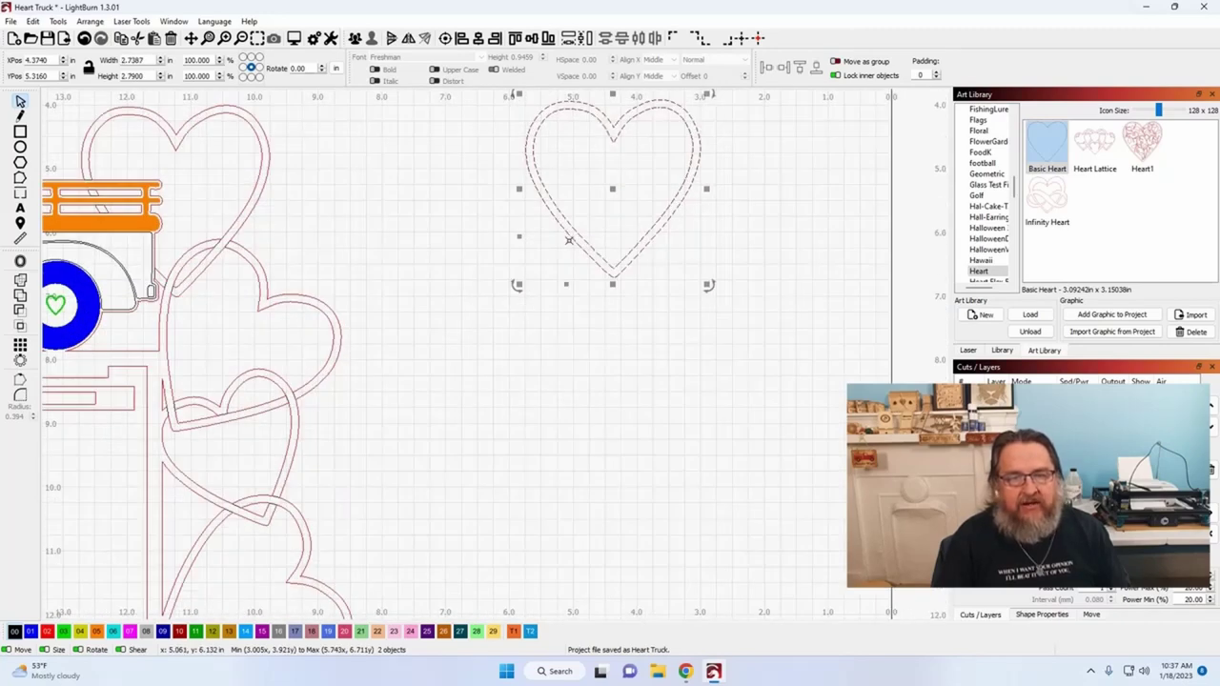
click(679, 246)
scroll(245, 343, up, 2)
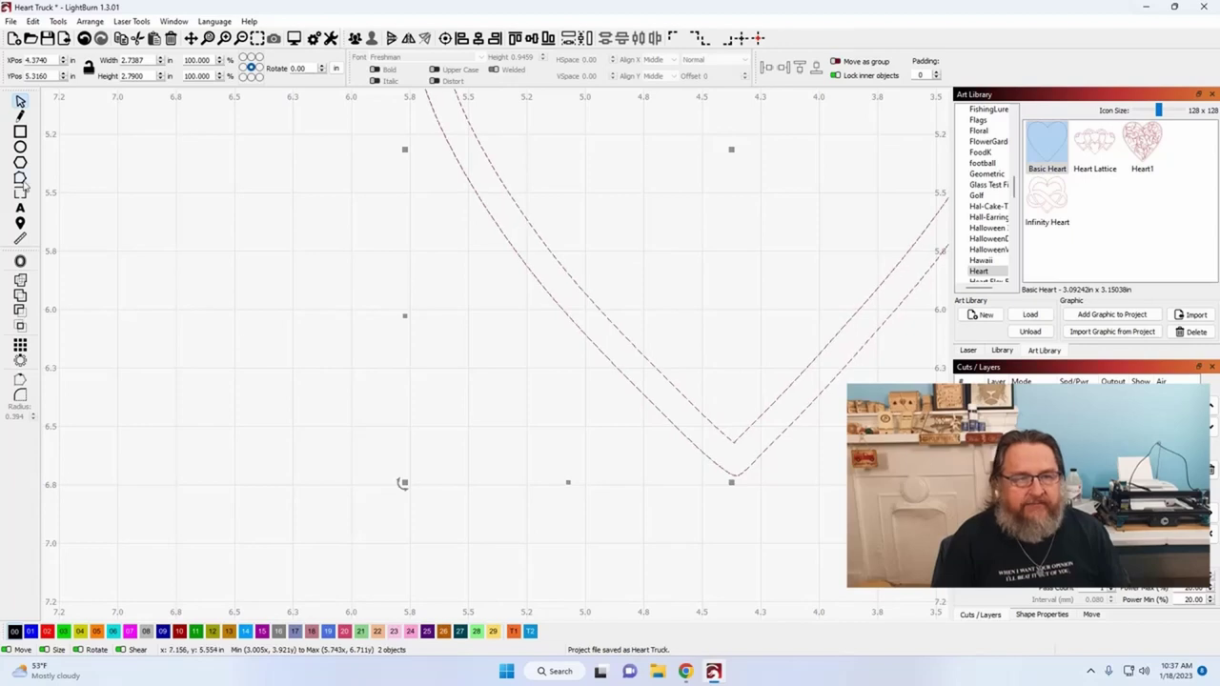
click(21, 238)
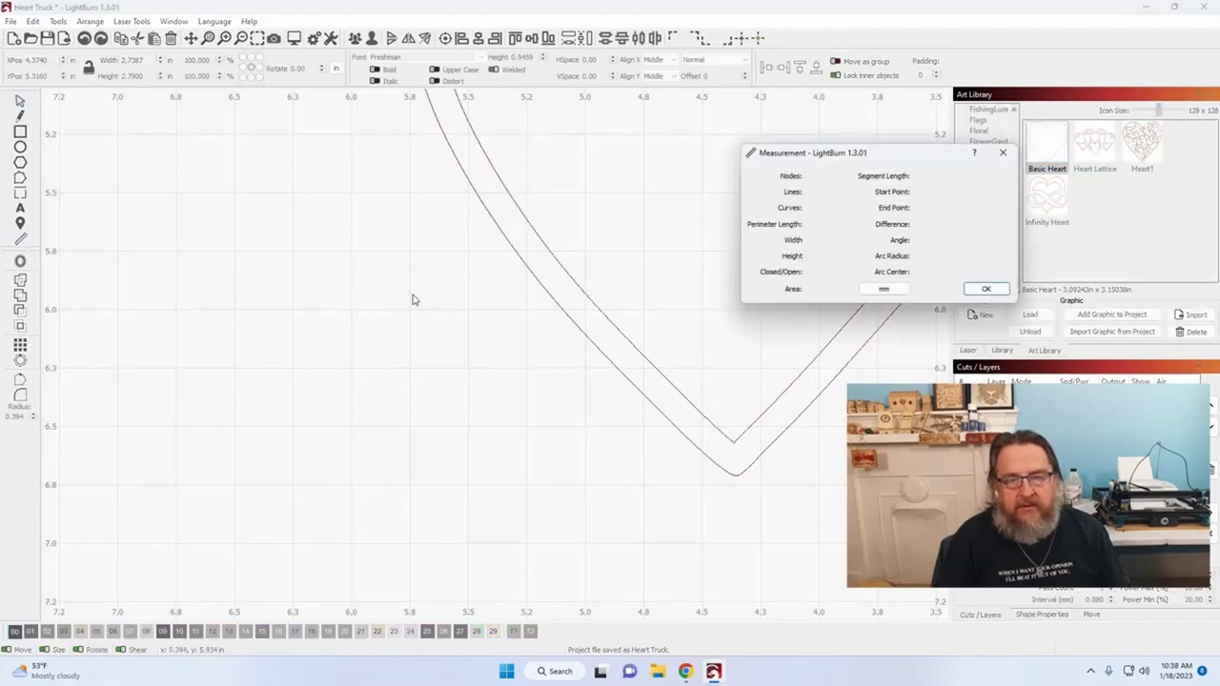
click(550, 311)
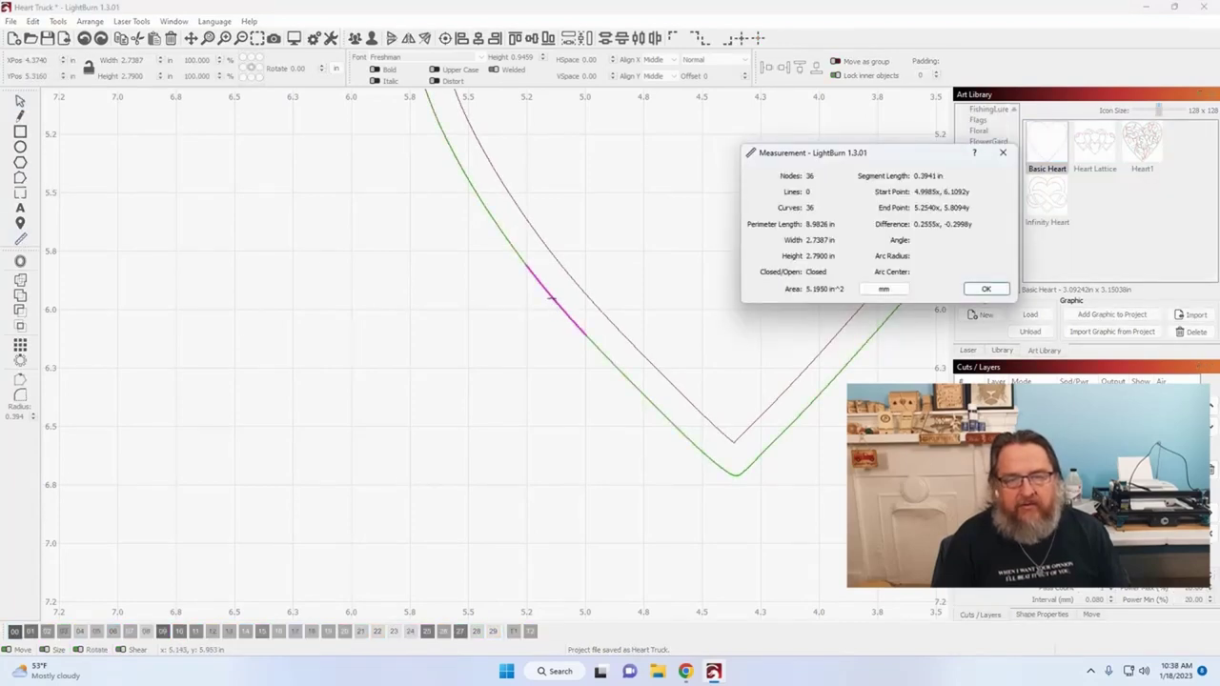
mouse_move(571, 283)
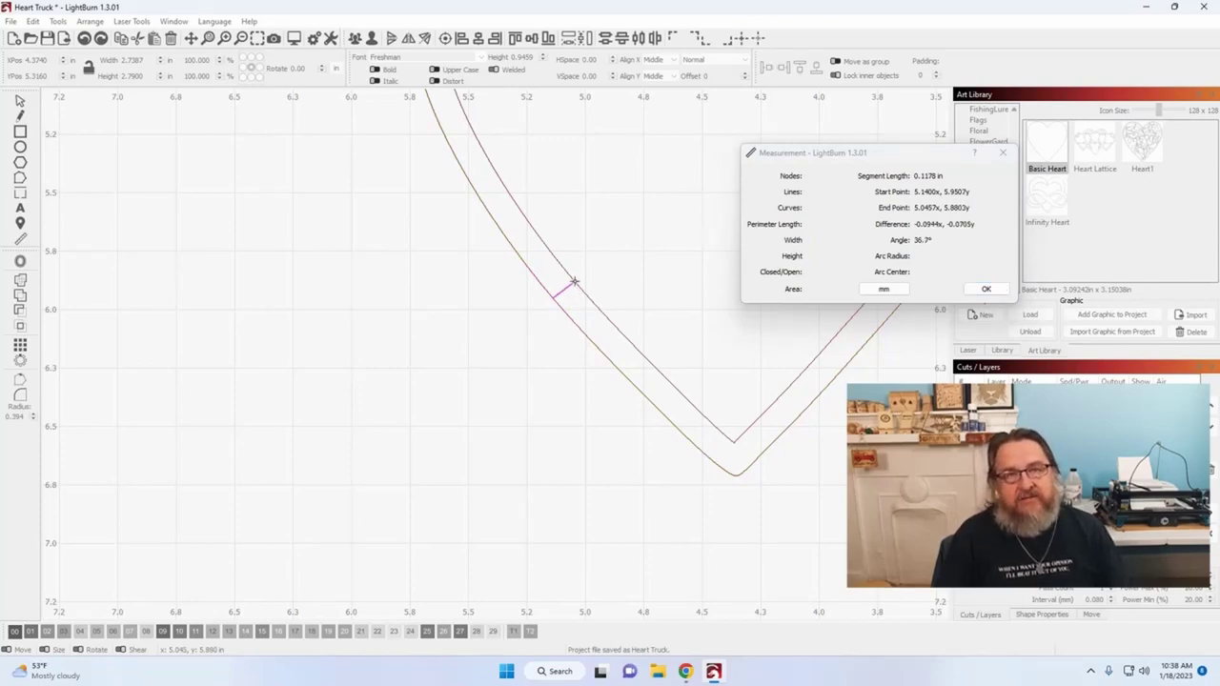
click(573, 283)
scroll(573, 283, down, 8)
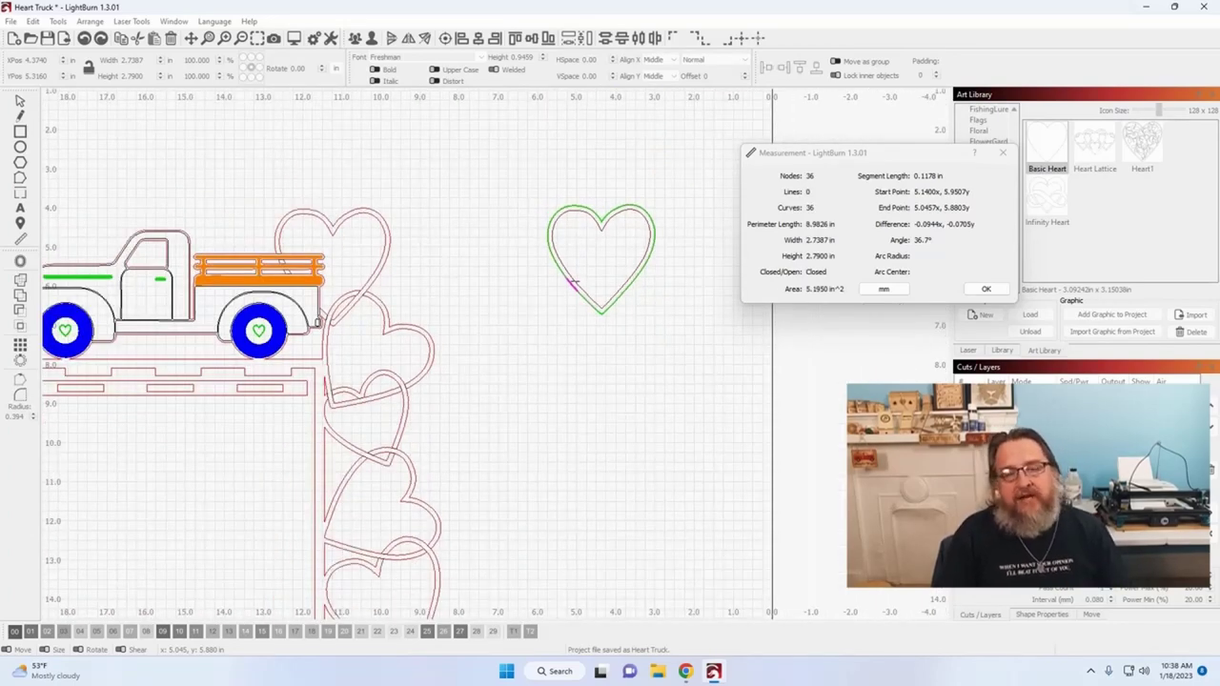
click(572, 279)
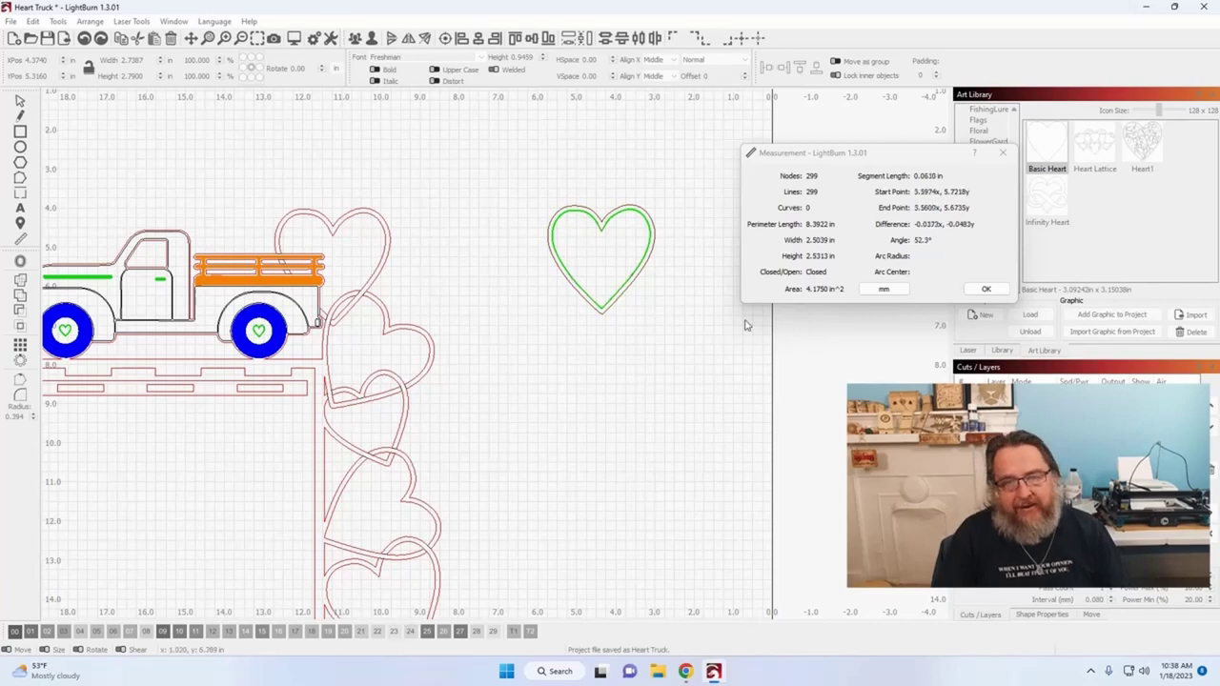
click(987, 290)
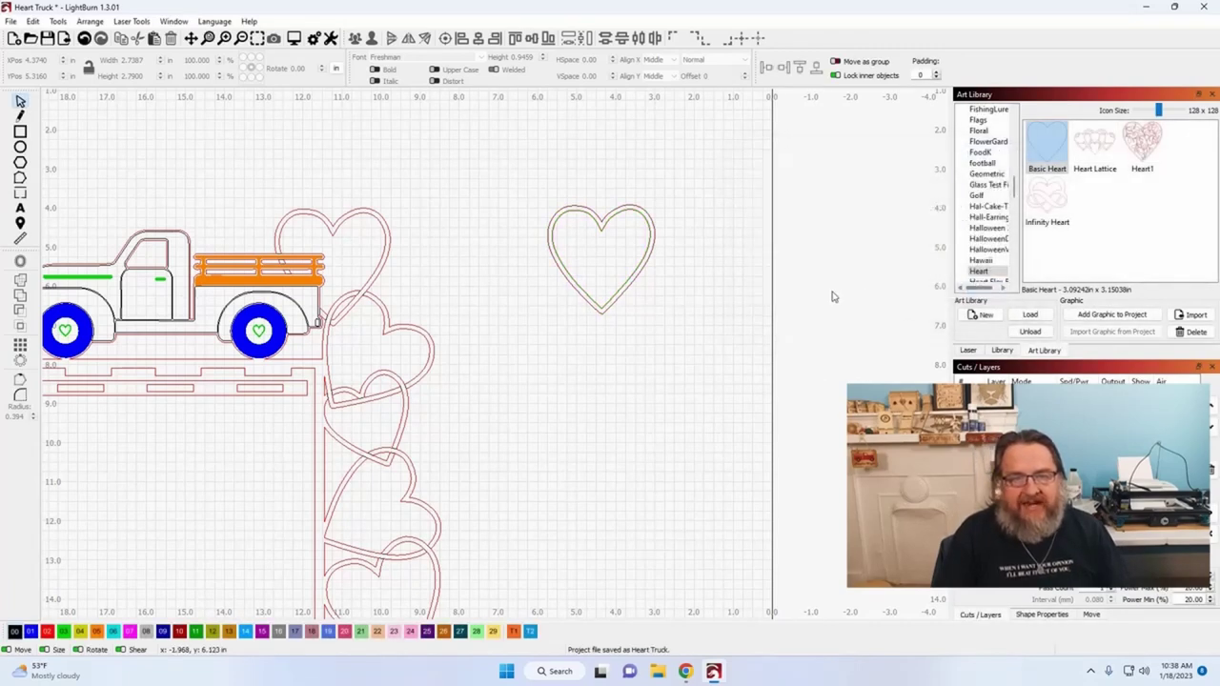
Delete the inner outline of the scaled-down heart.
click(624, 283)
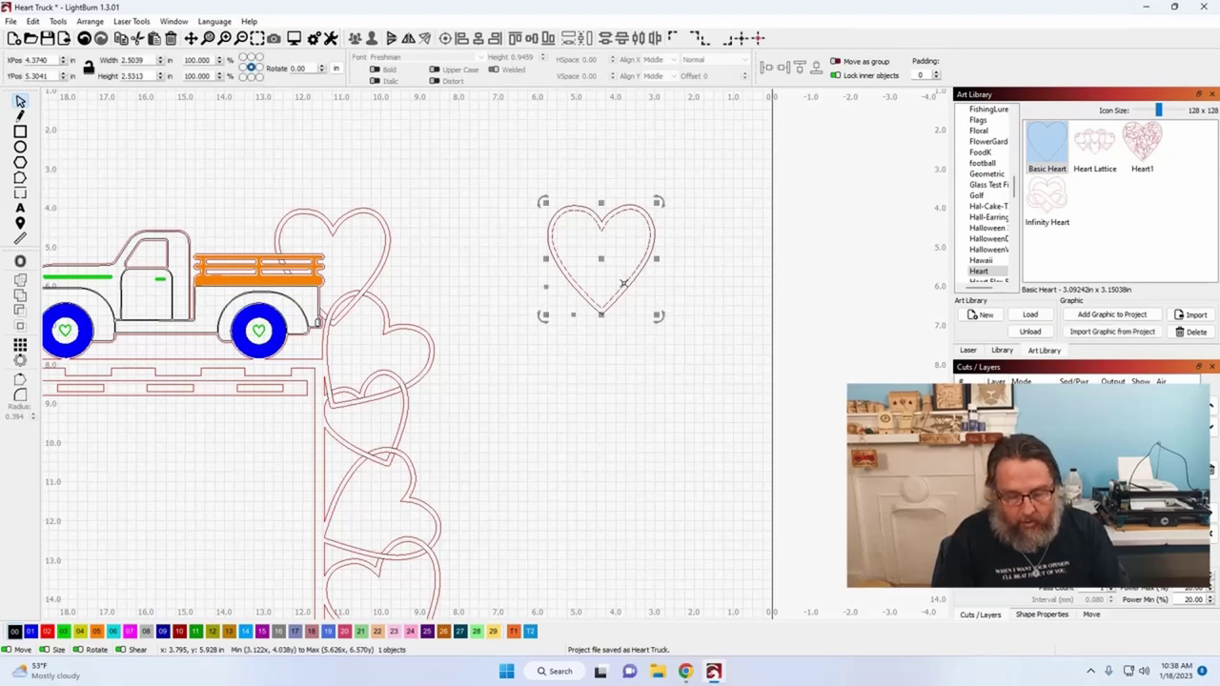
key(Escape)
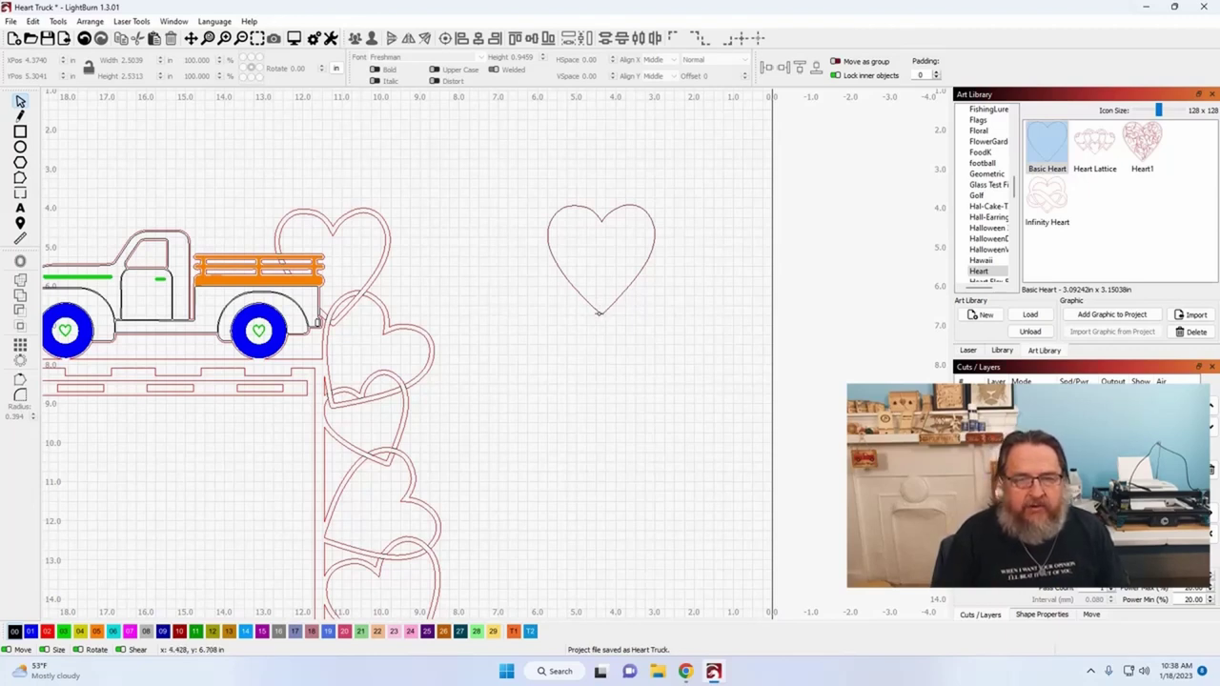
Try setting the remaining heart's height to 3.0 in with the proportions unlocked, and undo the change.
click(598, 313)
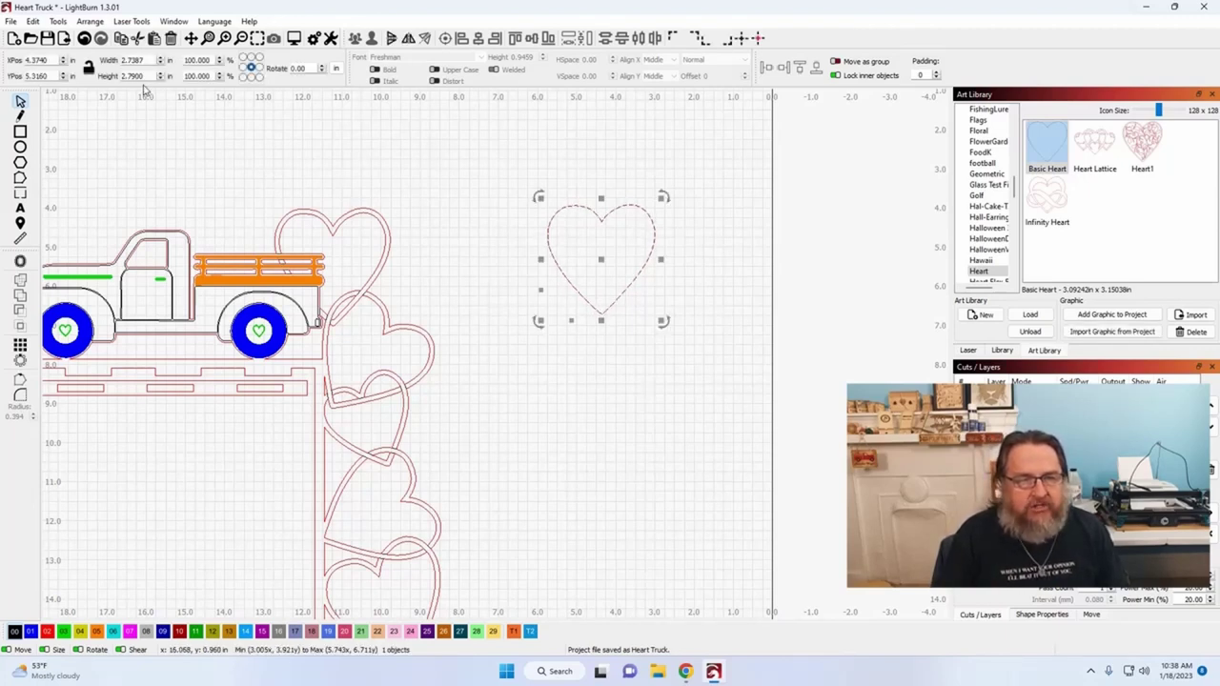
drag(151, 75, 113, 75)
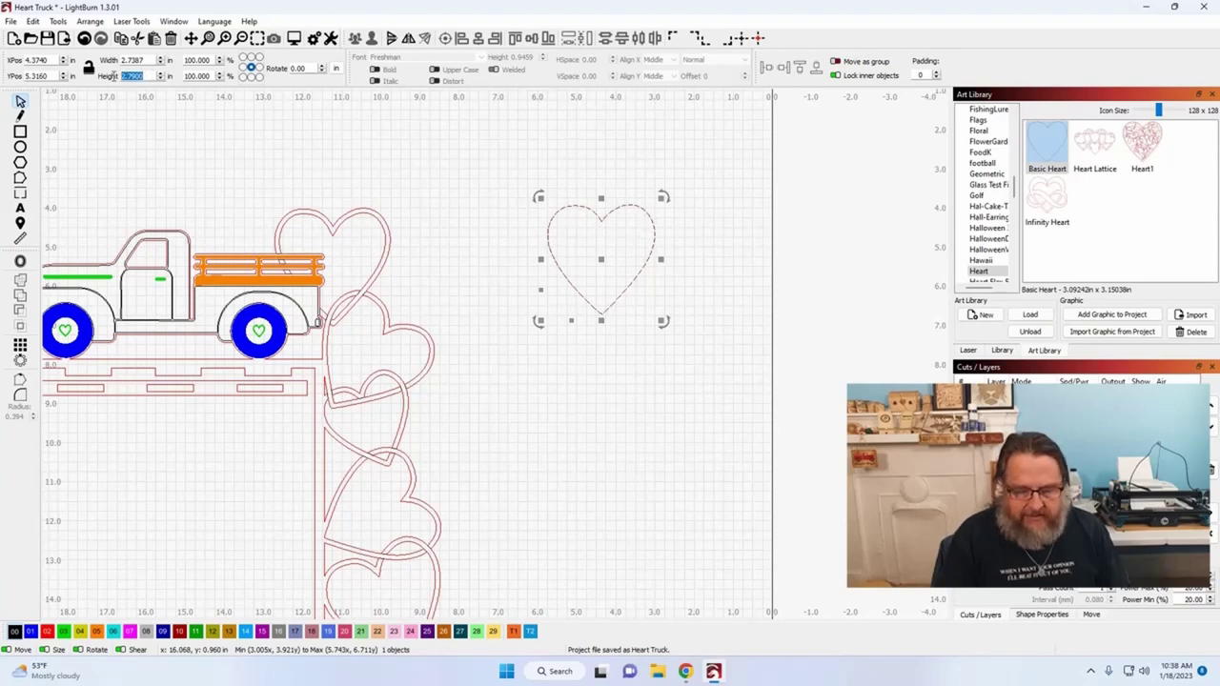
text(3.0)
key(Tab)
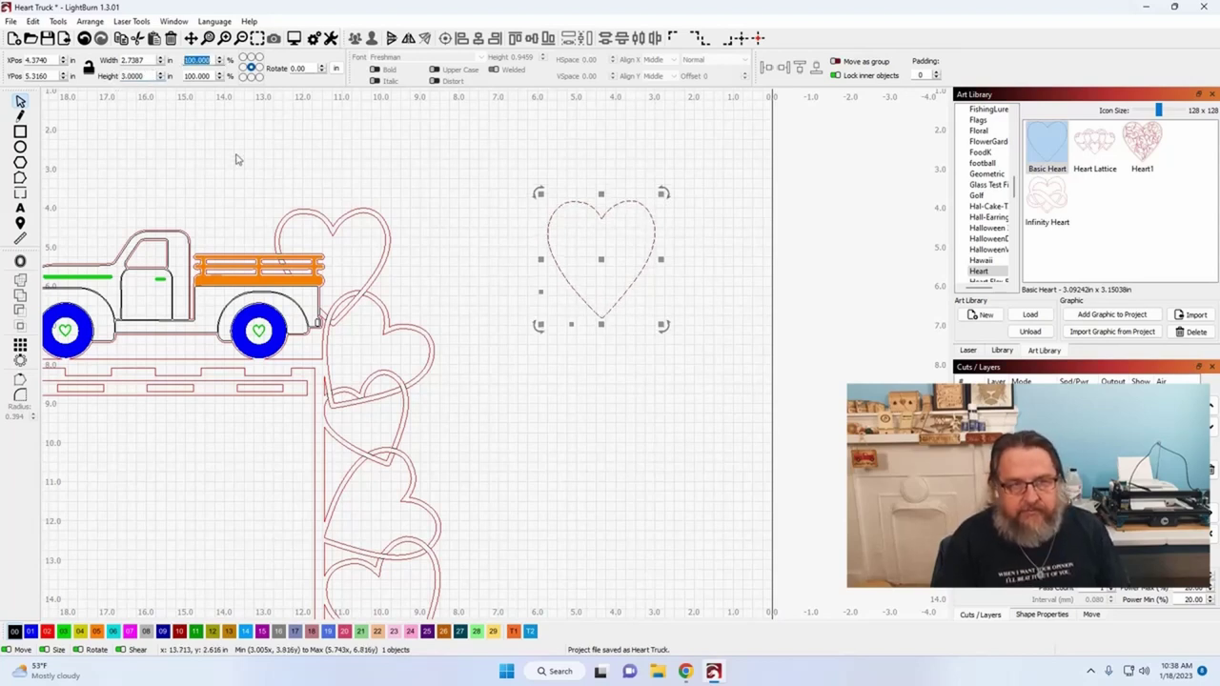
click(84, 38)
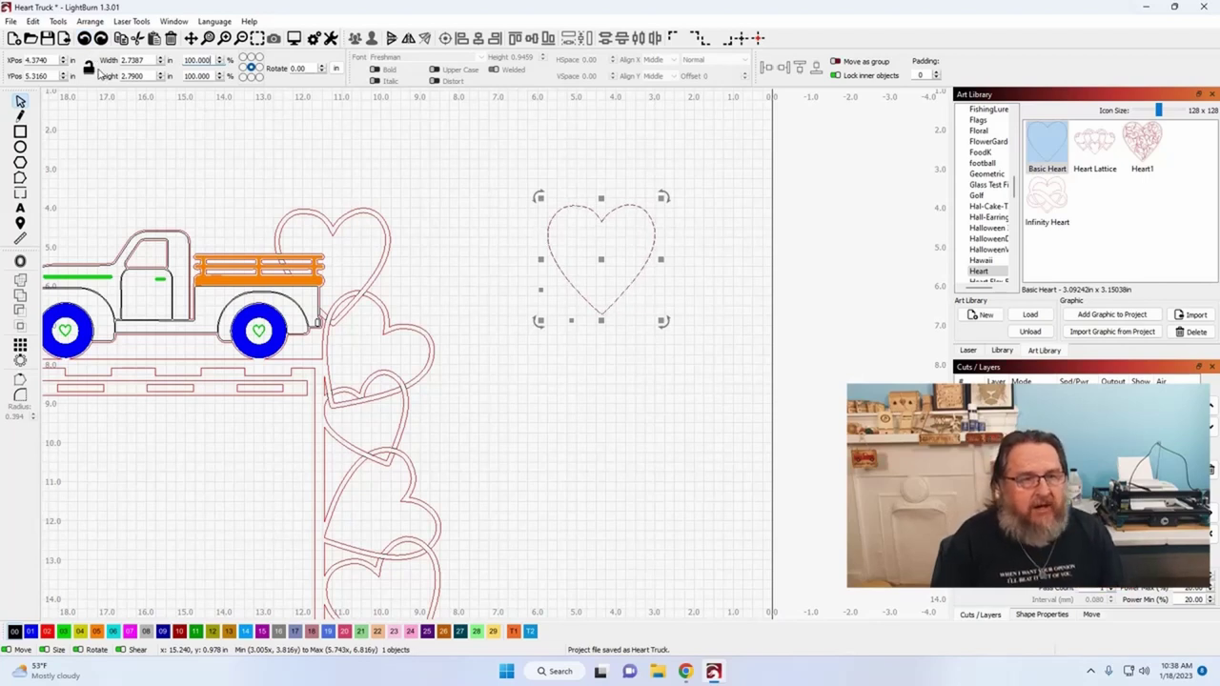
Lock the heart's proportions and set its height to 3.0 in.
double_click(141, 76)
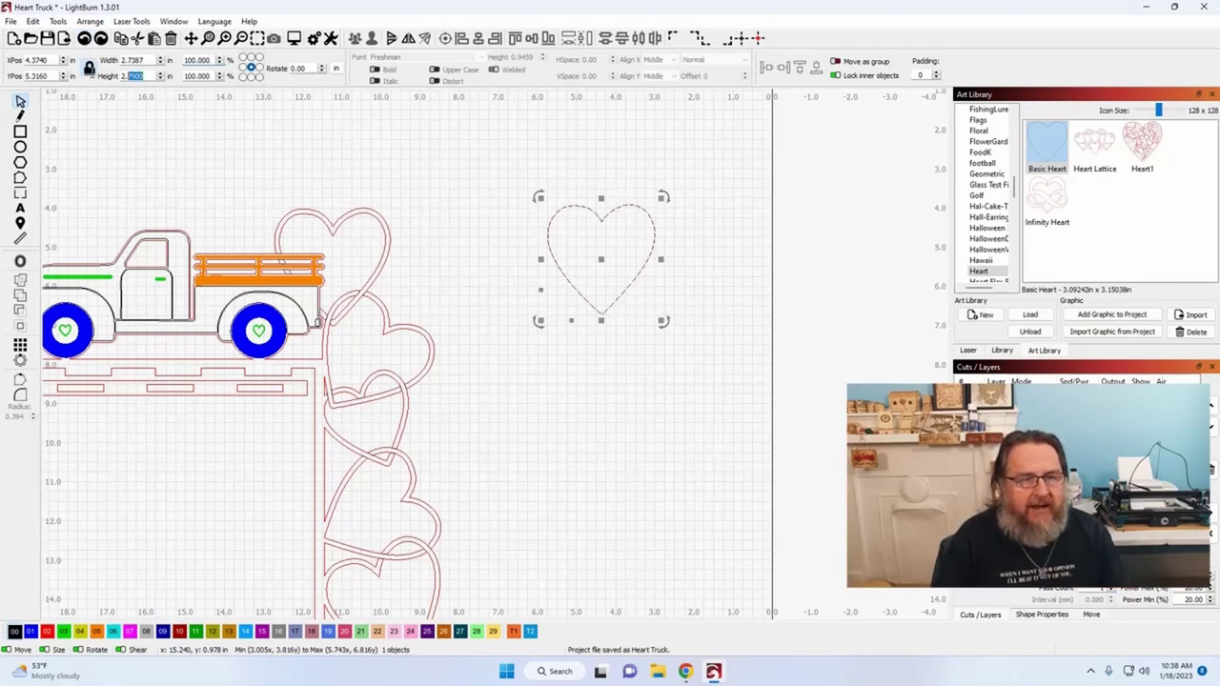
text(3.0)
key(Tab)
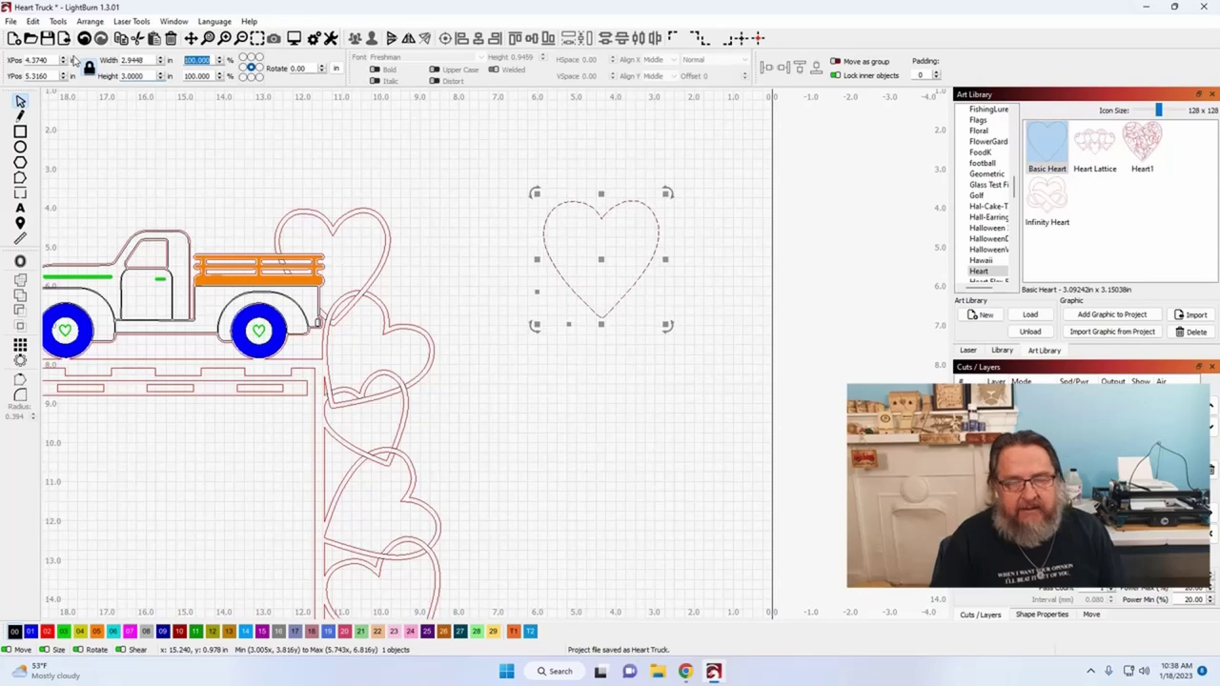
Start a 0.25 in offset of the heart, preview the outward and both-sides directions, and choose Inward.
click(20, 263)
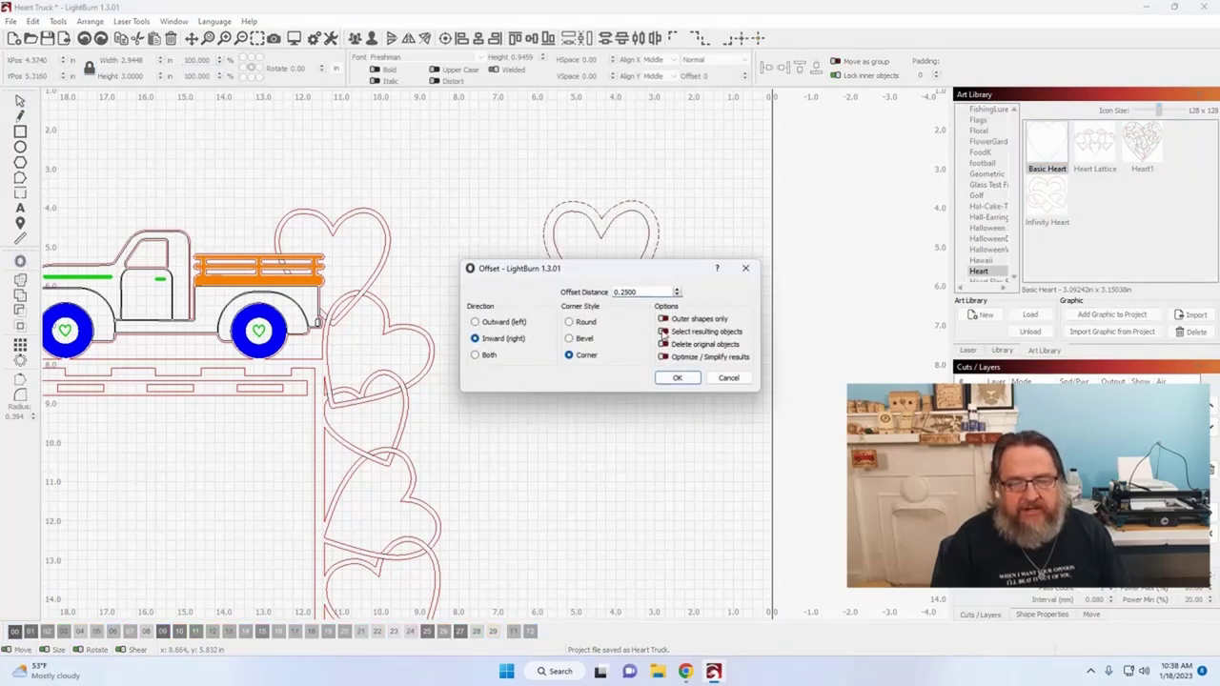
drag(634, 275, 829, 320)
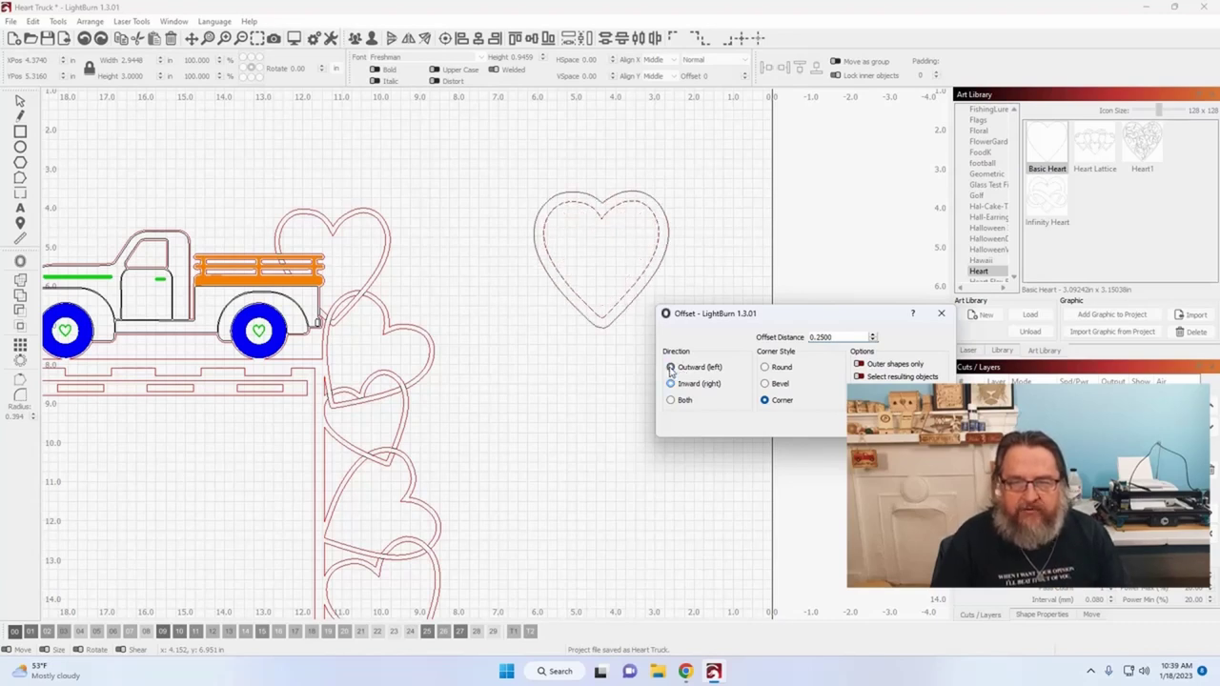
click(670, 383)
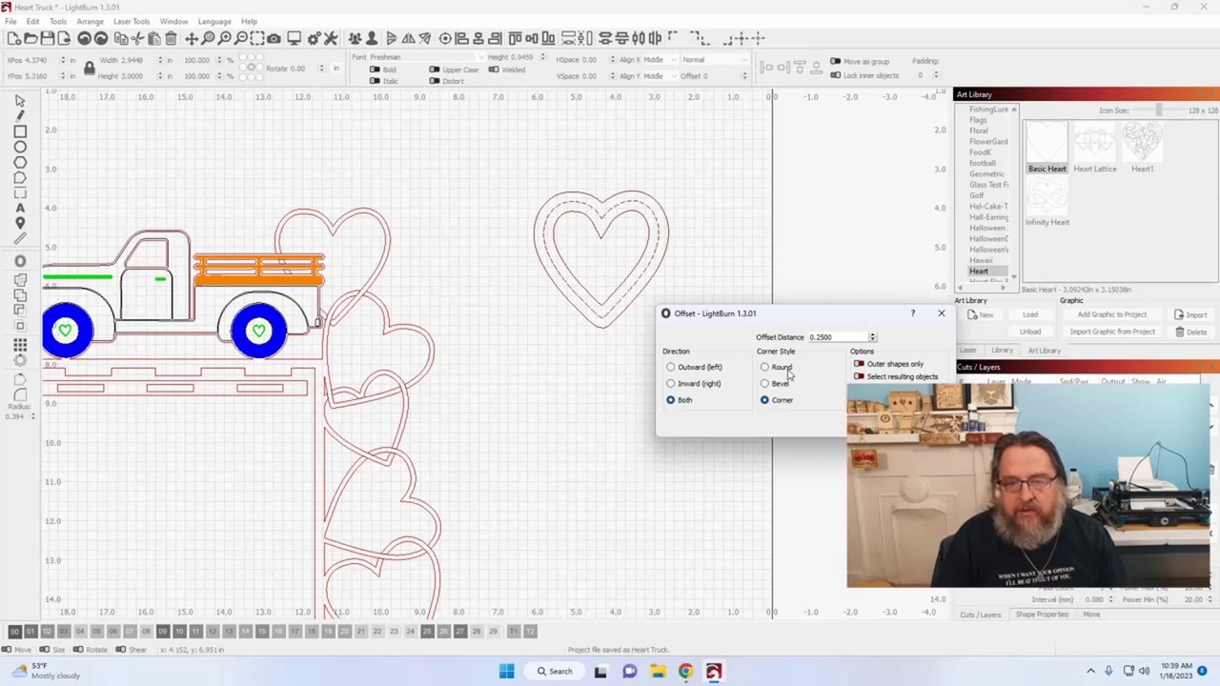
click(671, 384)
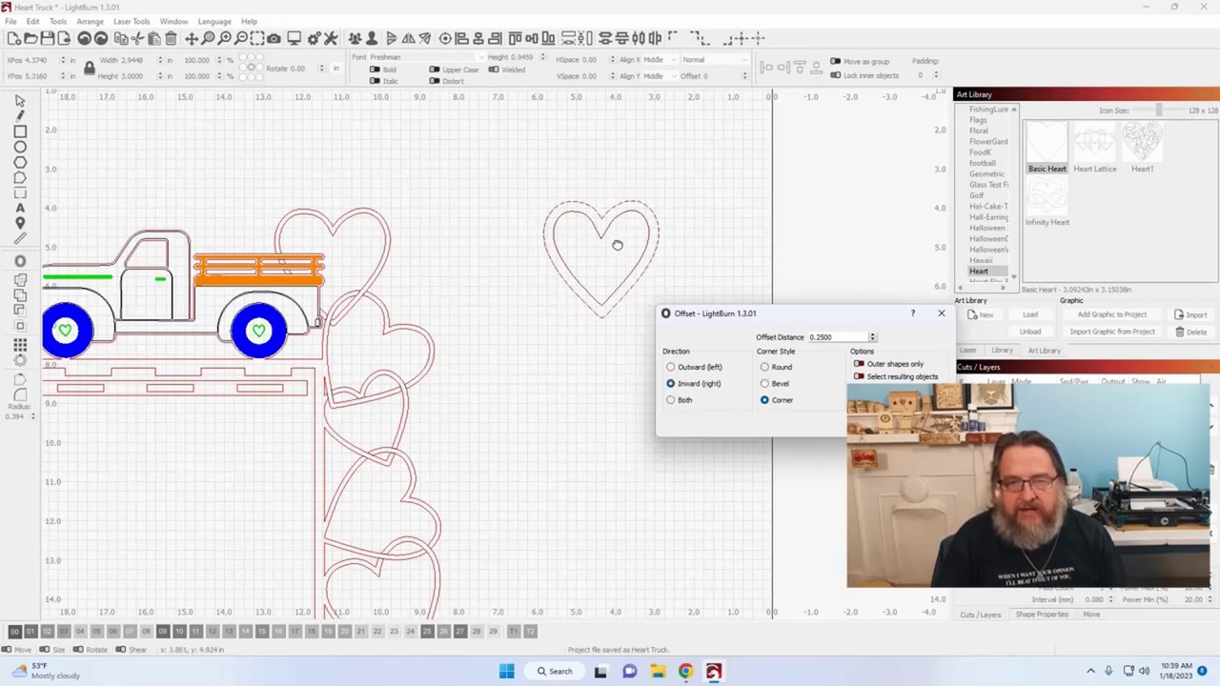
scroll(614, 231, up, 5)
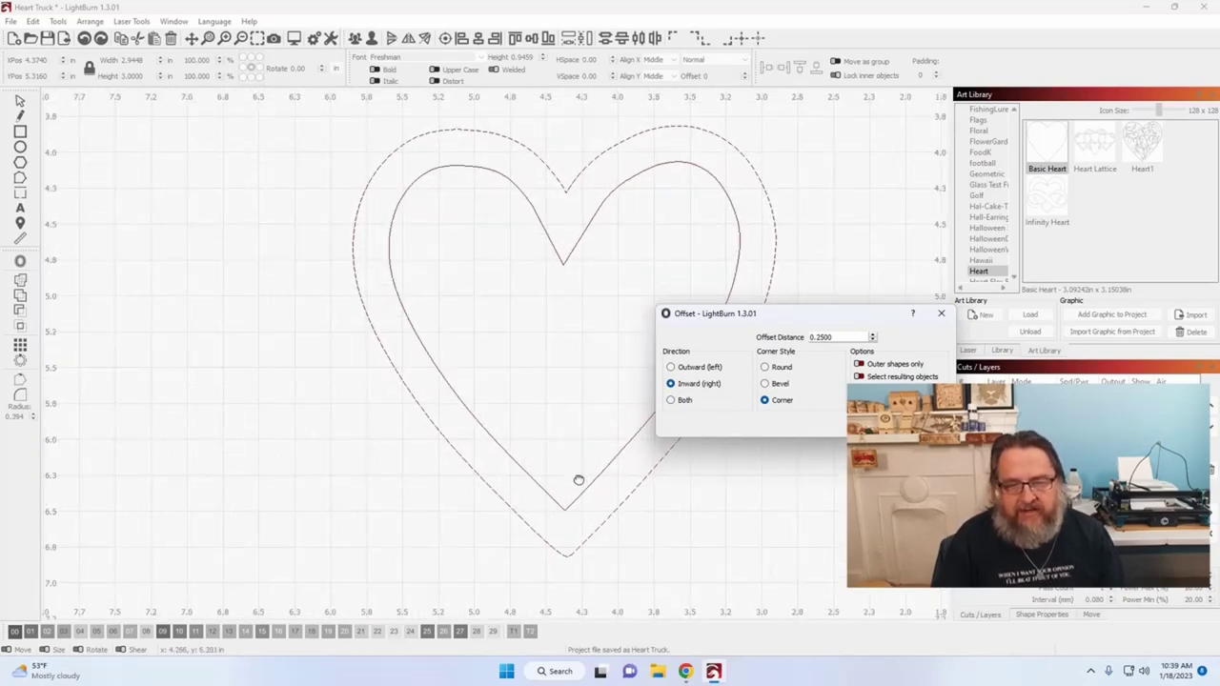
Preview the Round and Bevel corner styles, choose Corner, and apply the inward offset to the heart.
click(765, 368)
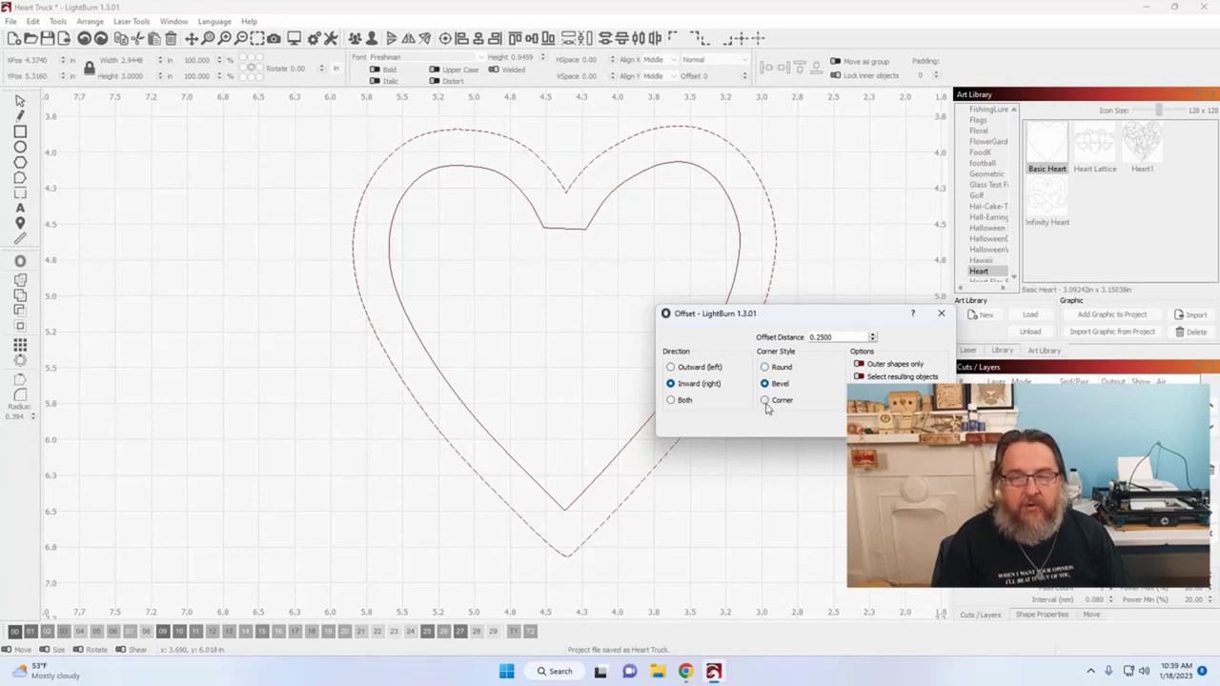
click(766, 401)
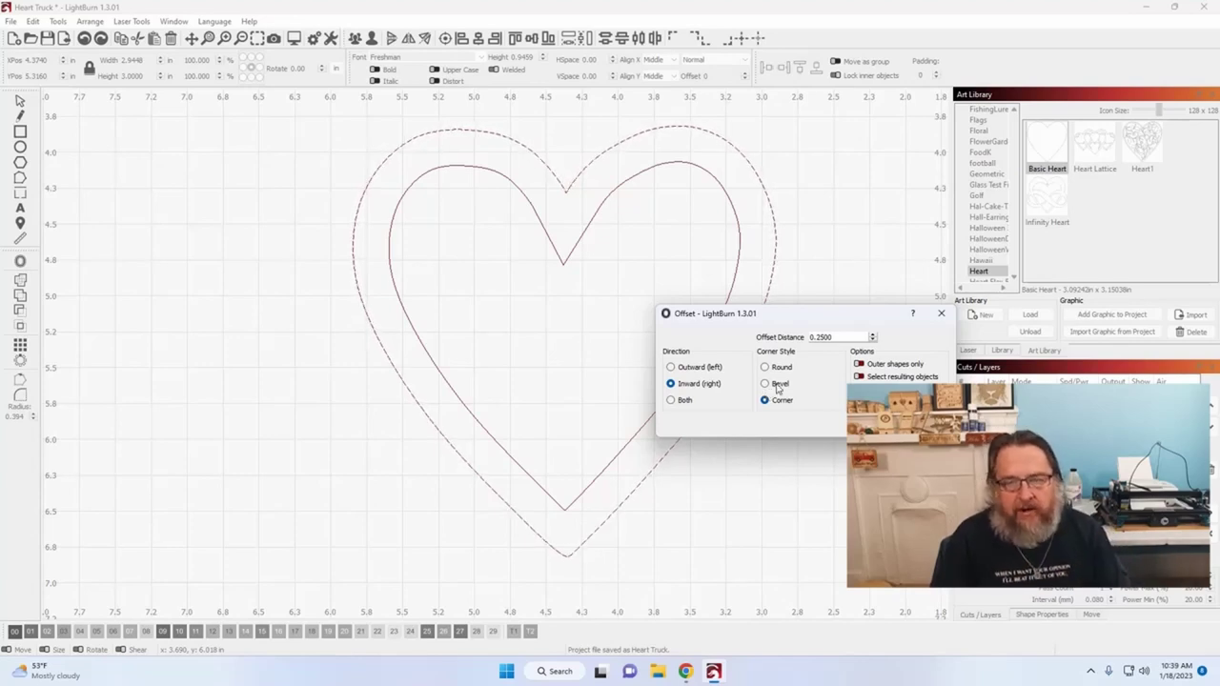
click(765, 383)
click(764, 401)
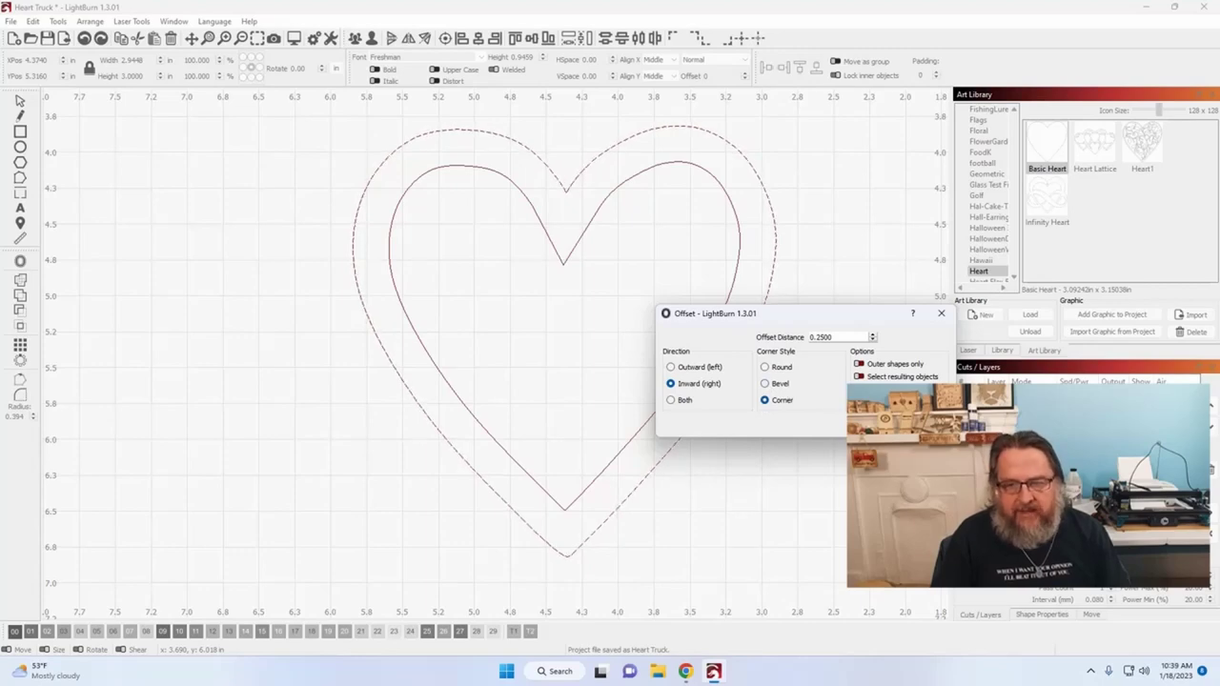
key(Return)
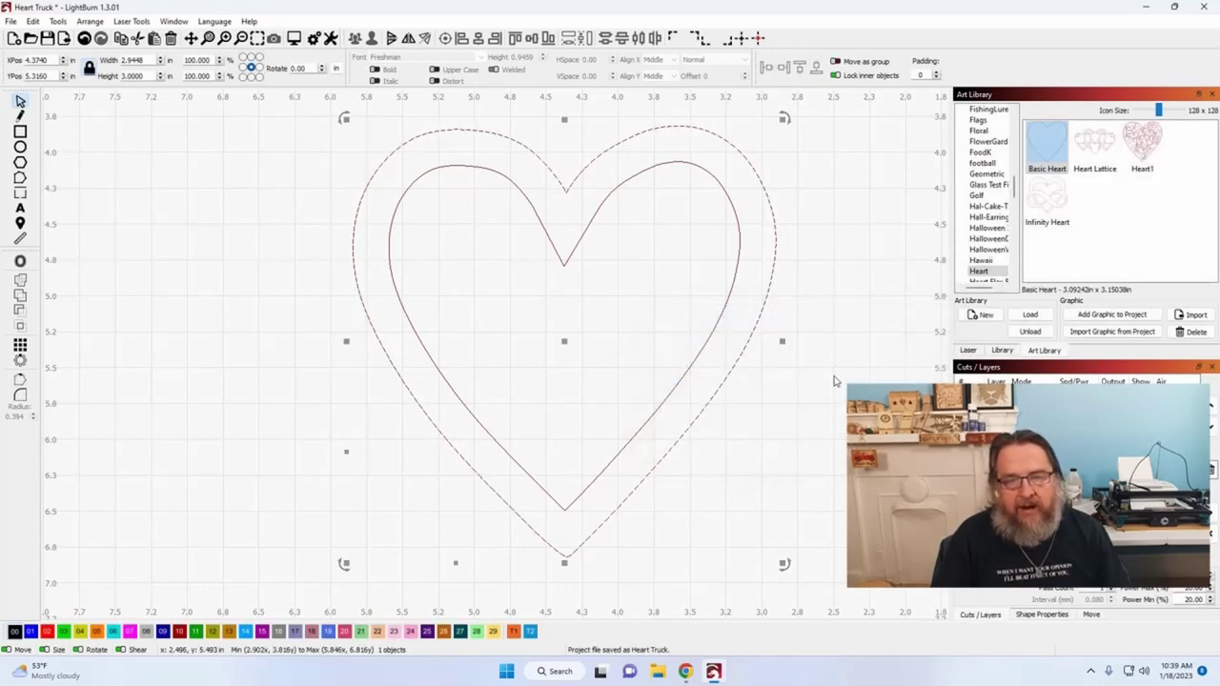
Weld the heart's outer and inner outlines into a single shape.
scroll(781, 426, up, 1)
scroll(682, 400, down, 1)
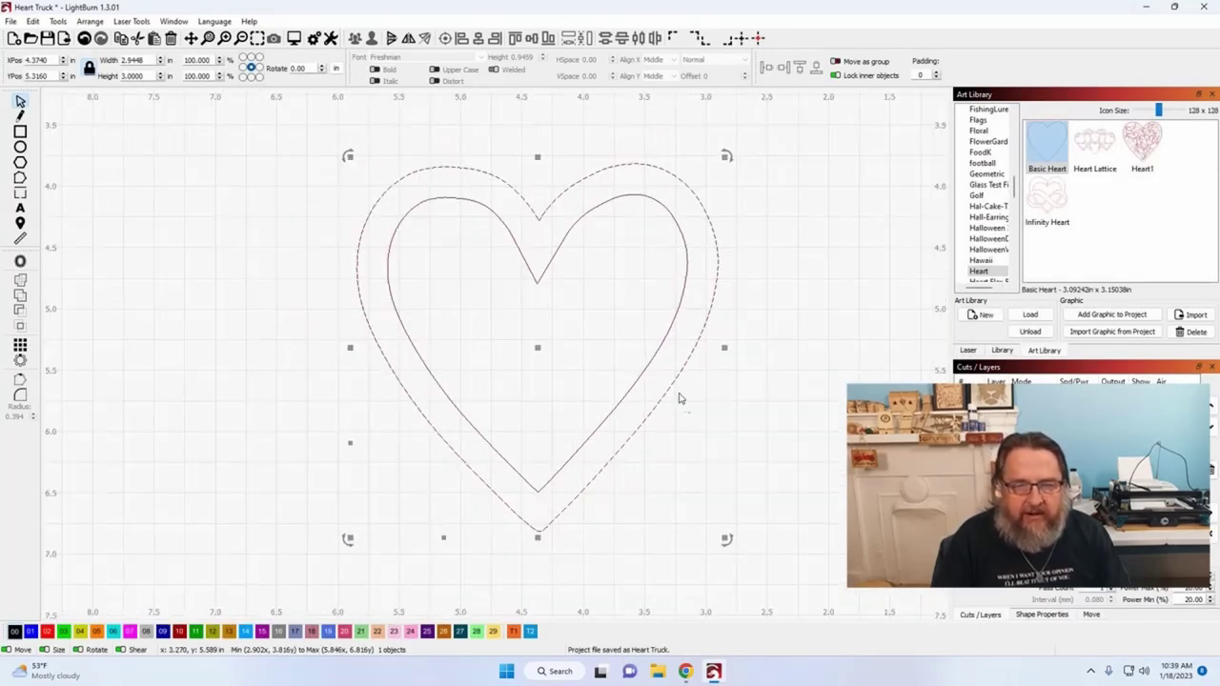
scroll(781, 476, down, 1)
scroll(776, 483, down, 1)
scroll(667, 420, down, 3)
scroll(667, 419, right, 3)
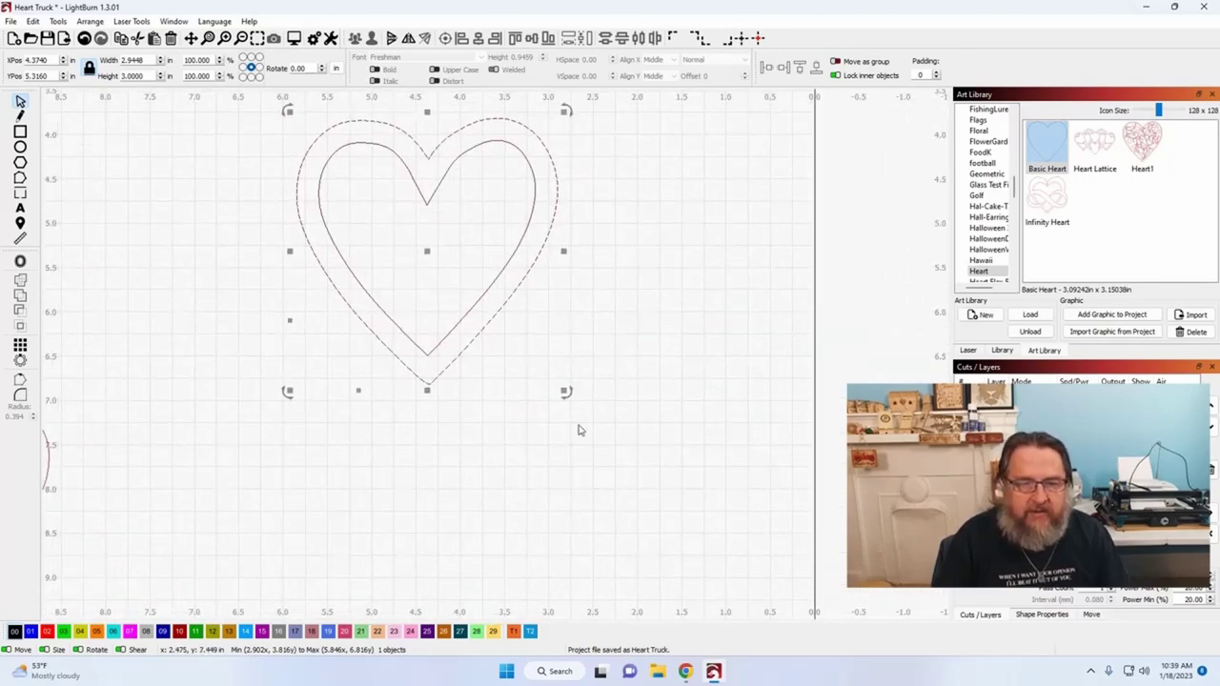
click(502, 389)
scroll(667, 410, down, 1)
scroll(743, 410, left, 3)
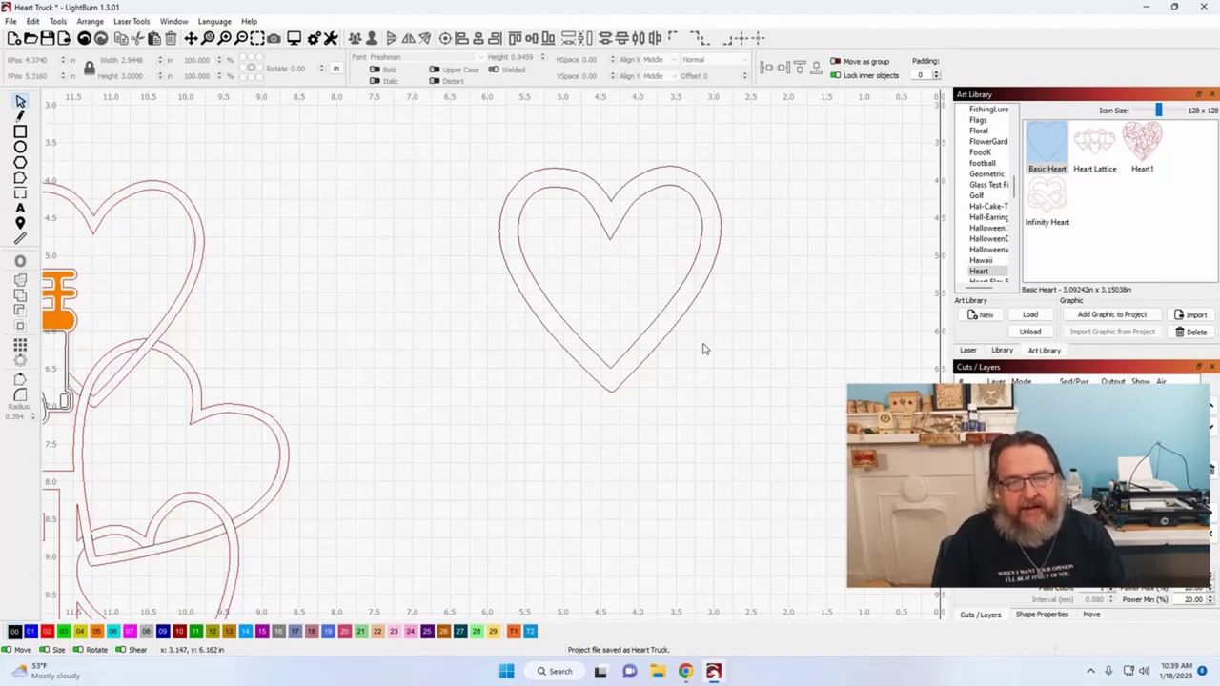
drag(713, 354, 634, 300)
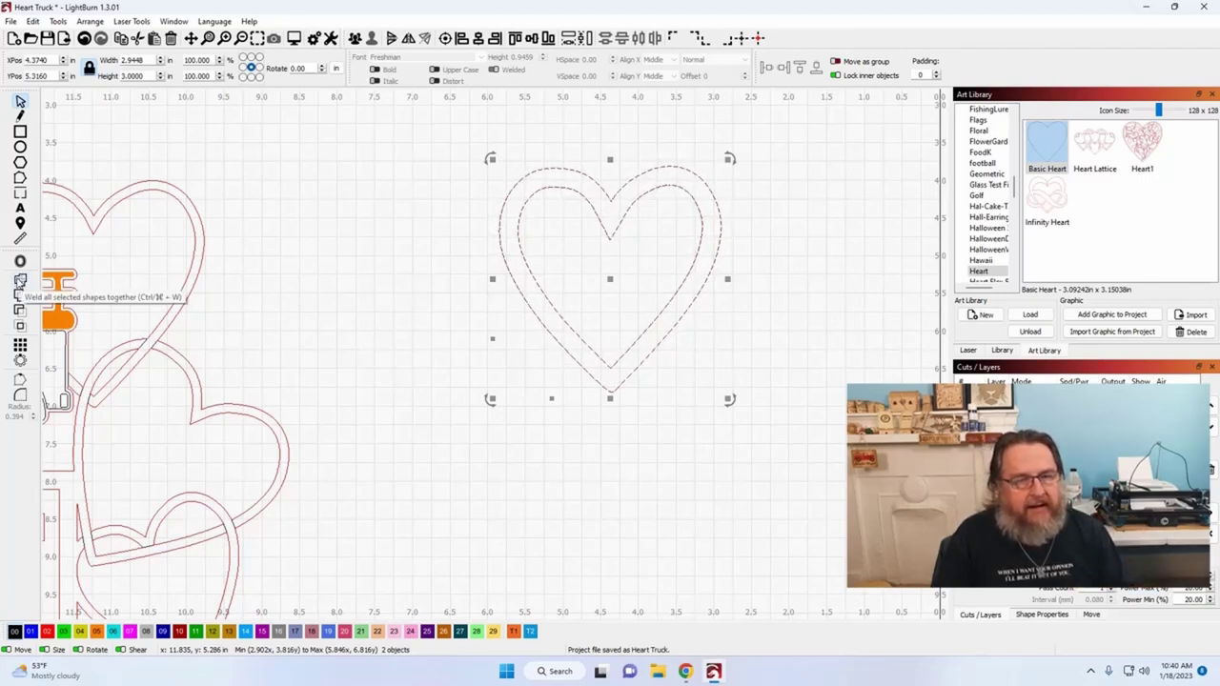
click(20, 281)
click(323, 285)
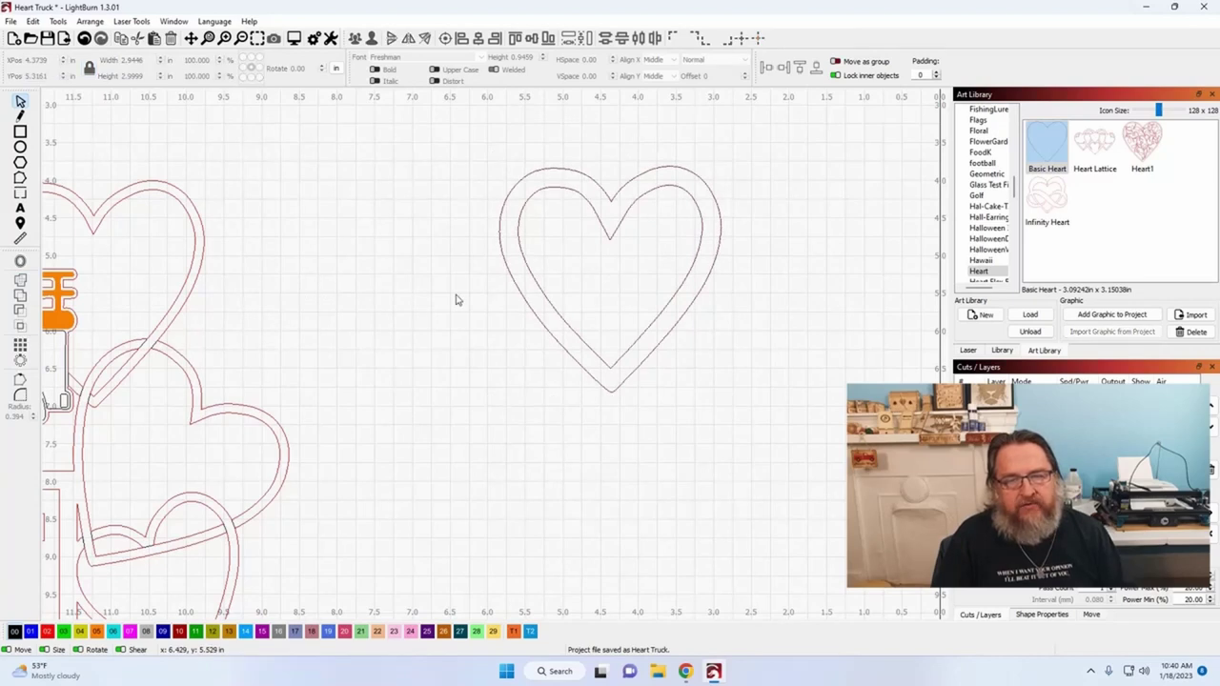
click(514, 279)
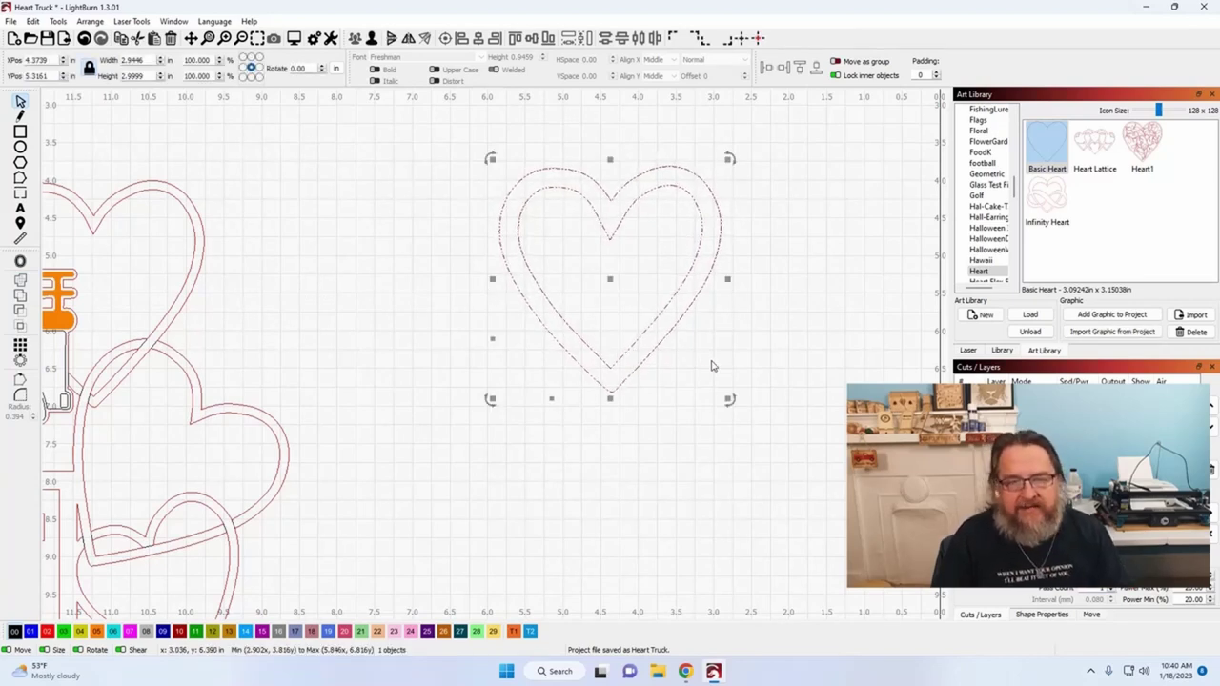
key(Escape)
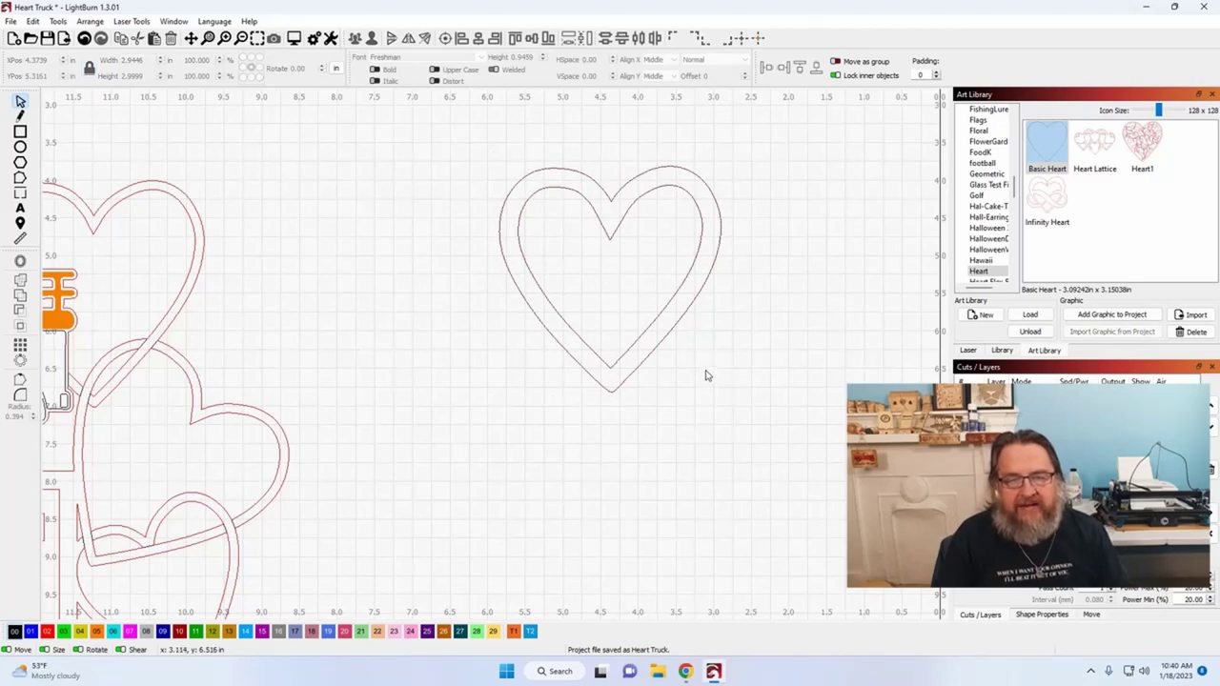
Make three copies of the welded heart, two below it and one overlapping the nearer copy, and move the original slightly up.
click(673, 351)
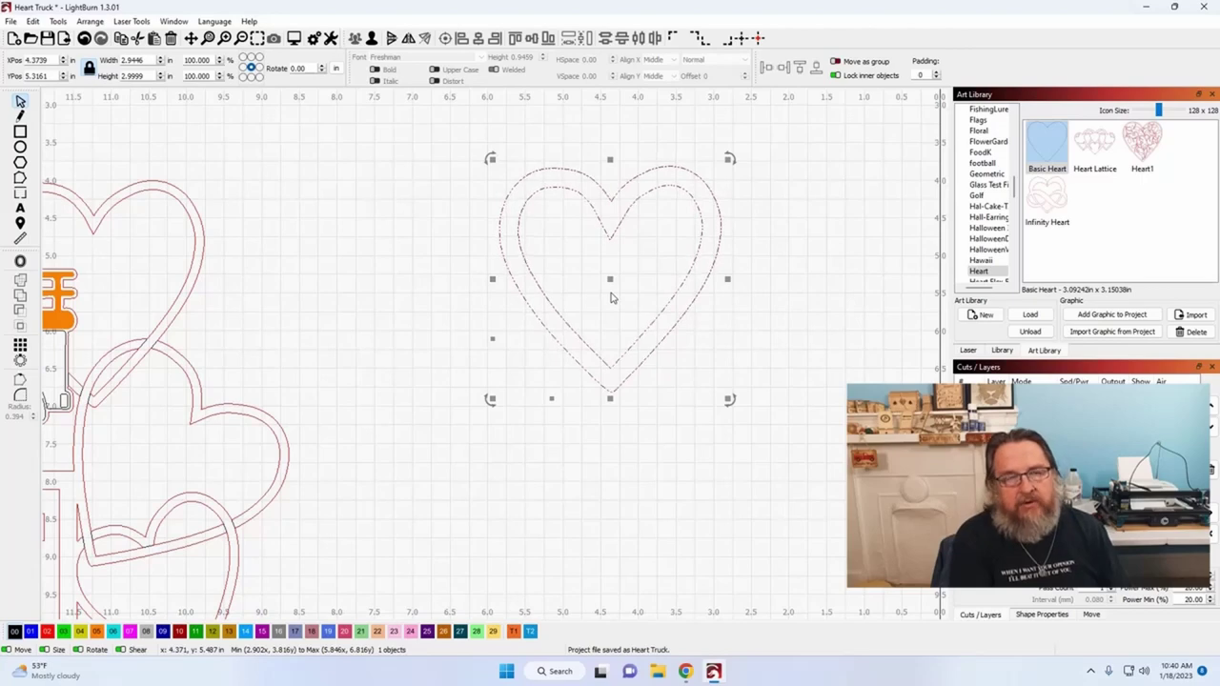
scroll(502, 354, down, 5)
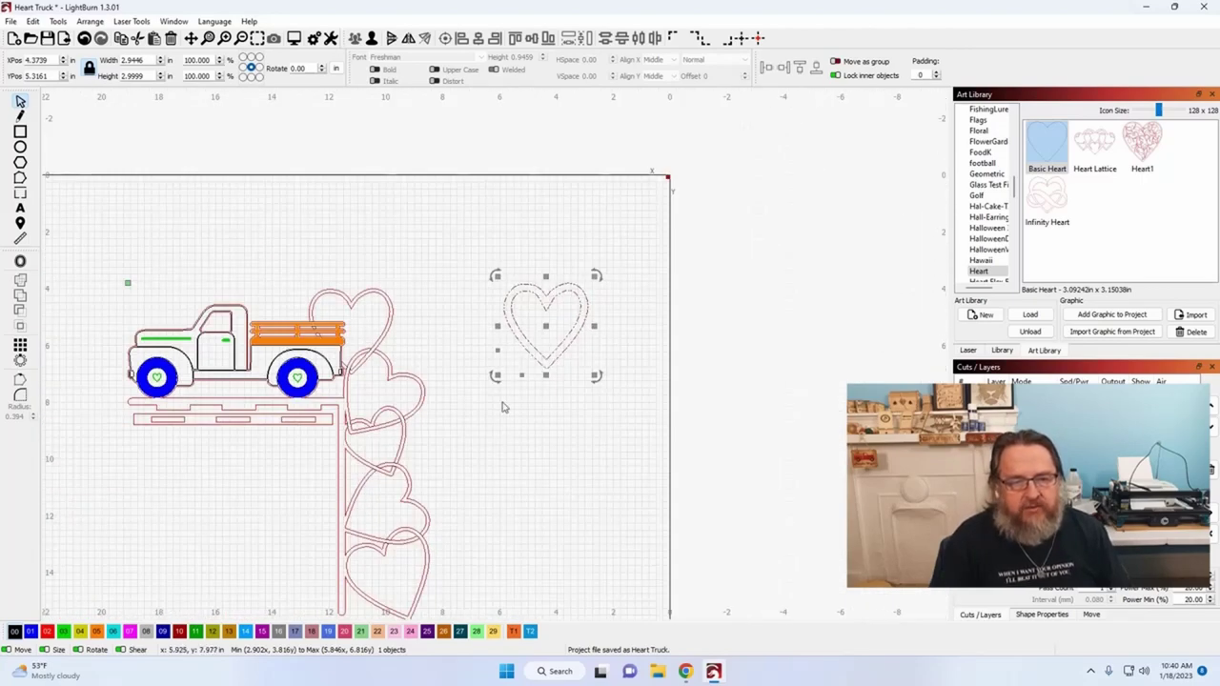
scroll(588, 419, up, 2)
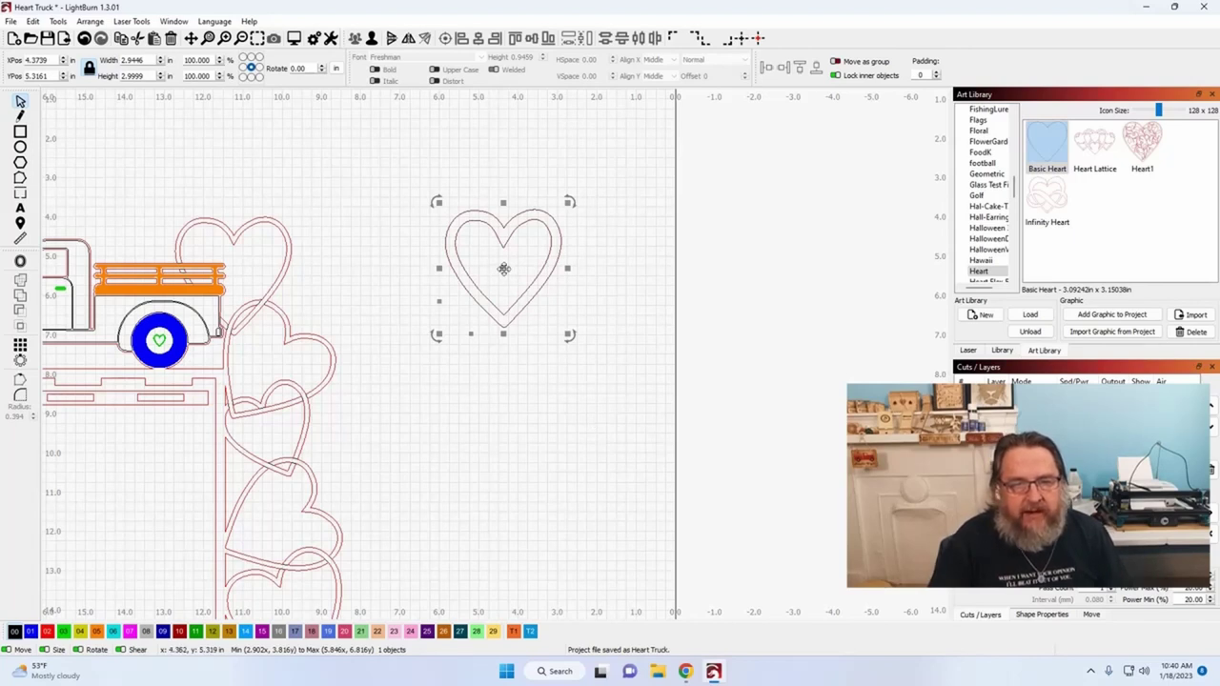
drag(503, 268, 507, 401)
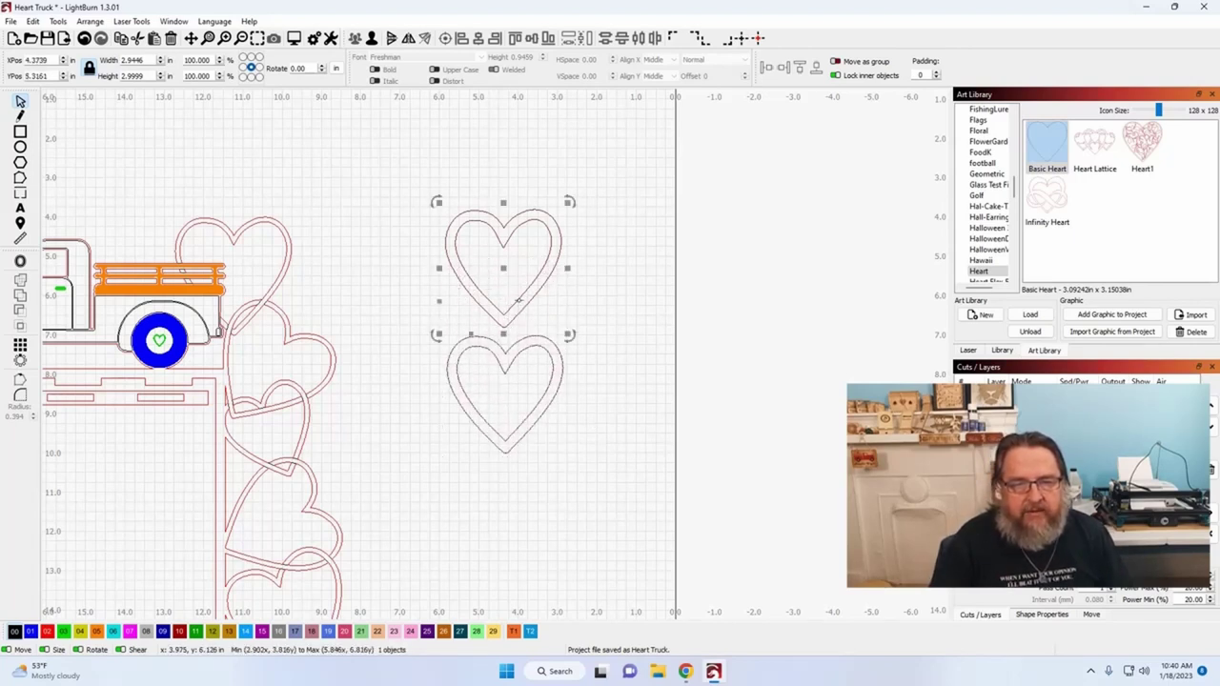
drag(507, 268, 505, 550)
click(506, 314)
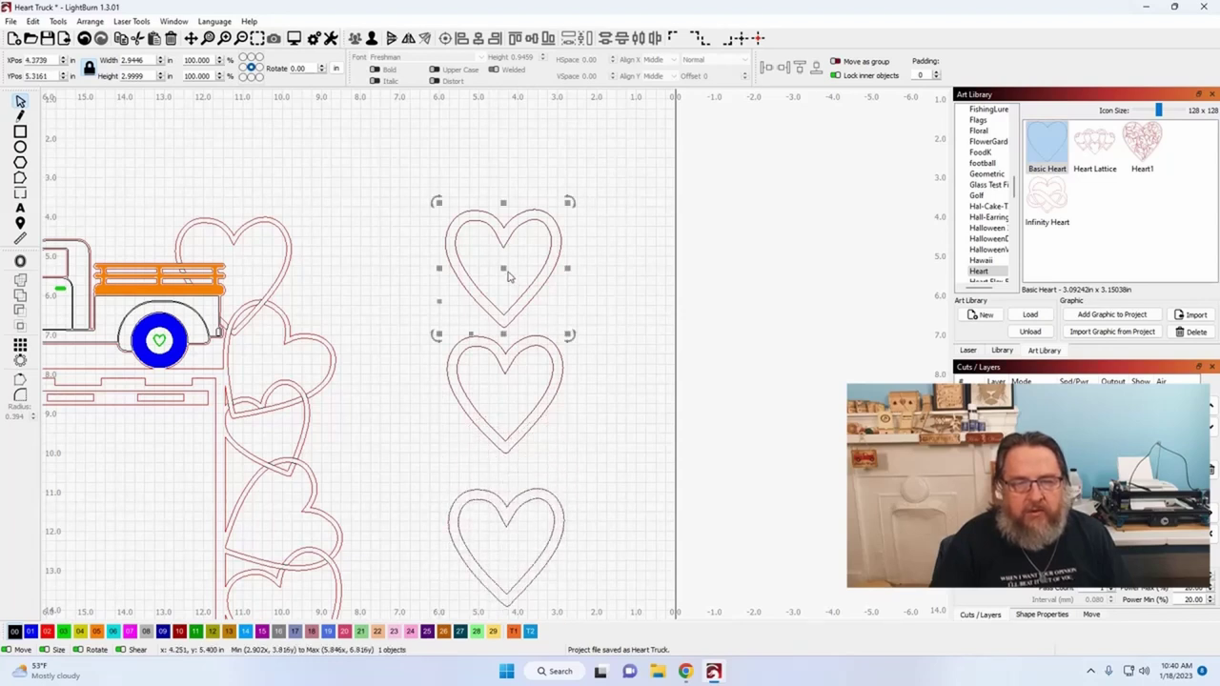
drag(508, 277, 498, 249)
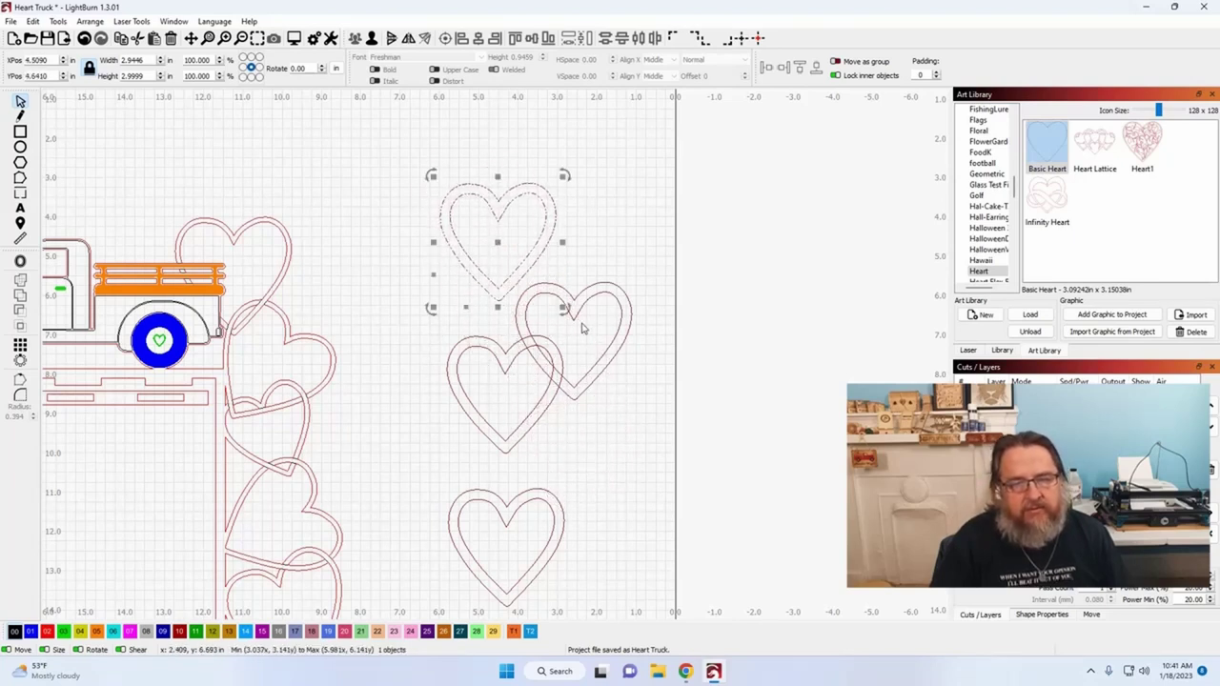
Examine how the stacked hearts in the truck design overlap each other and join the vertical post and truck bed.
drag(413, 495, 506, 375)
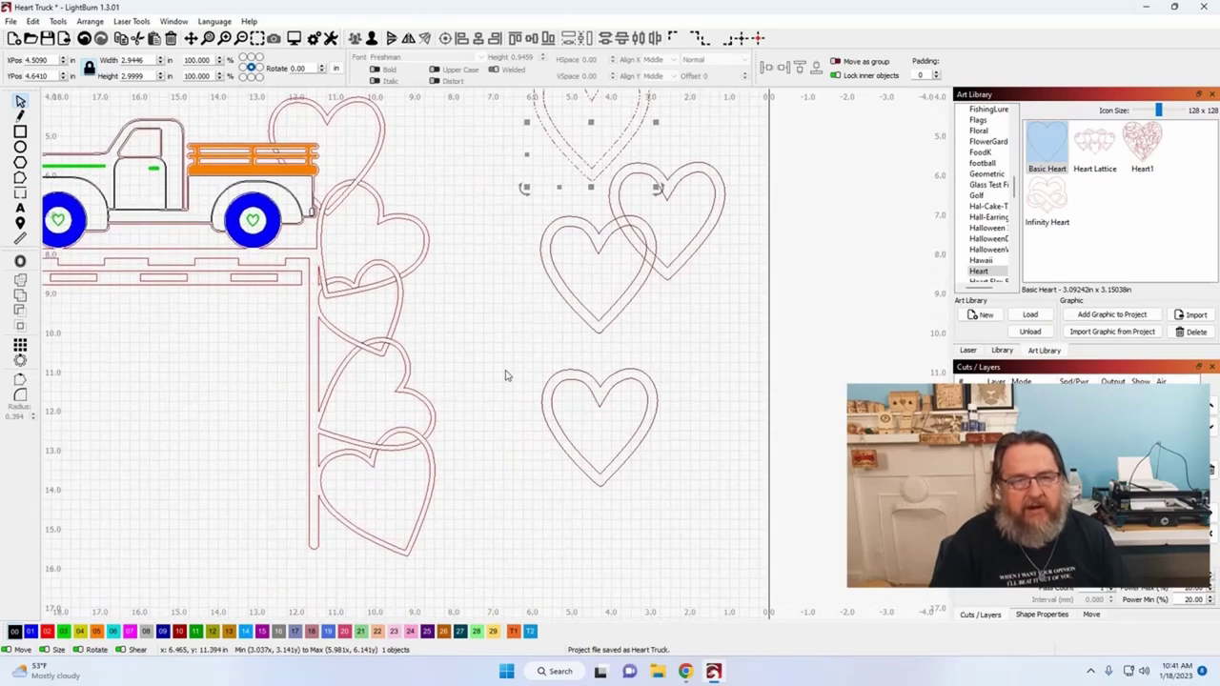
drag(466, 445, 476, 506)
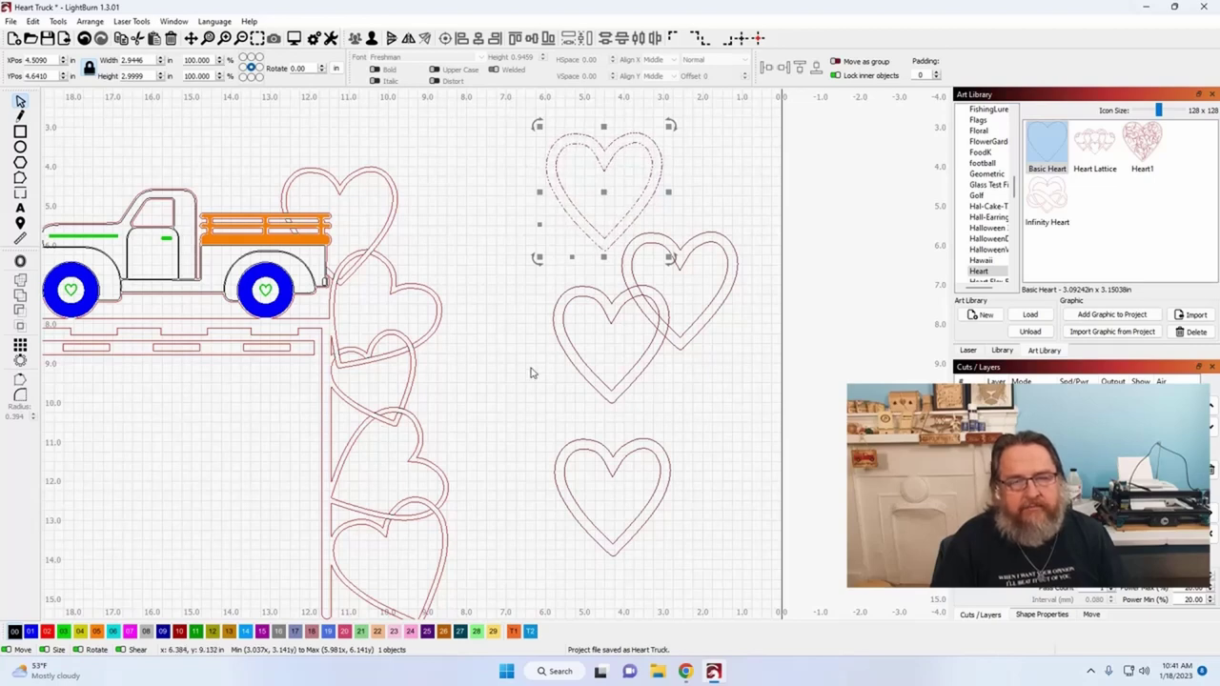
scroll(526, 372, down, 2)
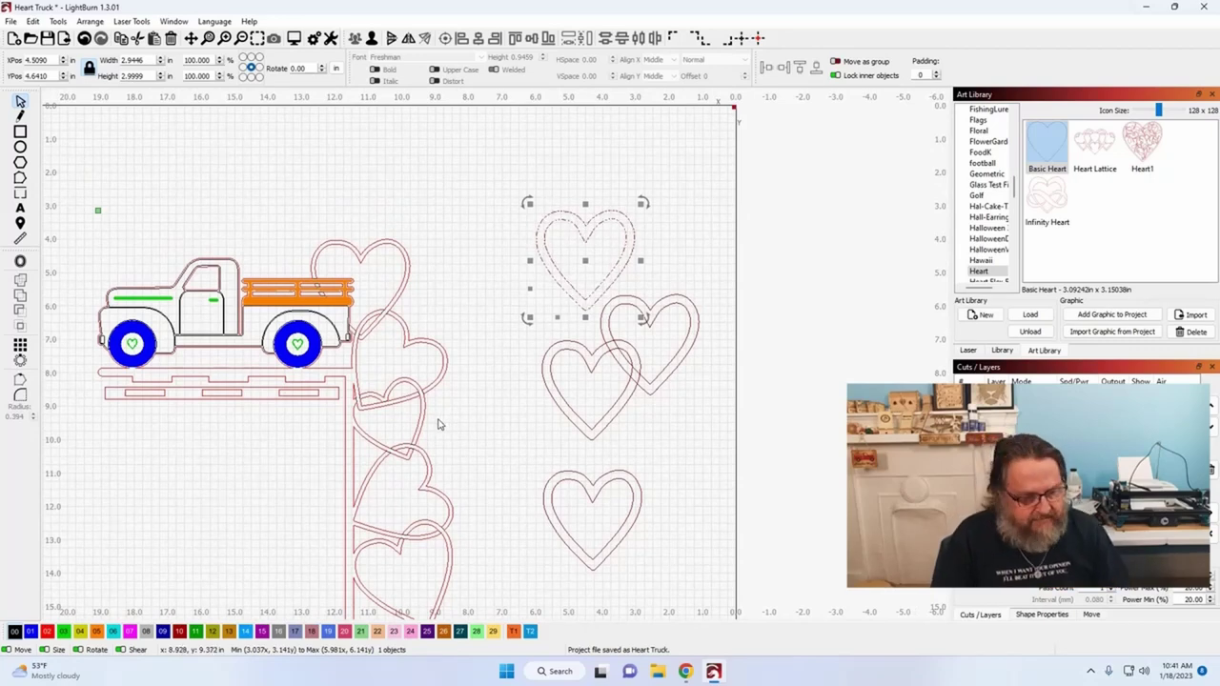
drag(435, 423, 430, 468)
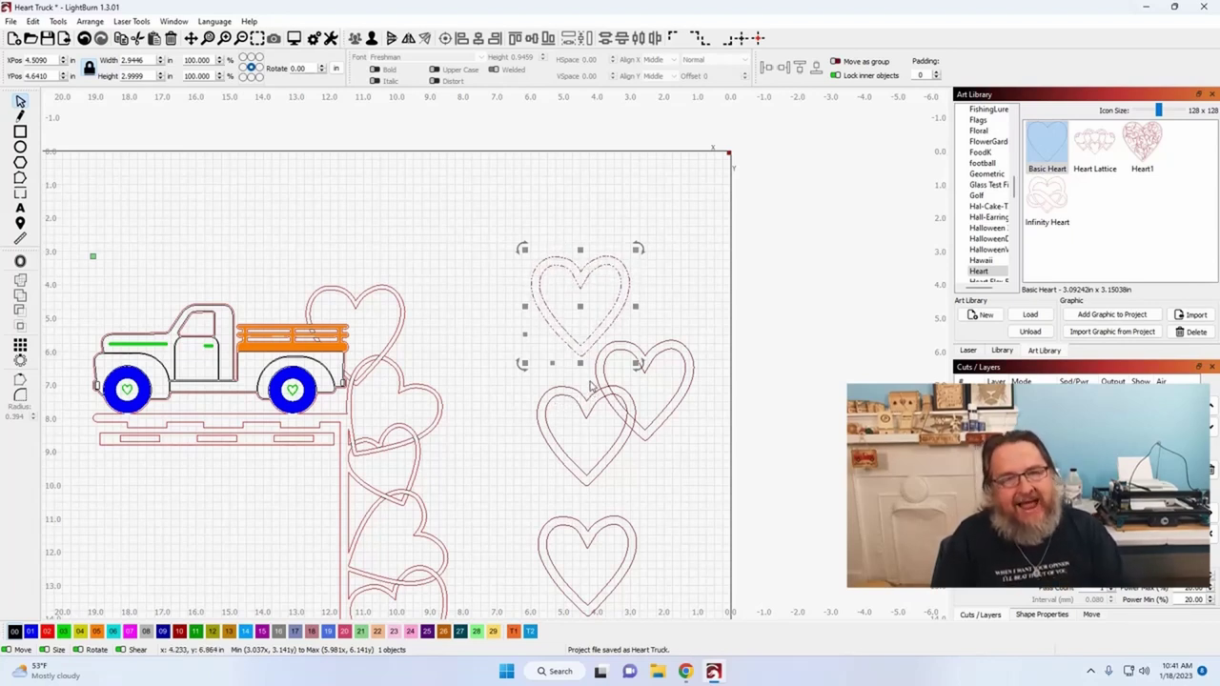
scroll(544, 363, down, 4)
scroll(517, 340, left, 3)
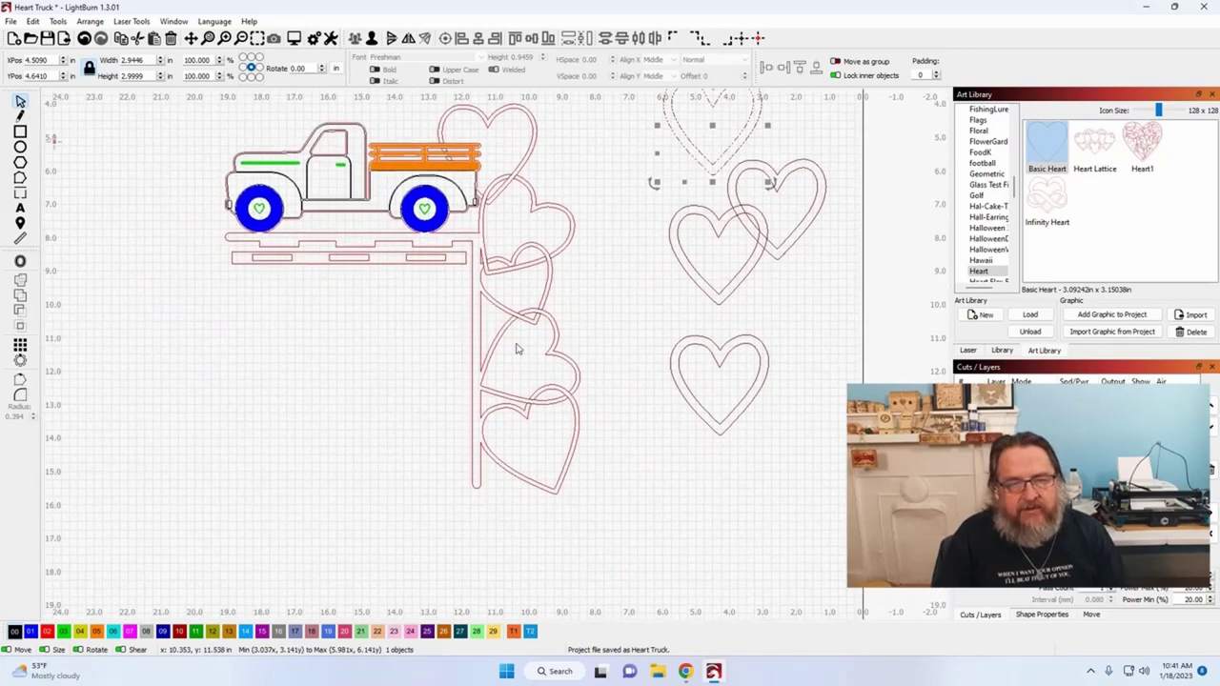
scroll(481, 243, up, 5)
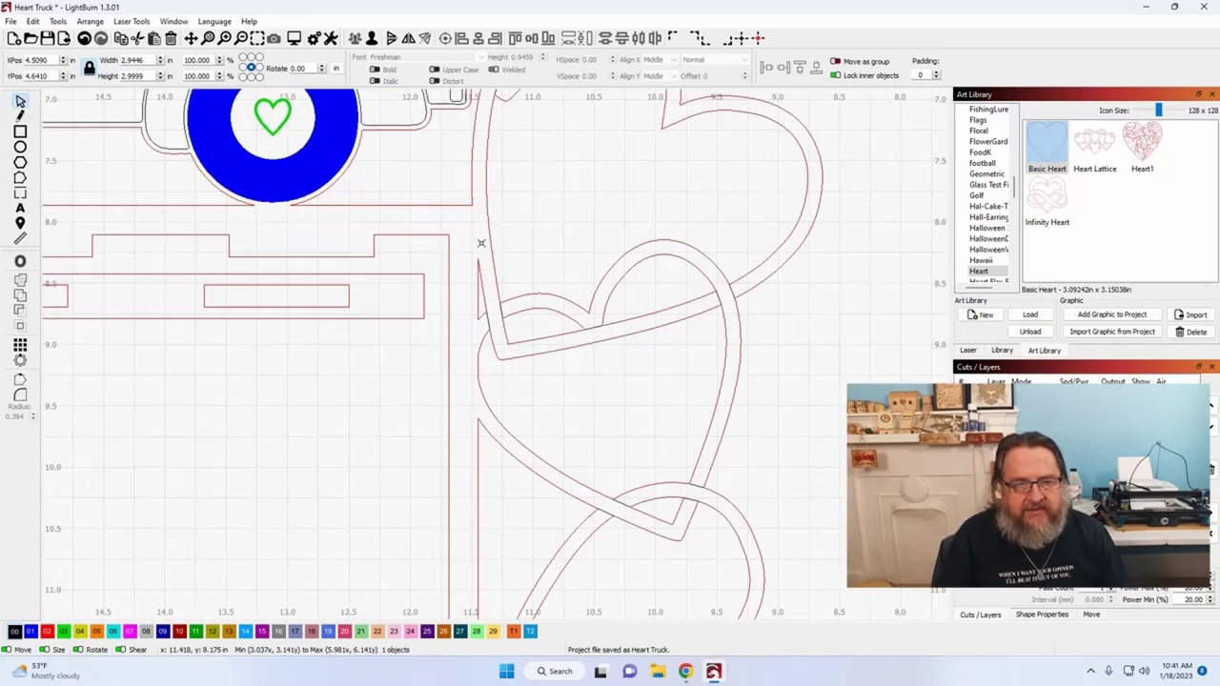
scroll(482, 243, down, 2)
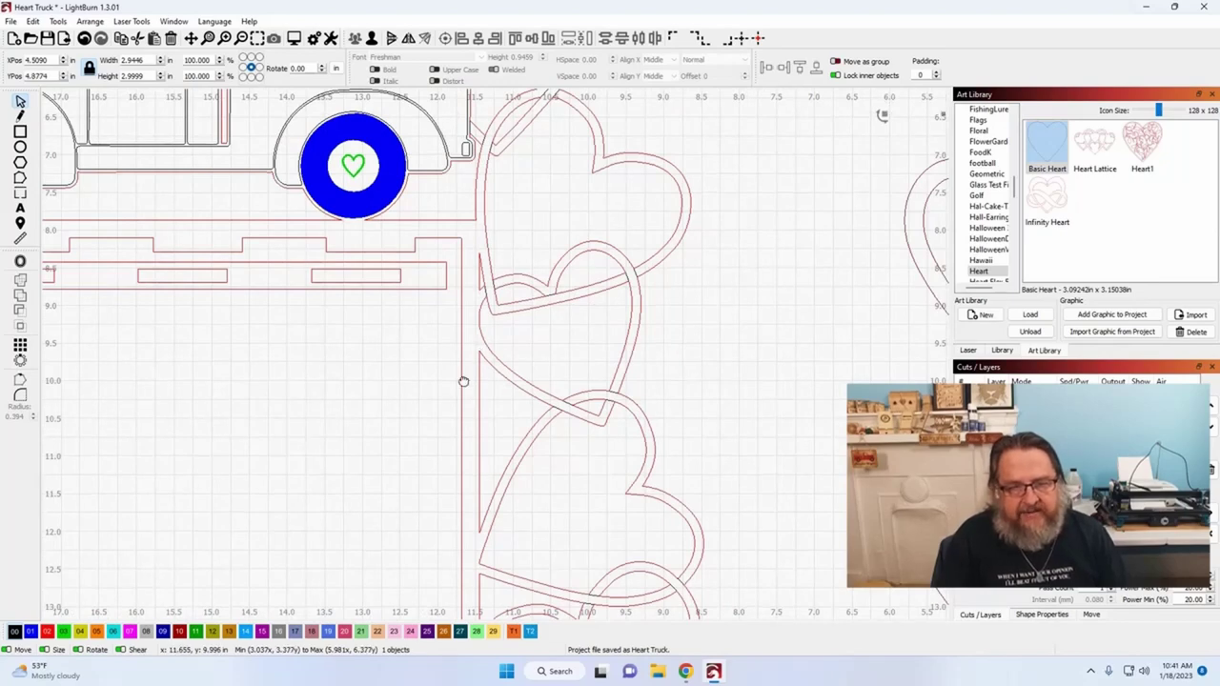
drag(462, 381, 473, 174)
scroll(496, 368, up, 2)
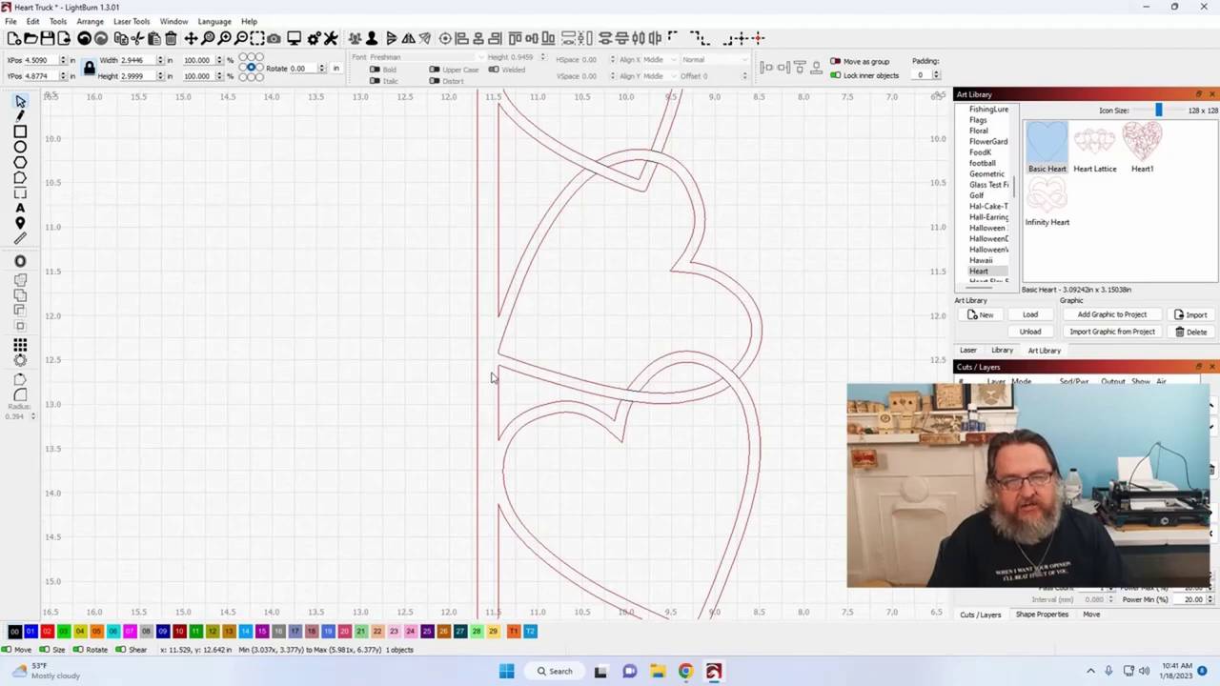
scroll(492, 377, down, 3)
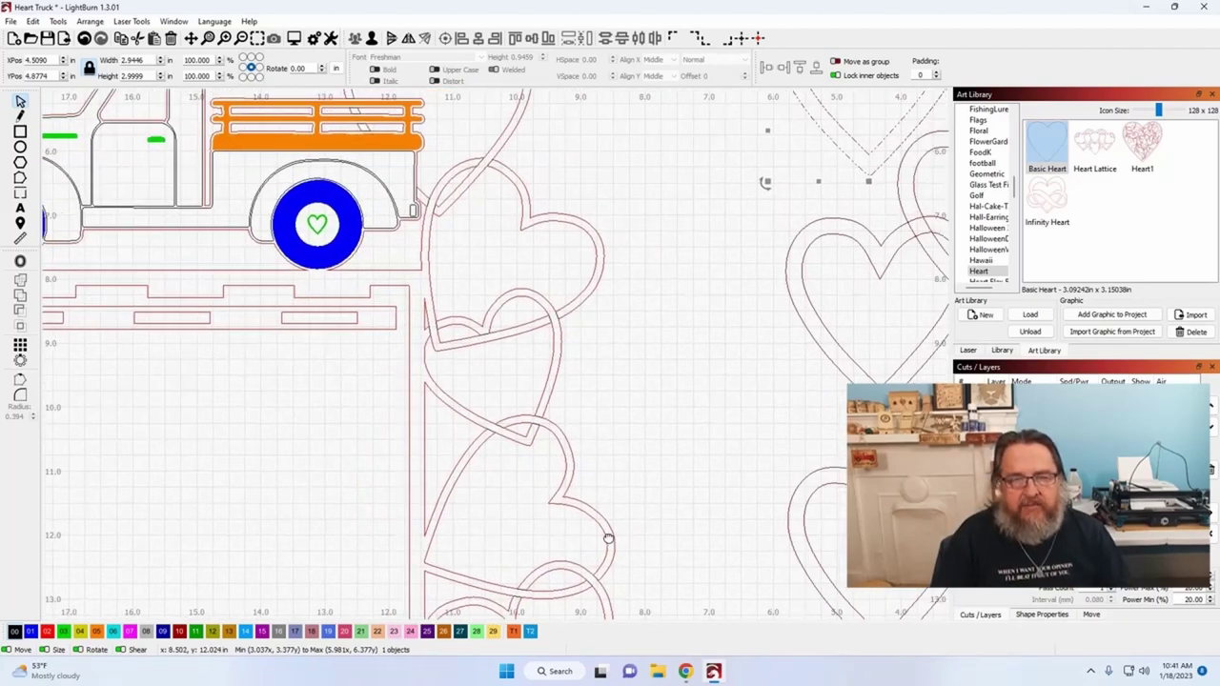
scroll(572, 537, down, 1)
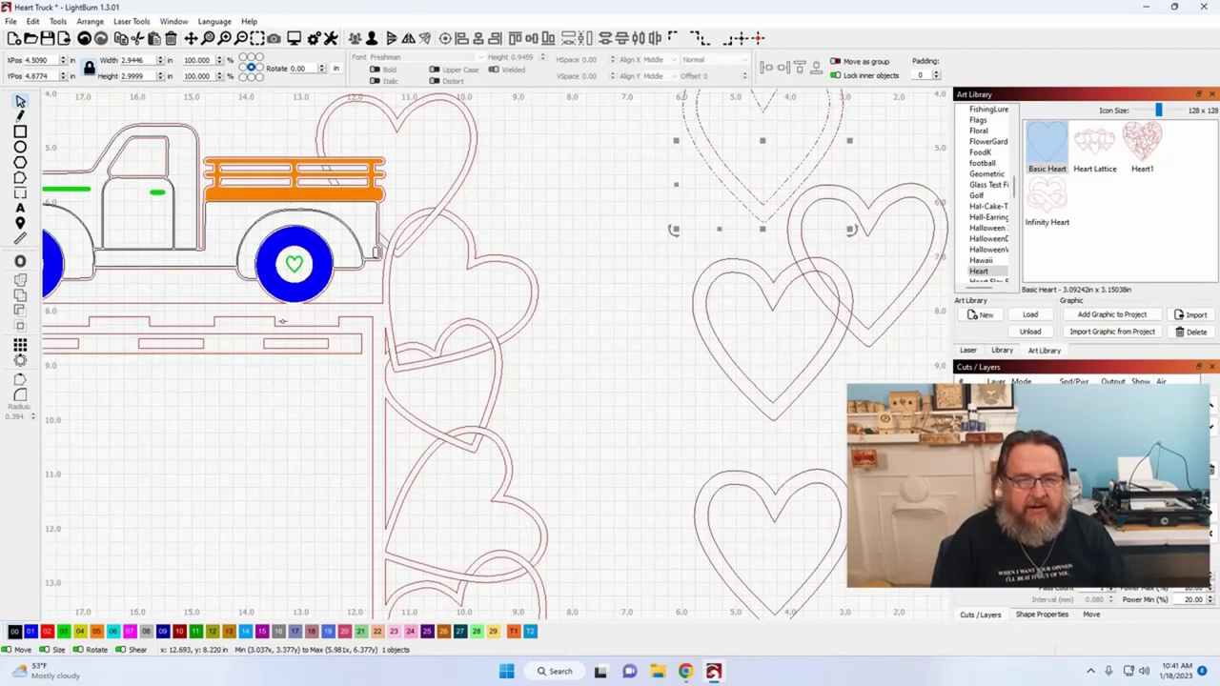
scroll(602, 396, down, 3)
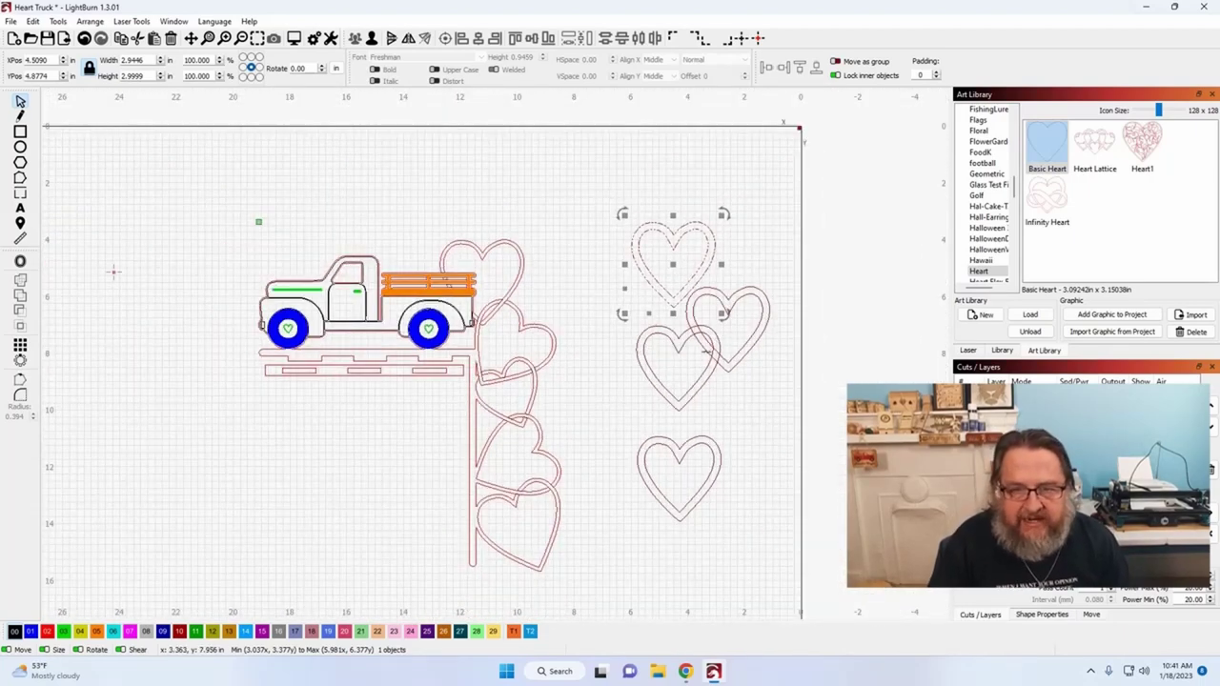
drag(702, 370, 697, 404)
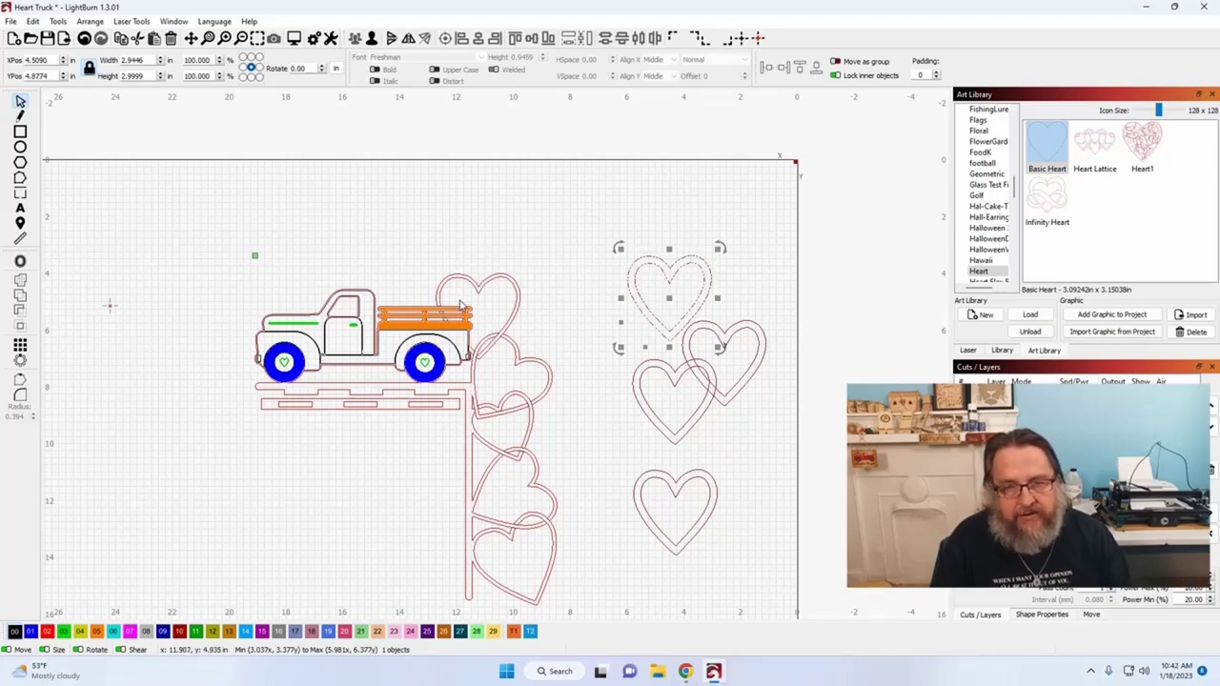
click(656, 448)
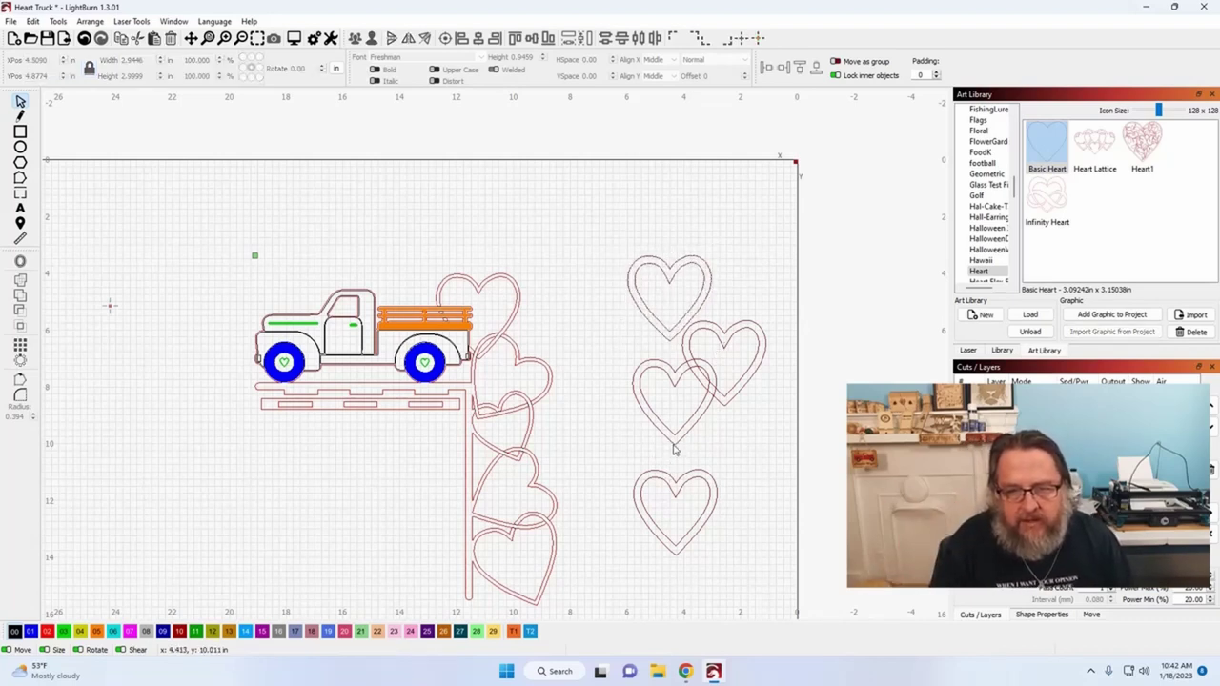
Shrink the overlapping heart about its centre to about 1.93 × 1.97 in and place a copy between the two lower hearts.
click(728, 411)
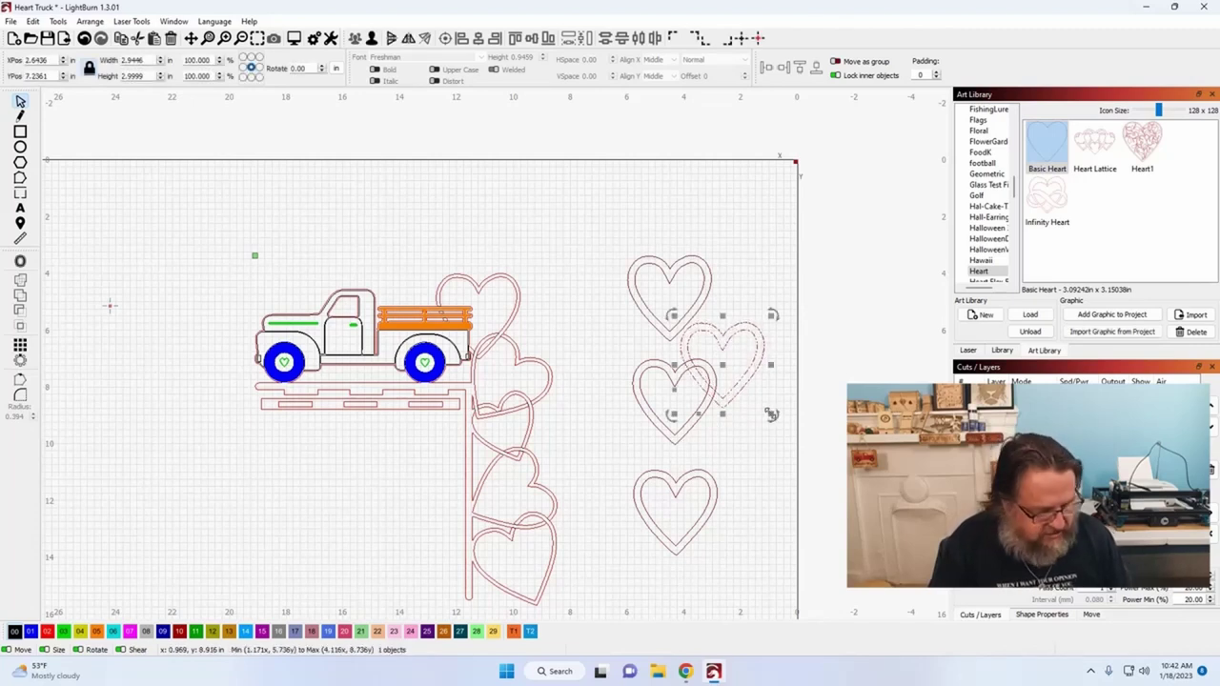
drag(770, 412, 735, 389)
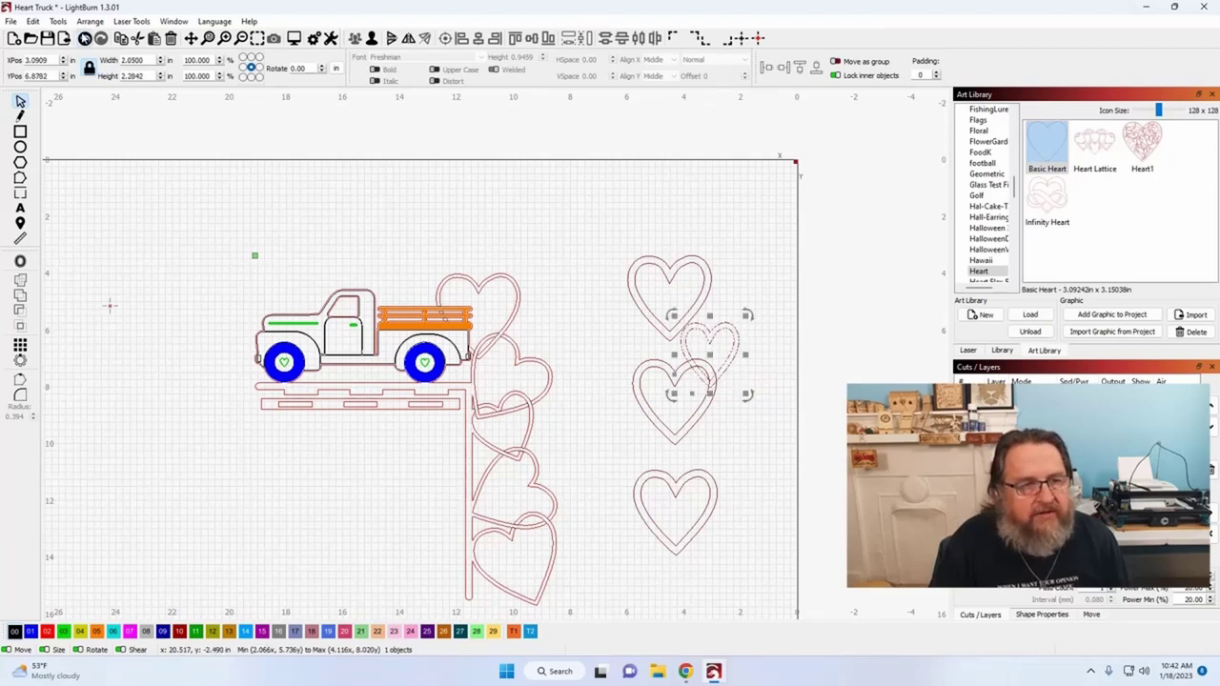
click(85, 38)
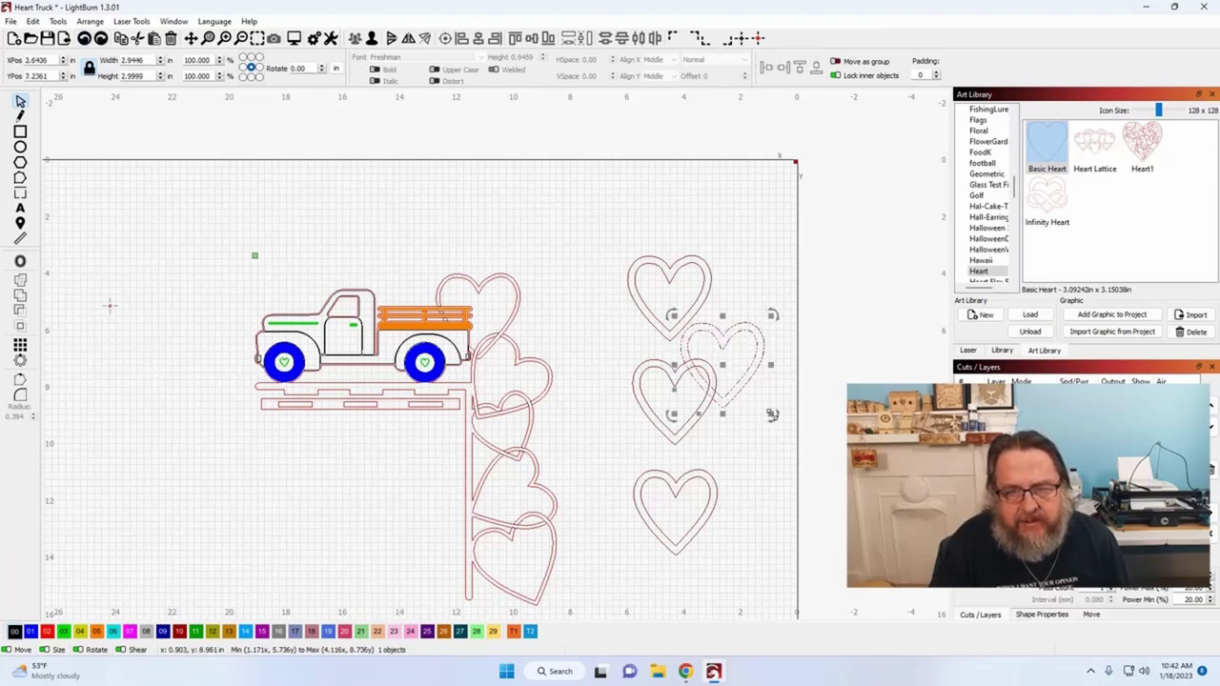
drag(772, 415, 750, 400)
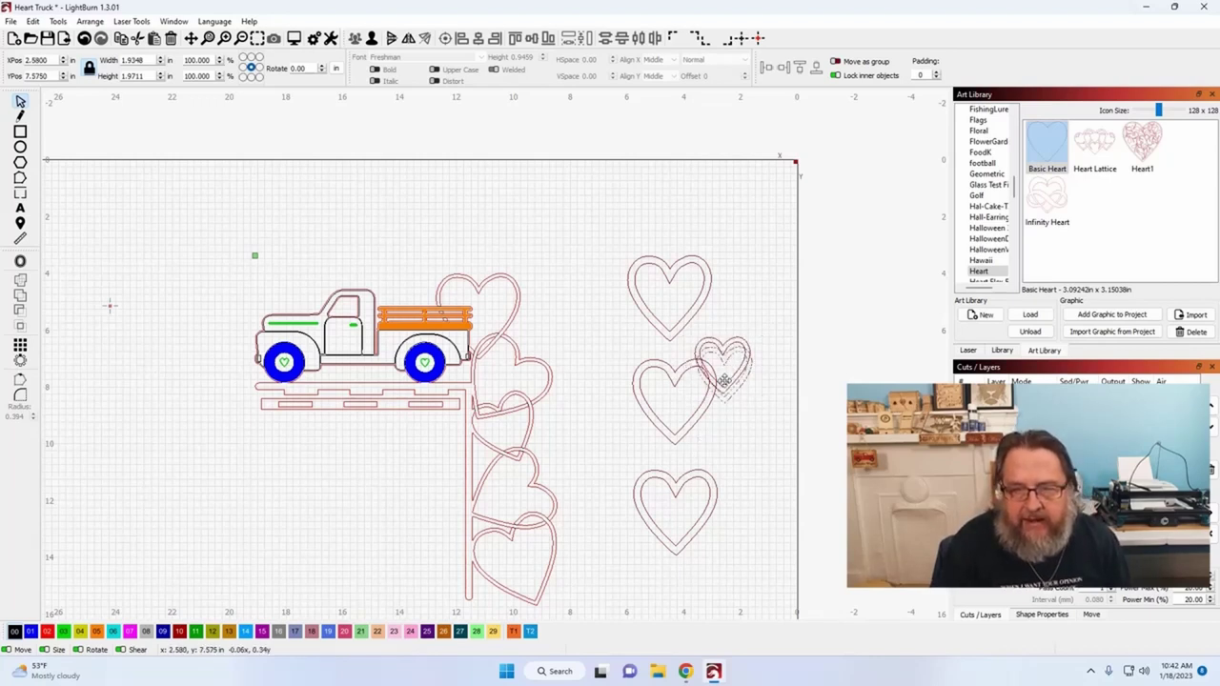
drag(724, 367, 710, 441)
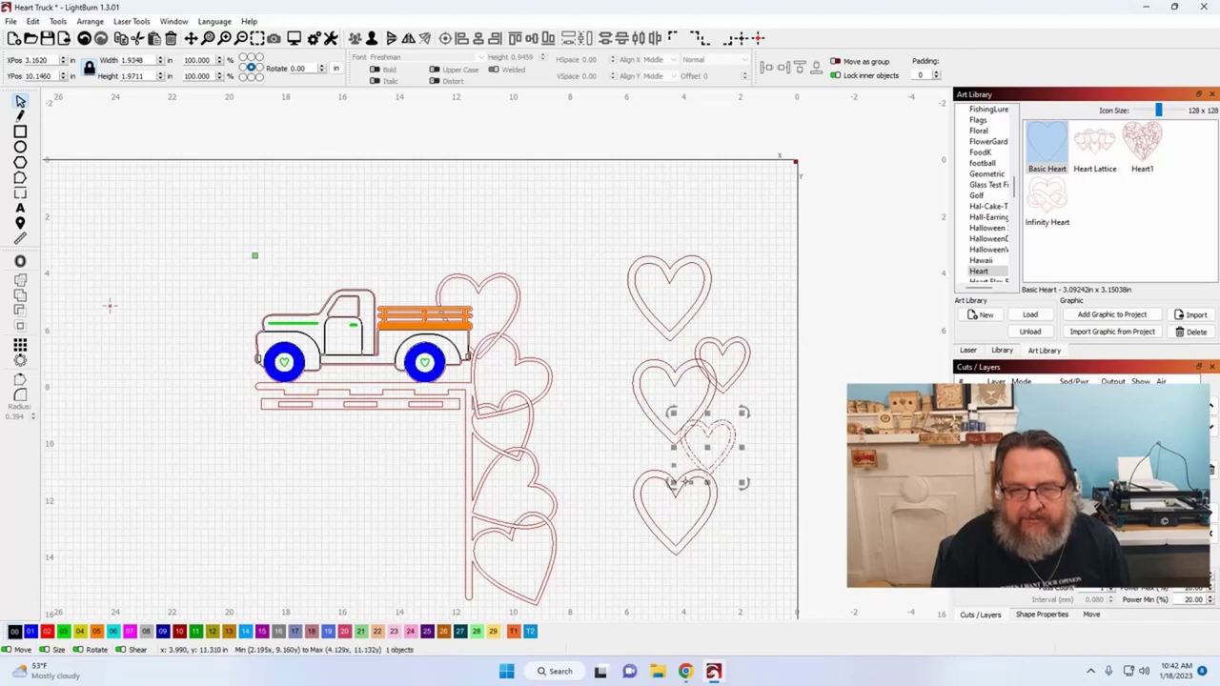
Tilt the top heart of the new stack clockwise and shift it slightly up.
scroll(729, 502, down, 2)
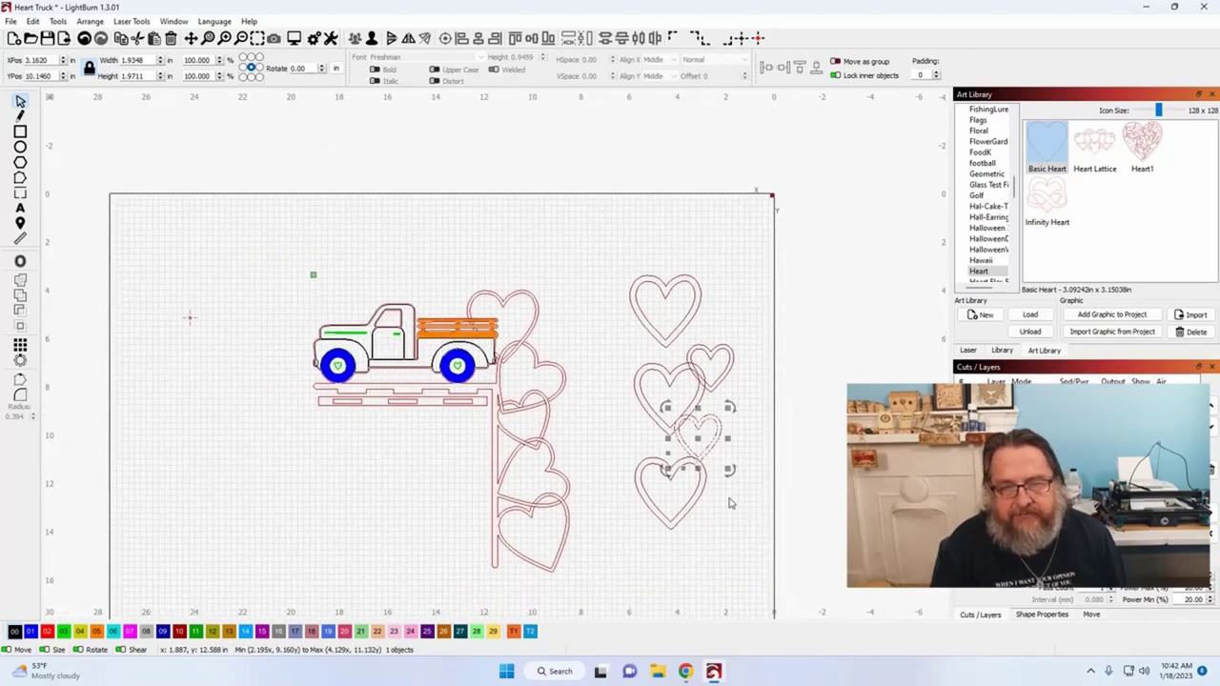
scroll(715, 510, up, 1)
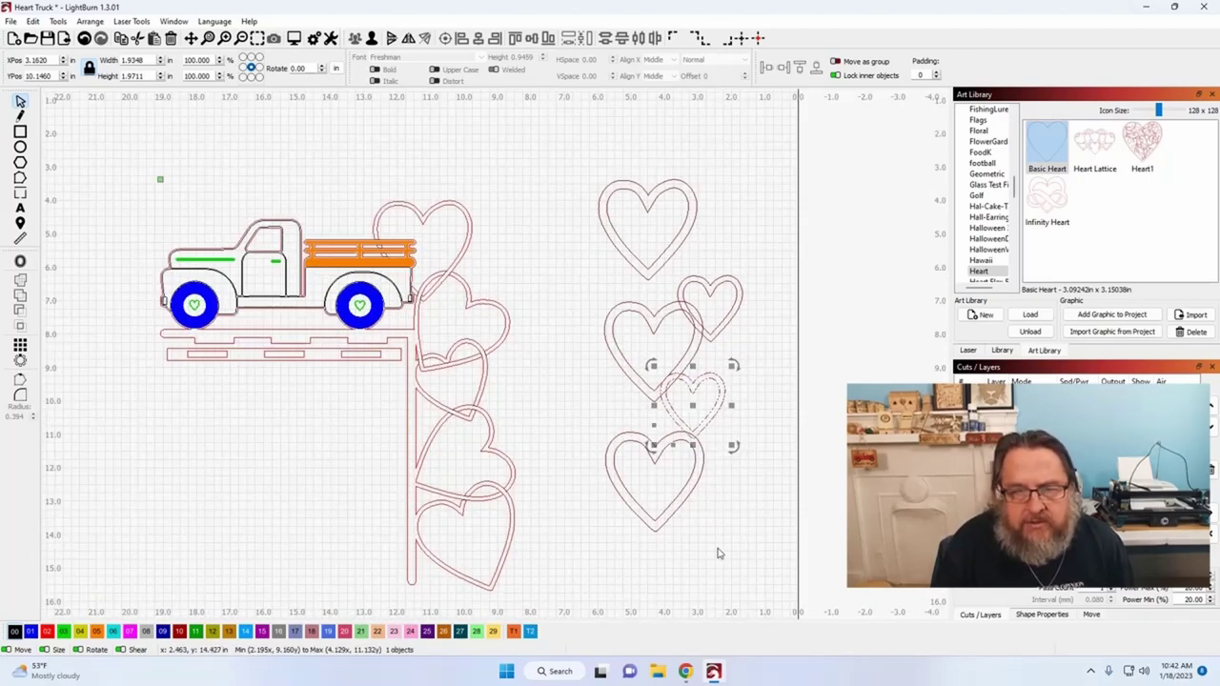
click(655, 271)
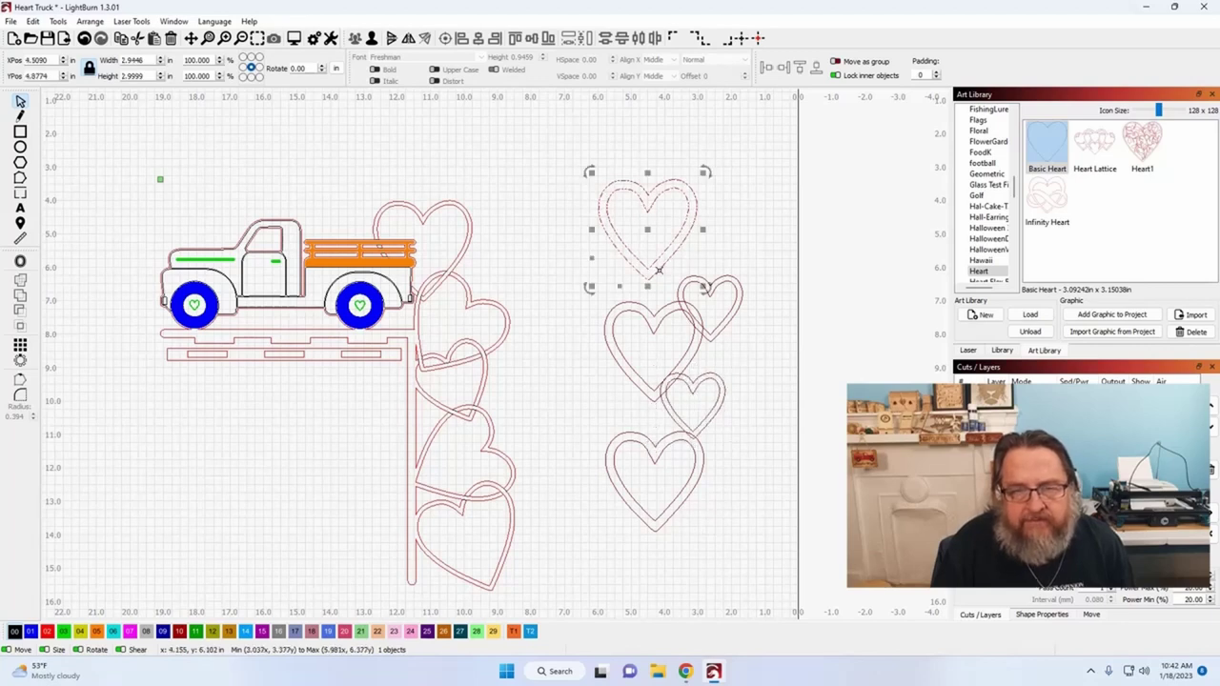
drag(708, 289, 685, 340)
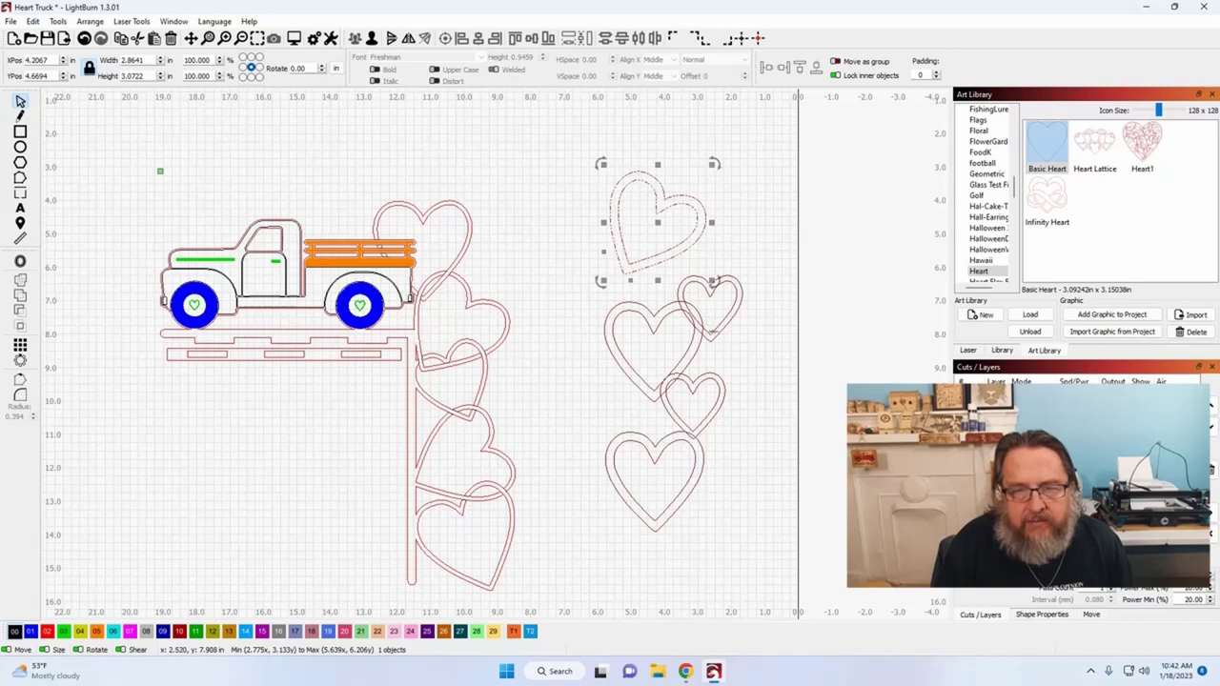
Tilt the upper small heart counterclockwise and move it over the tip of the top heart.
click(713, 283)
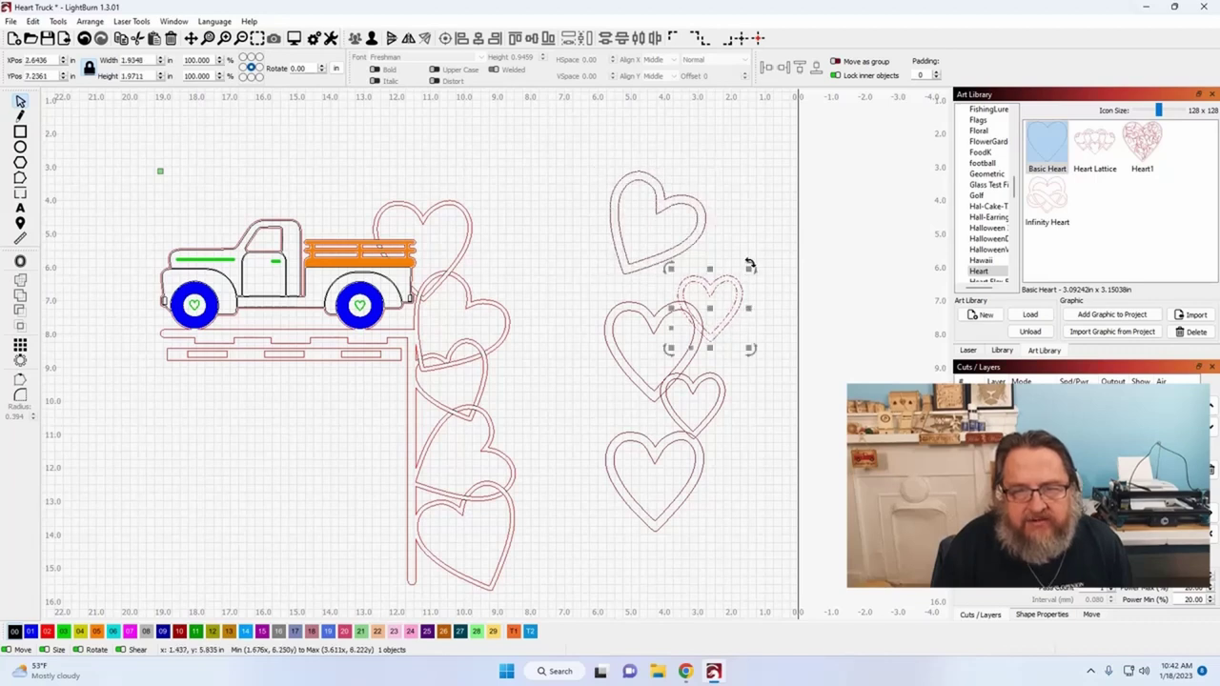
click(705, 305)
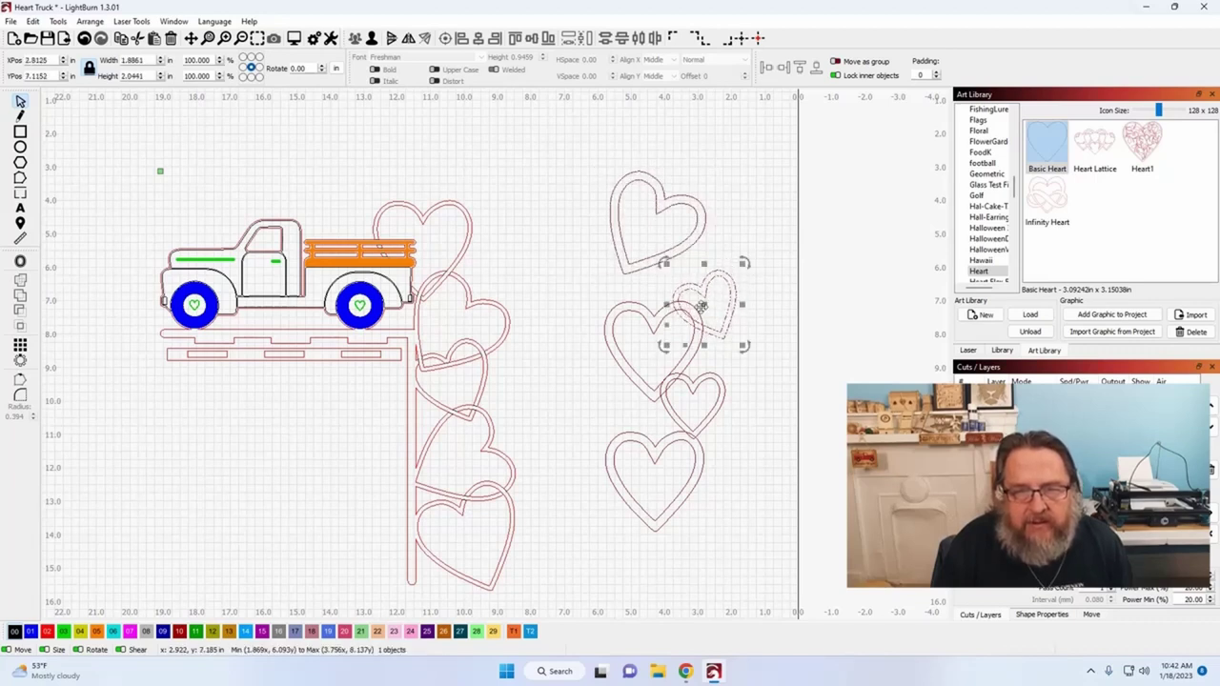
drag(688, 311, 637, 270)
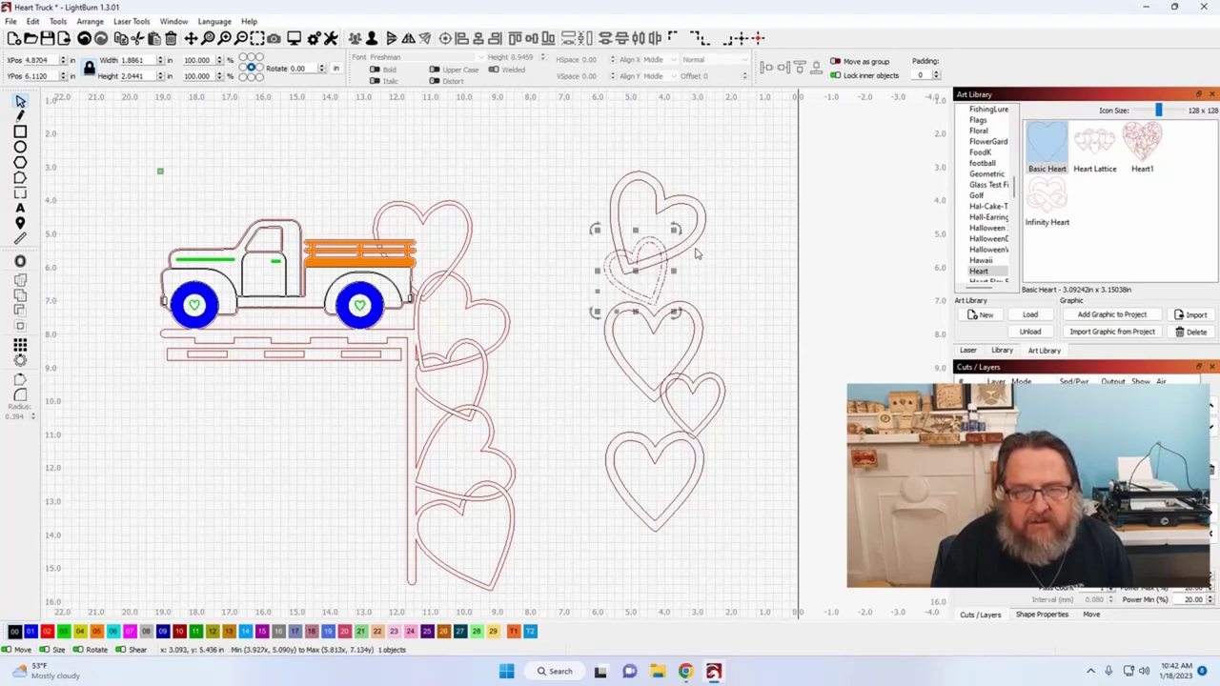
Rotate the top heart slightly further clockwise.
shift+click(695, 246)
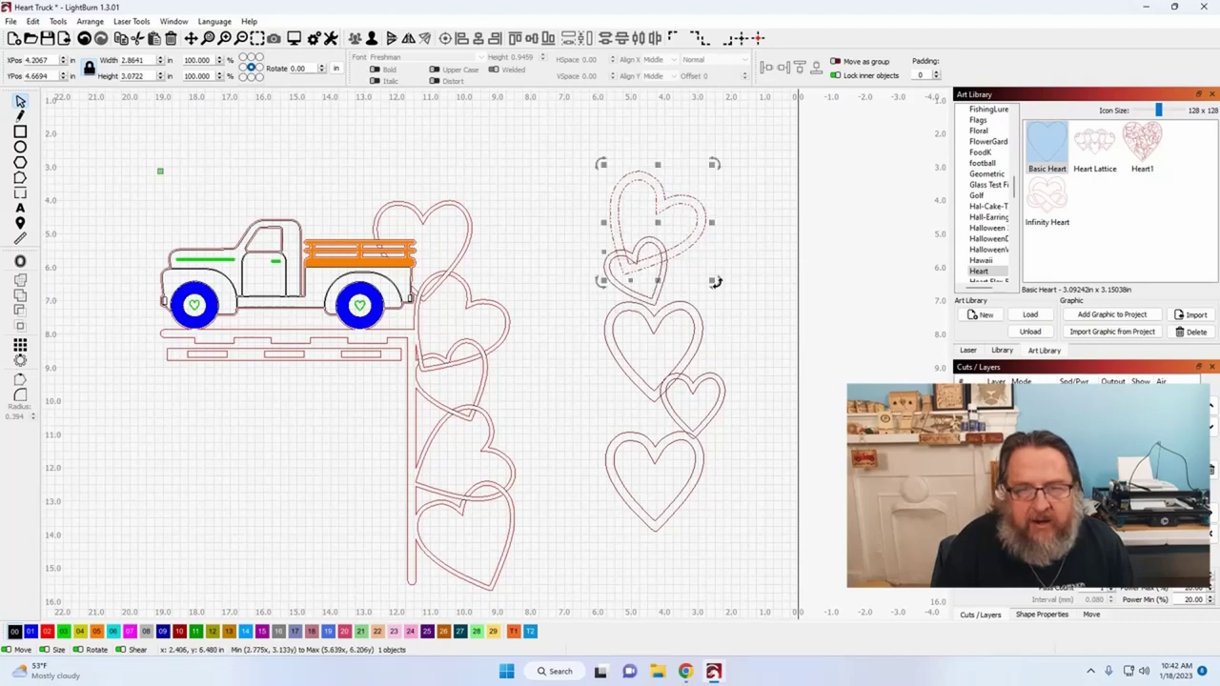
drag(716, 282, 717, 297)
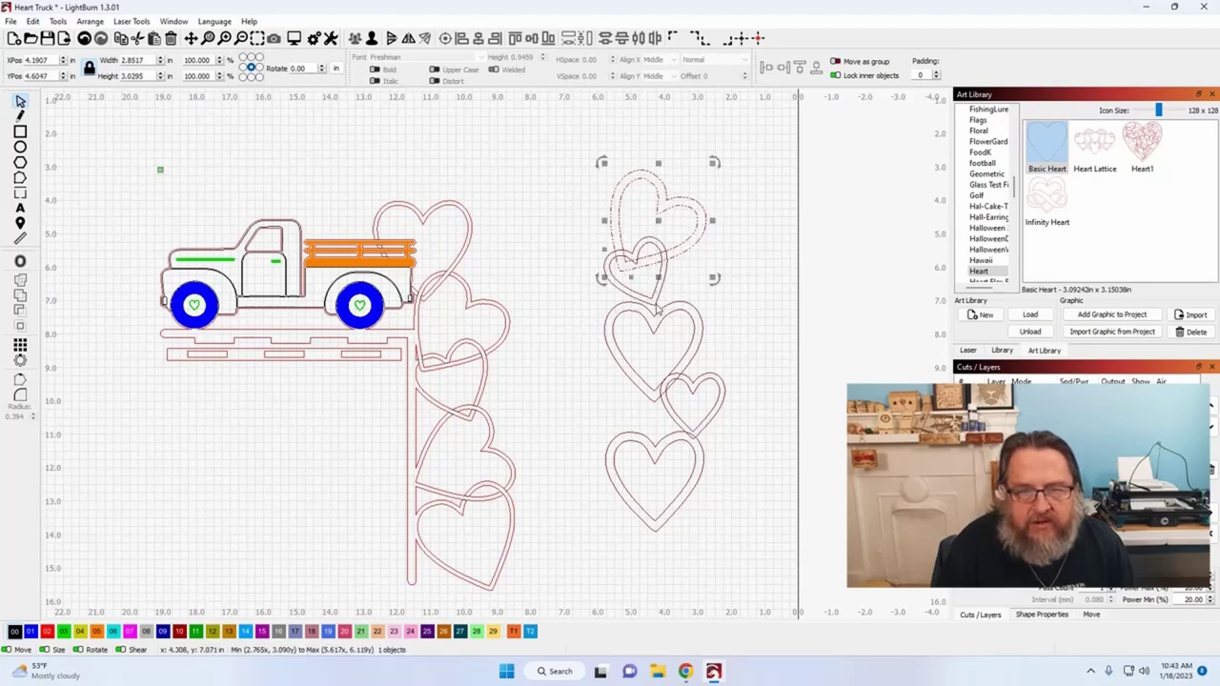
key(ctrl+z)
key(ctrl+z)
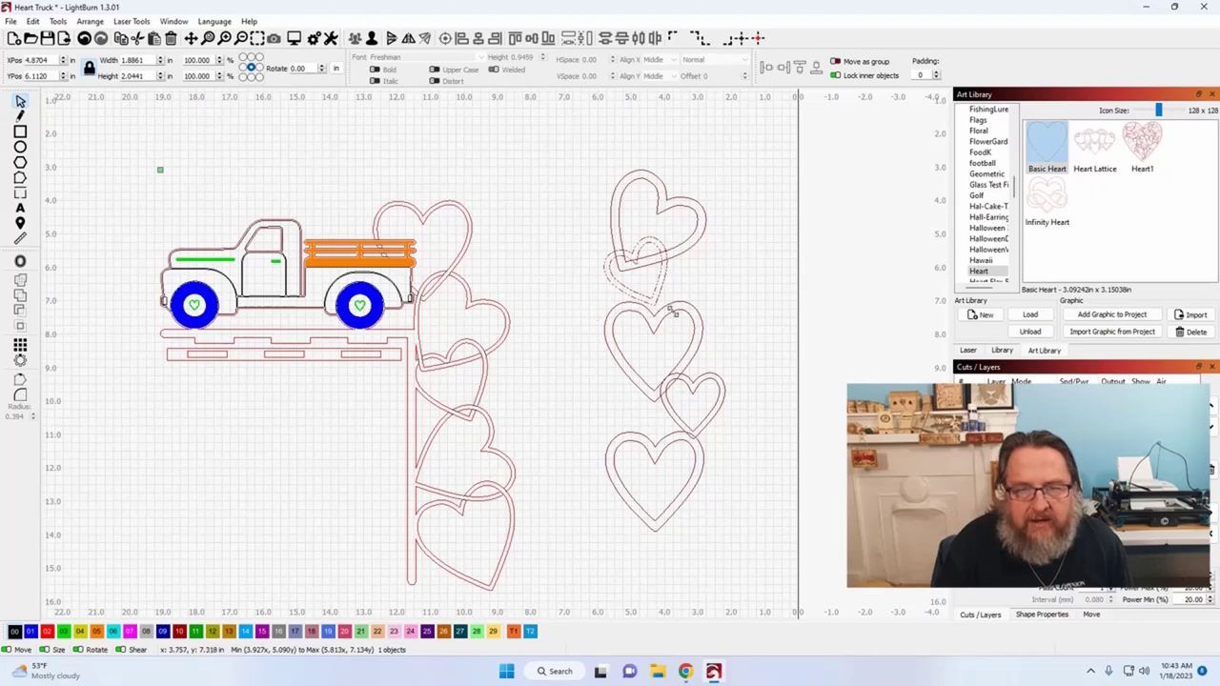
Enlarge the second heart to about 2.27 × 2.46 in, tilt it clockwise and position it overlapping the top heart's tip.
drag(672, 311, 673, 319)
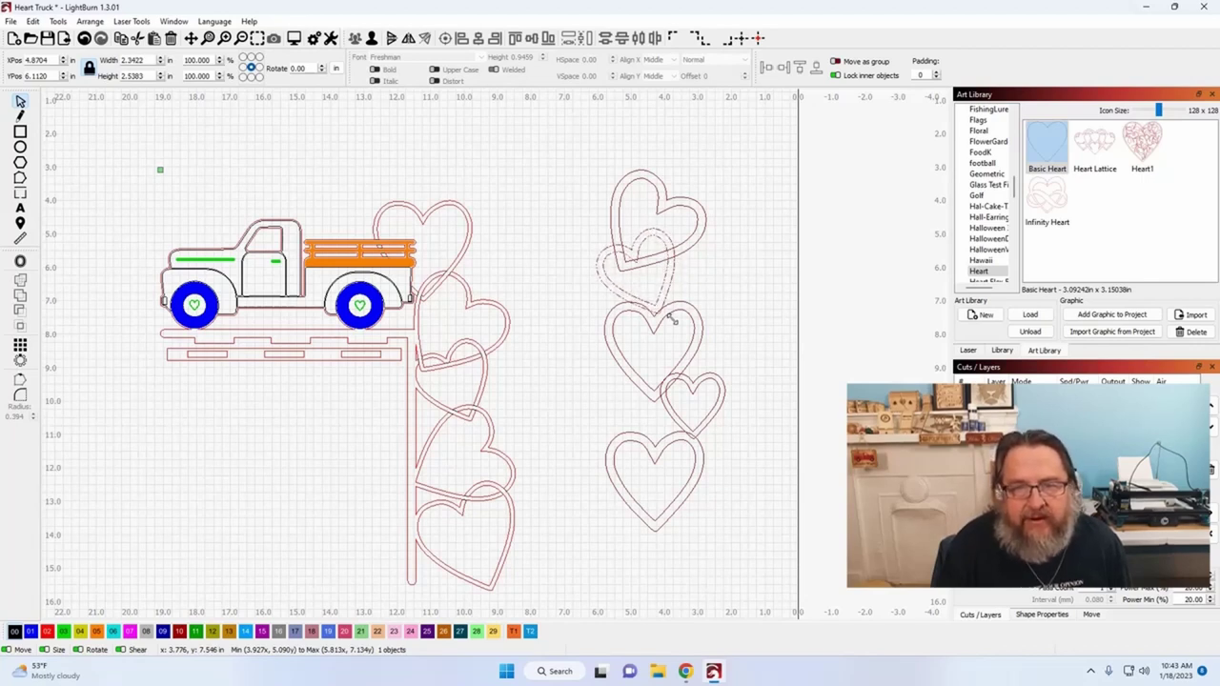
drag(673, 319, 672, 319)
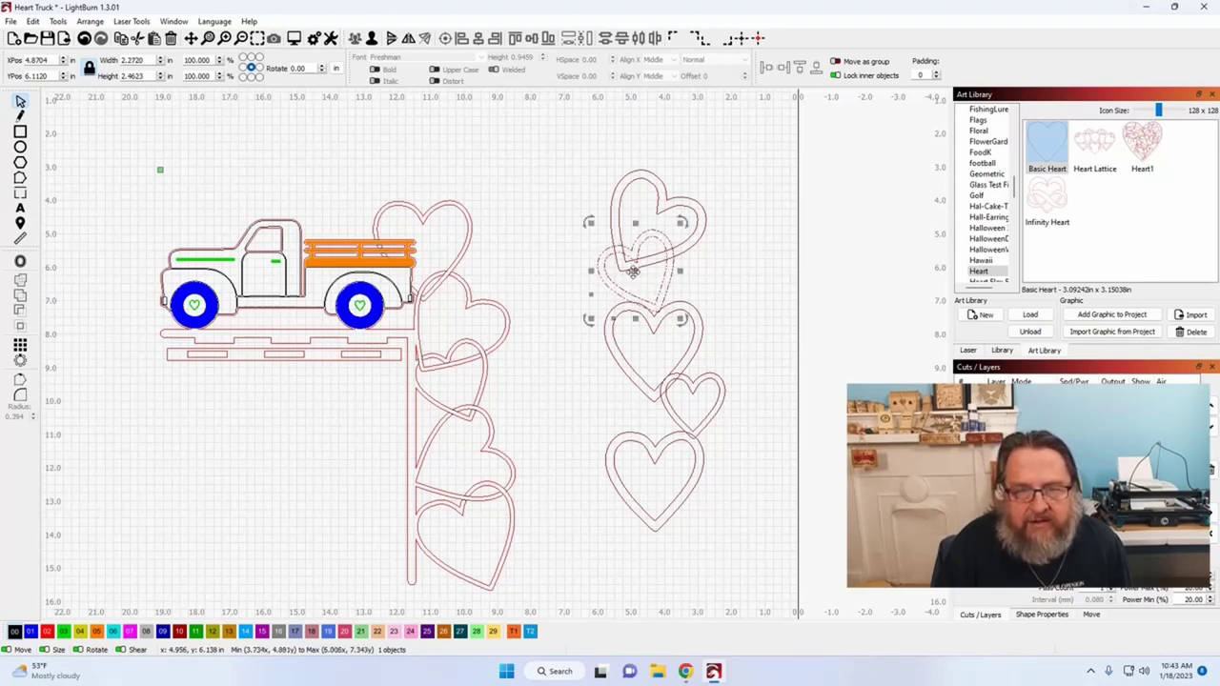
drag(633, 270, 648, 280)
drag(651, 278, 653, 277)
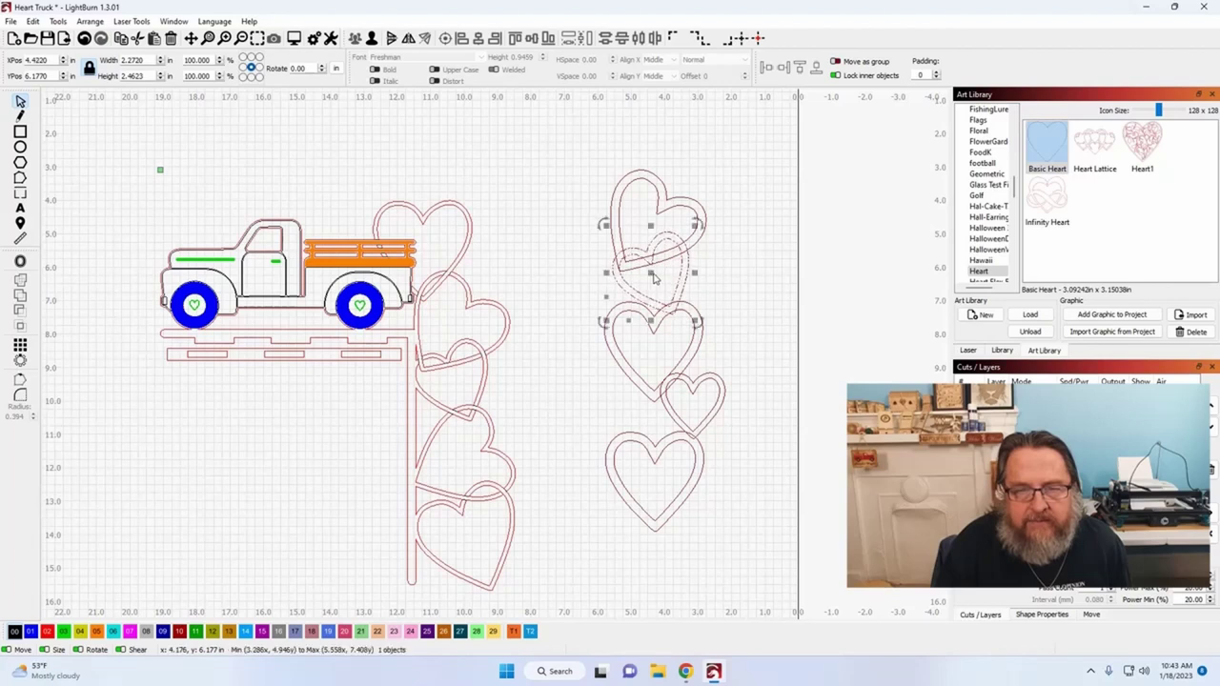
drag(702, 219, 652, 282)
Move the third heart up to overlap the second heart and tilt it clockwise.
click(638, 387)
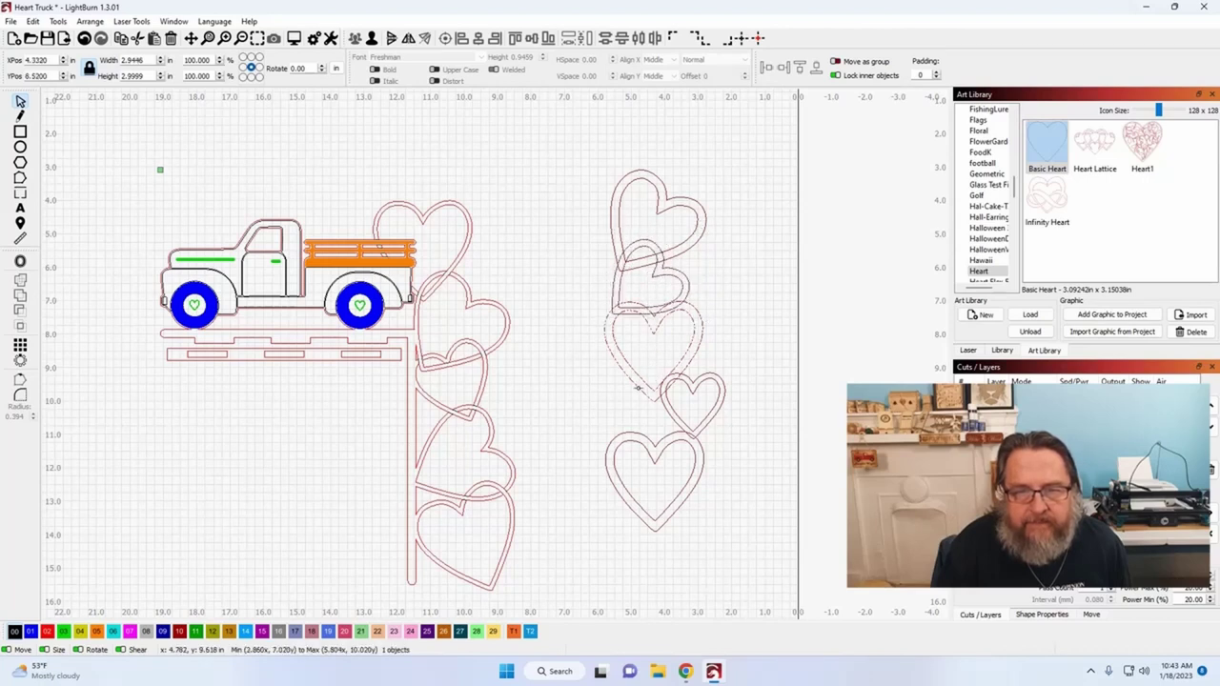
drag(656, 353, 666, 343)
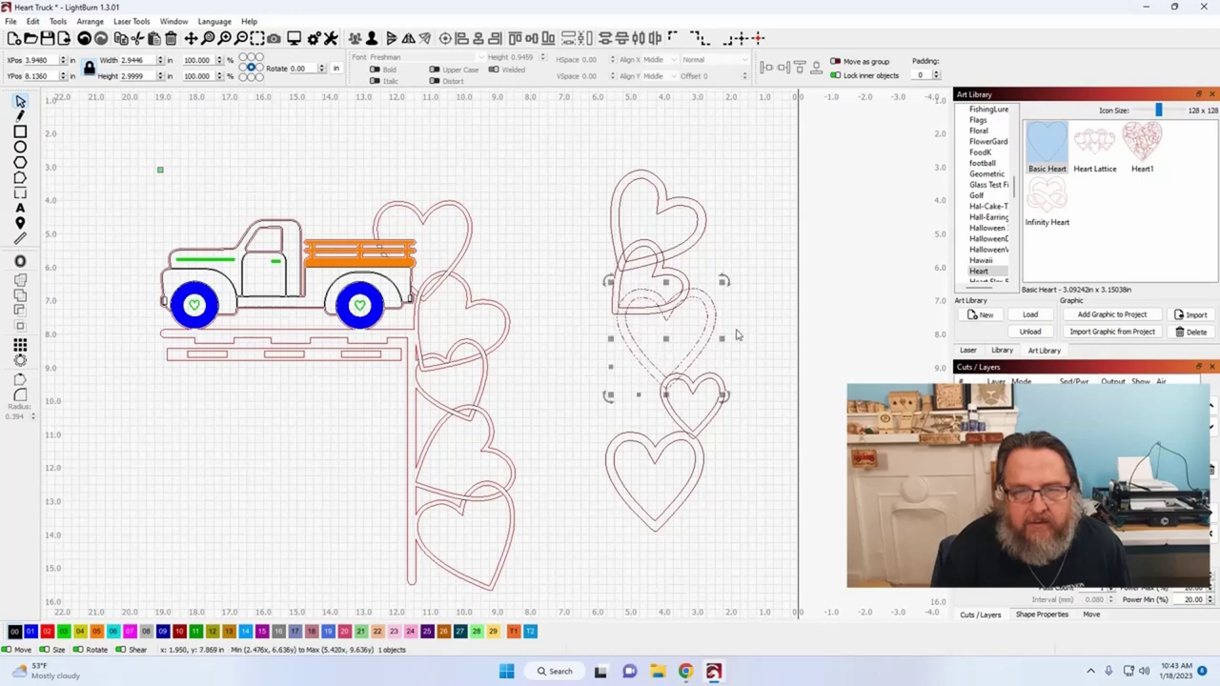
drag(725, 279, 670, 349)
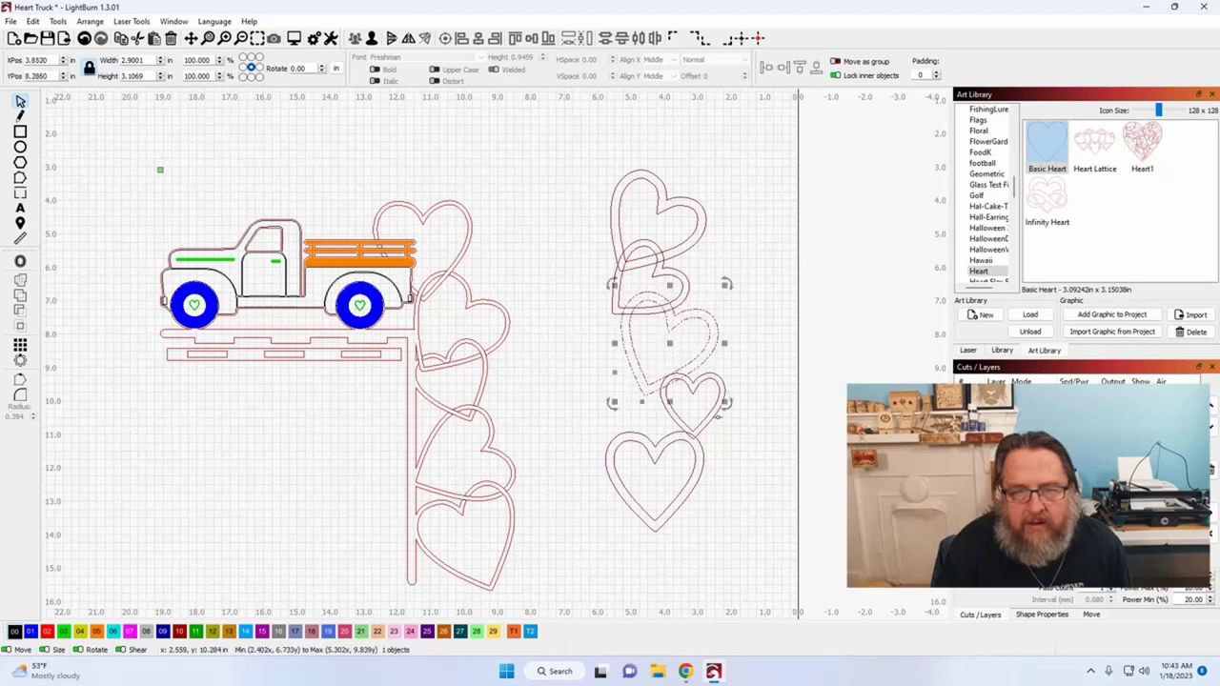
Tilt the remaining small heart counterclockwise and place it over the tip of the third heart.
click(730, 444)
click(705, 412)
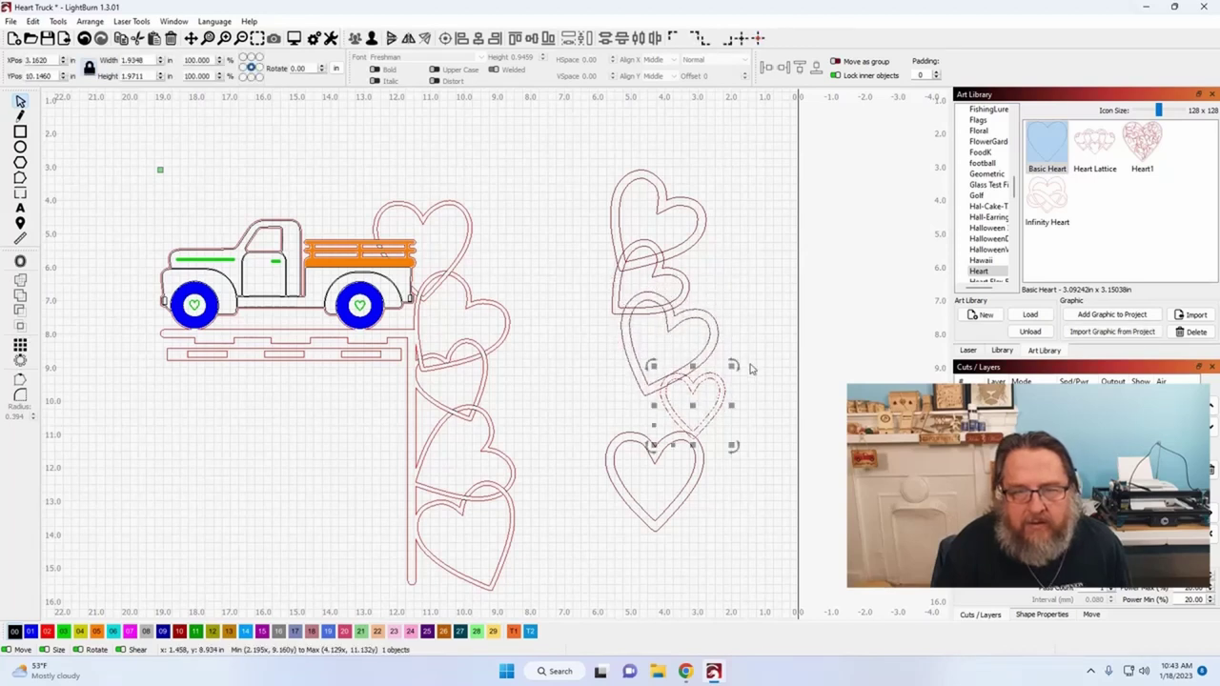
drag(731, 363, 644, 405)
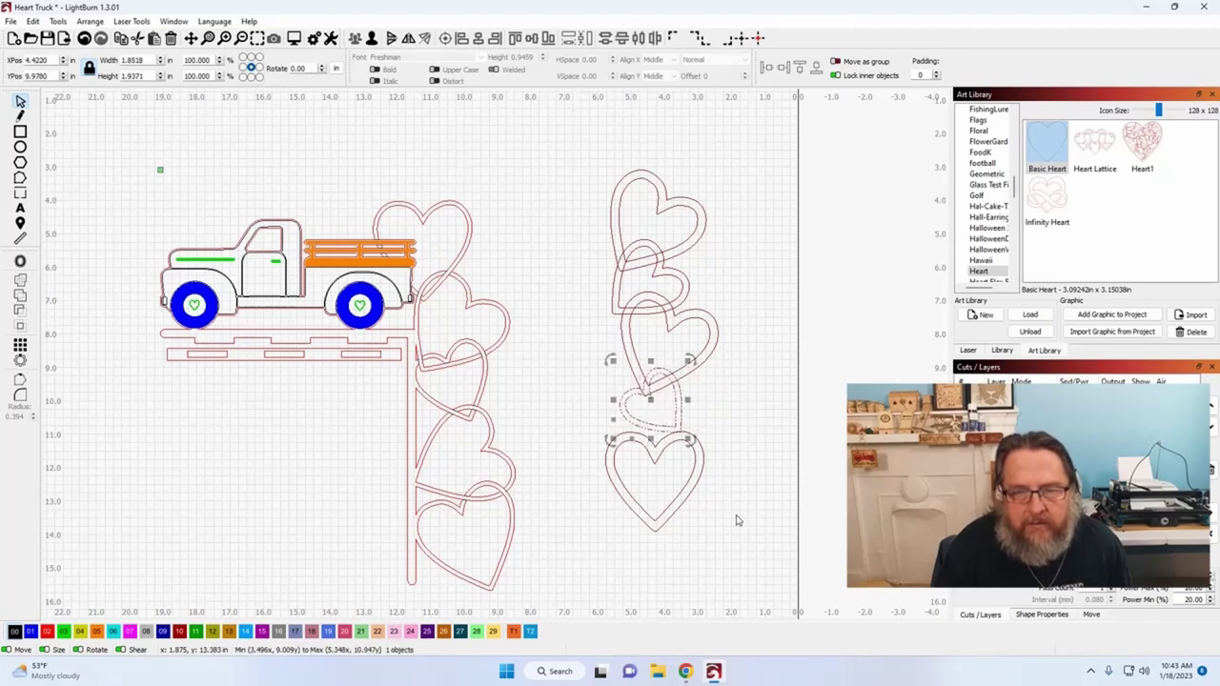
Move the lowest heart up to overlap the small heart above it and tilt it clockwise.
click(665, 519)
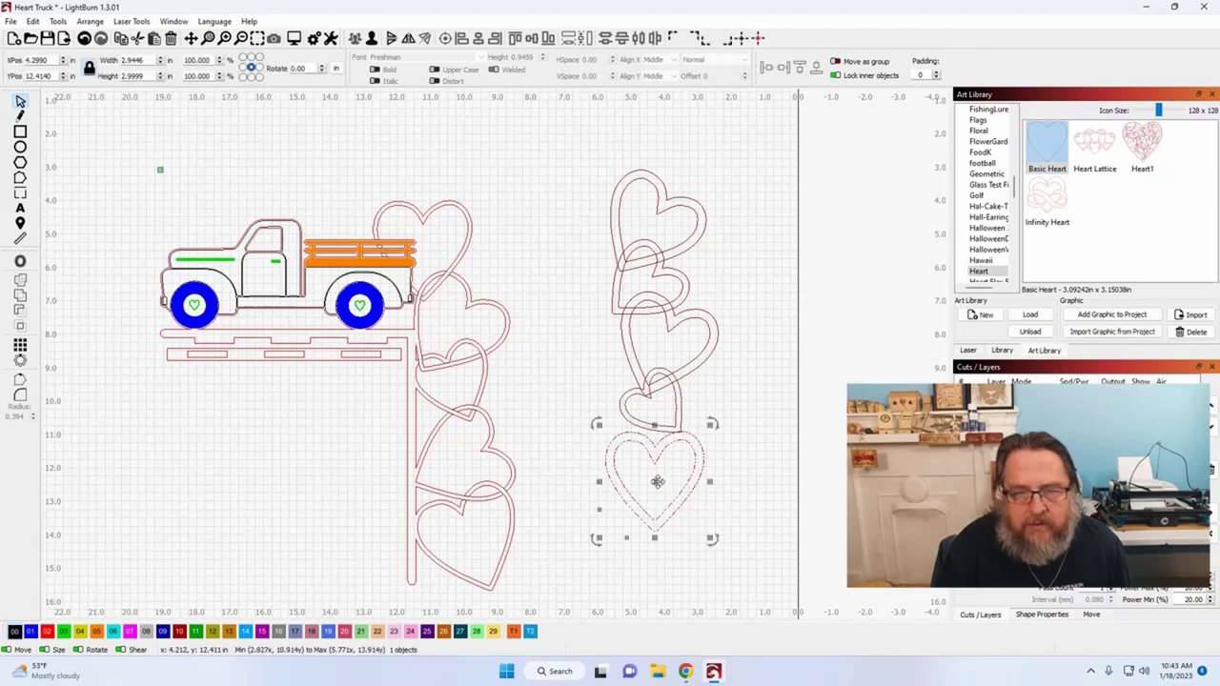
drag(657, 481, 684, 470)
click(684, 470)
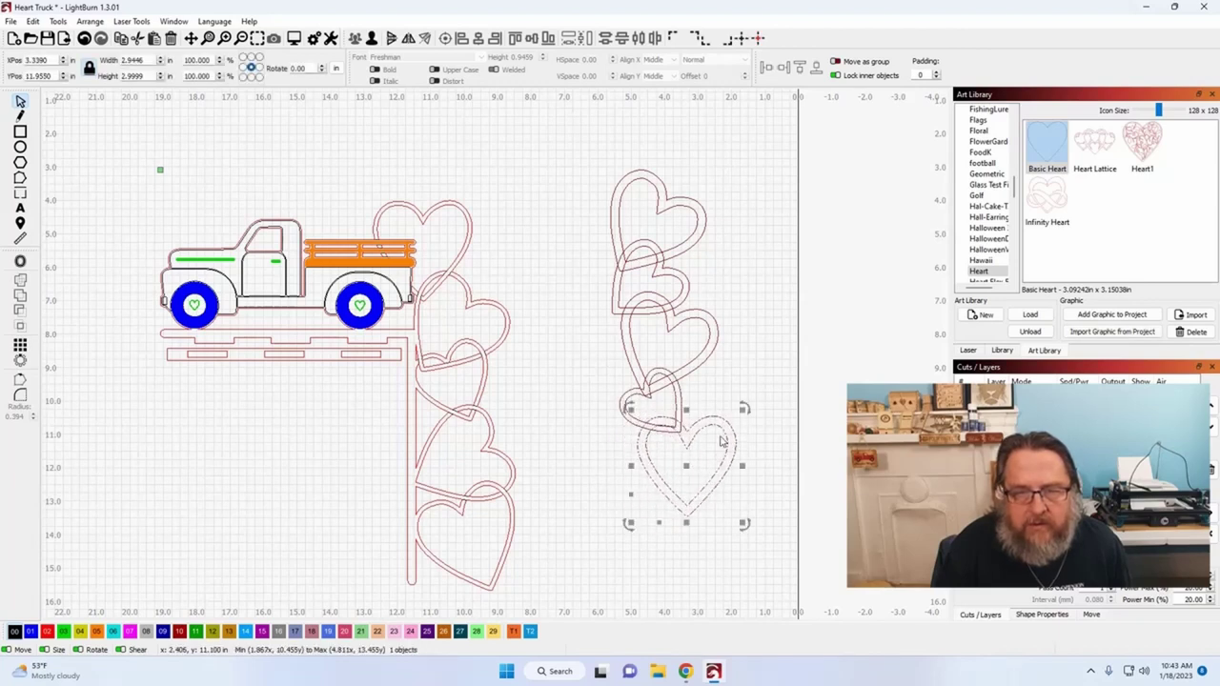
mouse_move(736, 421)
mouse_down()
mouse_move(746, 403)
mouse_move(743, 443)
mouse_up()
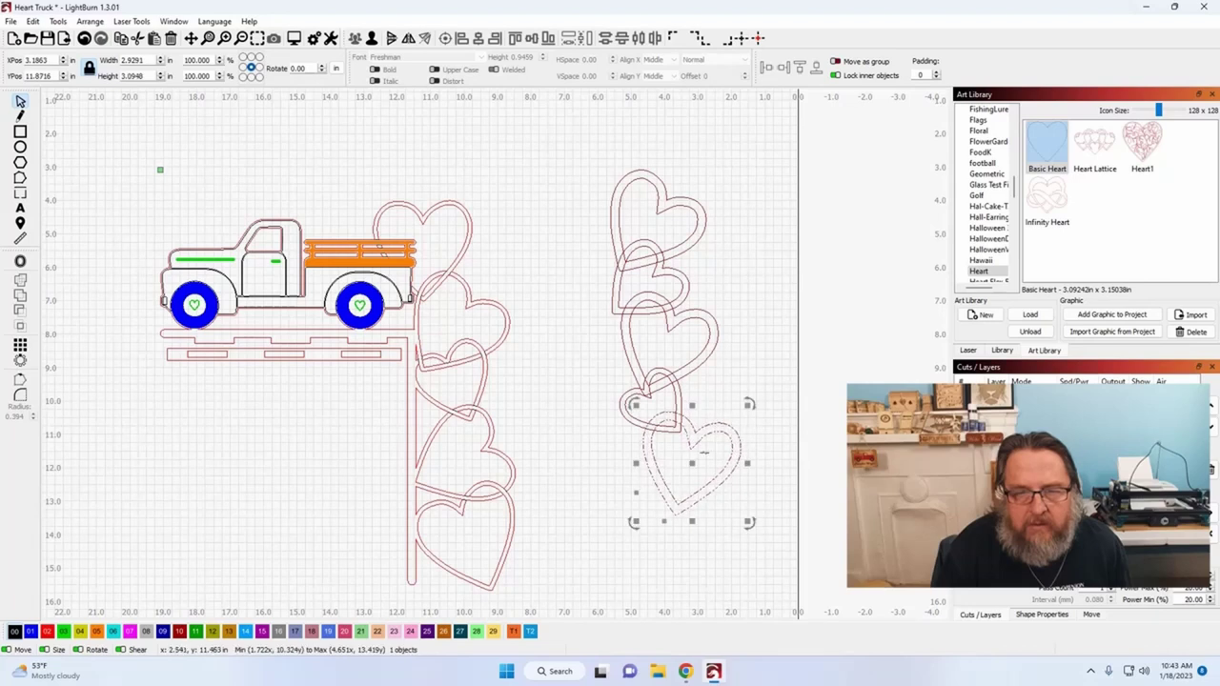
drag(682, 470, 690, 465)
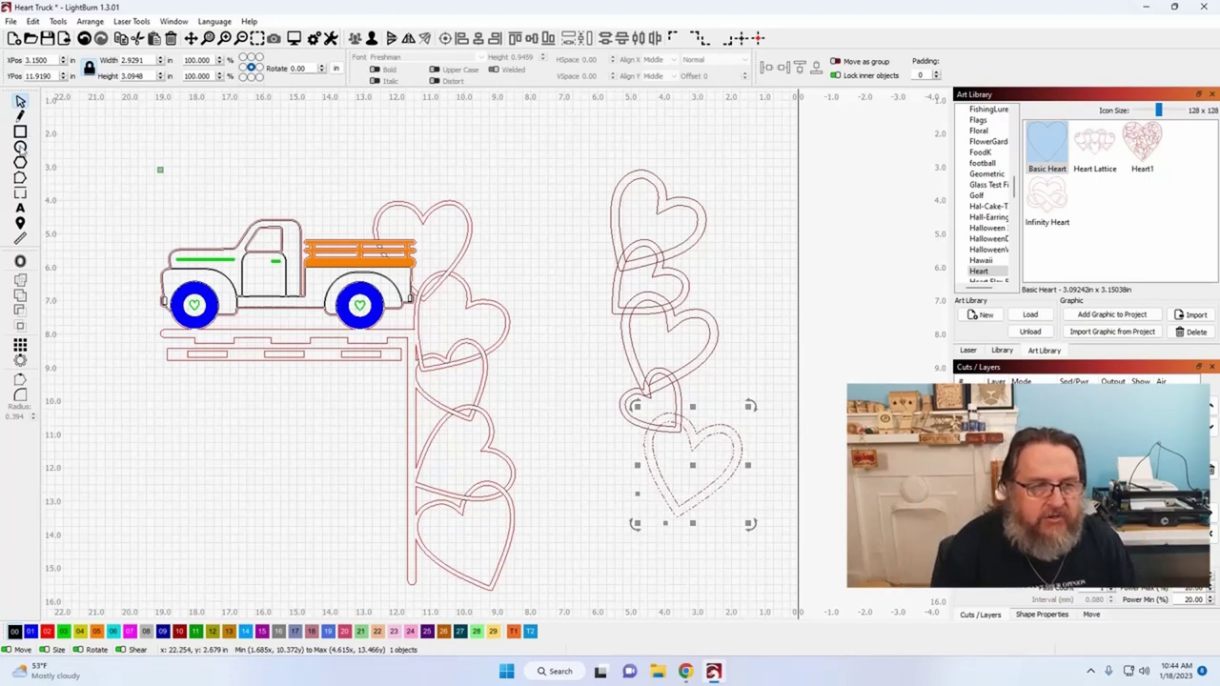
Draw a tall, narrow rectangle about 0.55 × 12.28 in to the left of the new heart stack as the vertical post.
click(20, 132)
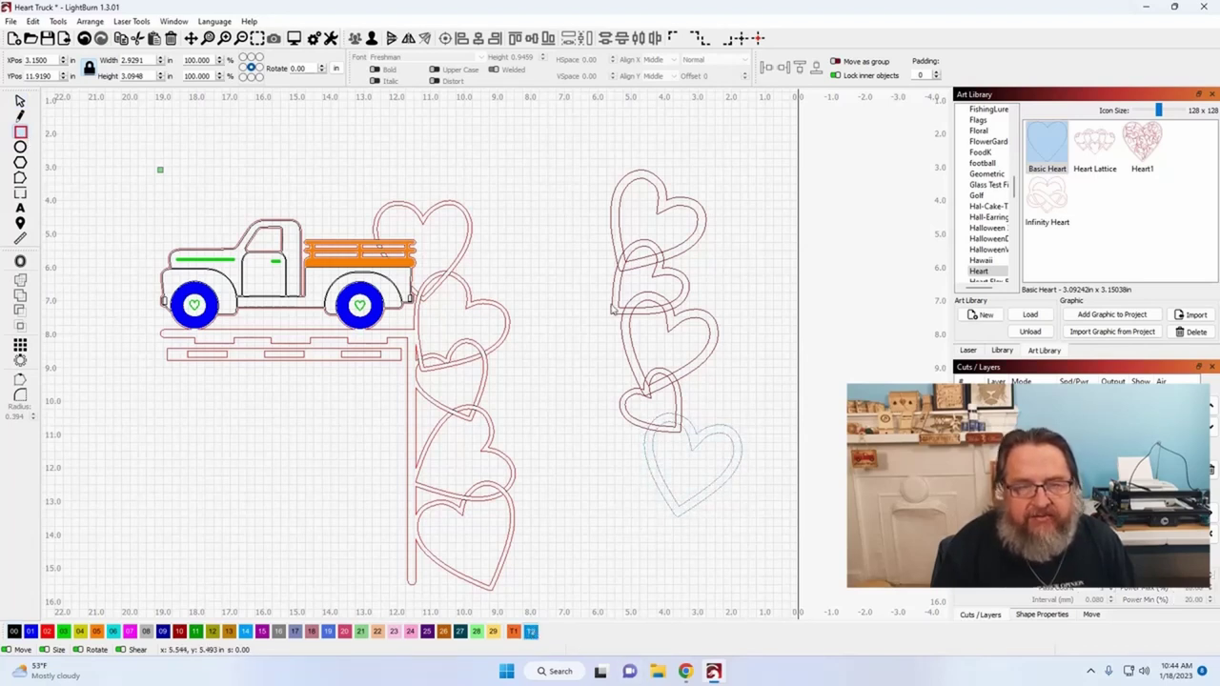
drag(582, 174, 599, 585)
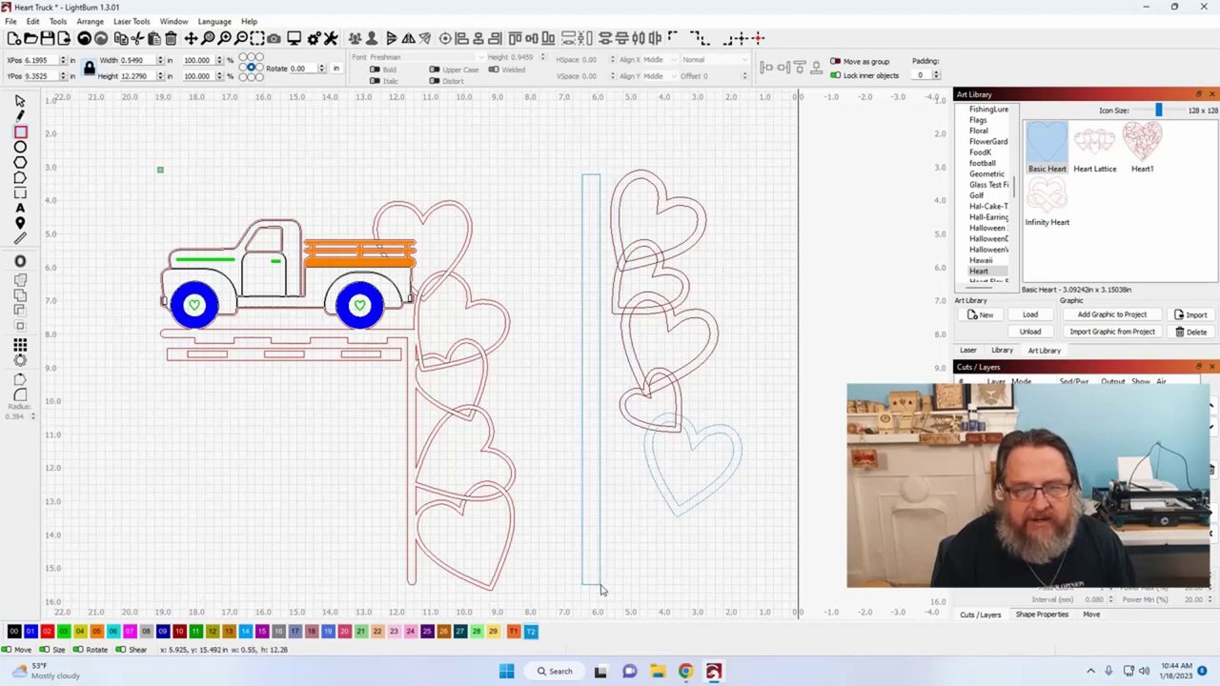
click(20, 101)
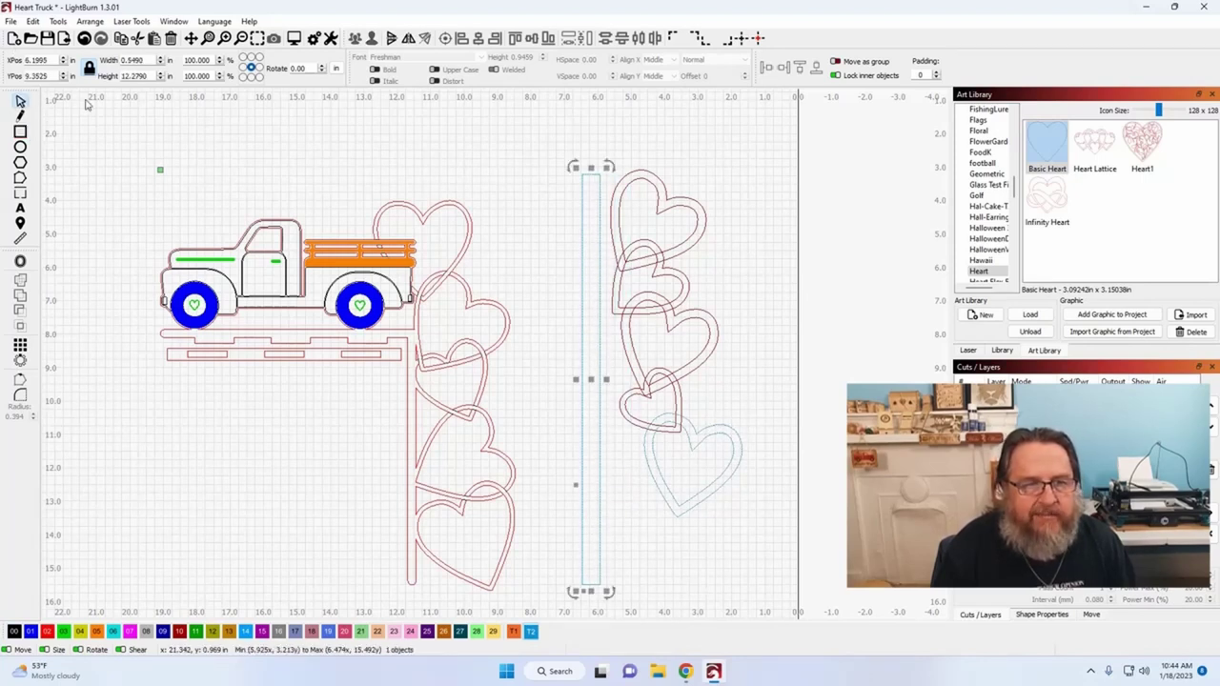
Resize the post rectangle to 0.25 in wide and 10 in high with the aspect ratio unlocked.
double_click(143, 60)
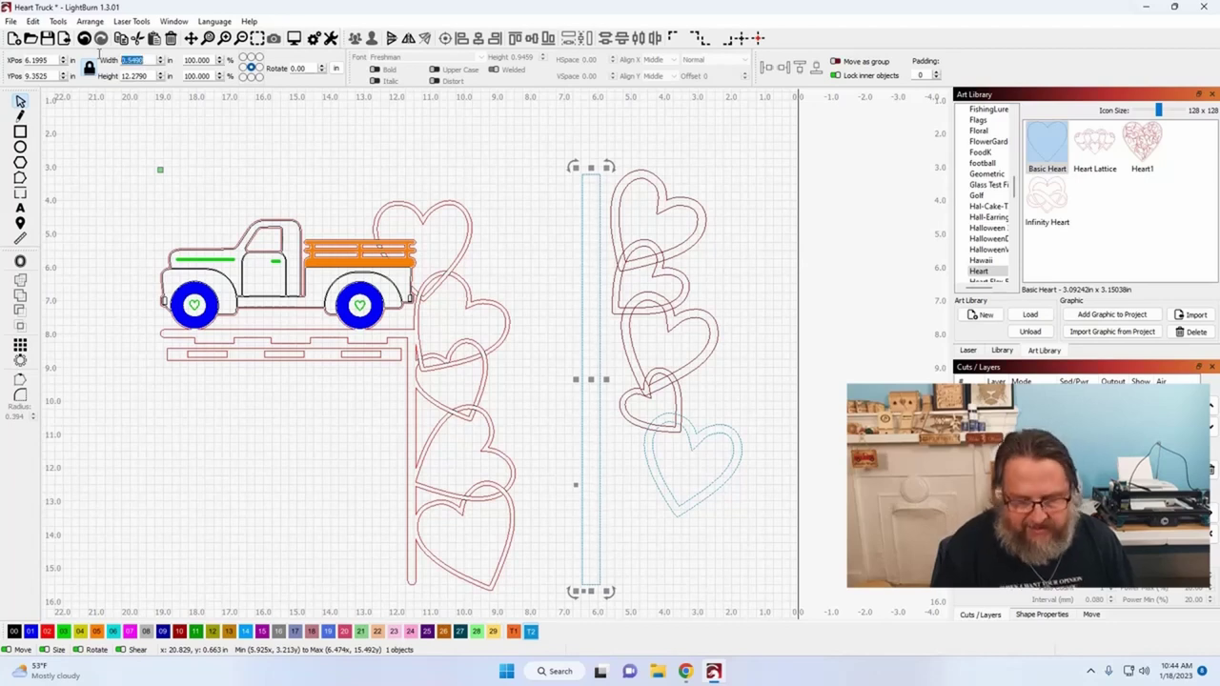
key(BackSpace)
text(.25)
key(Tab)
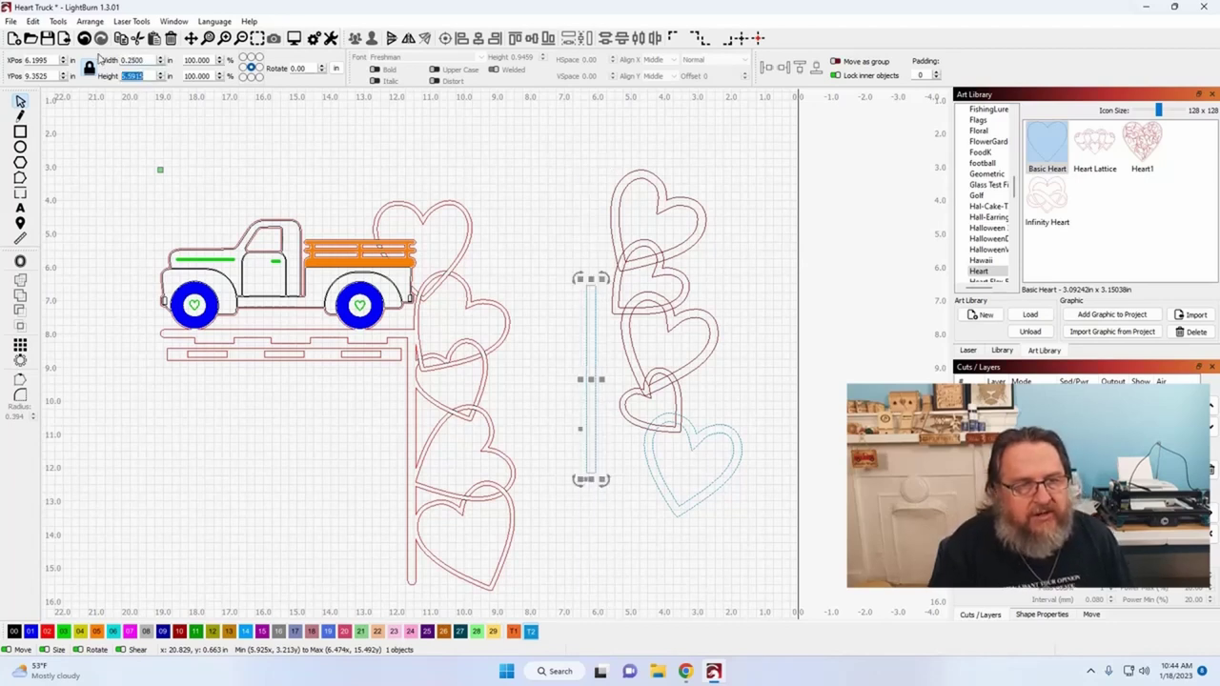
text(10)
key(Tab)
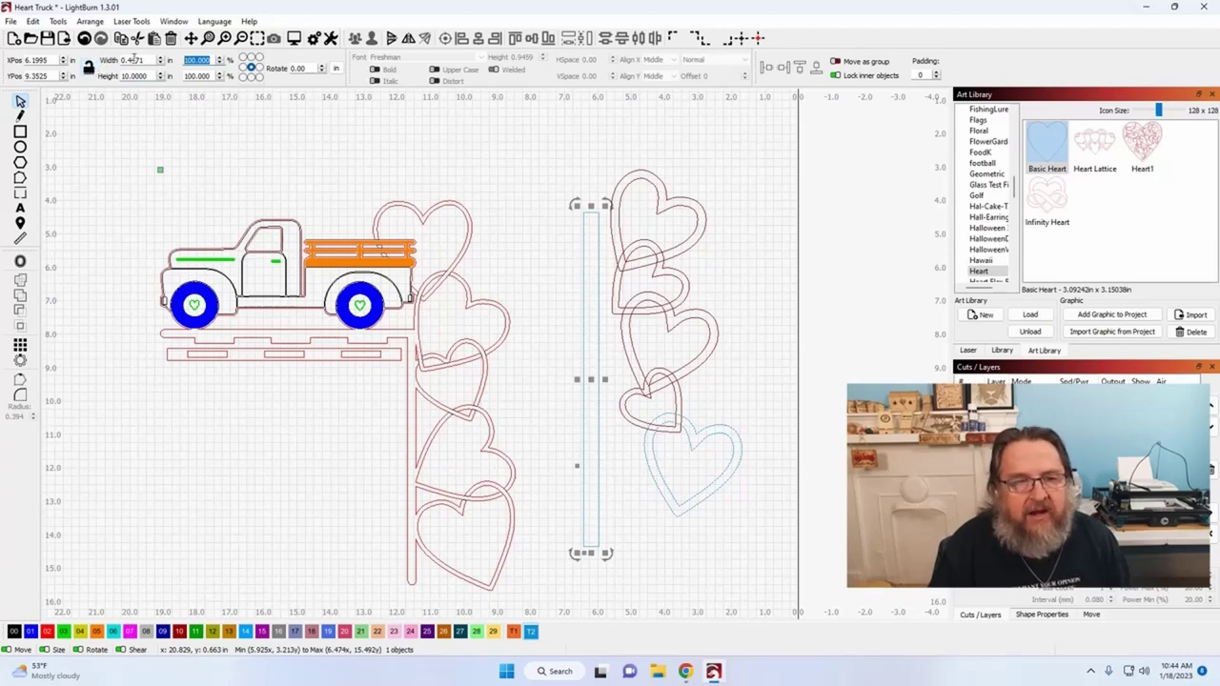
double_click(133, 60)
text(.25)
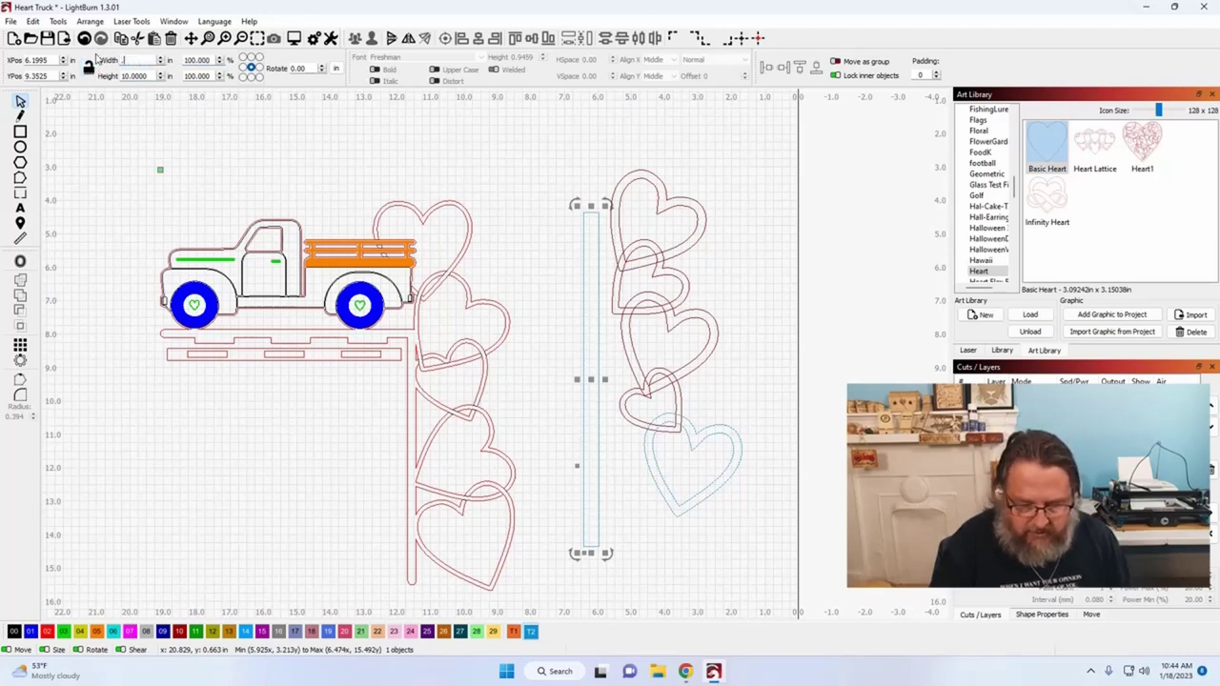
key(Tab)
key(Tab)
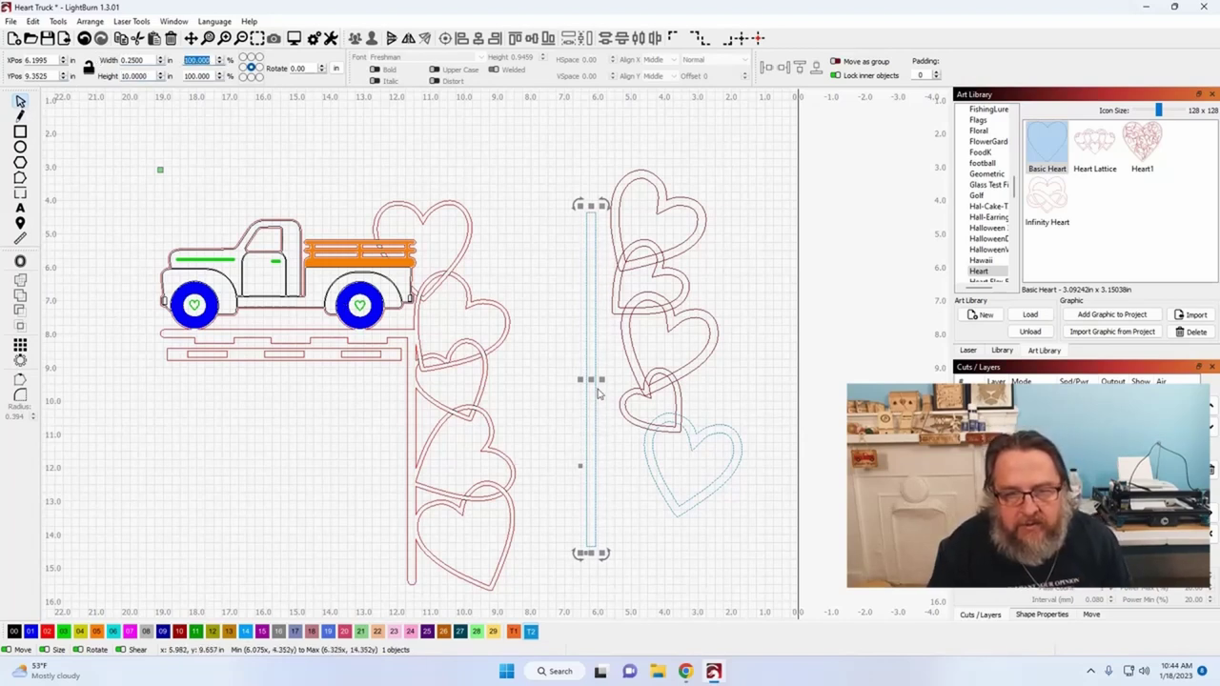
Raise the post to line up with the top of the new heart stack and assign the lowest heart to layer 10.
drag(595, 379, 593, 346)
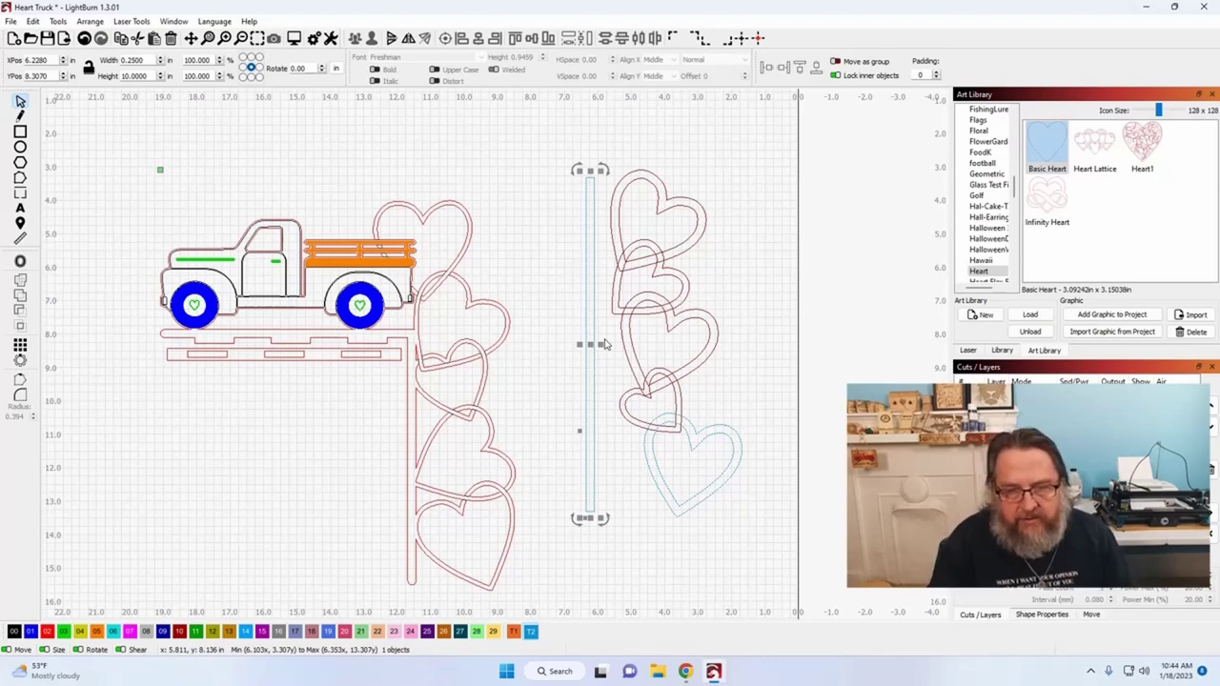
click(753, 540)
drag(753, 533, 688, 481)
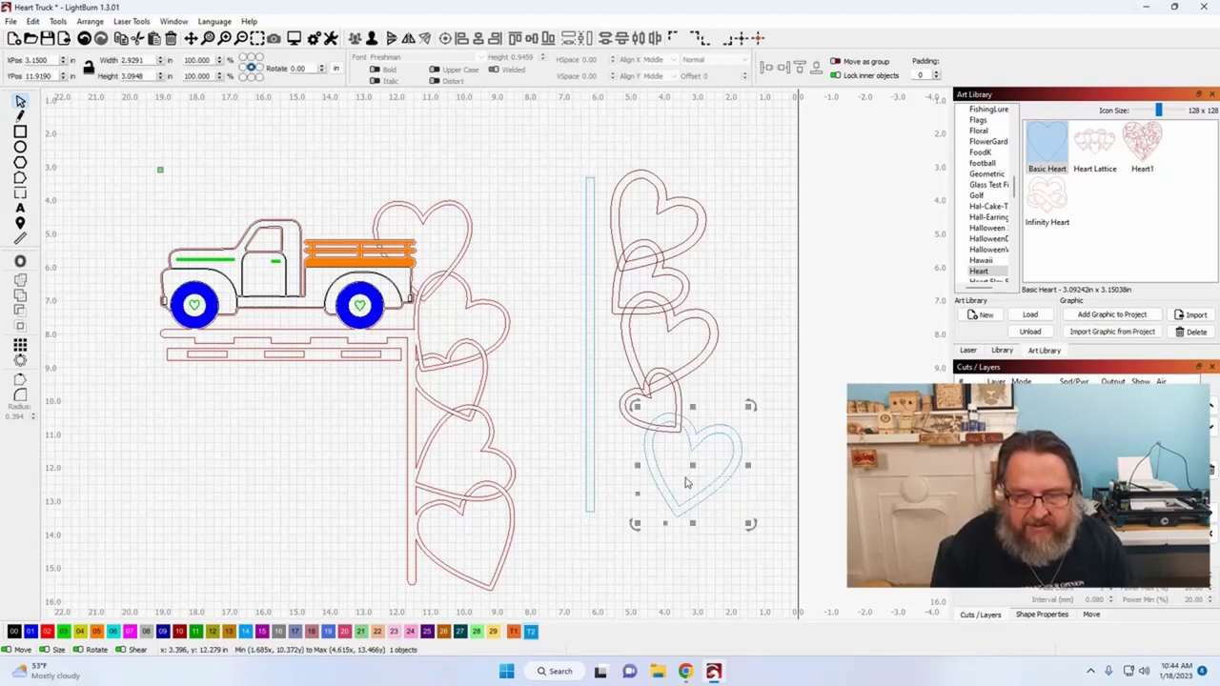
click(180, 632)
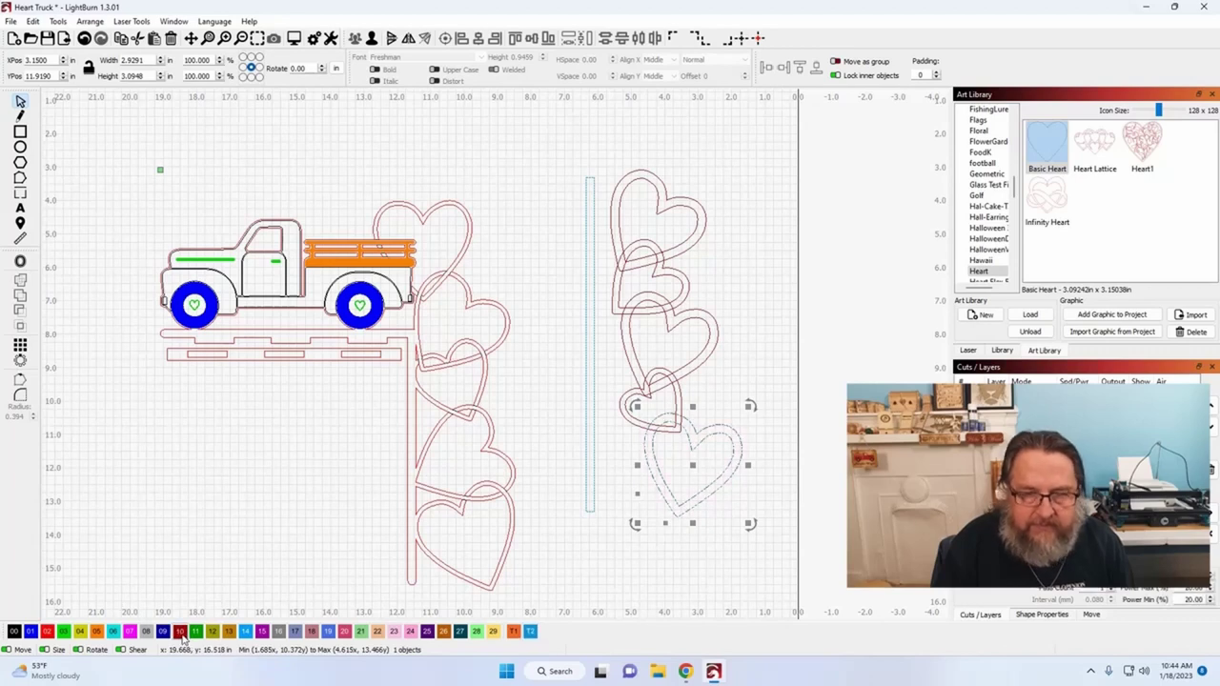
click(665, 602)
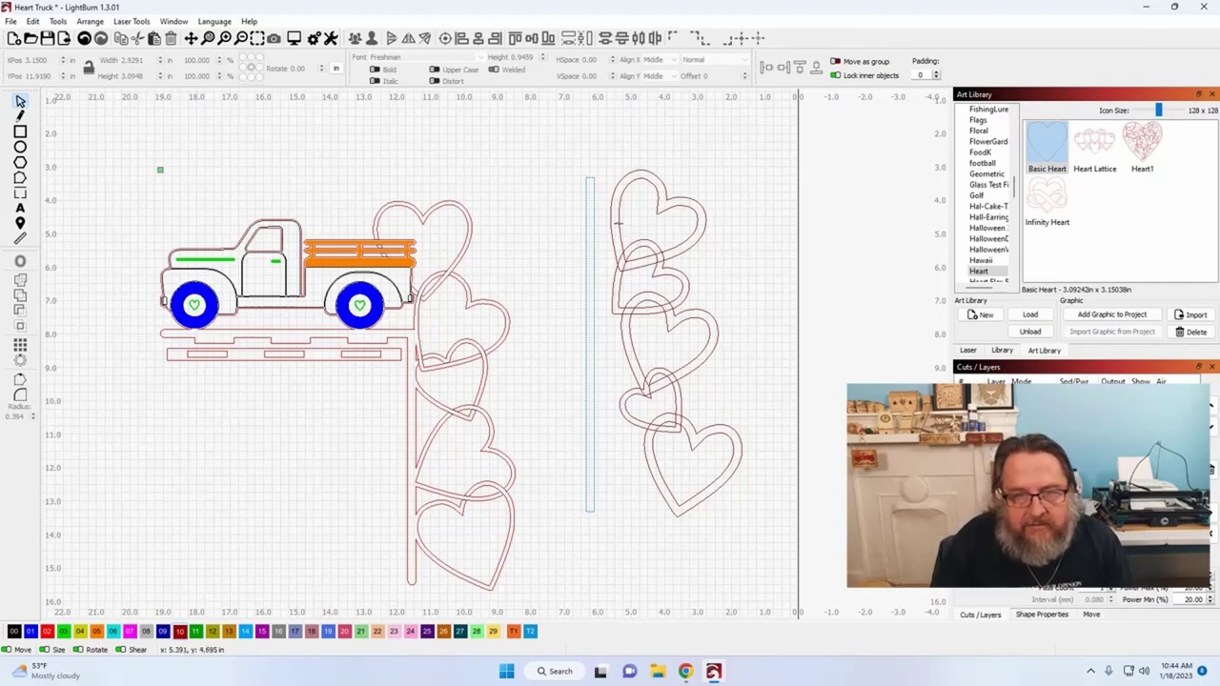
Dock the top heart leftward against the post and try docking the small heart below it the same way.
click(617, 222)
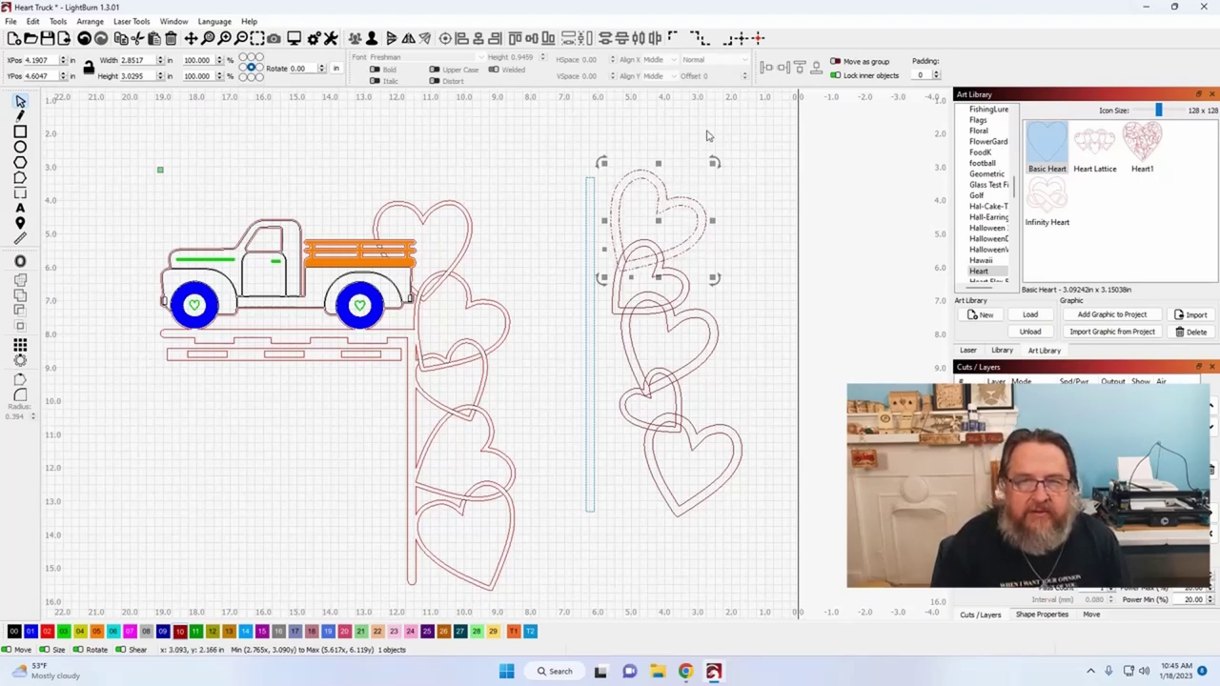
click(766, 69)
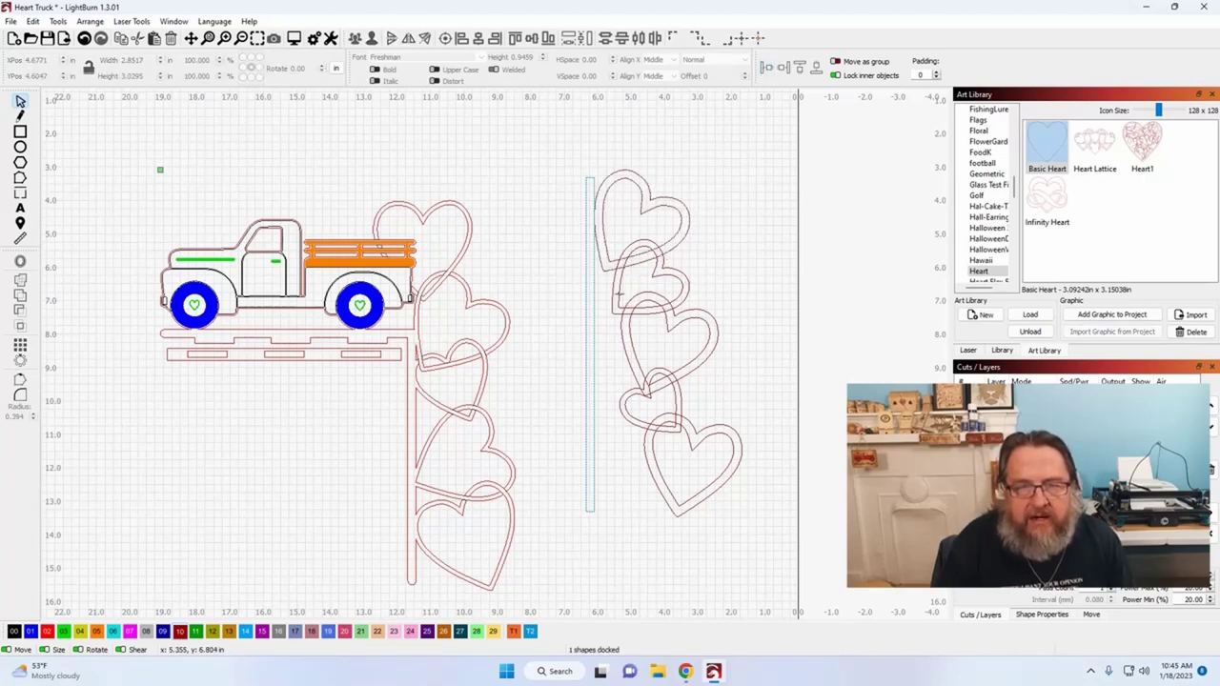
click(620, 294)
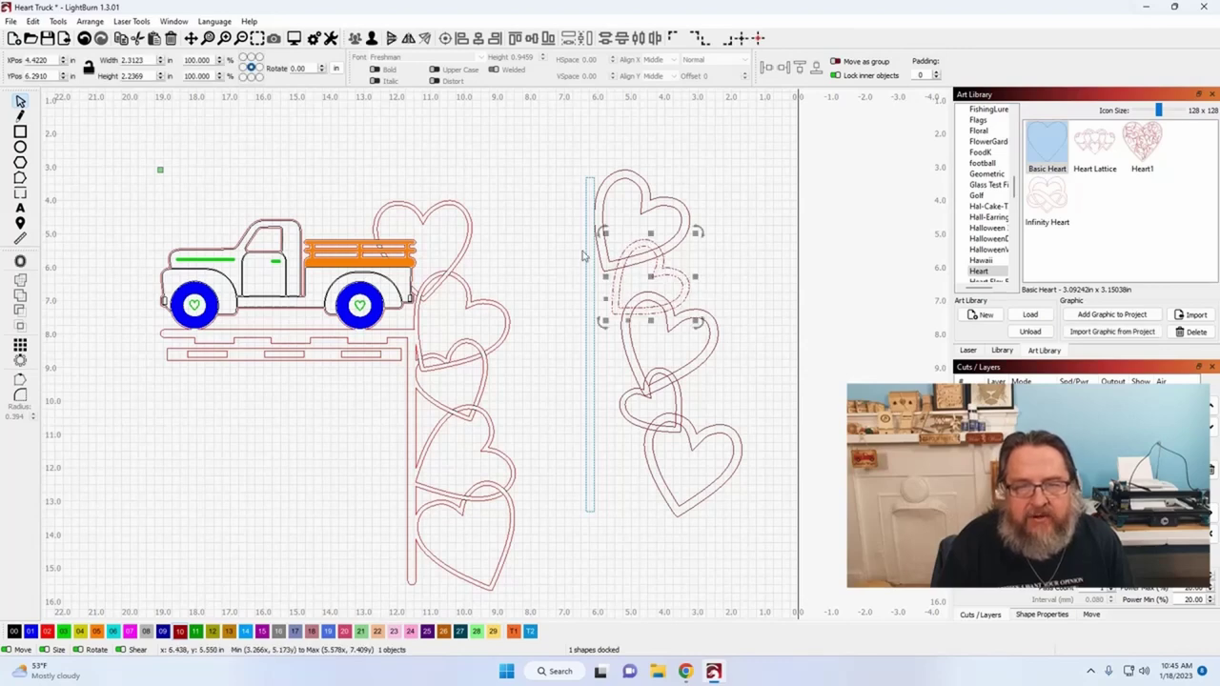
scroll(599, 254, up, 4)
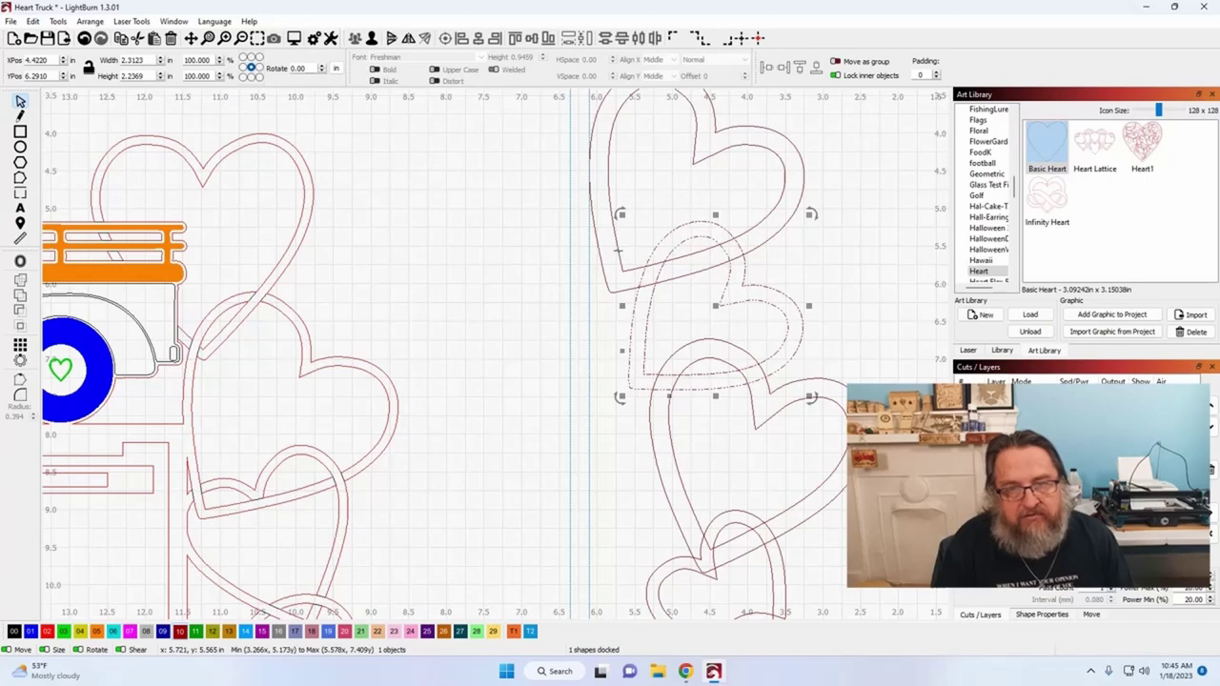
click(768, 74)
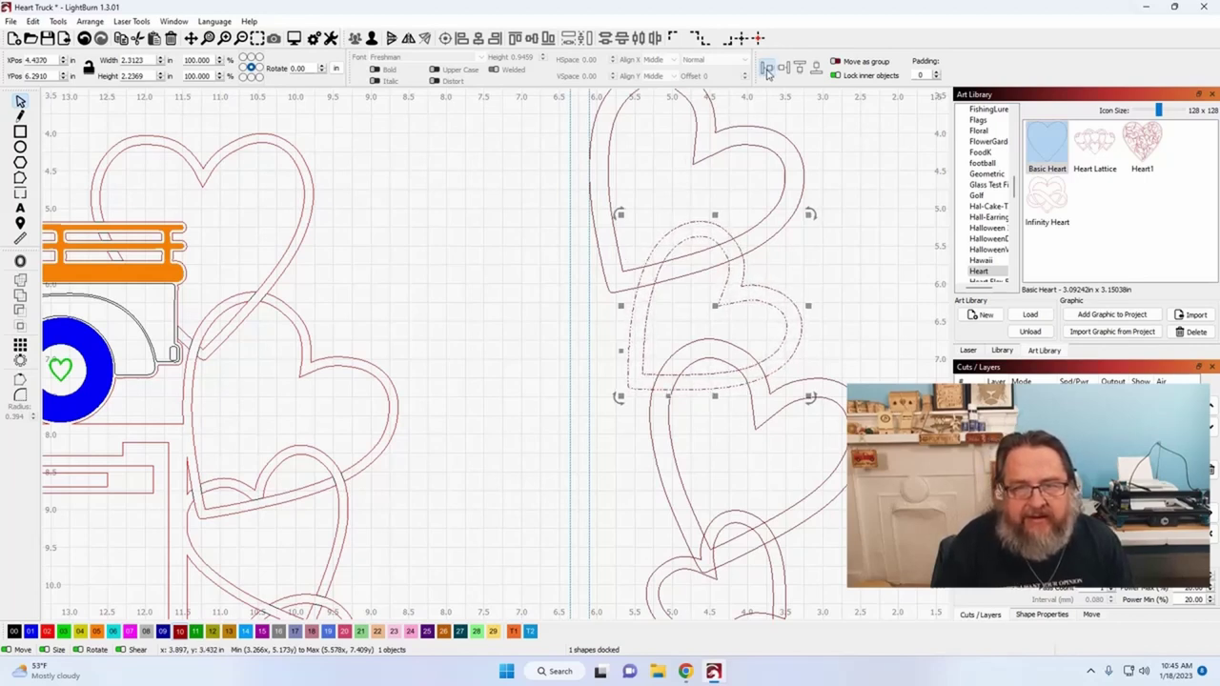
click(802, 290)
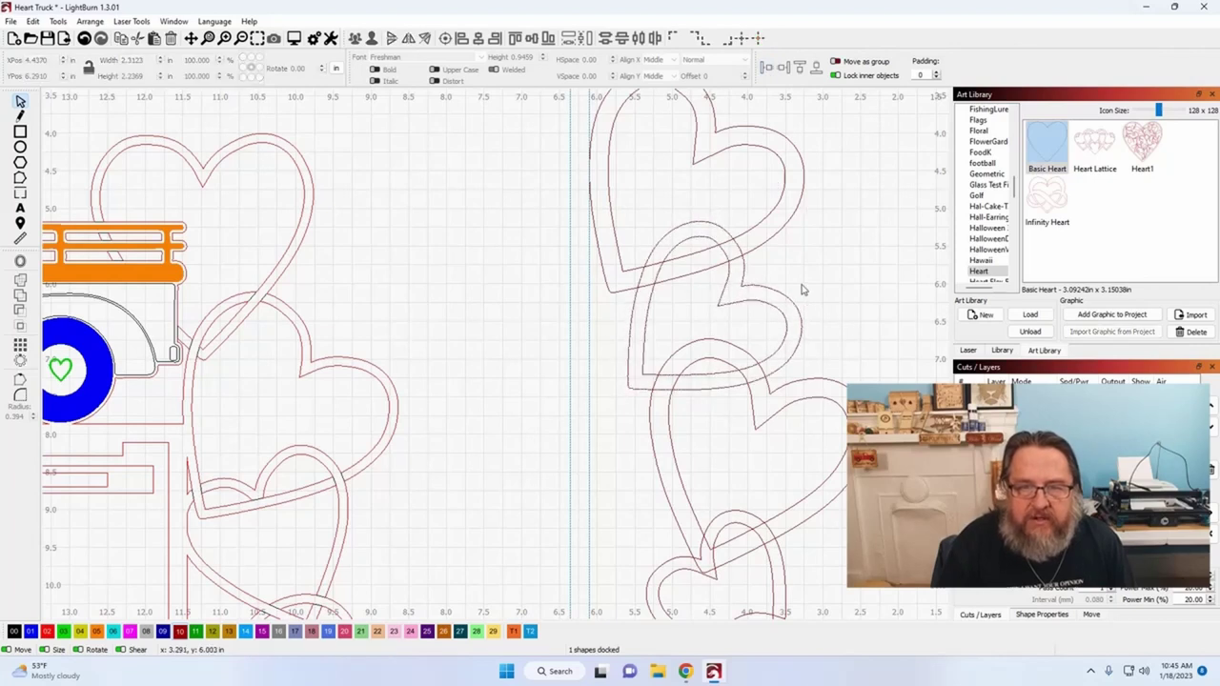
Shift the small second heart to about X 4.68, Y 6.47 in and the third heart to about X 4.49, Y 8.46 in, nearer the post.
click(653, 328)
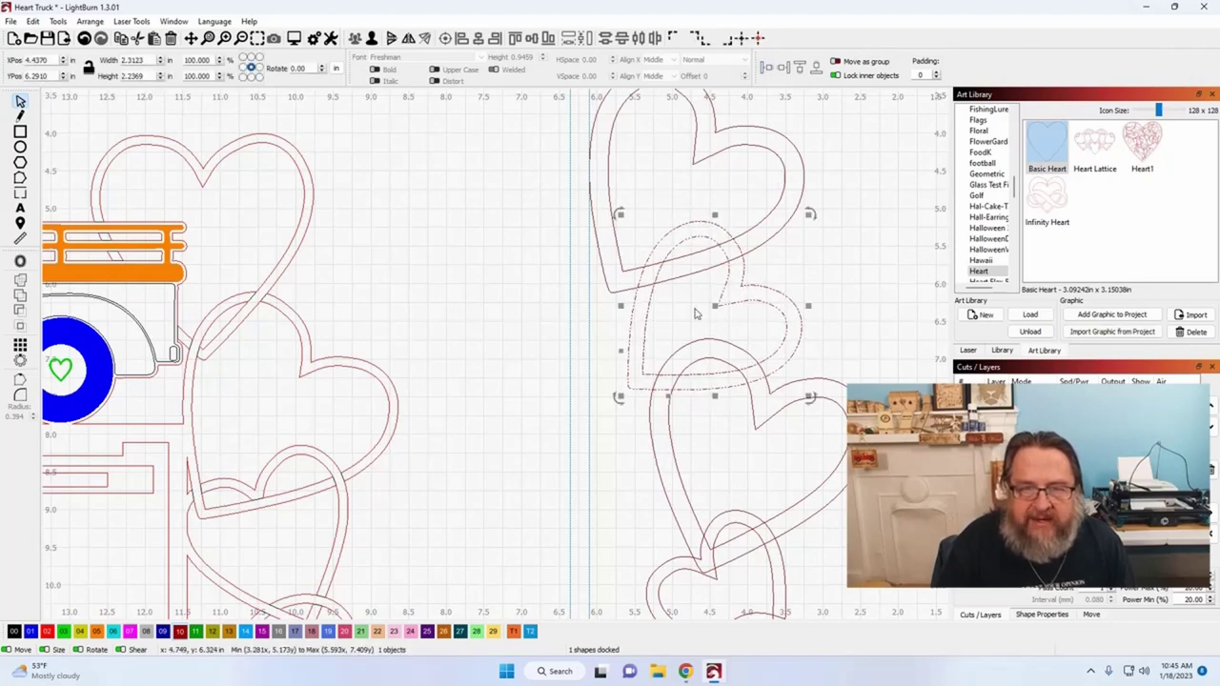
drag(714, 306, 696, 324)
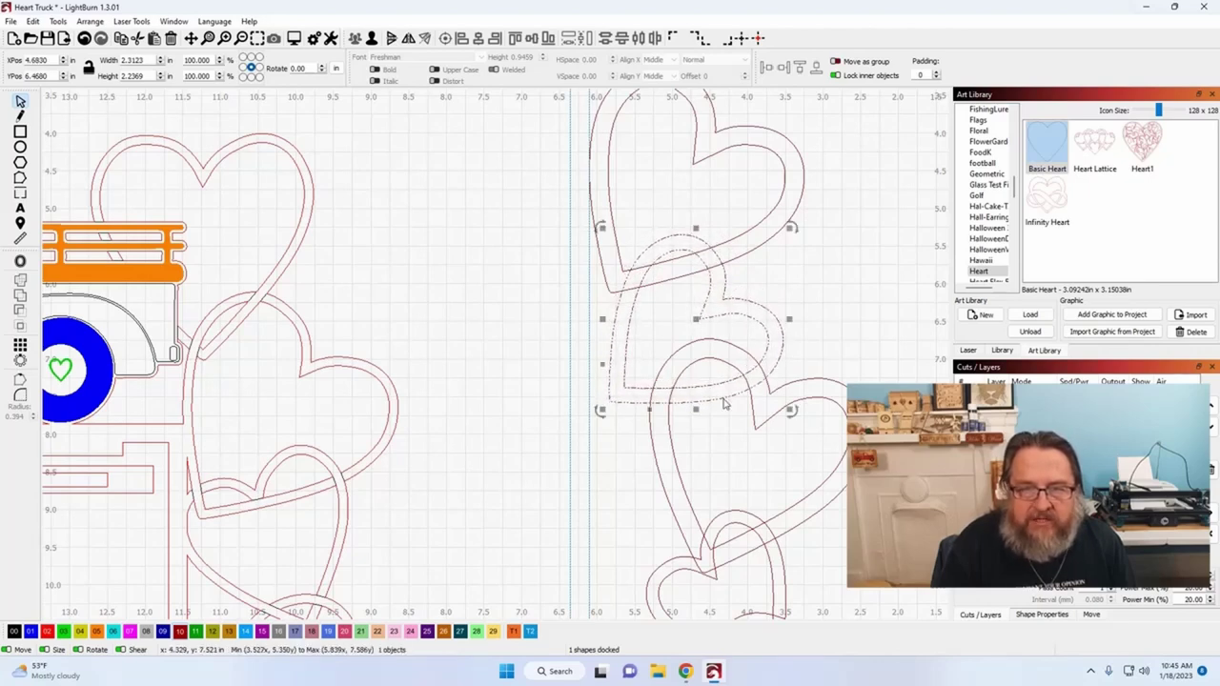
drag(665, 433, 653, 336)
scroll(654, 336, down, 3)
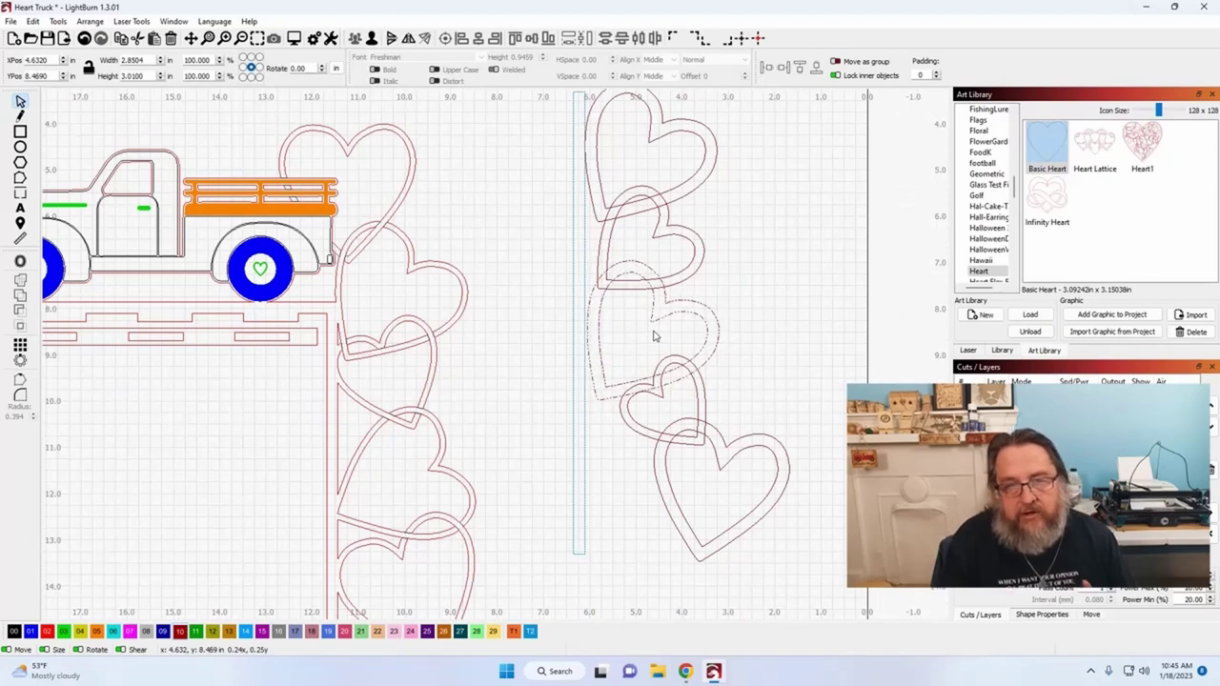
drag(653, 336, 659, 332)
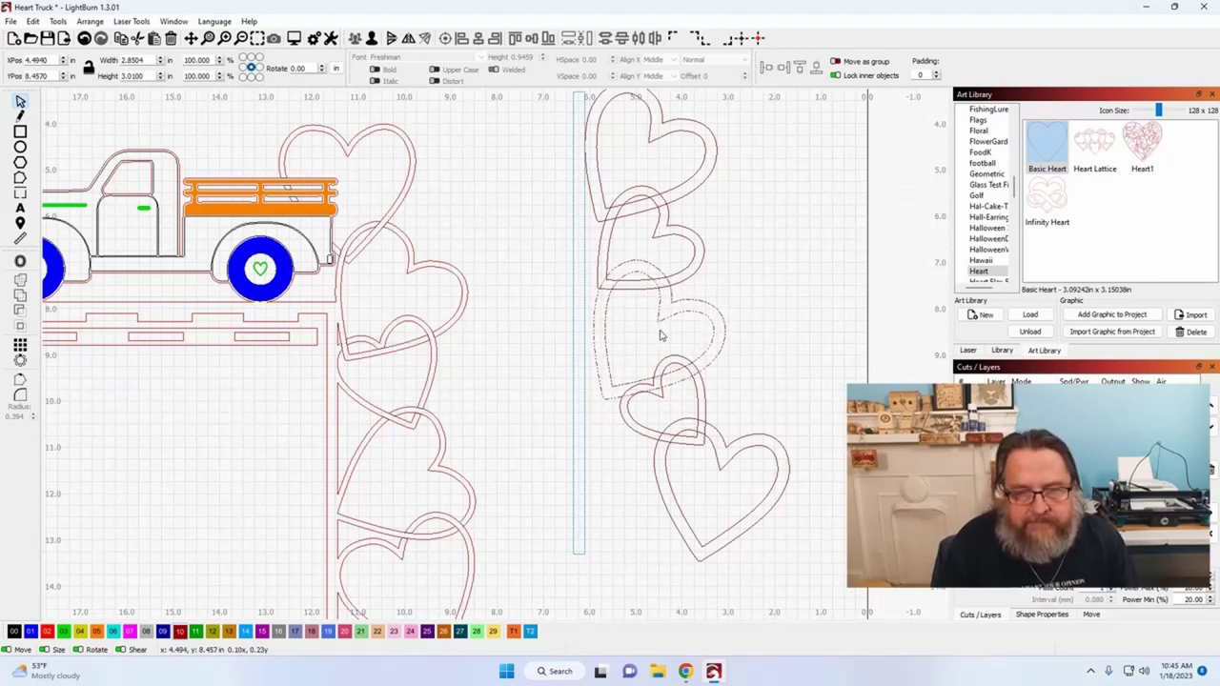
drag(659, 334, 659, 334)
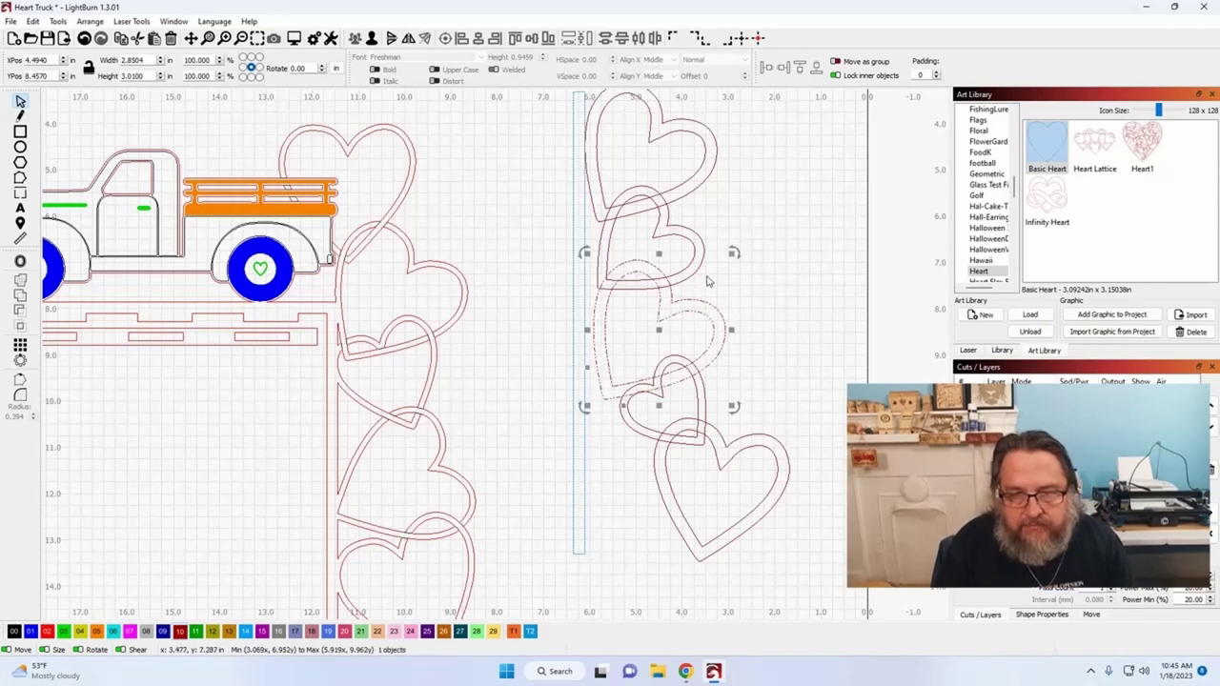
Assign the small second heart to layer 00 and hide that layer.
click(674, 247)
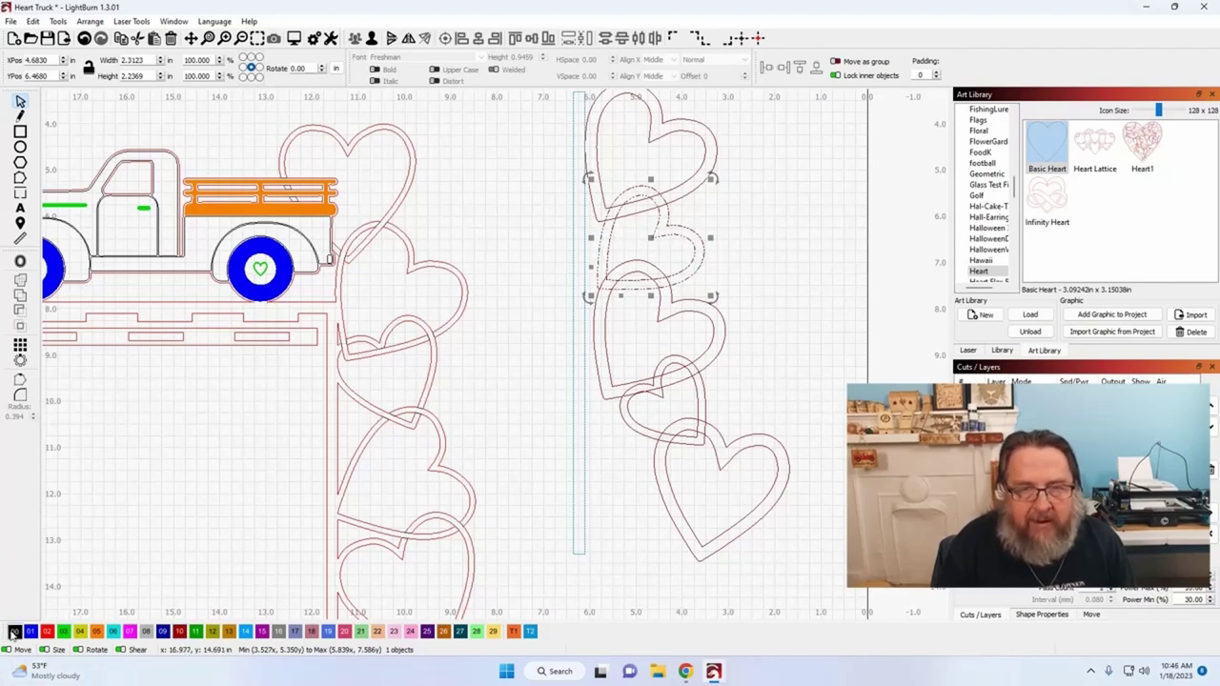
click(991, 454)
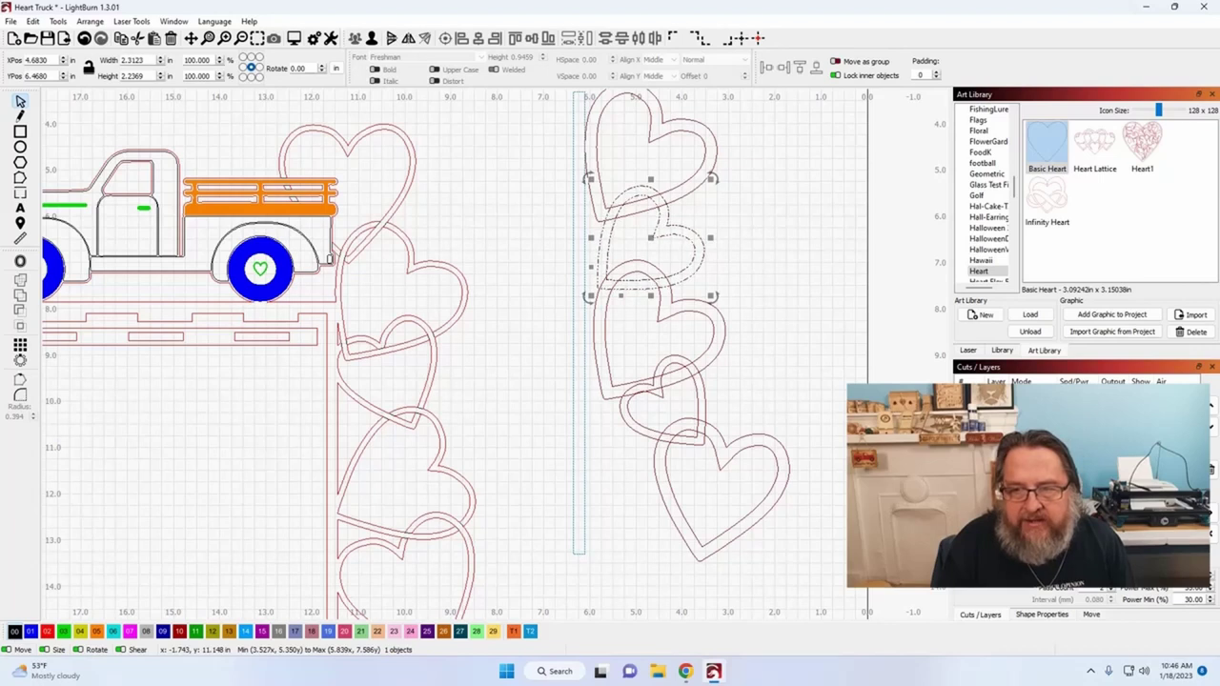
key(Delete)
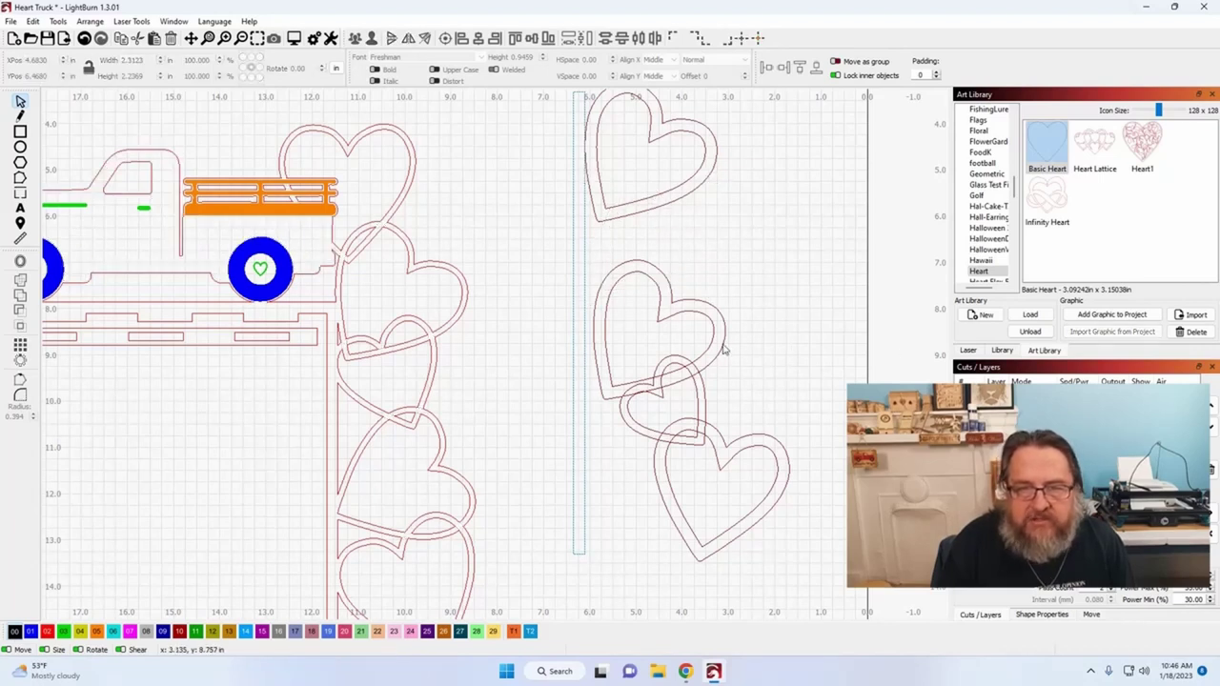
Dock the third heart leftward against the post and assign the lower small heart to the hidden layer 00.
click(686, 311)
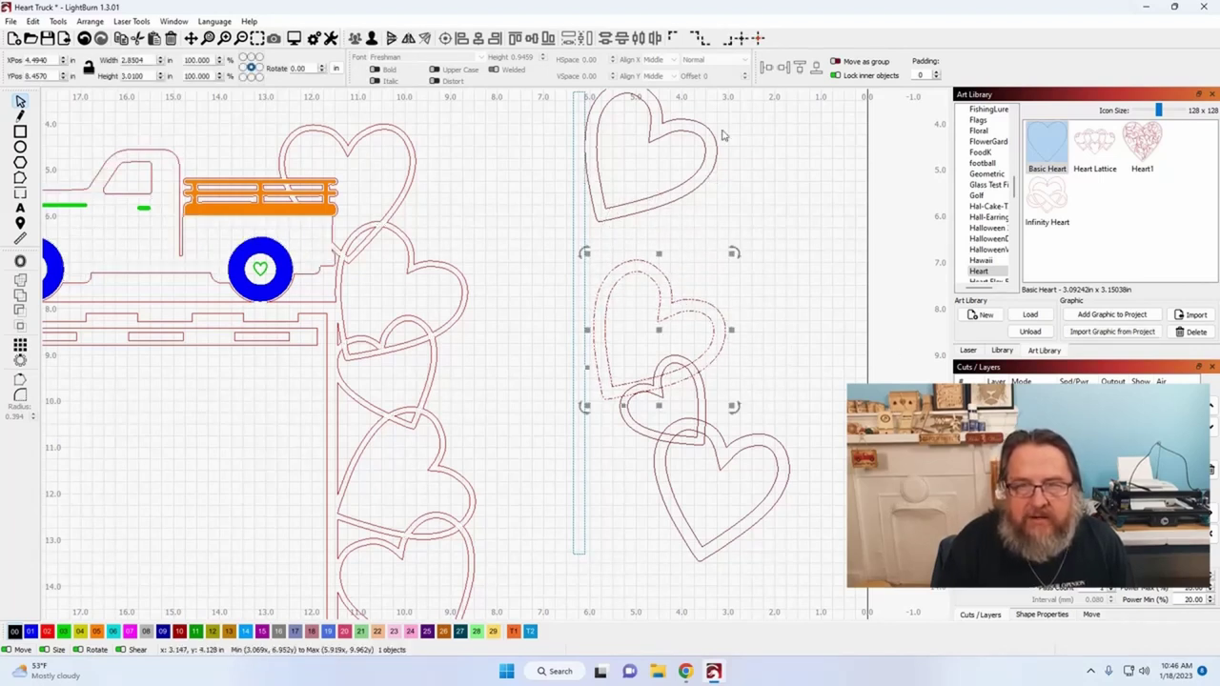
click(768, 68)
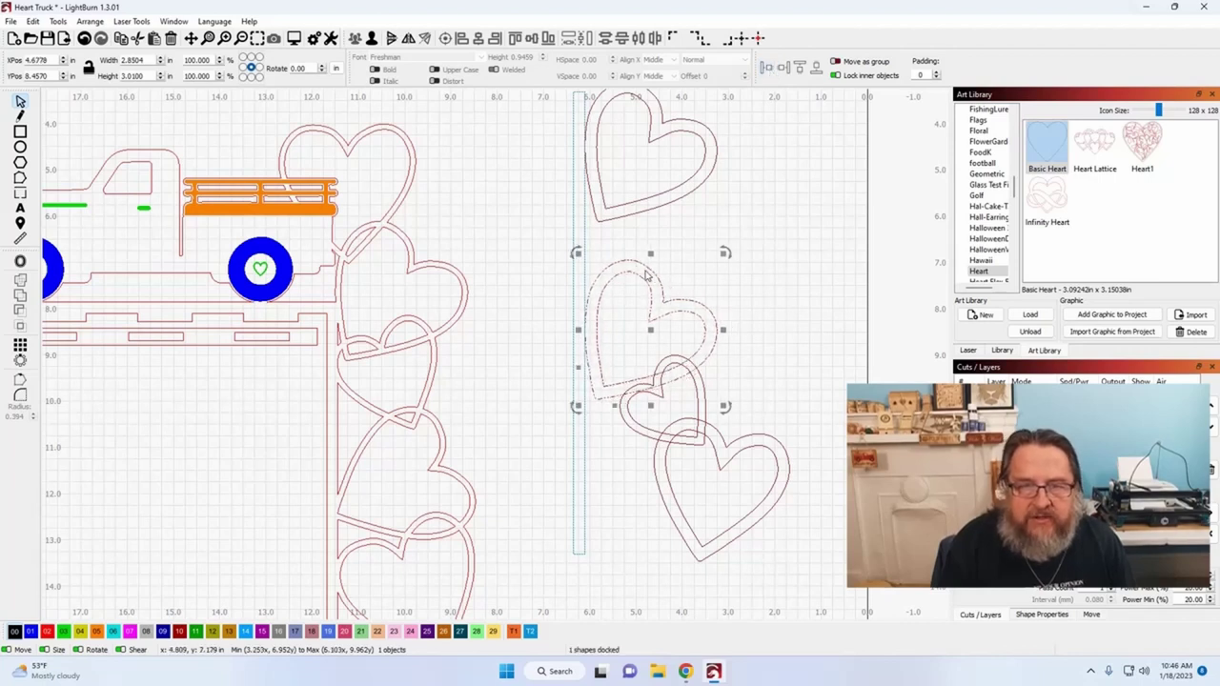
click(810, 361)
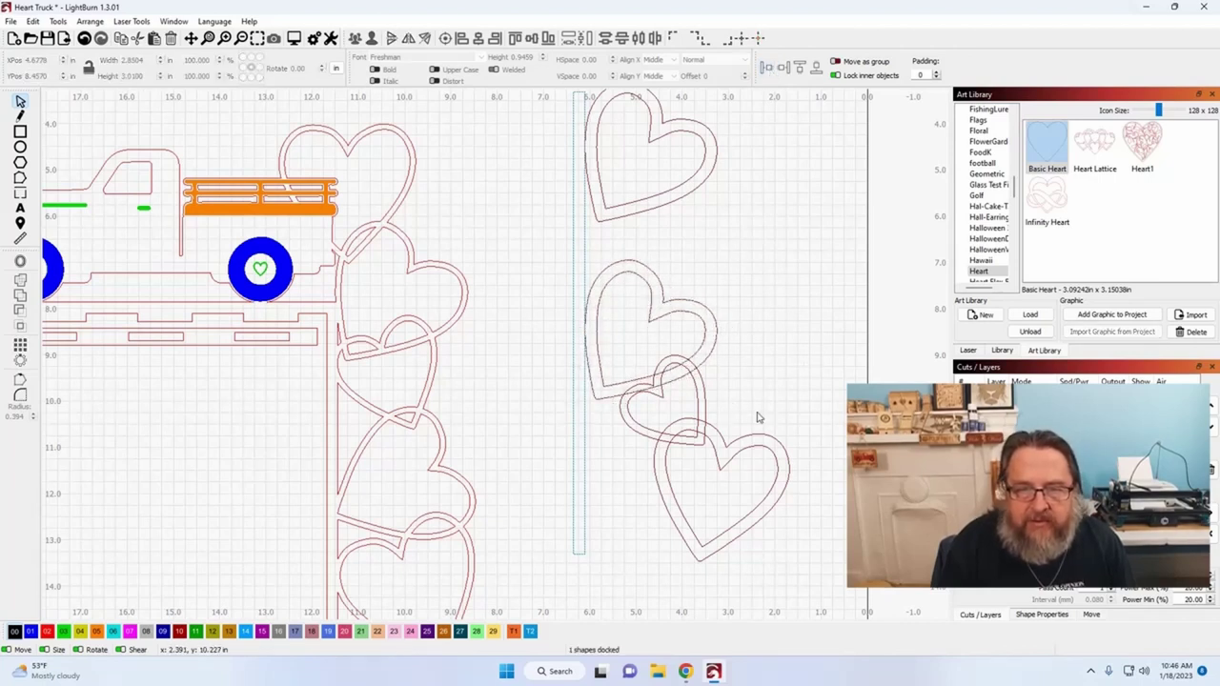
click(695, 396)
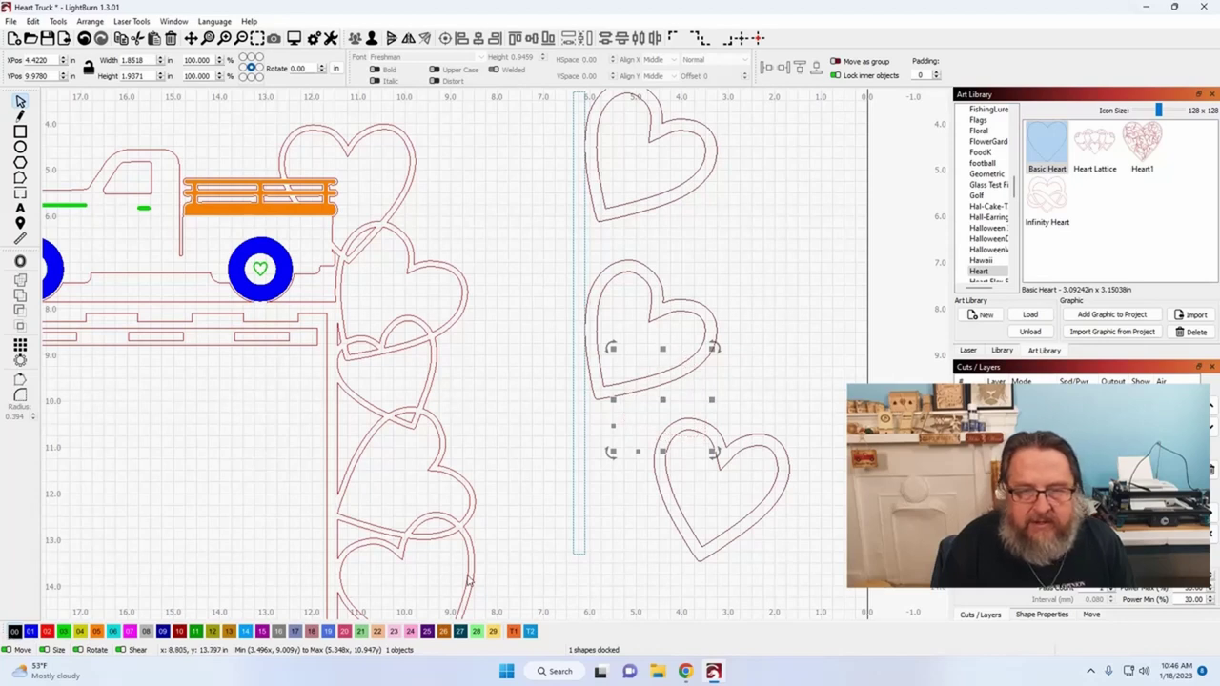
click(547, 563)
Move the bottom heart left and slightly down to about Y 12.07 in, and dock it against the post.
click(725, 505)
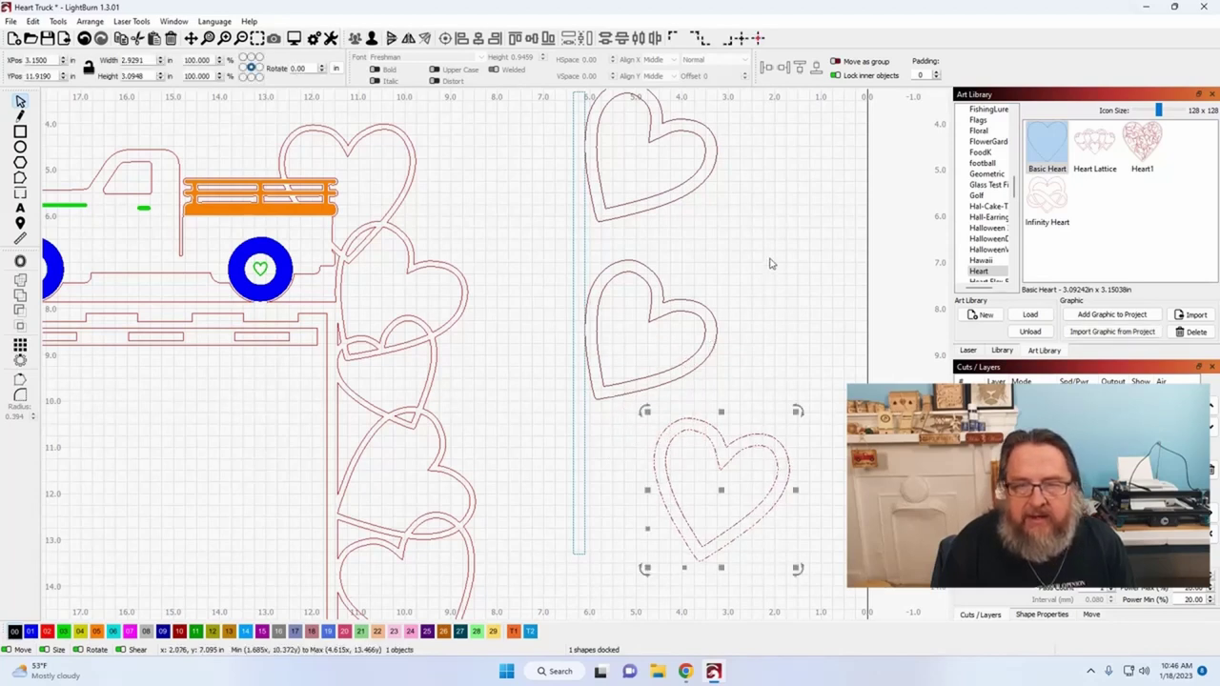
drag(725, 500, 662, 501)
click(766, 69)
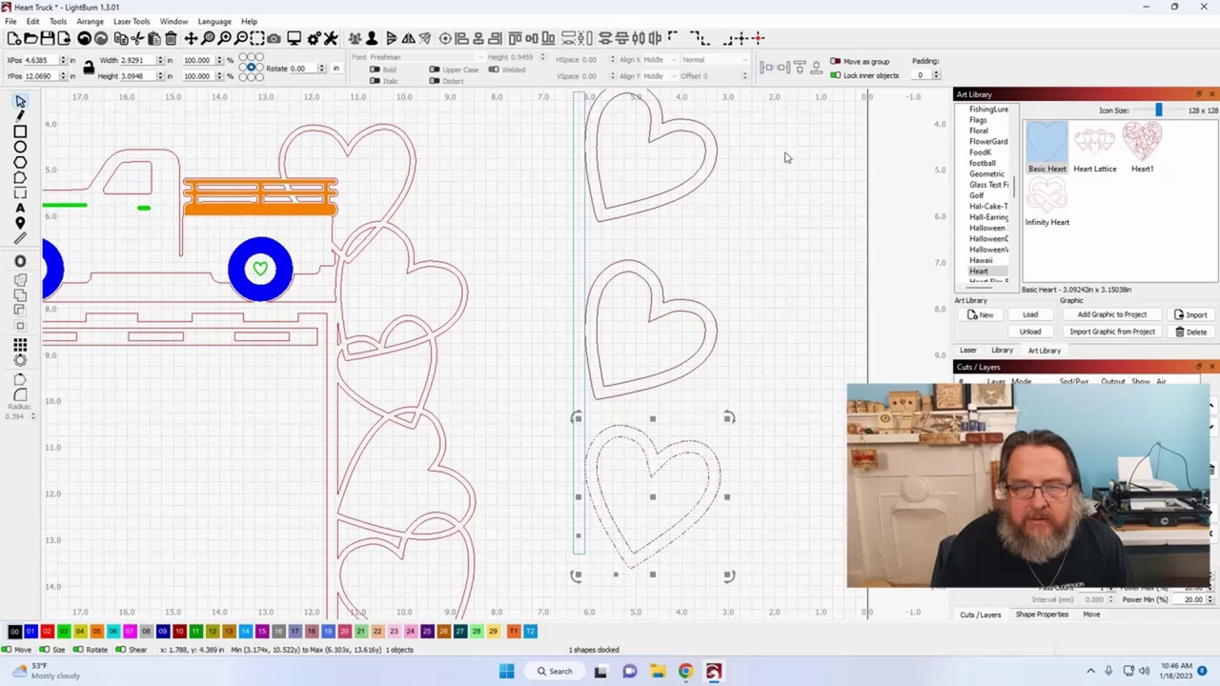
click(692, 420)
Show layer 00 again and move the lower small heart left to about X 5.01 in, close to the post.
scroll(772, 410, down, 1)
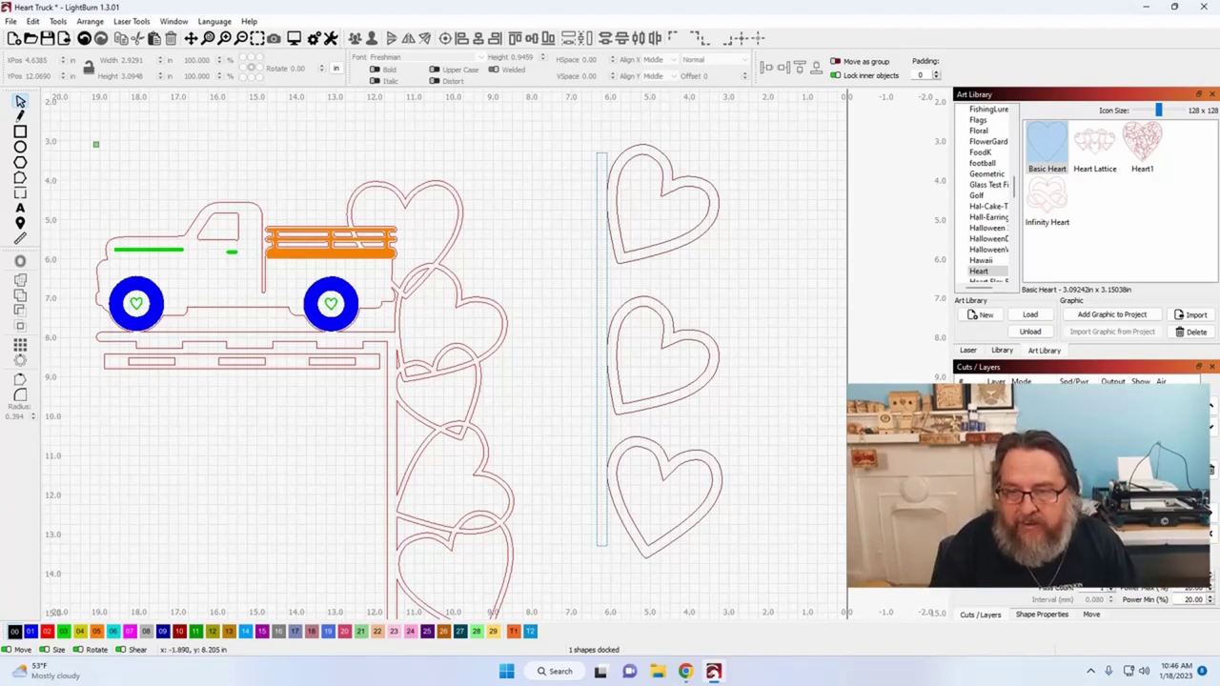
key(ctrl+z)
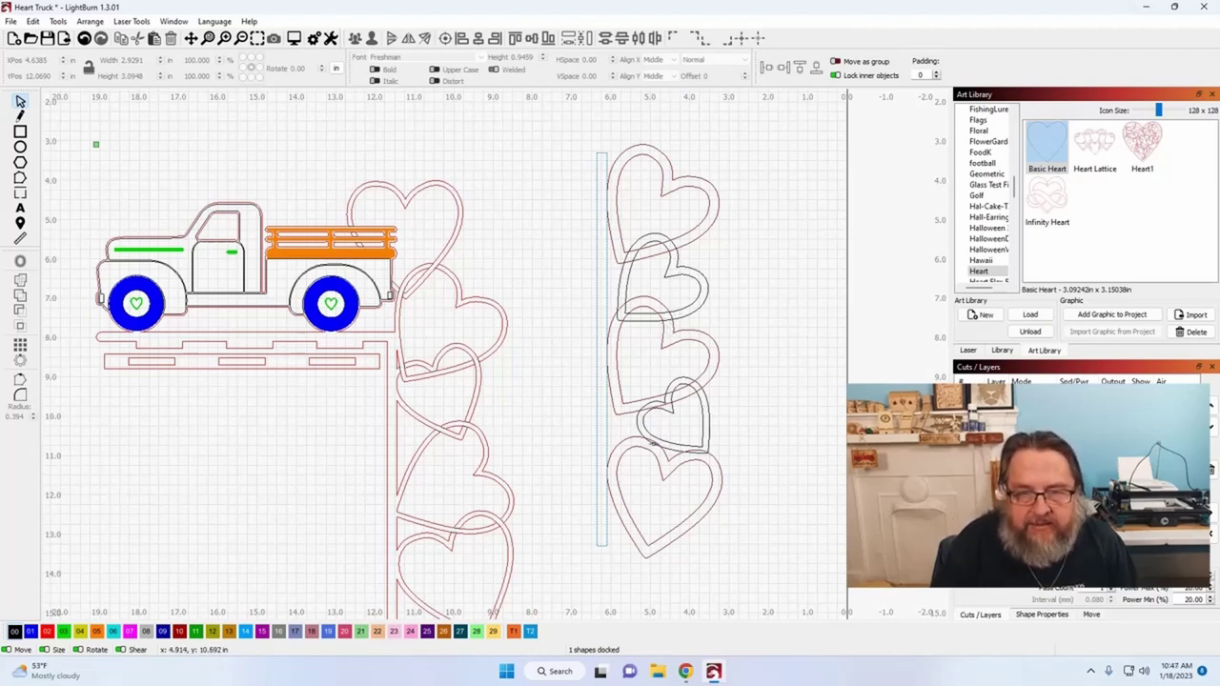
click(664, 441)
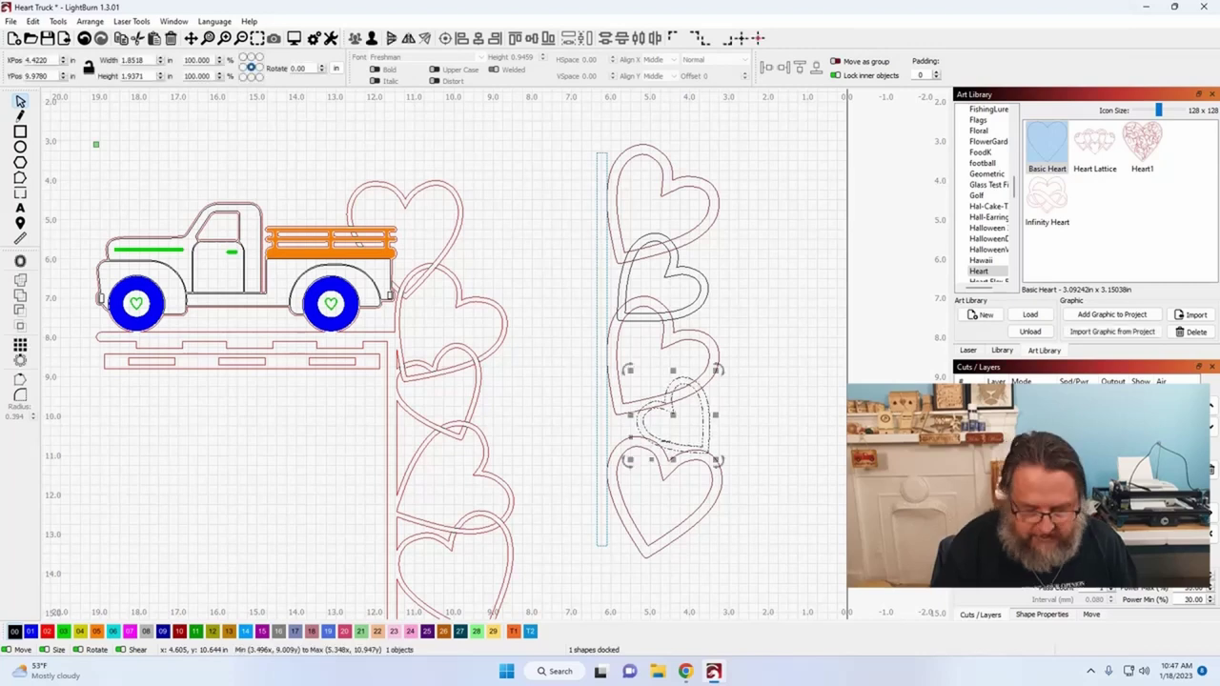
drag(665, 415, 650, 414)
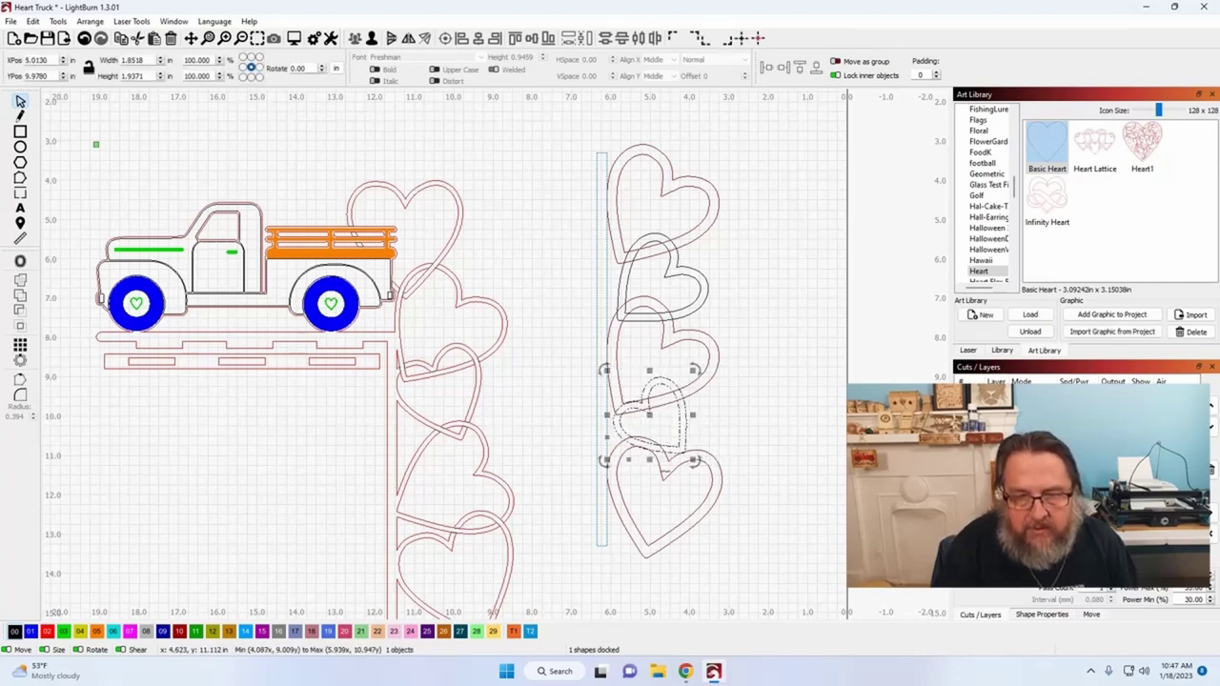
scroll(667, 473, up, 2)
scroll(666, 473, up, 1)
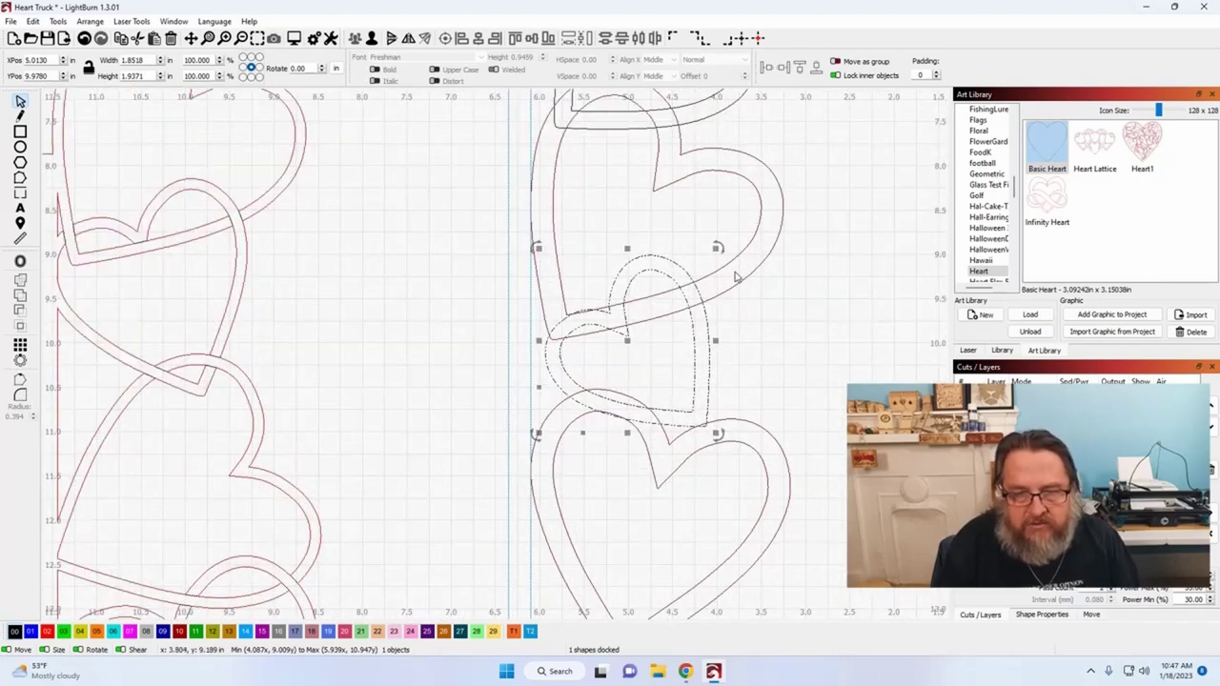
Raise the bottom heart to about Y 11.87 in so it overlaps the small heart above it more.
click(811, 397)
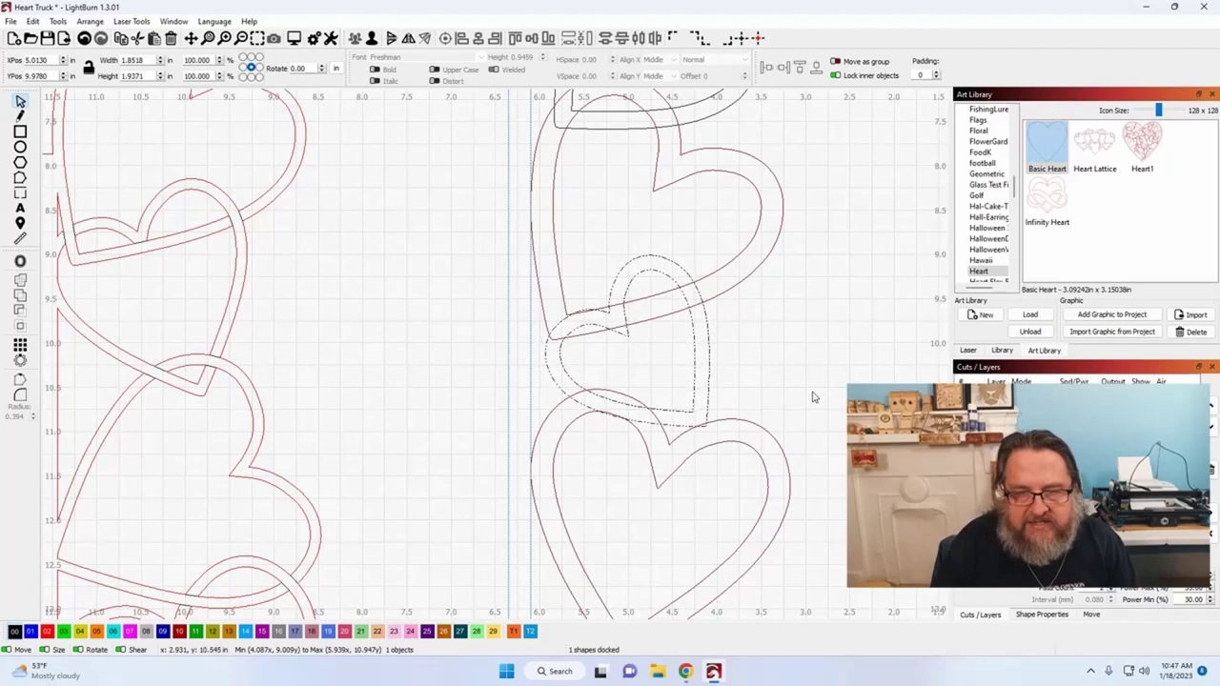
click(724, 449)
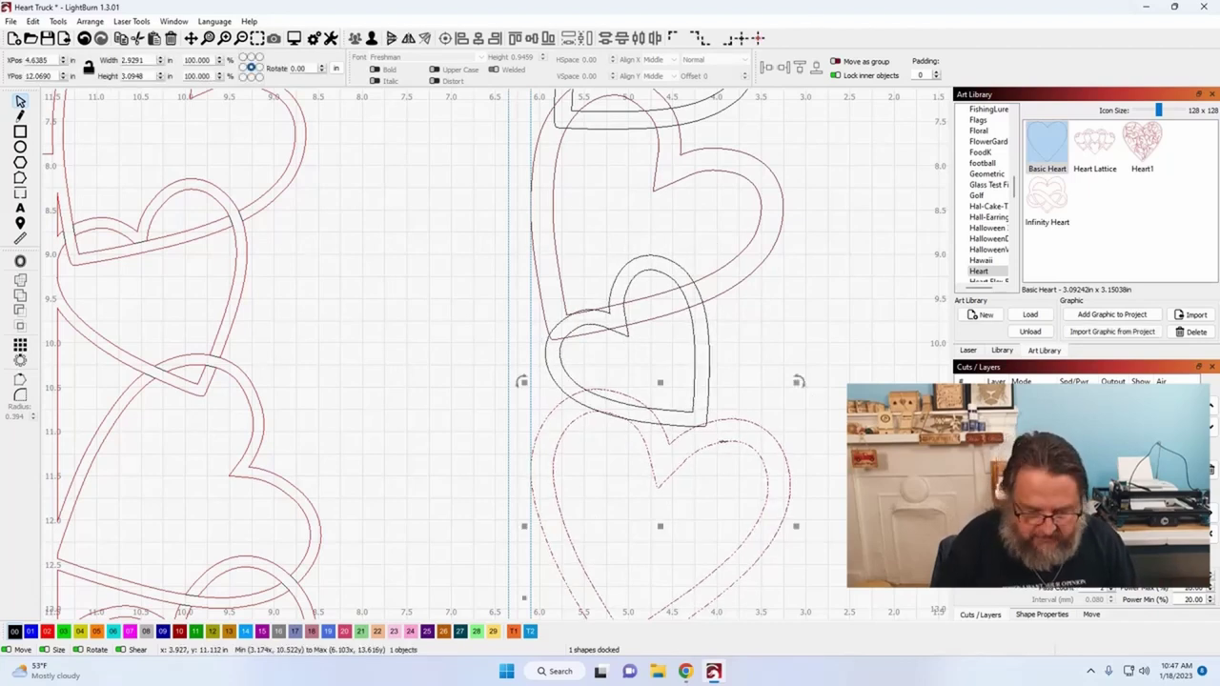
drag(724, 440, 724, 433)
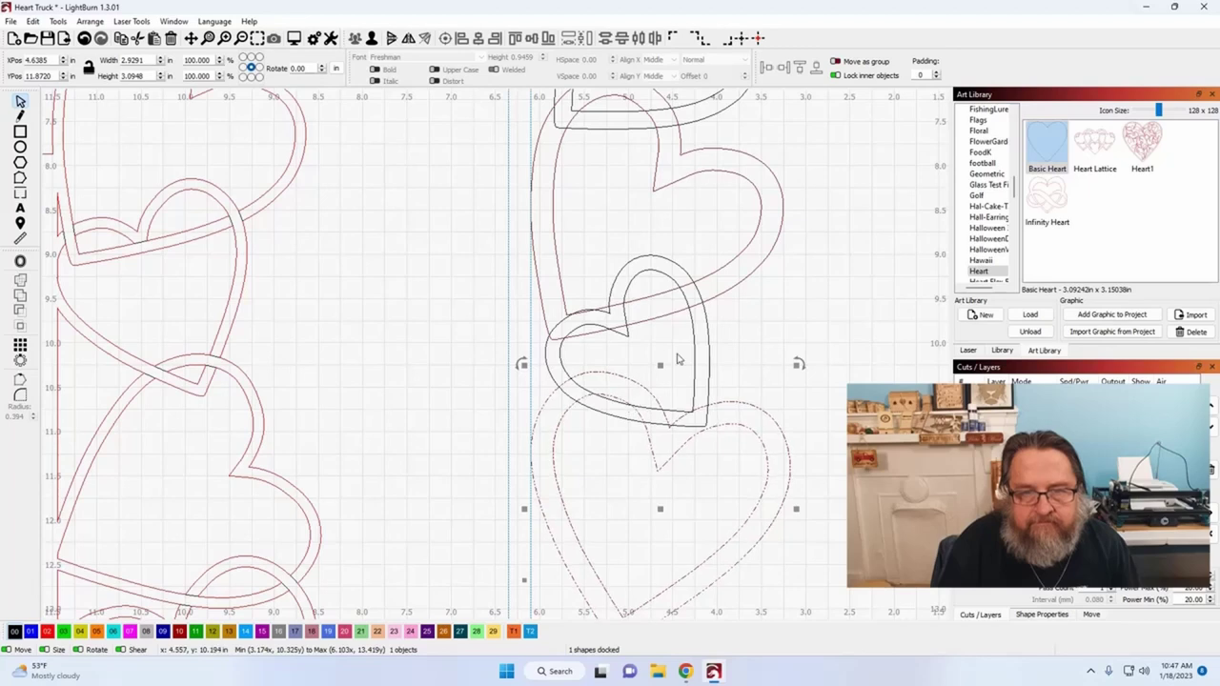
Try nudging the lower small heart slightly down between the two large hearts.
click(749, 308)
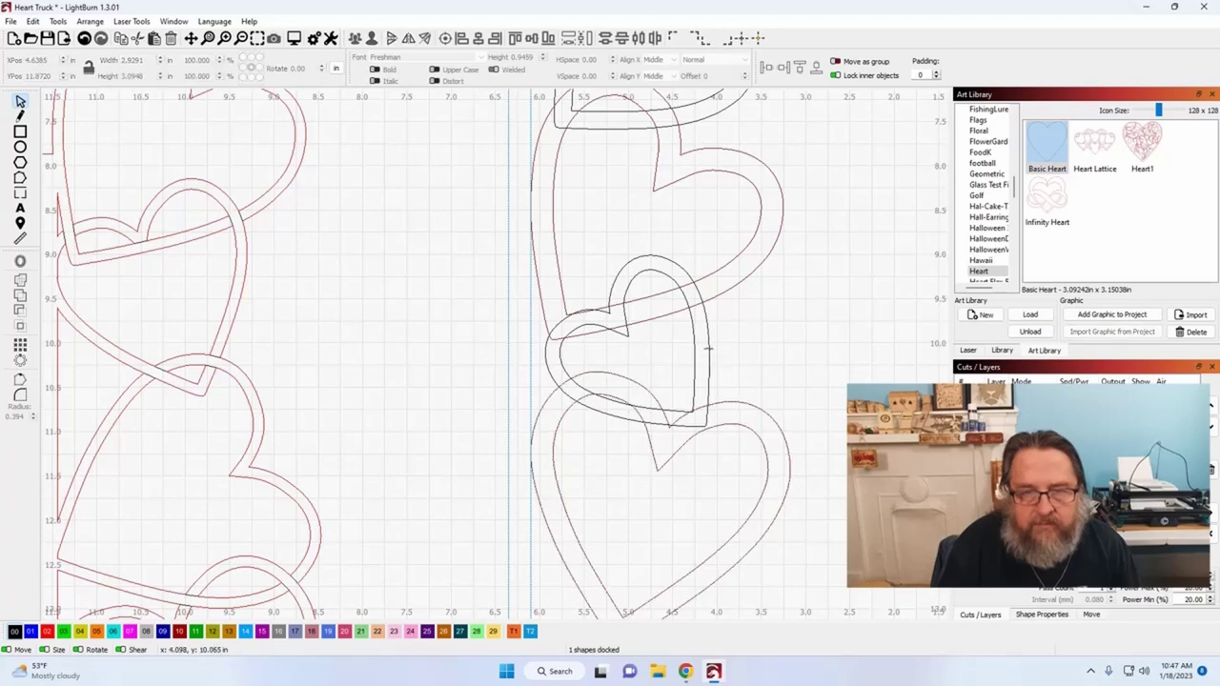
click(707, 350)
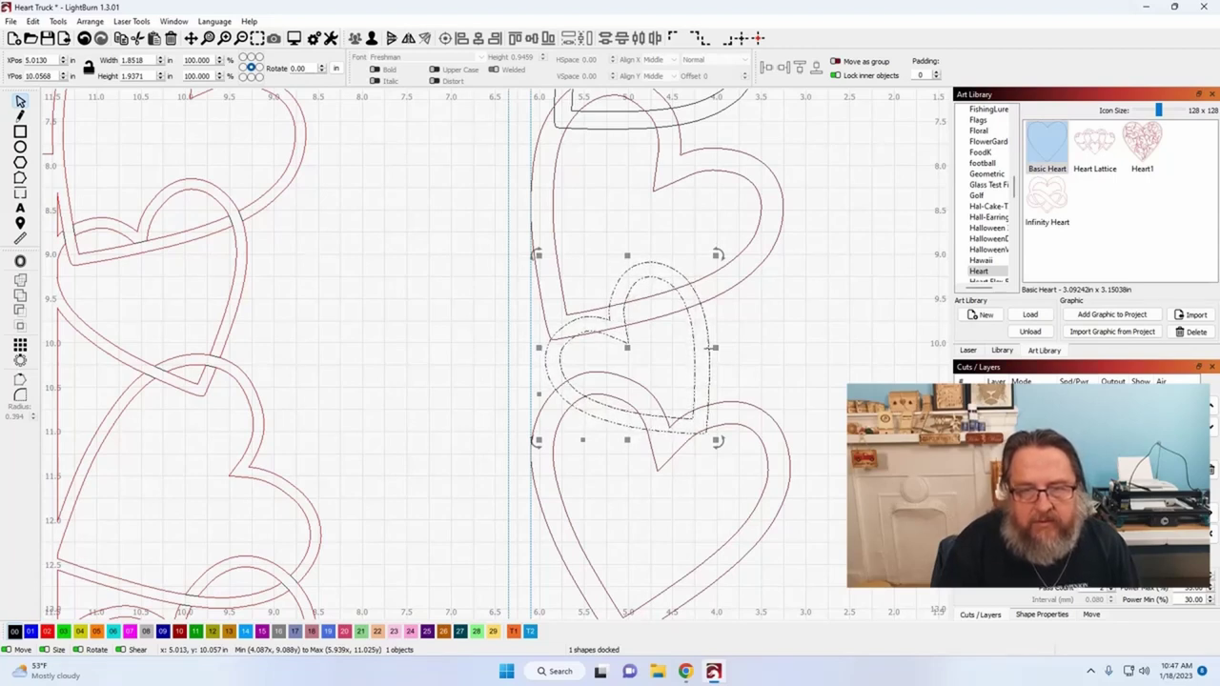
key(Up)
key(Up)
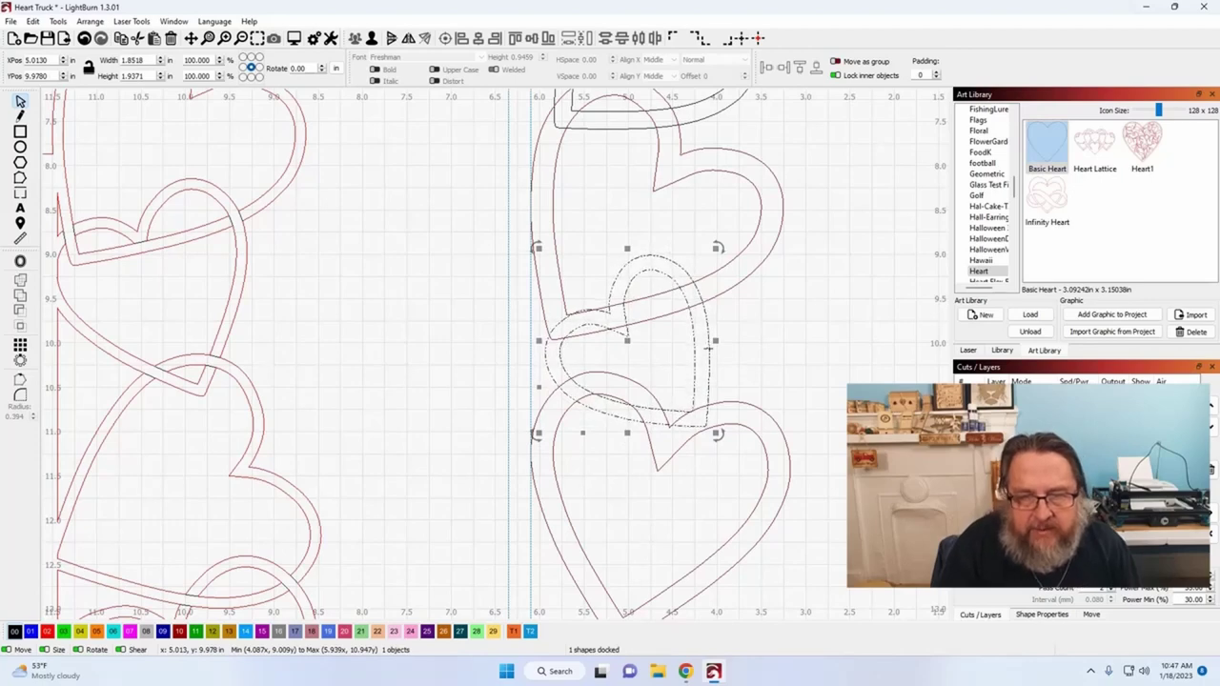
Put all five stacked hearts beside the post on red layer 02.
scroll(708, 349, up, 3)
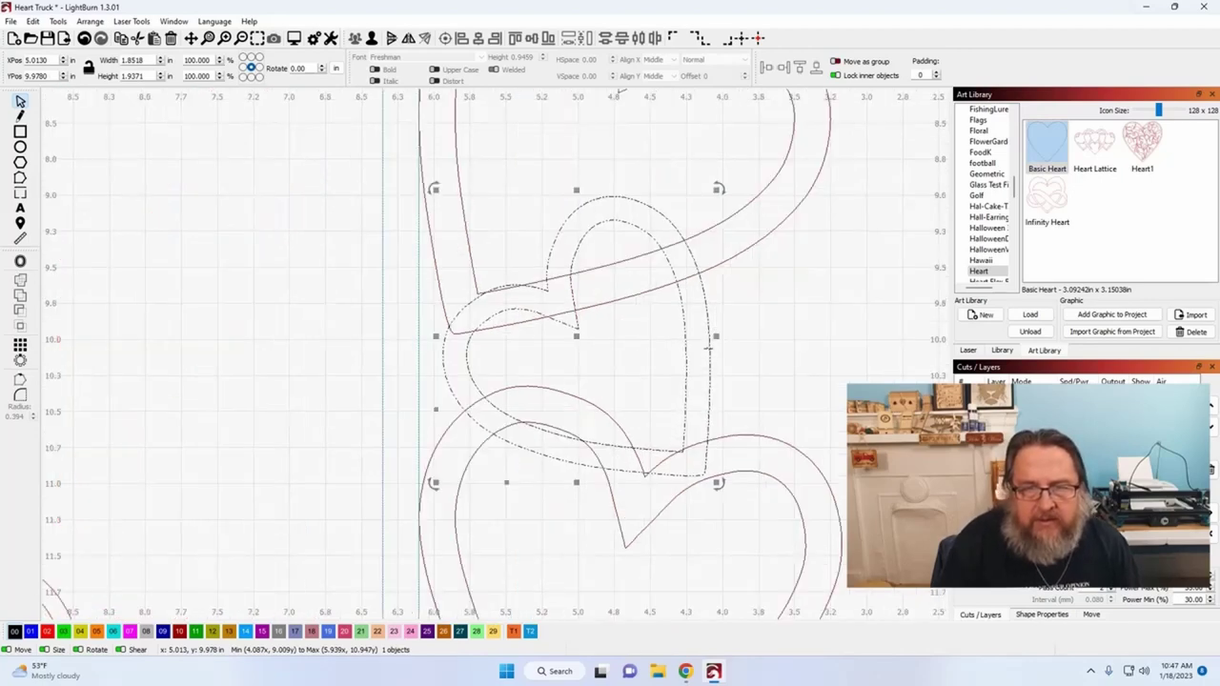
scroll(708, 349, down, 5)
scroll(806, 308, up, 3)
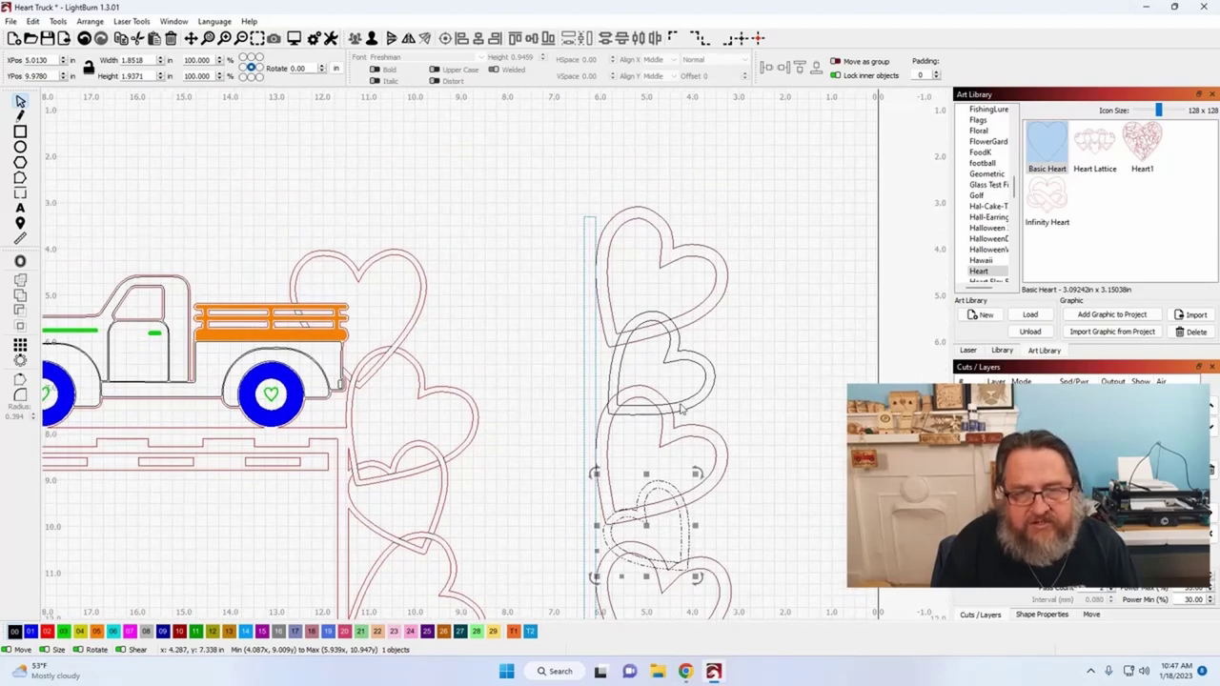
click(515, 231)
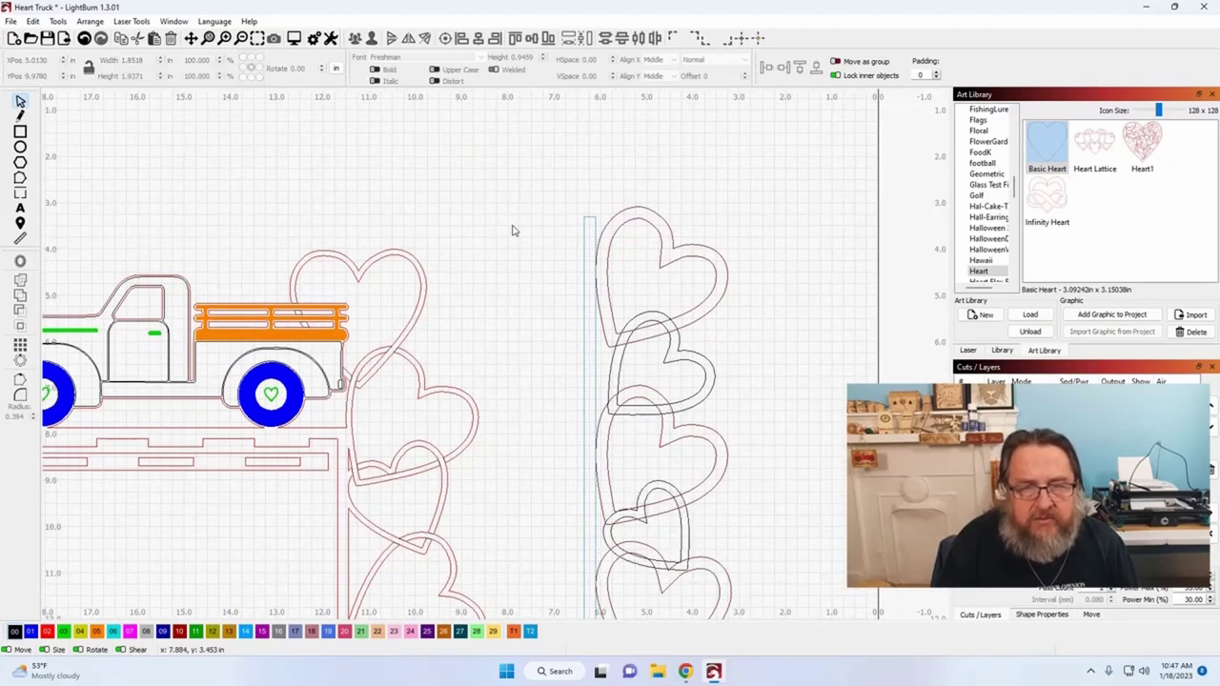
scroll(511, 230, down, 3)
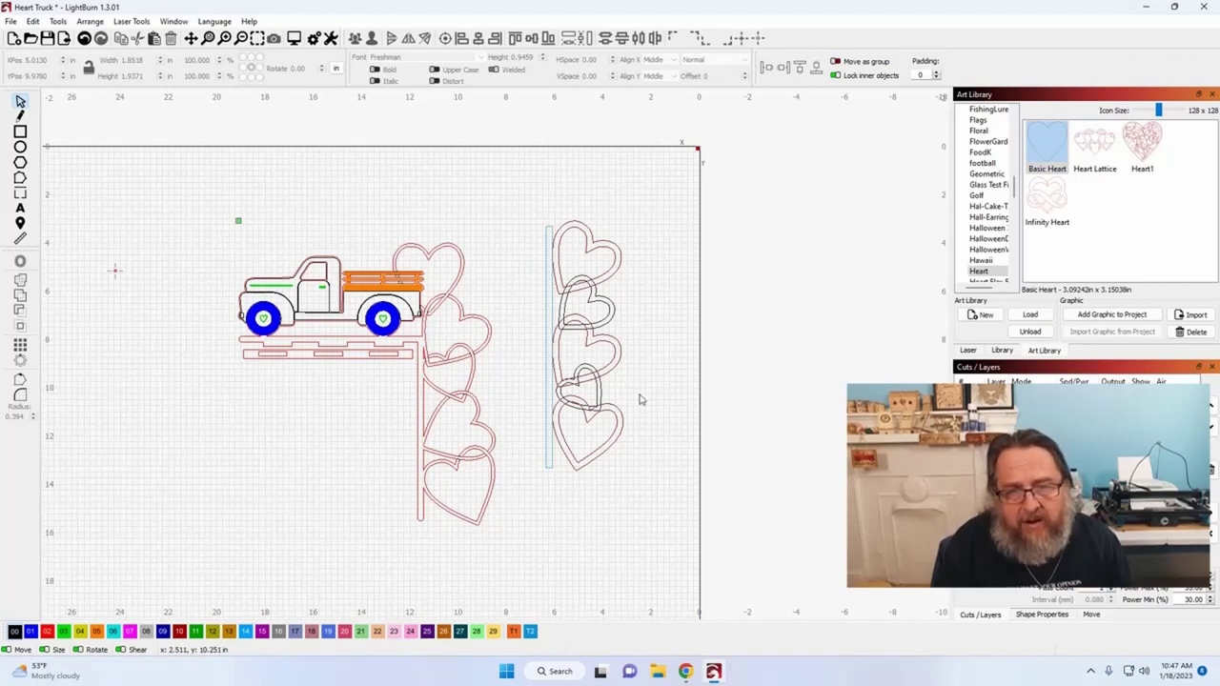
drag(648, 491, 566, 210)
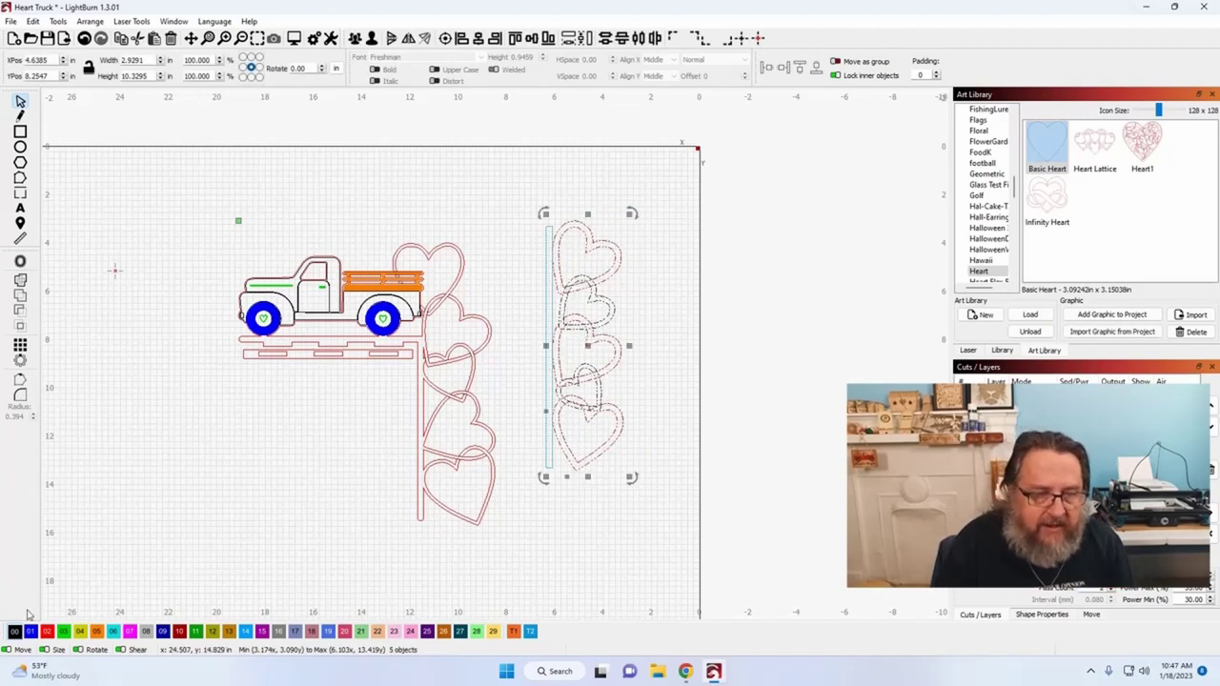
click(47, 632)
click(70, 577)
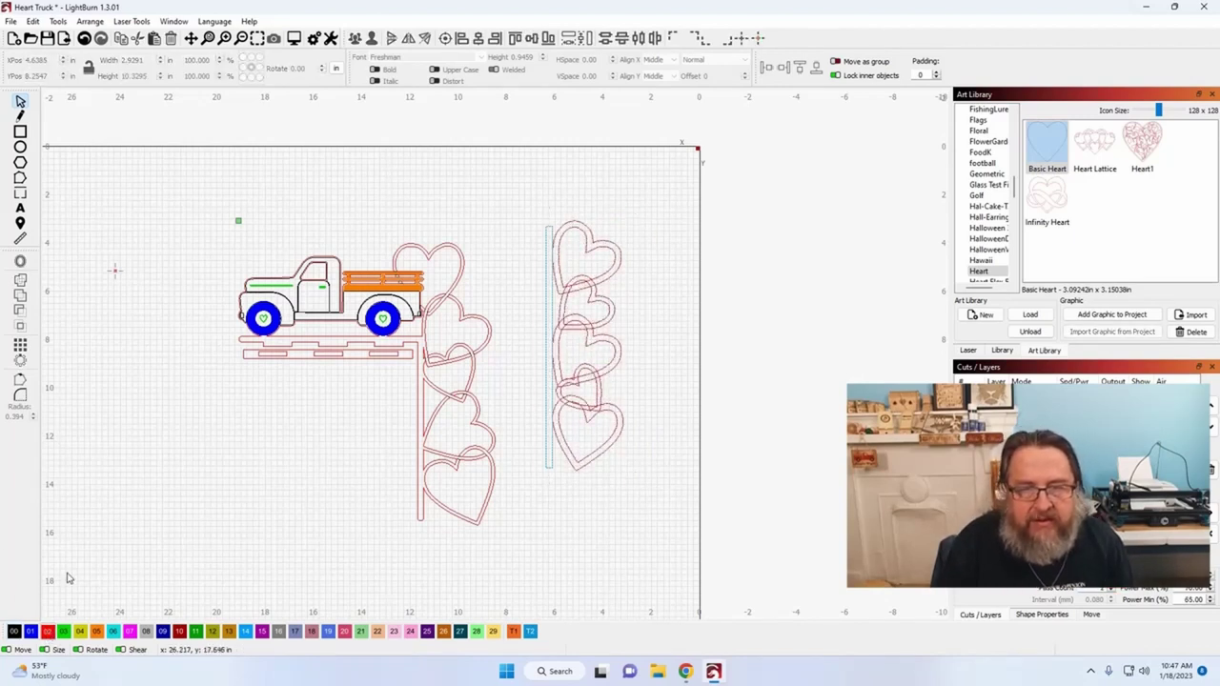
Try welding the five overlapping hearts together, leaving the post out of the selection.
scroll(562, 467, up, 4)
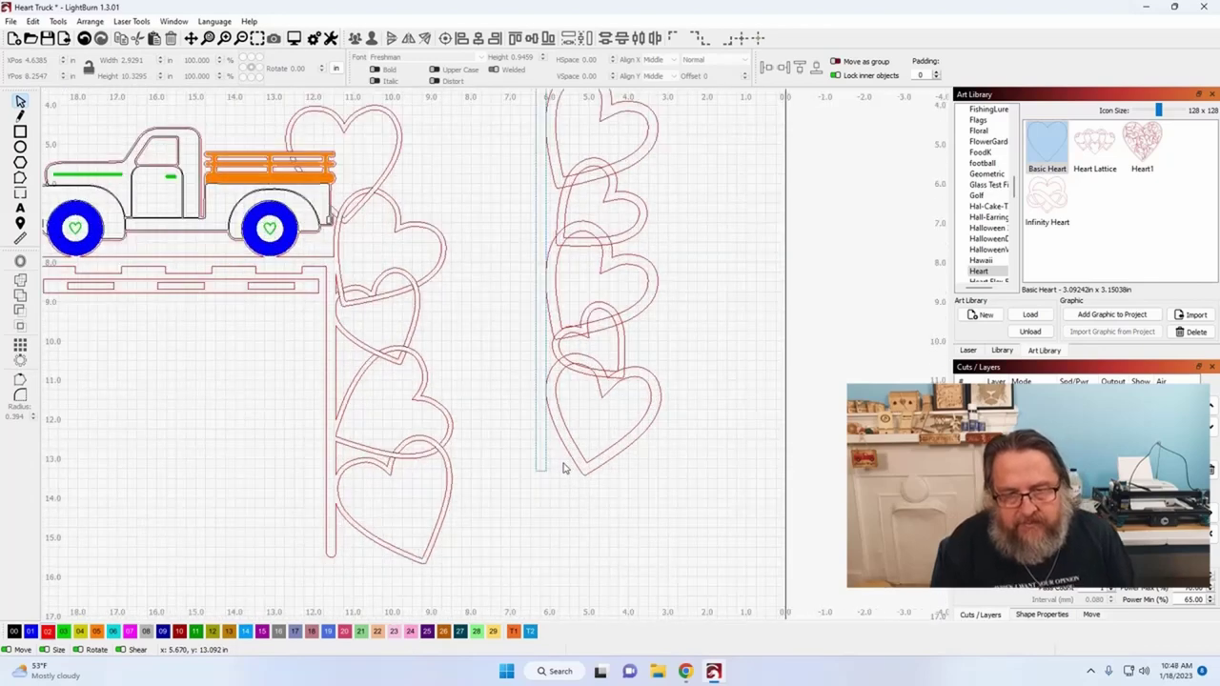
scroll(565, 420, down, 2)
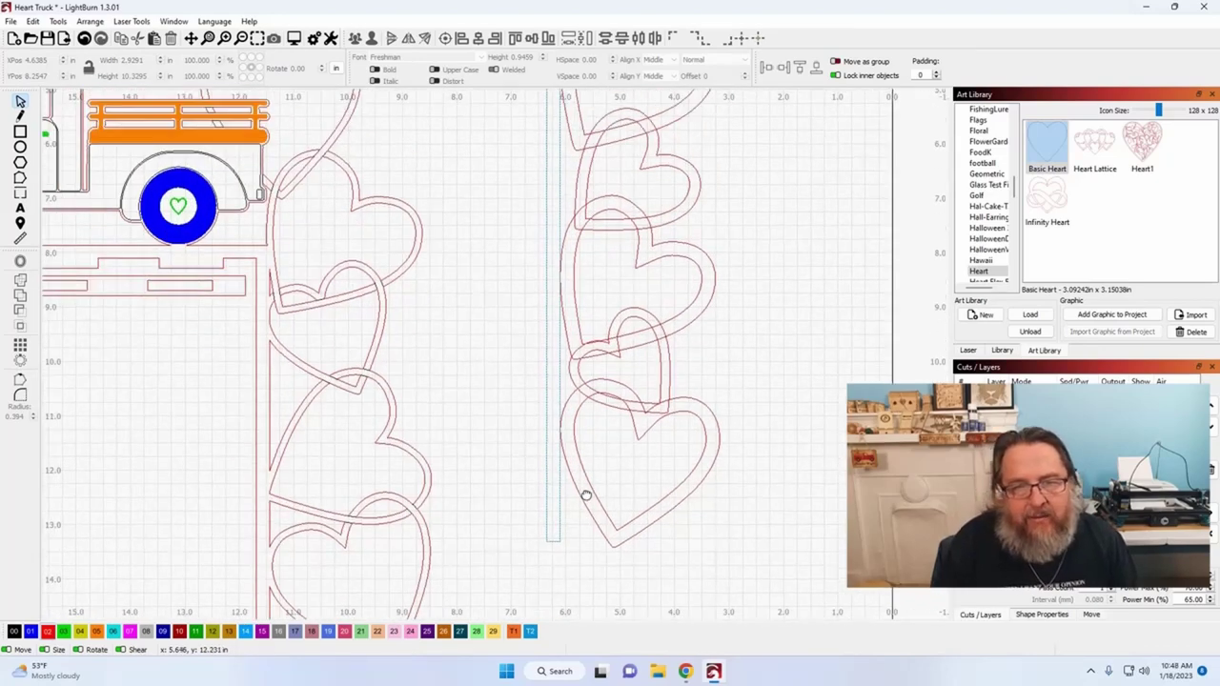
scroll(610, 389, down, 2)
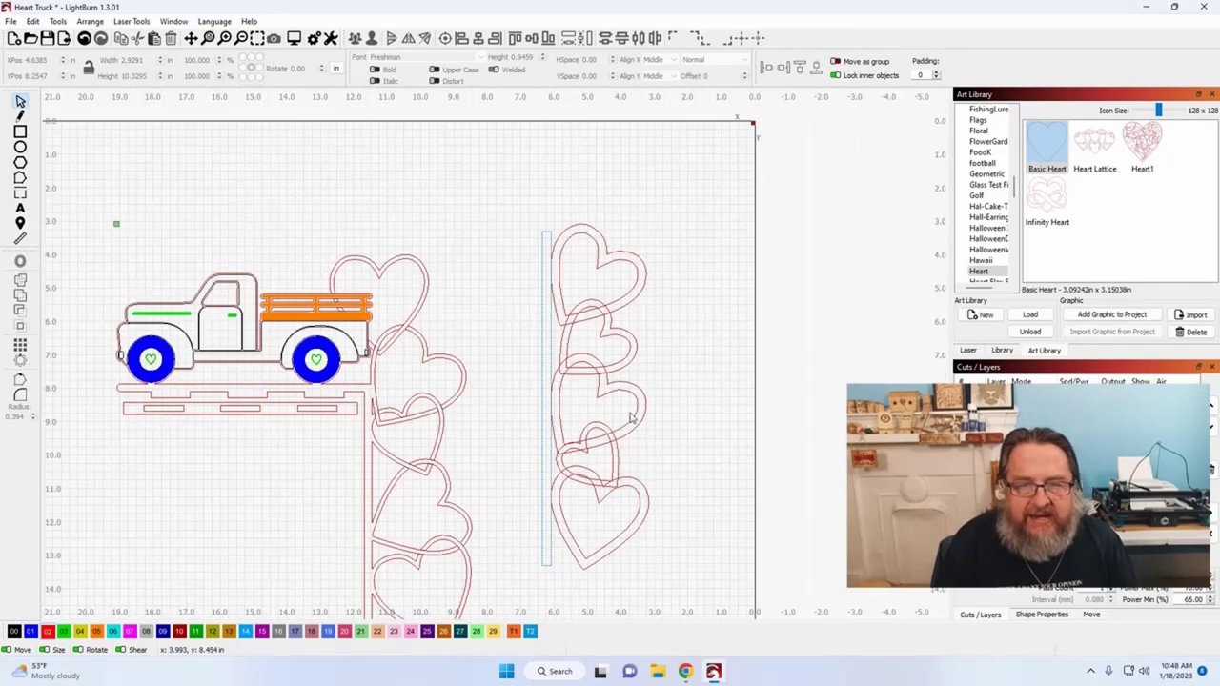
drag(574, 191, 776, 571)
drag(682, 550, 591, 263)
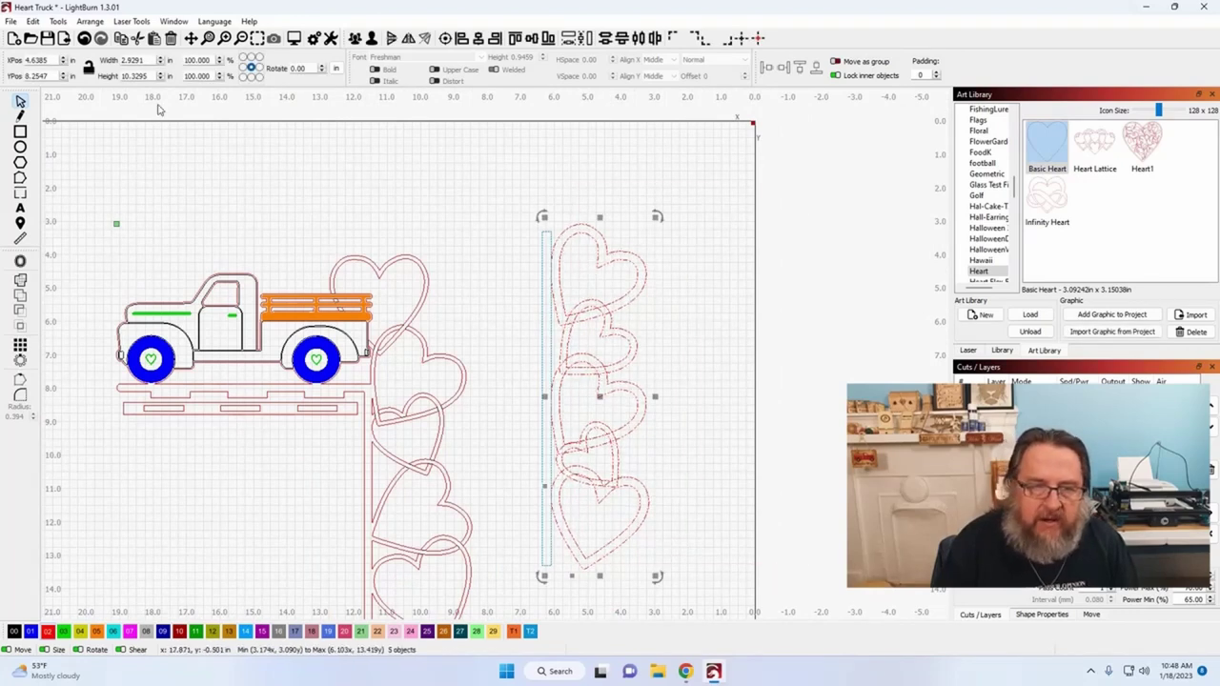
click(21, 282)
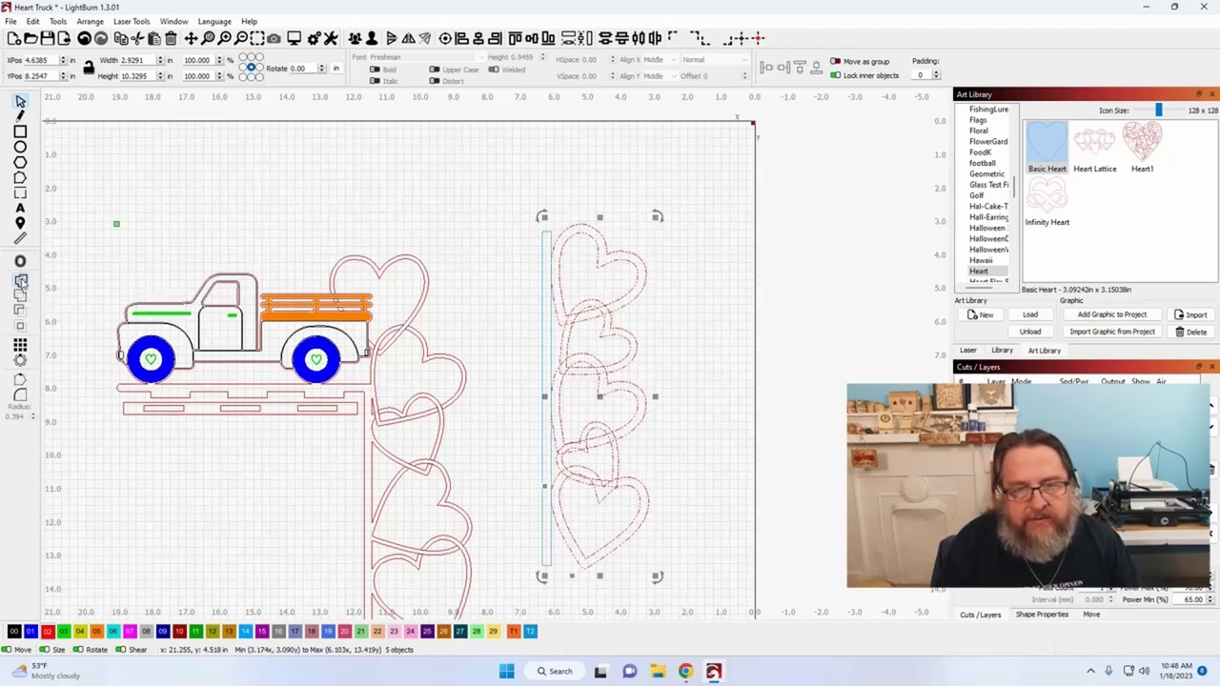
click(493, 367)
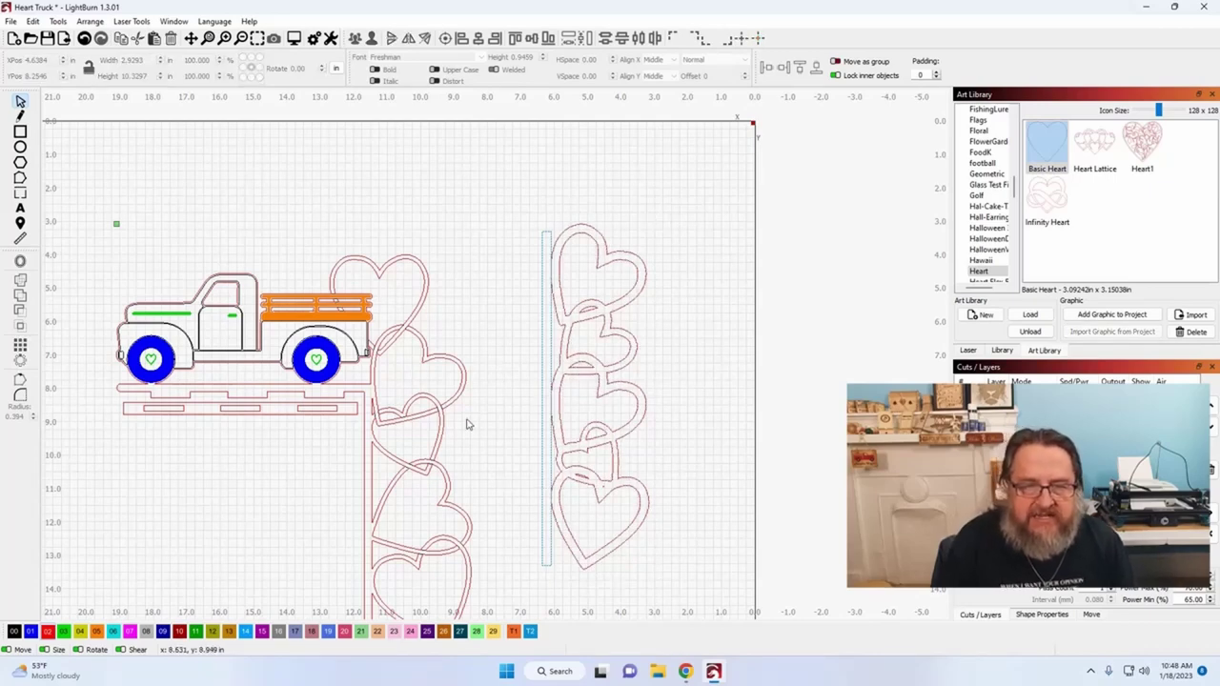
Move the welded hearts and their post together next to the truck's original heart stack, aligning their lower ends.
drag(467, 424, 536, 352)
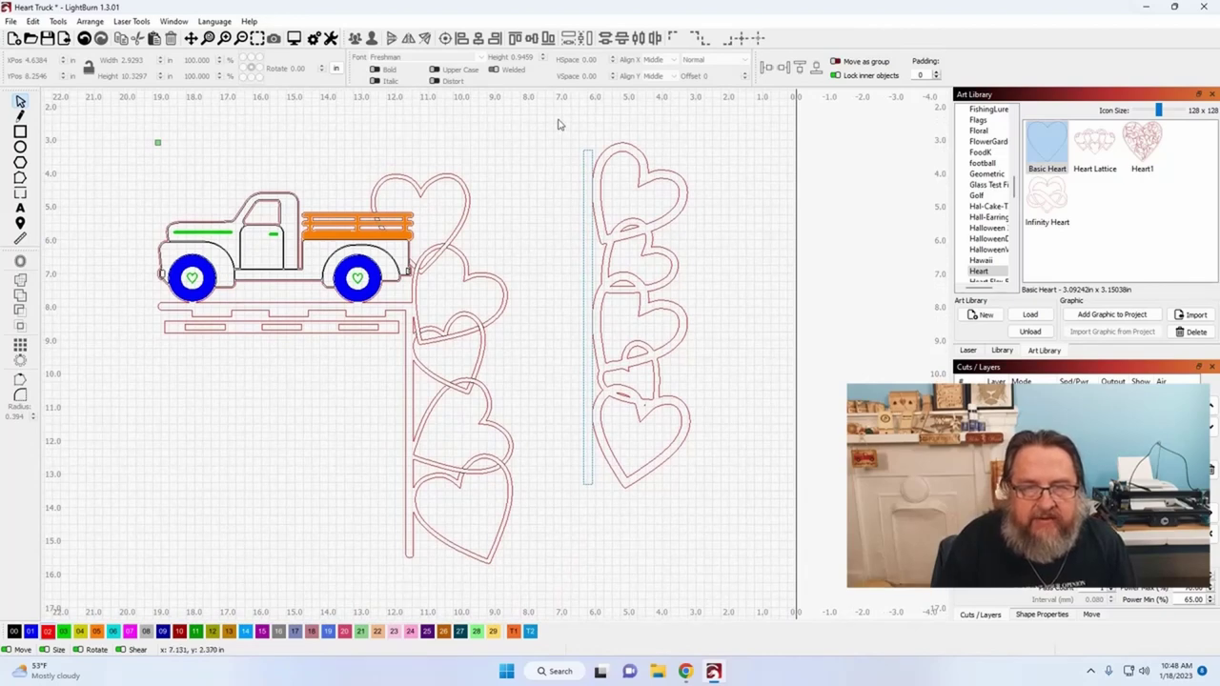
drag(559, 124, 793, 560)
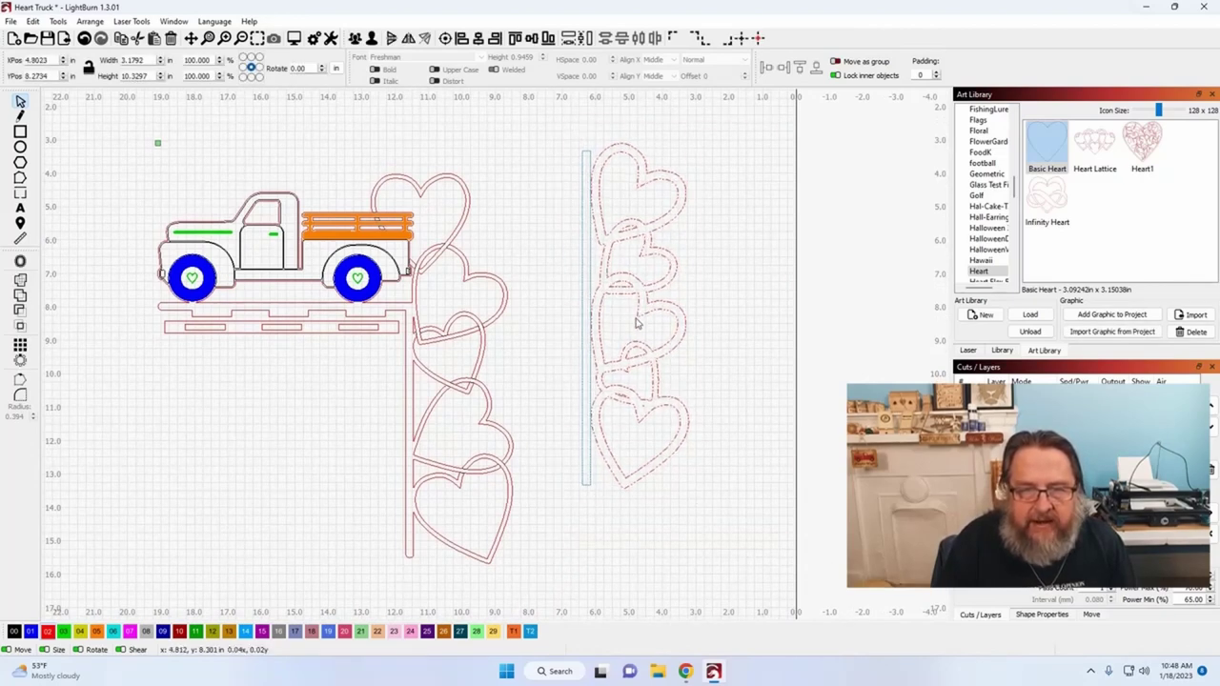
drag(638, 324, 588, 399)
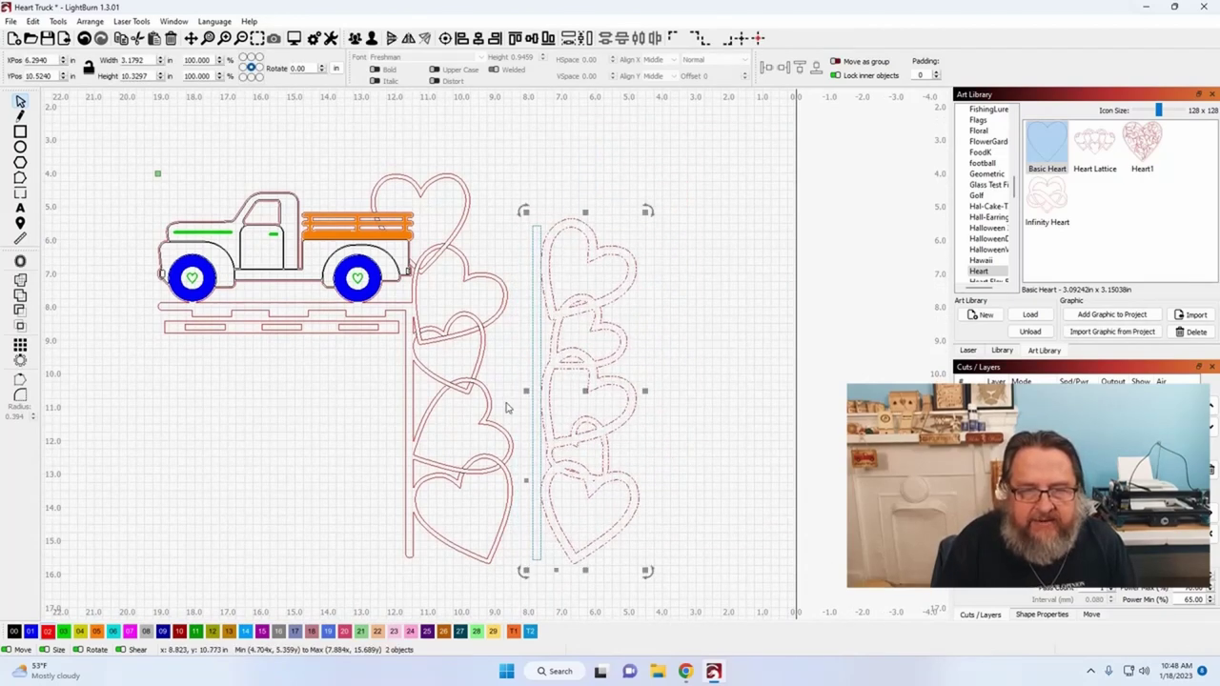
Examine how the truck's original hearts cross over and under each other and compare those overlaps with the welded stack.
click(308, 409)
scroll(467, 382, up, 4)
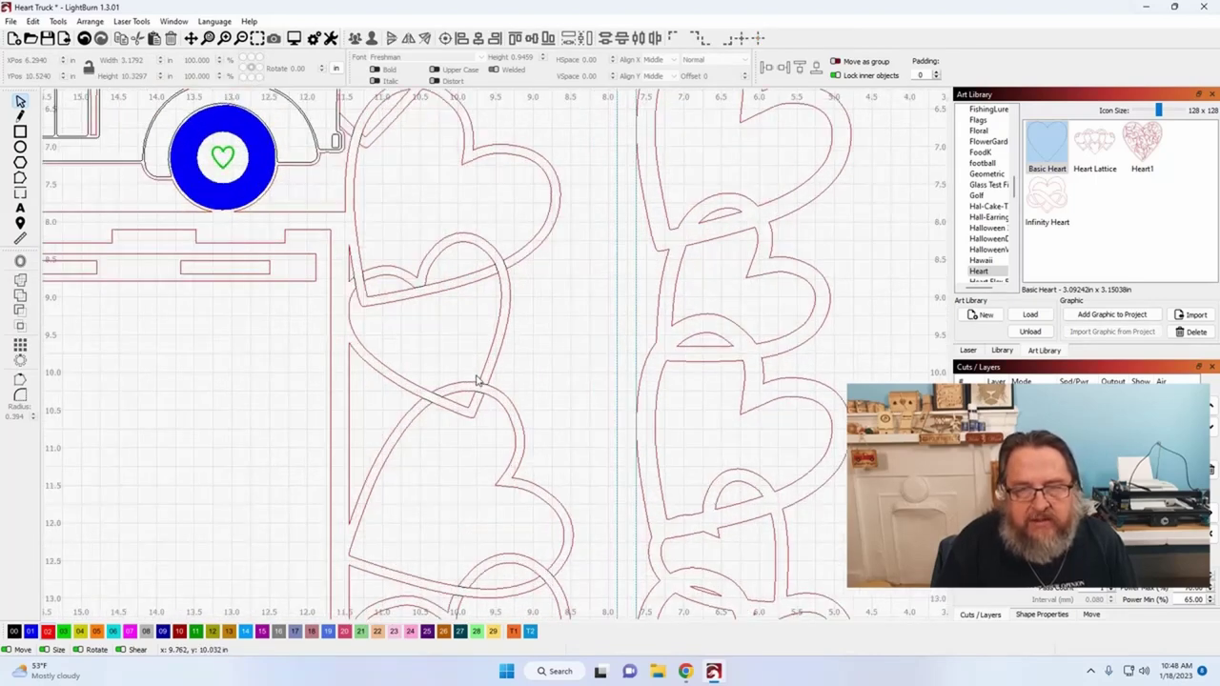
scroll(472, 378, up, 2)
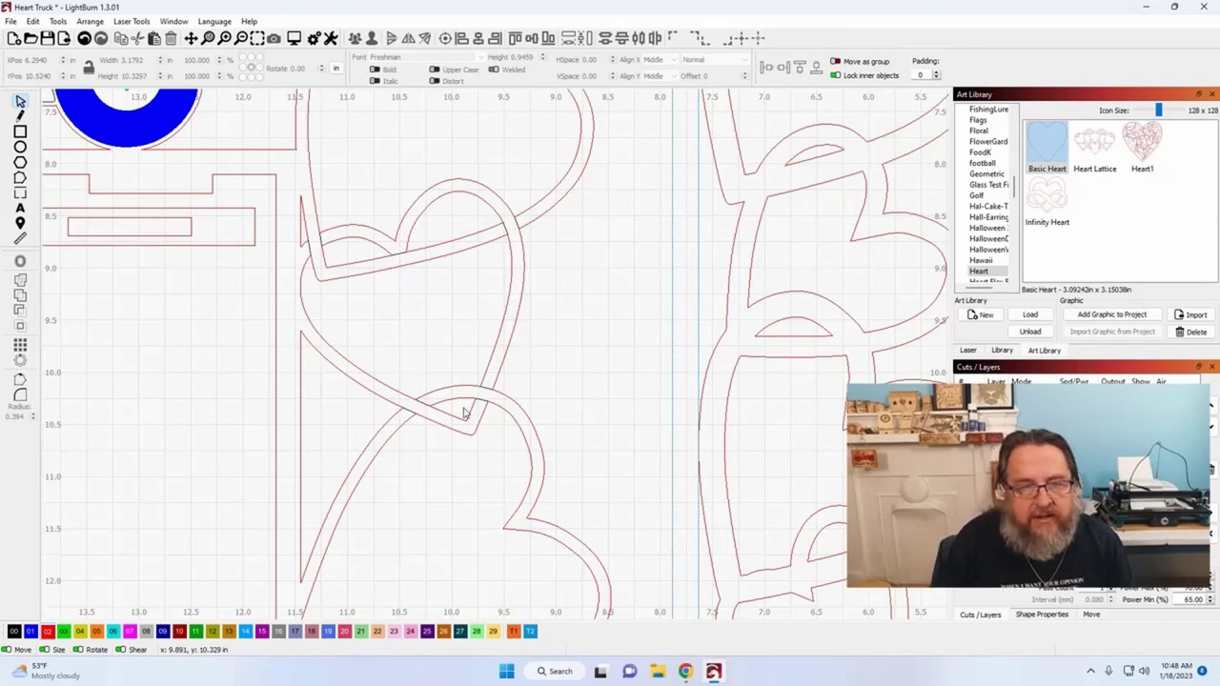
scroll(464, 412, up, 8)
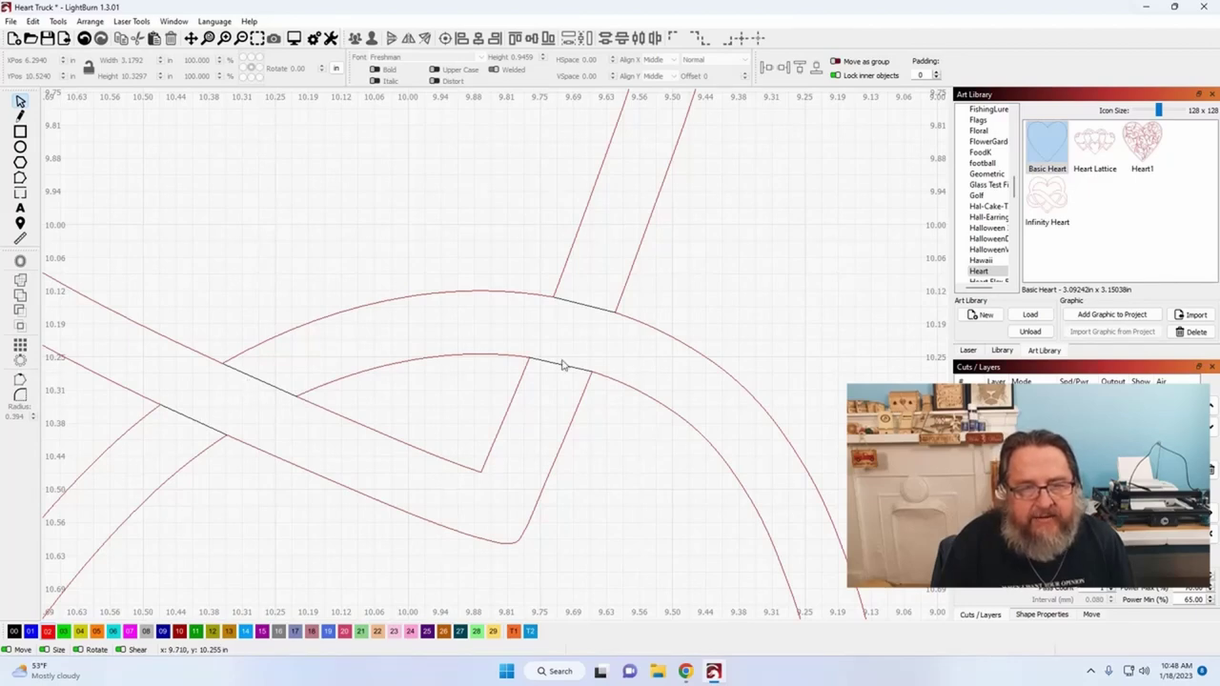
scroll(591, 368, down, 8)
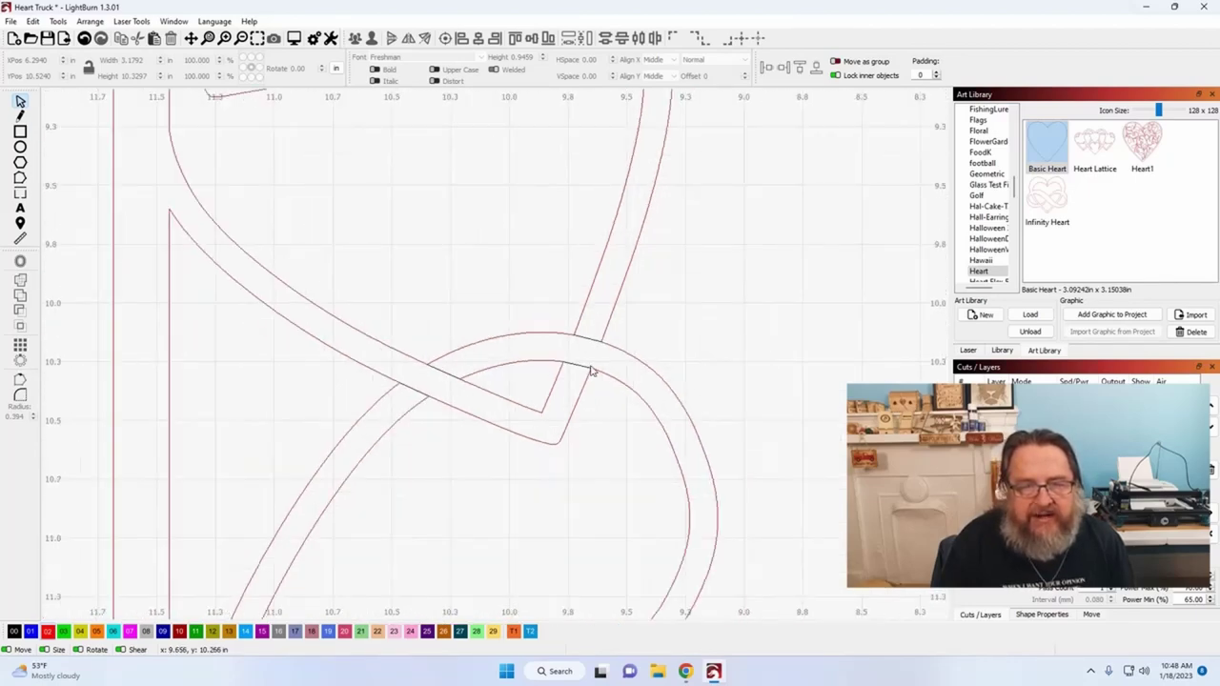
scroll(626, 430, down, 2)
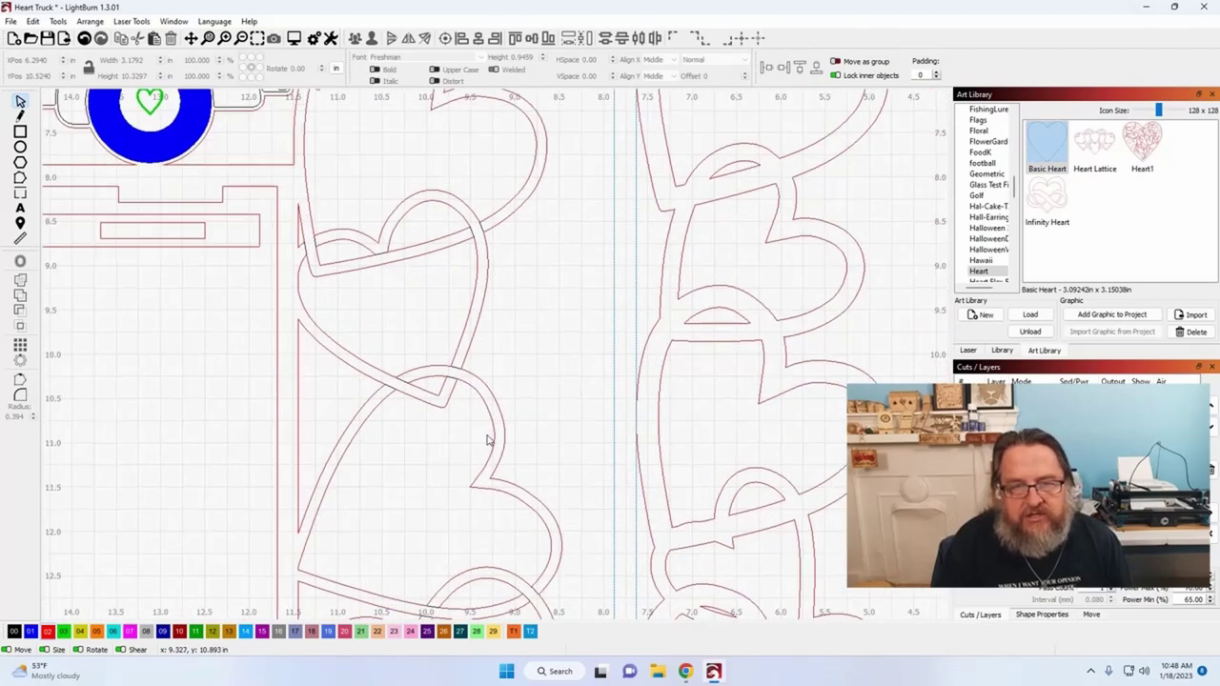
scroll(542, 418, down, 1)
scroll(542, 417, up, 1)
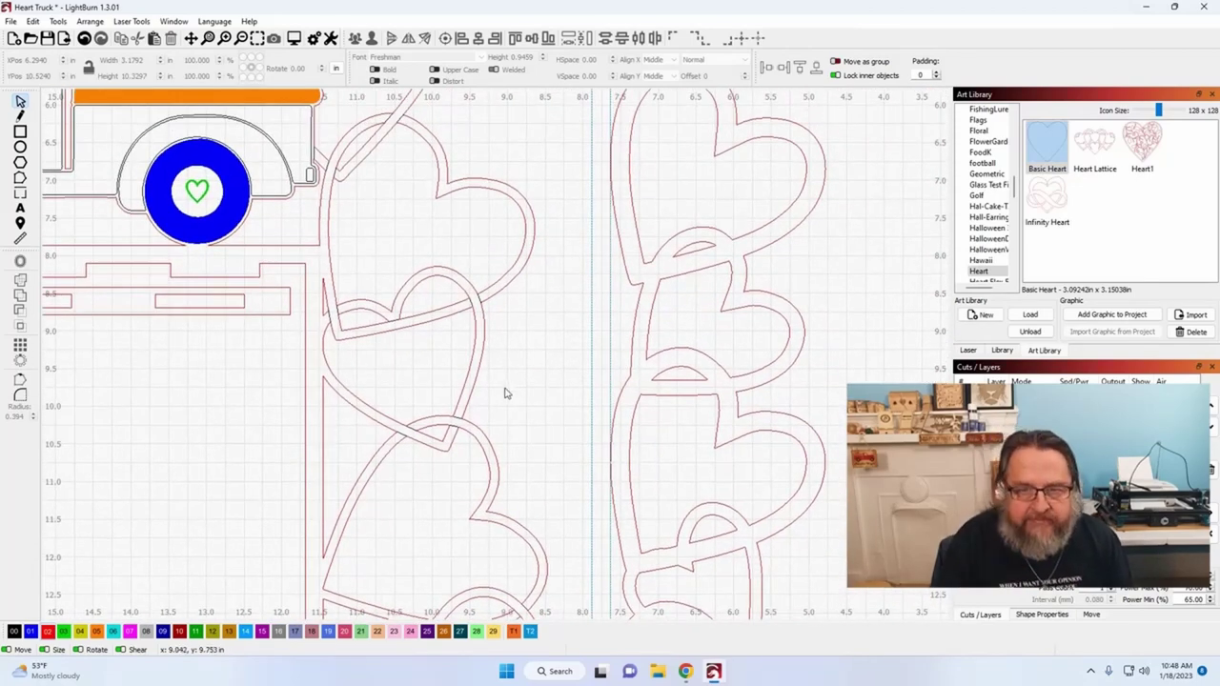
scroll(533, 386, down, 4)
scroll(559, 395, down, 1)
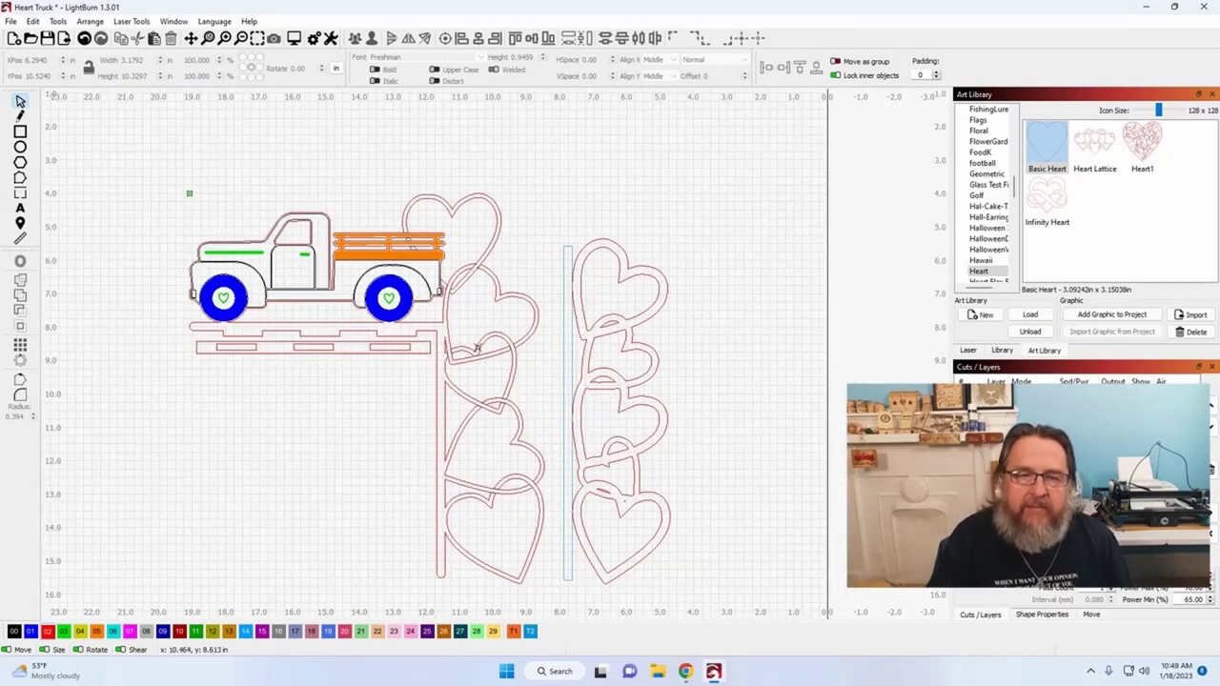
scroll(467, 333, up, 2)
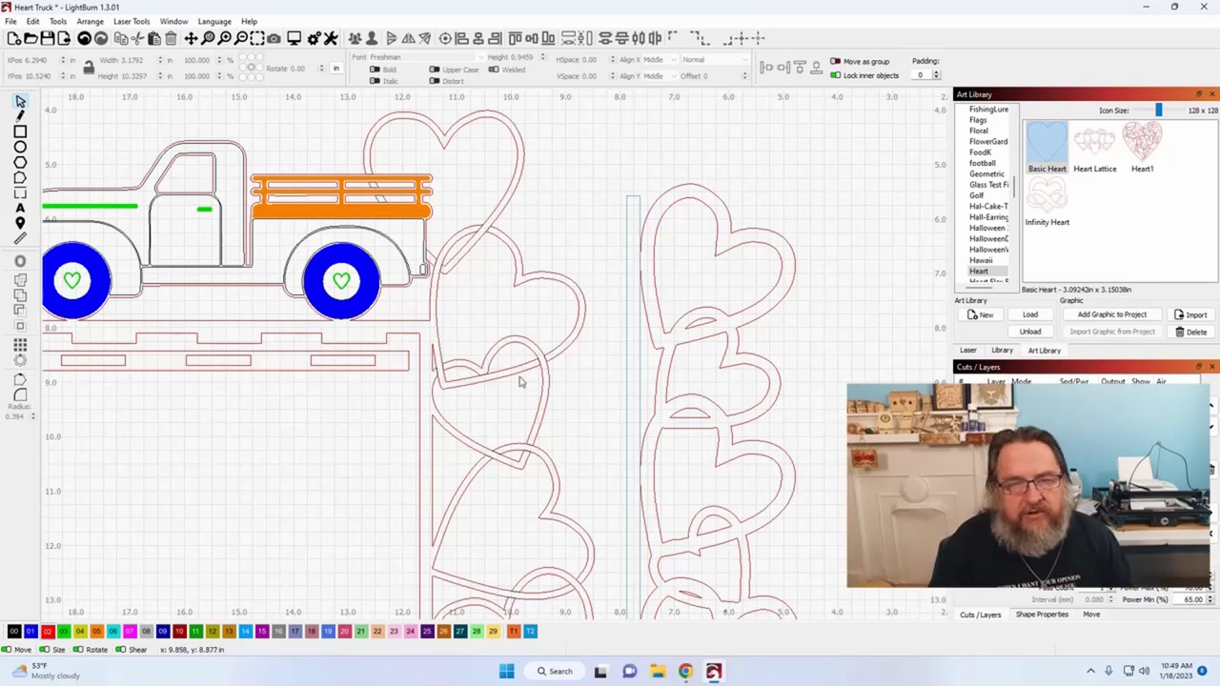
scroll(535, 399, down, 1)
scroll(672, 433, down, 1)
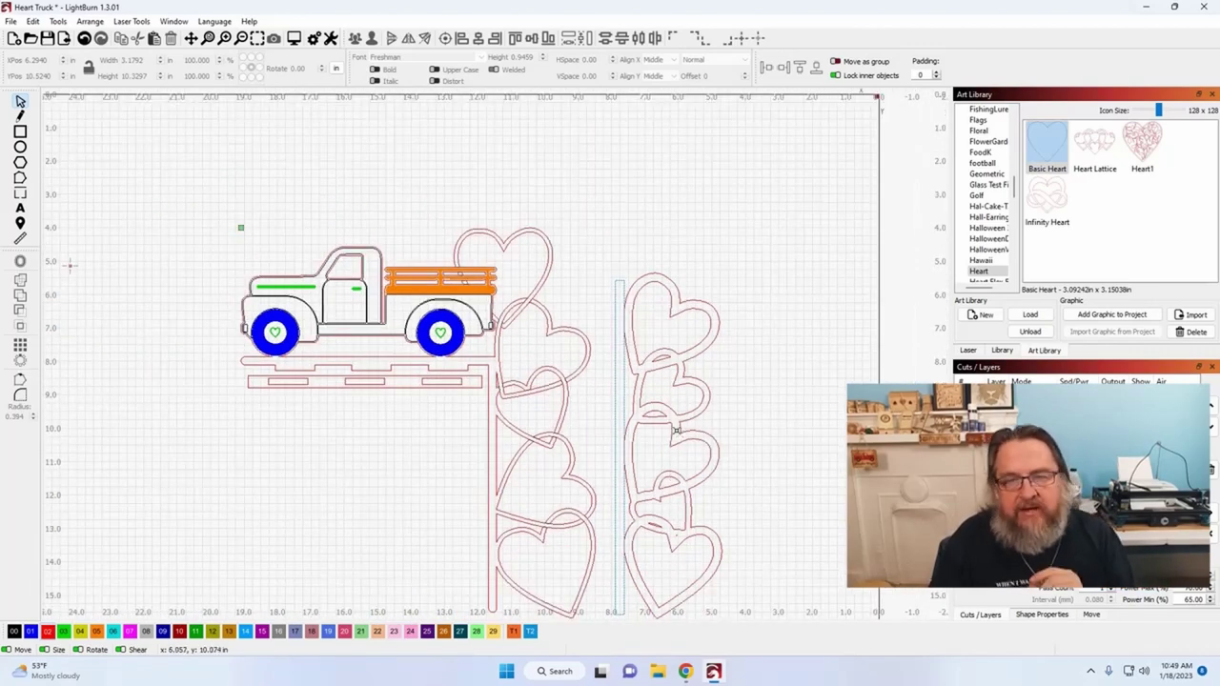
drag(675, 429, 644, 340)
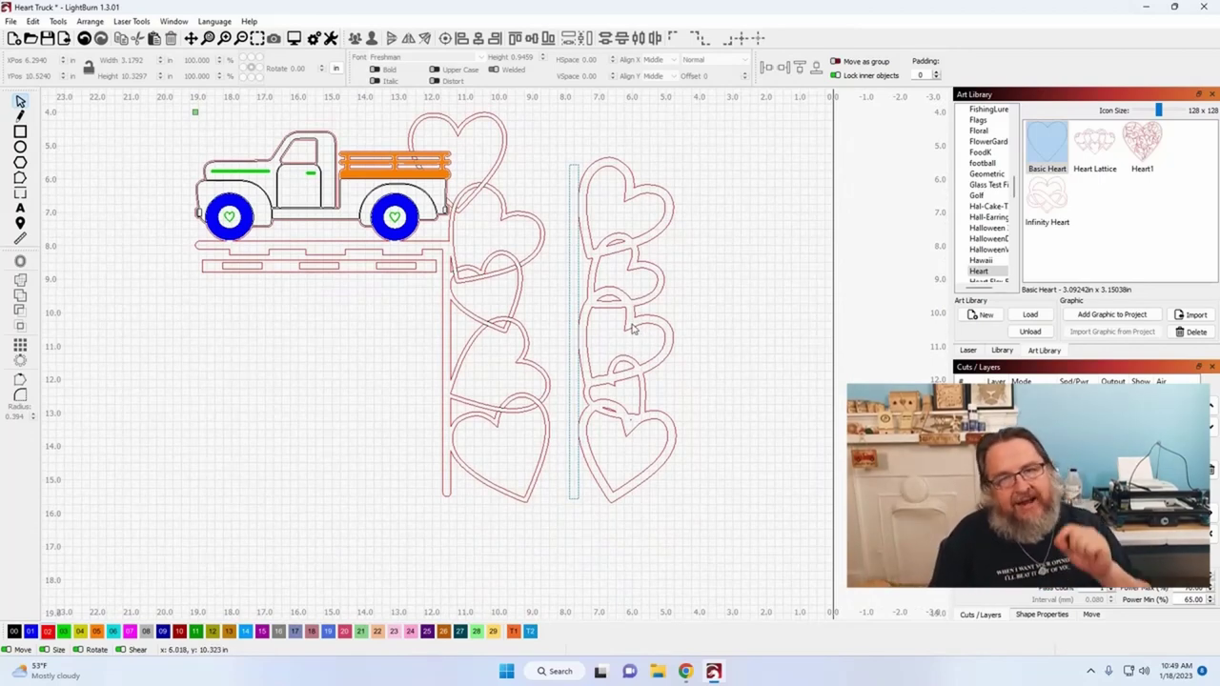
Undo the move and the weld of the heart stack.
scroll(631, 339, up, 3)
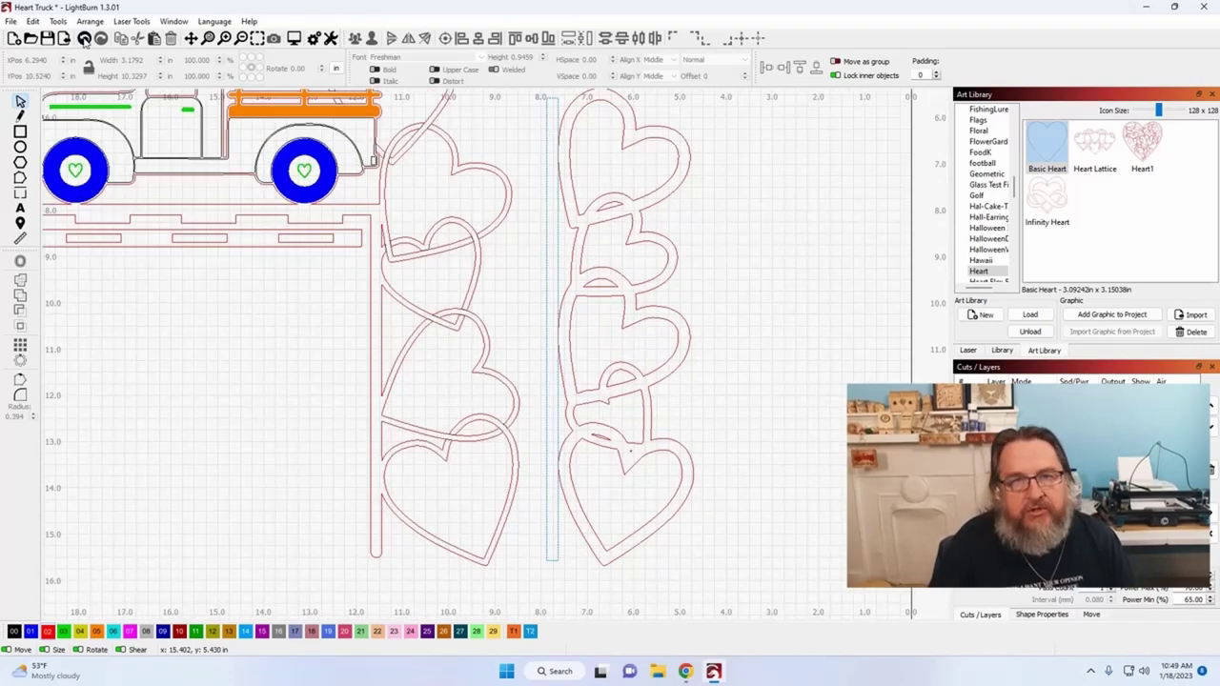
click(84, 40)
click(84, 40)
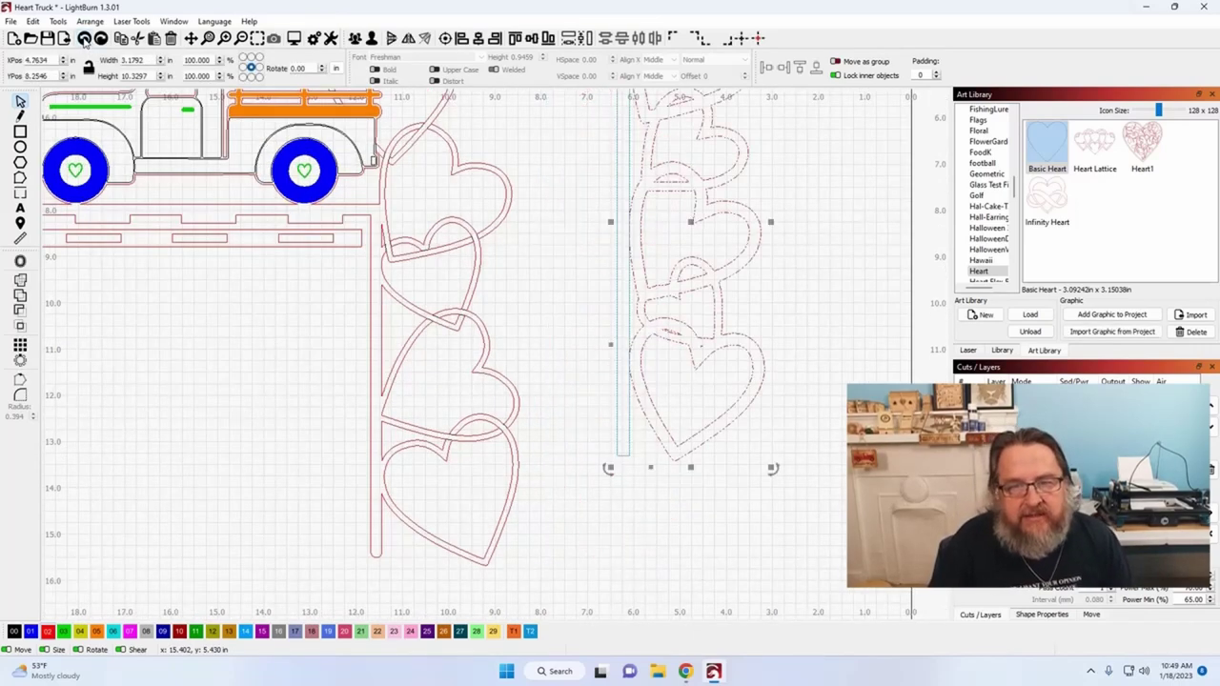
click(83, 40)
click(84, 40)
click(84, 40)
click(84, 40)
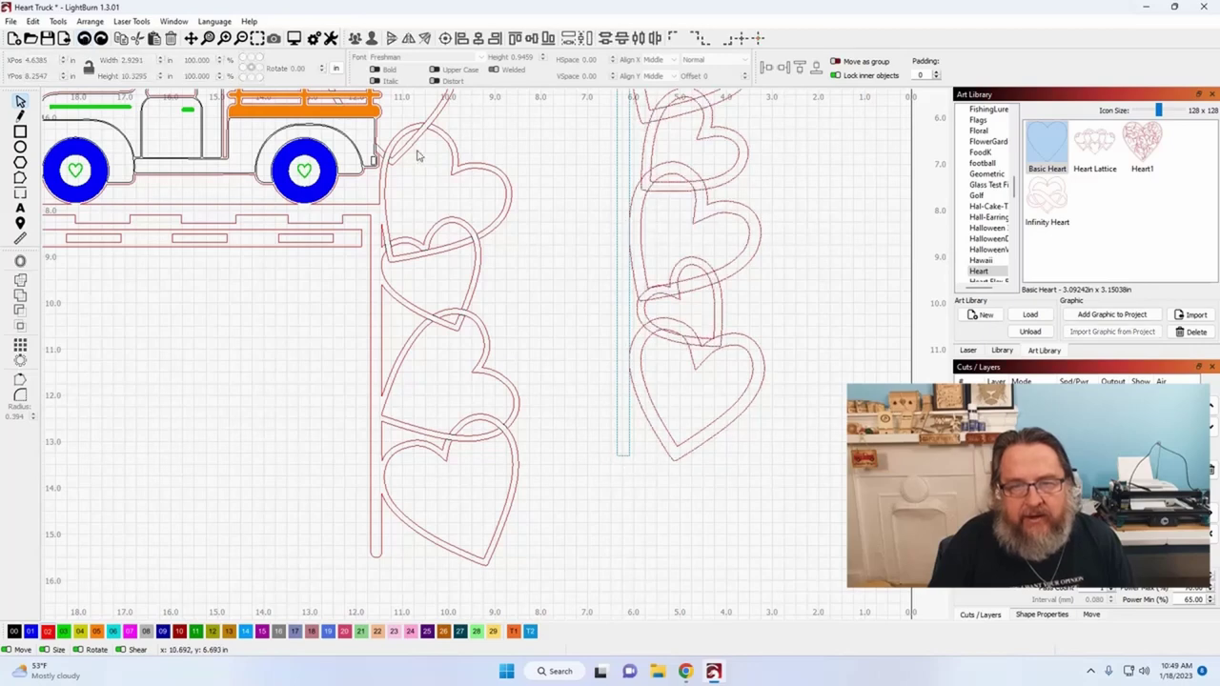
Ungroup the upper small heart, second in the stack, and check that its outer outline can be selected separately.
drag(549, 340, 423, 476)
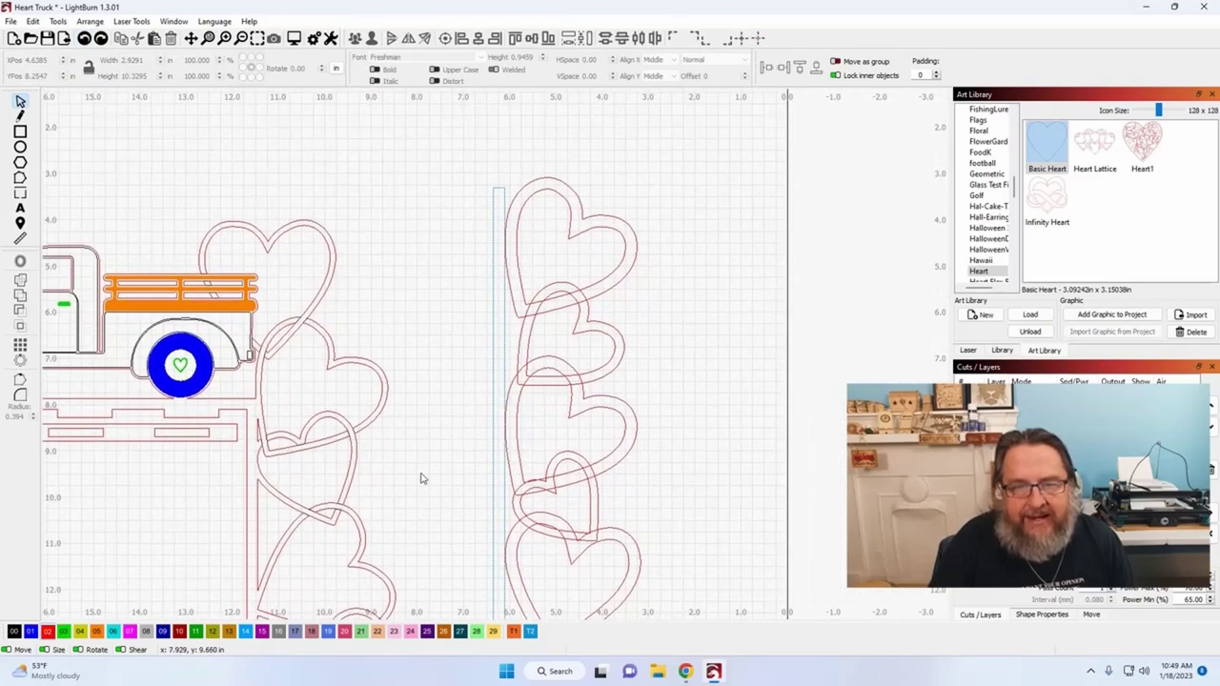
scroll(505, 348, up, 5)
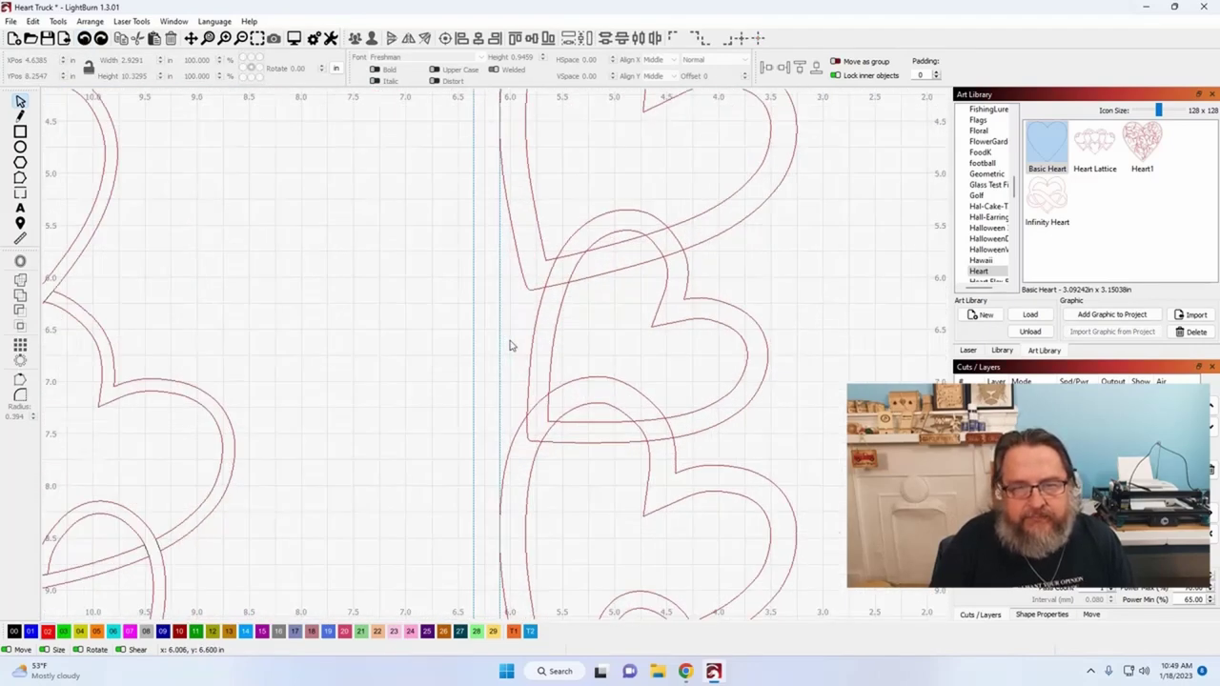
drag(623, 318, 599, 457)
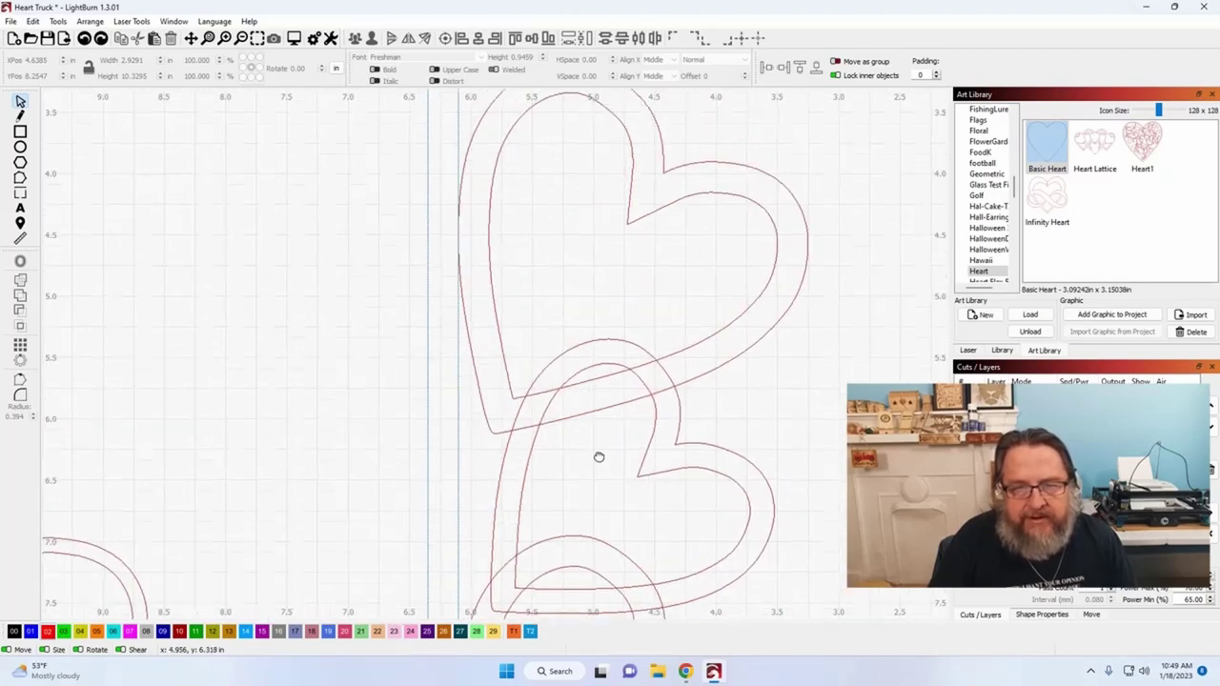
click(587, 374)
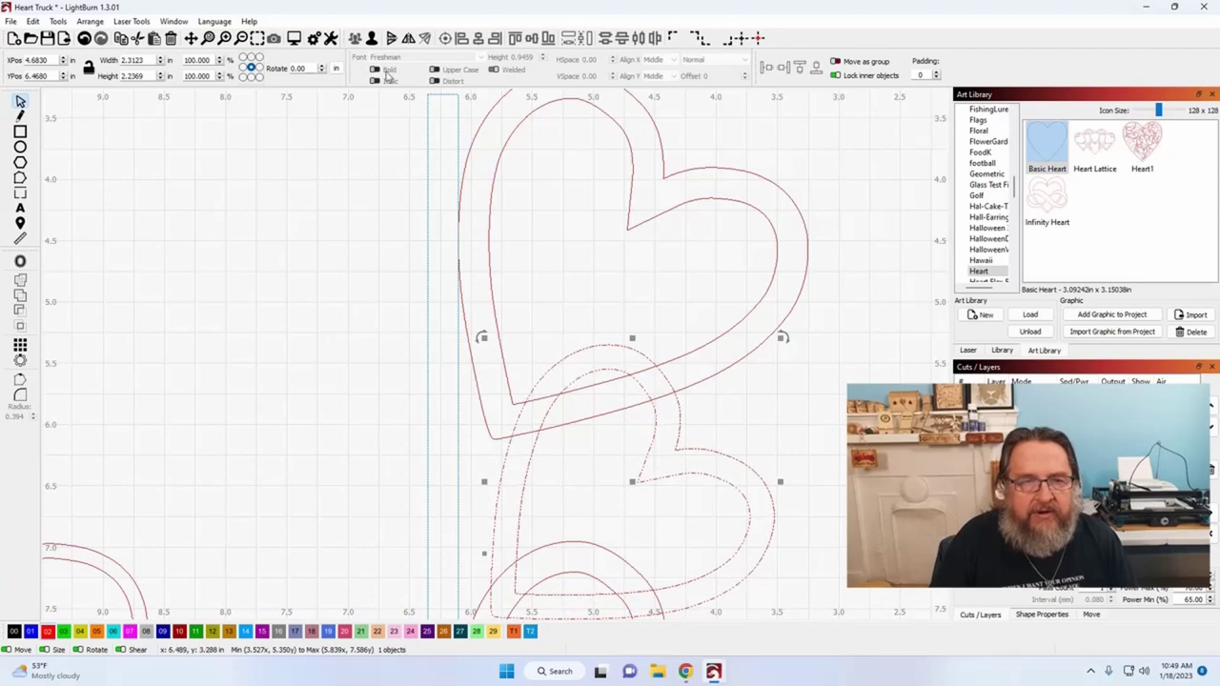
click(373, 40)
click(362, 206)
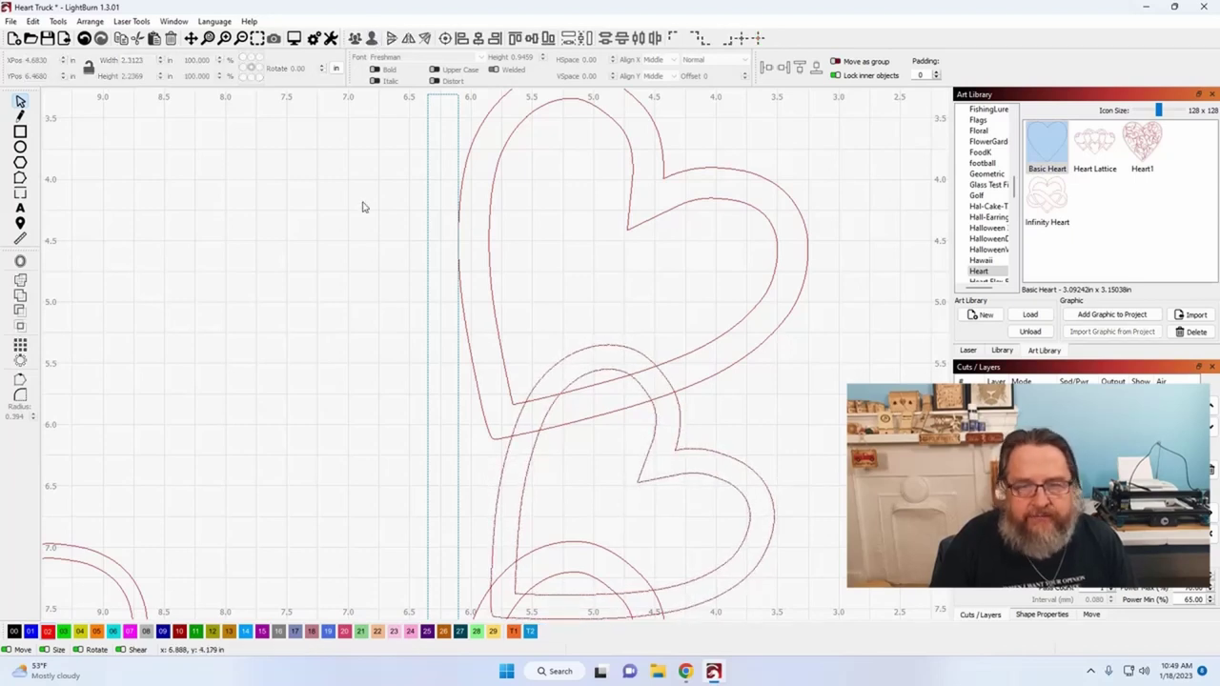
click(544, 416)
click(518, 421)
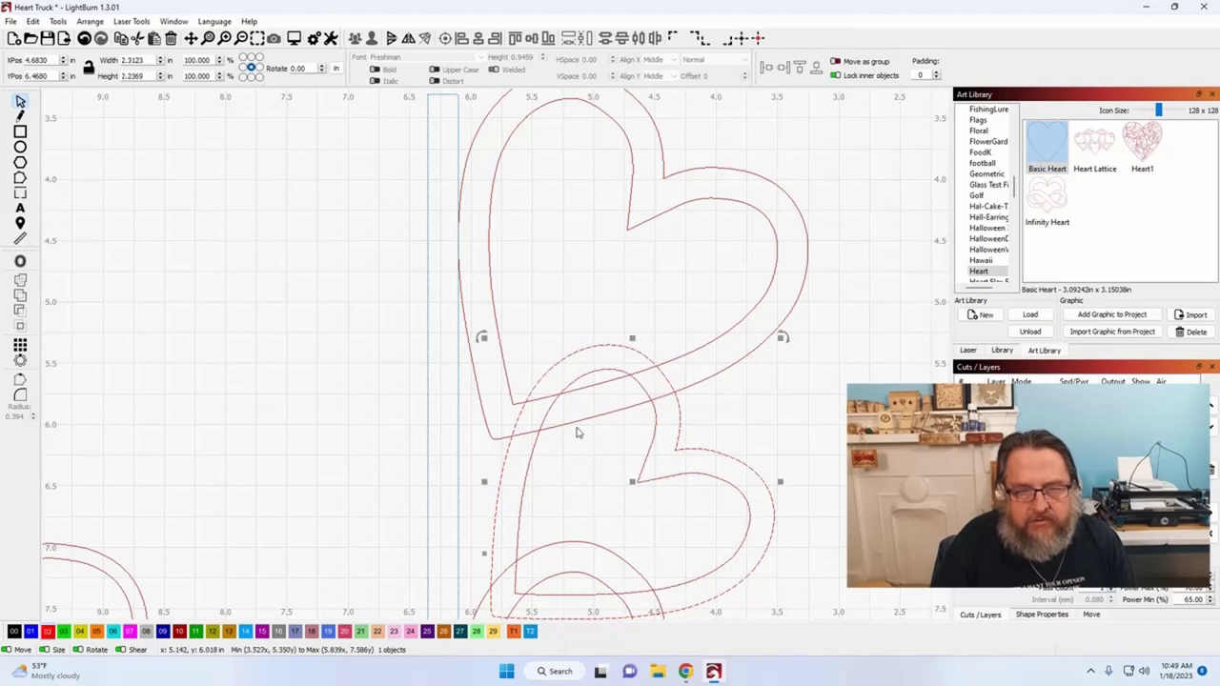
Ungroup the large heart at the upper end of the stack so its two outlines are separate.
click(576, 420)
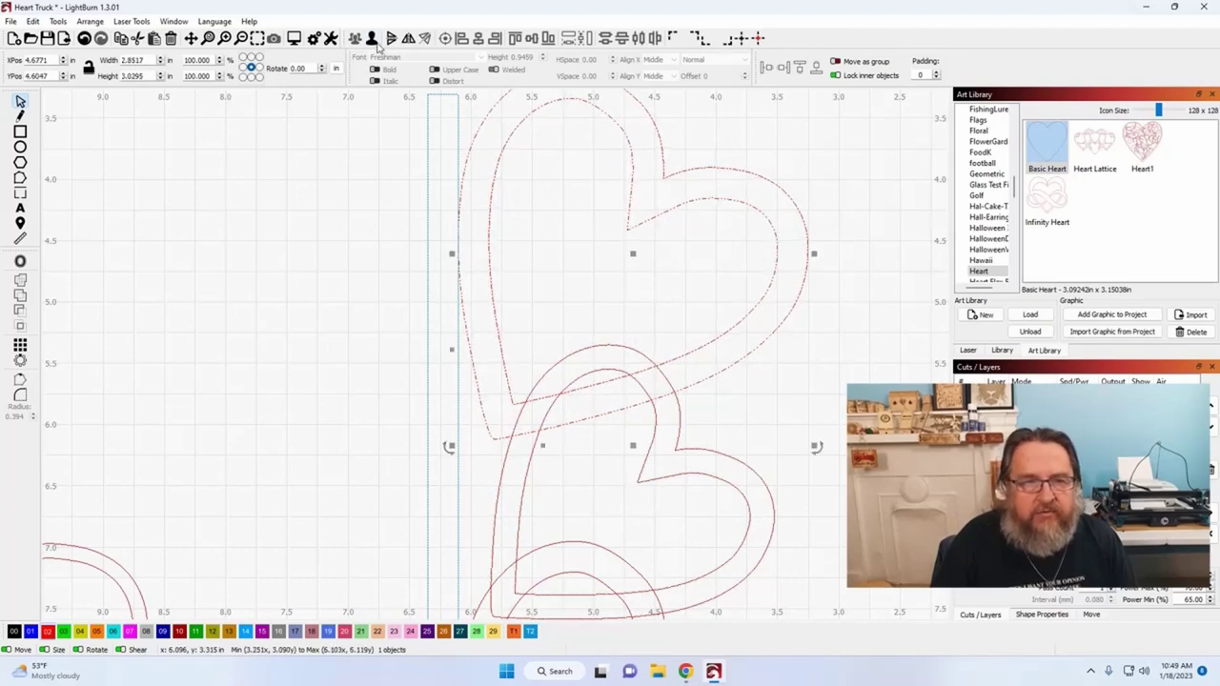
click(333, 224)
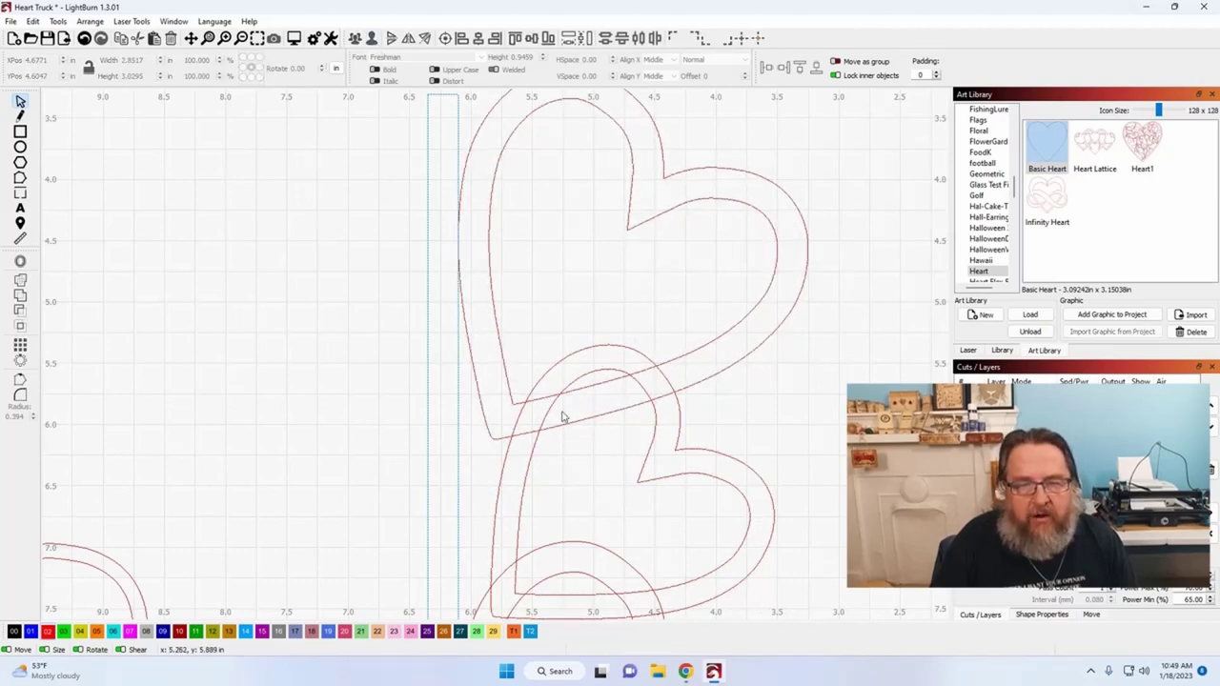
Break the smaller heart's inner outline at its right-hand crossings with the large heart and assign the isolated segment to layer 00.
scroll(558, 441, up, 1)
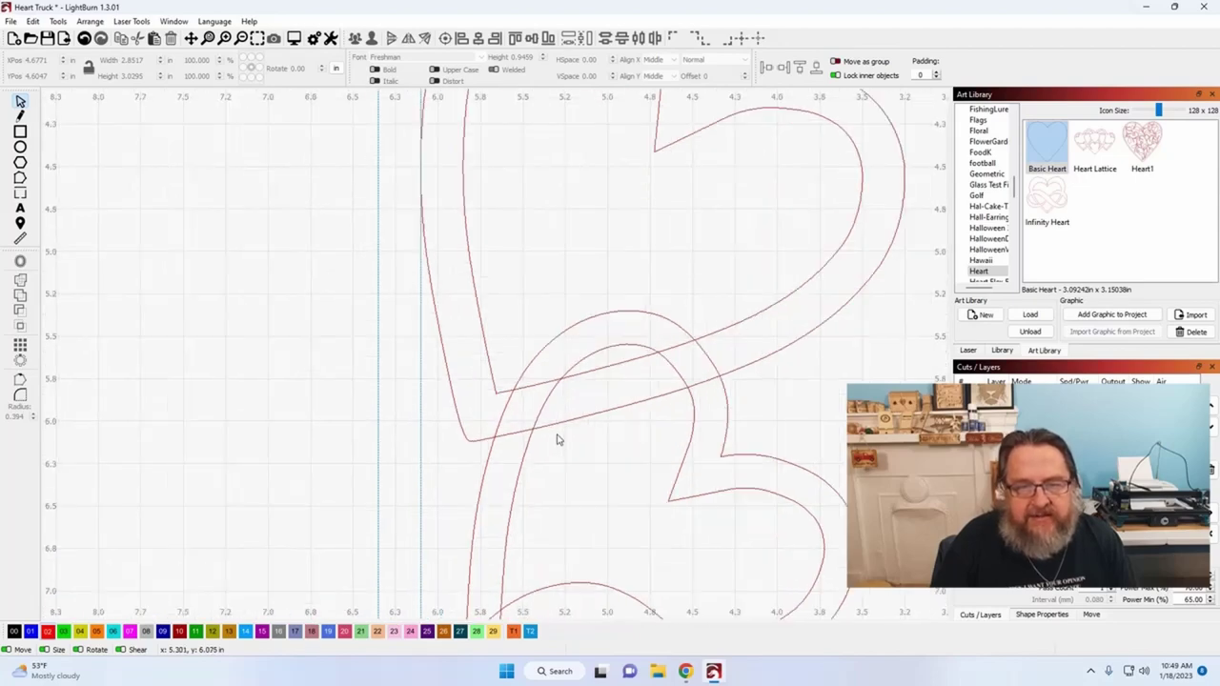
scroll(559, 449, up, 1)
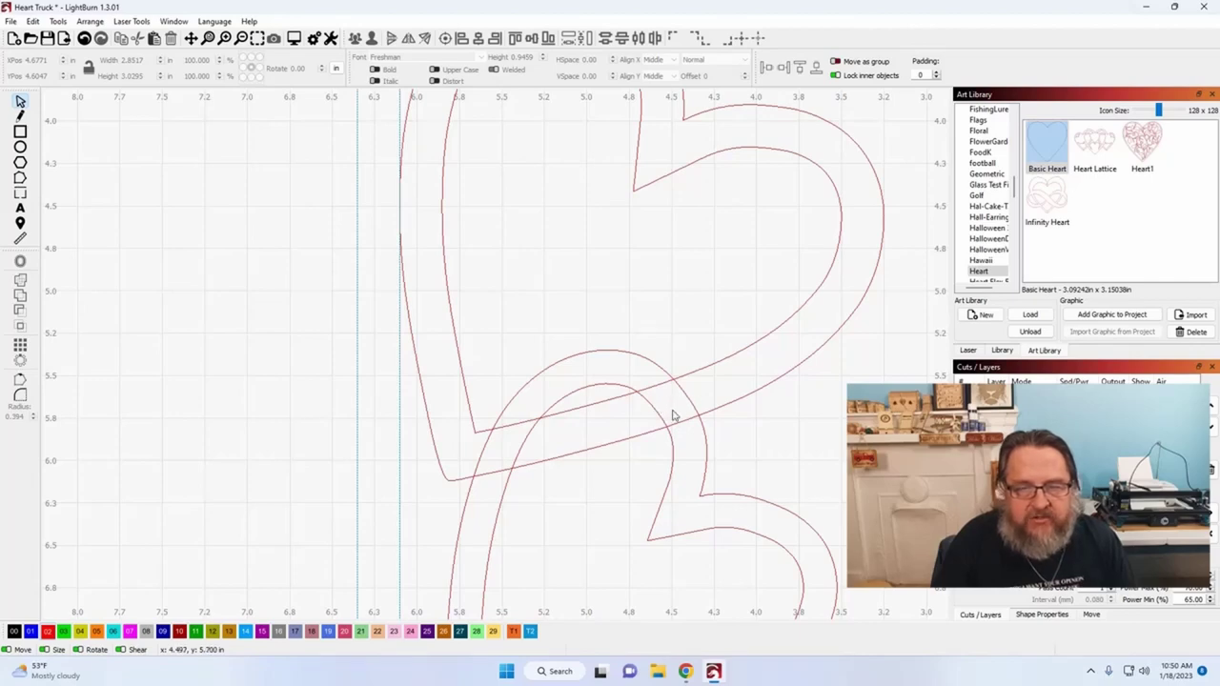
scroll(684, 424, up, 8)
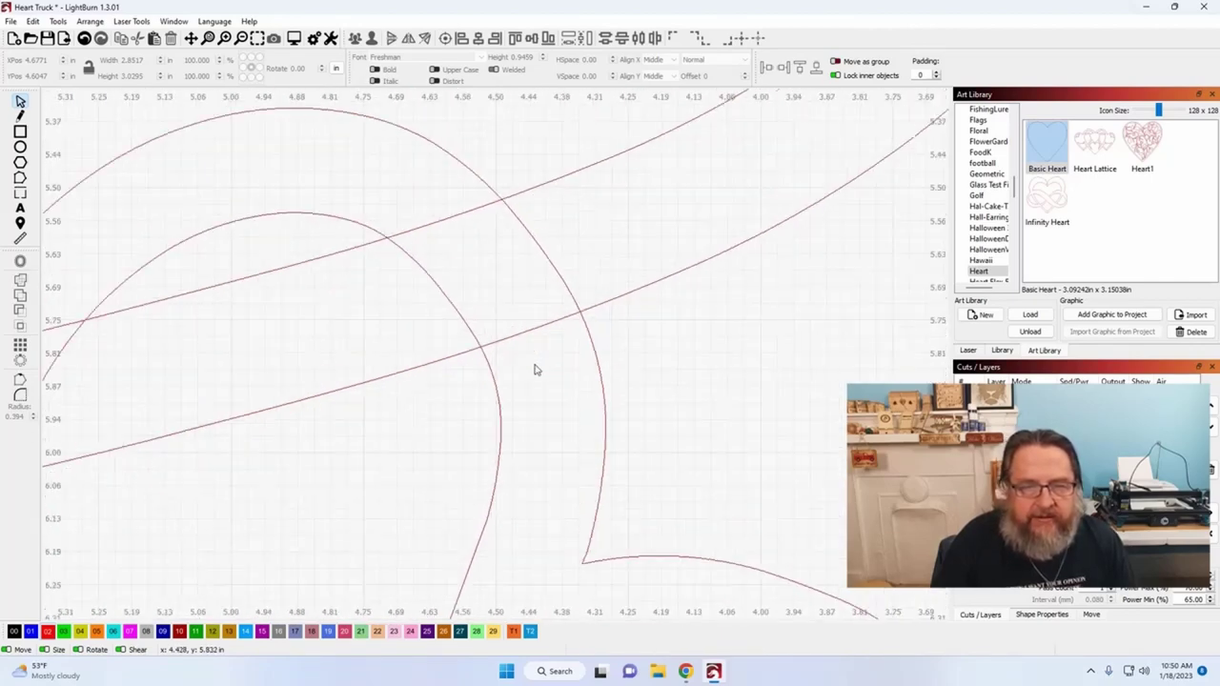
scroll(572, 385, up, 3)
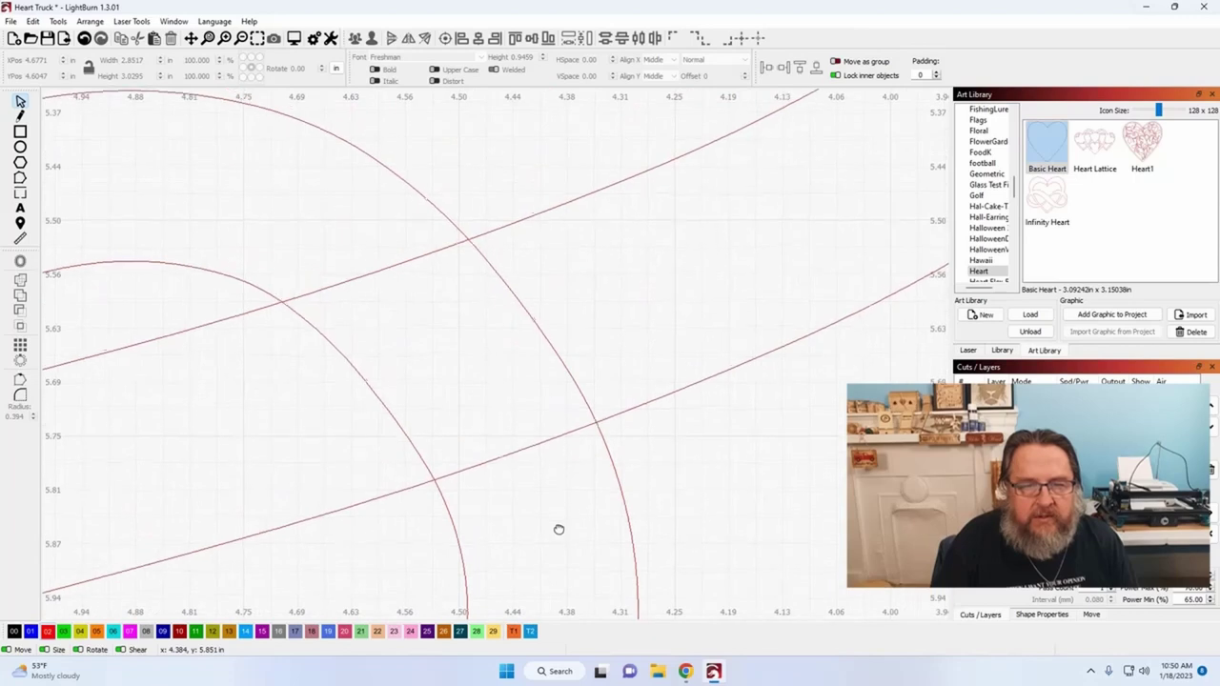
click(372, 391)
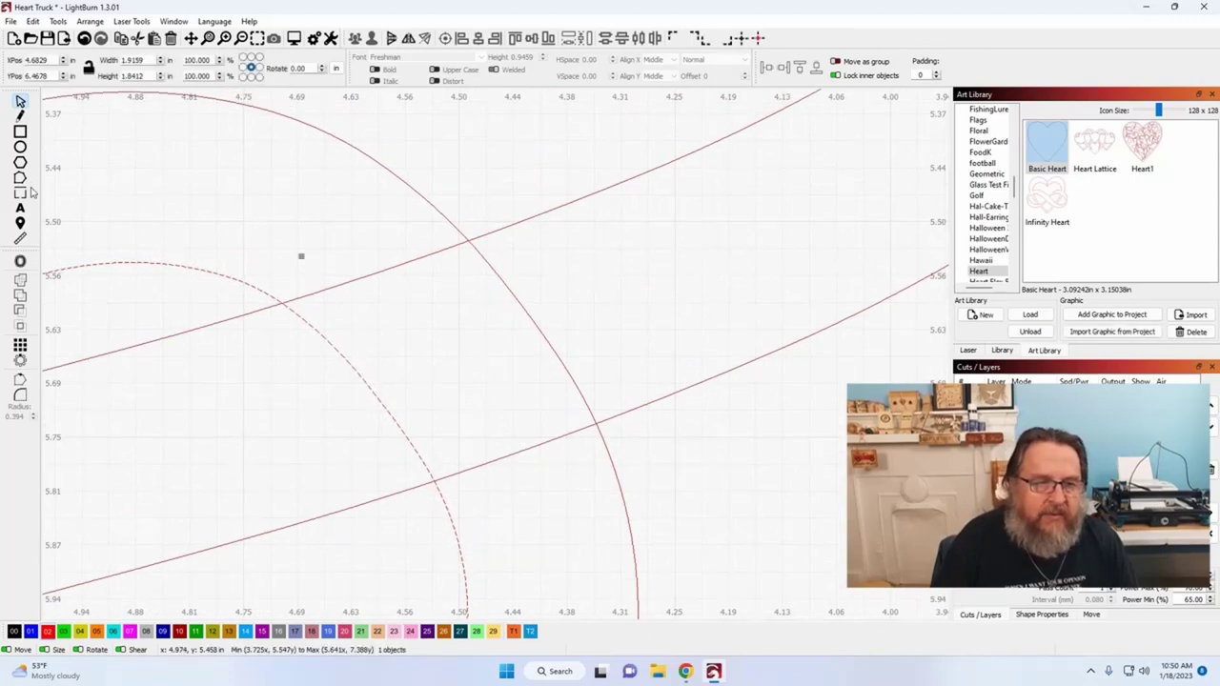
click(20, 178)
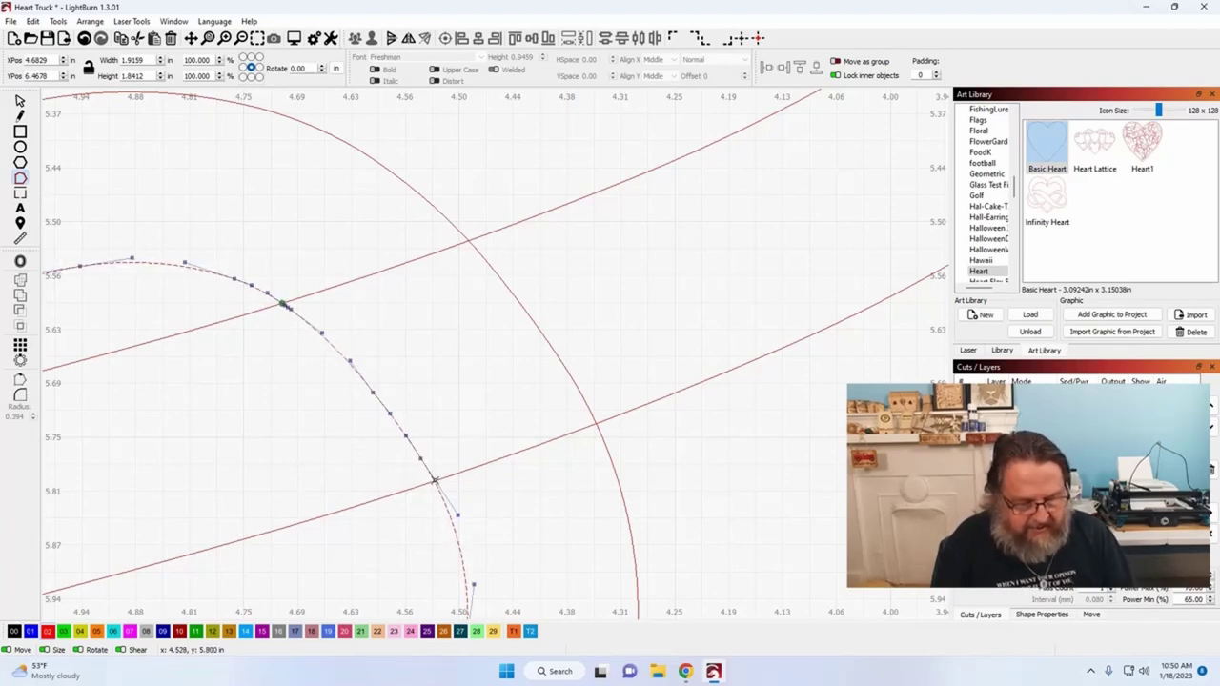
key(i)
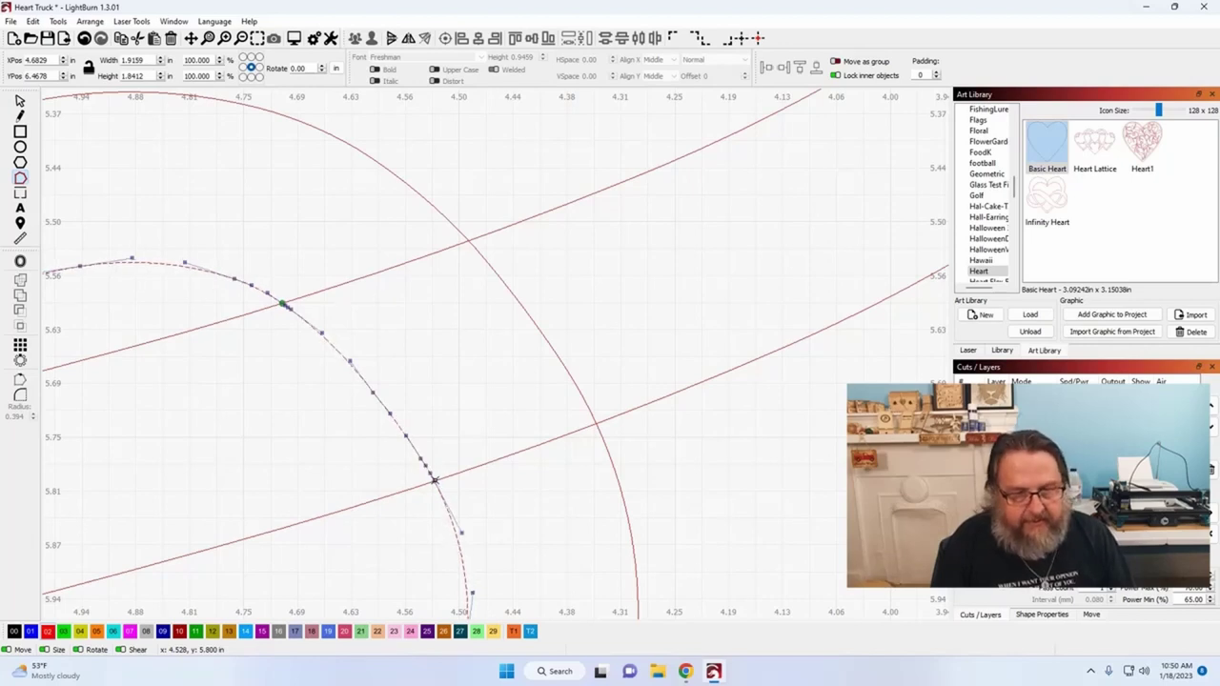
key(Escape)
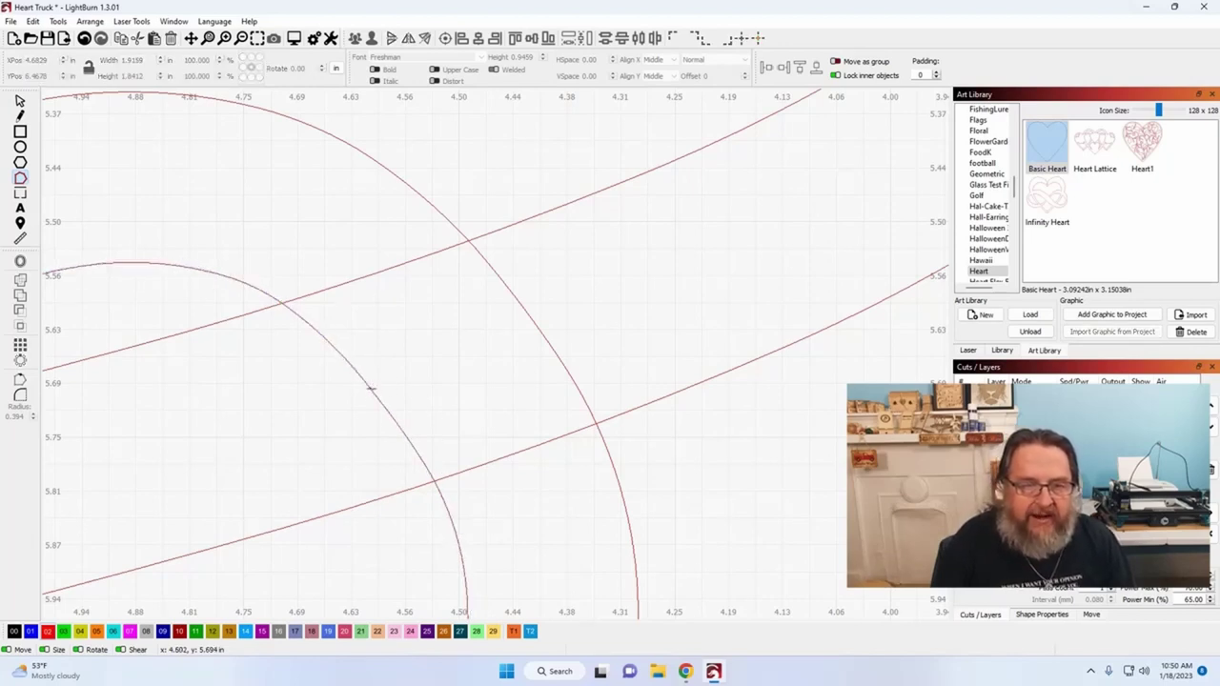
click(370, 389)
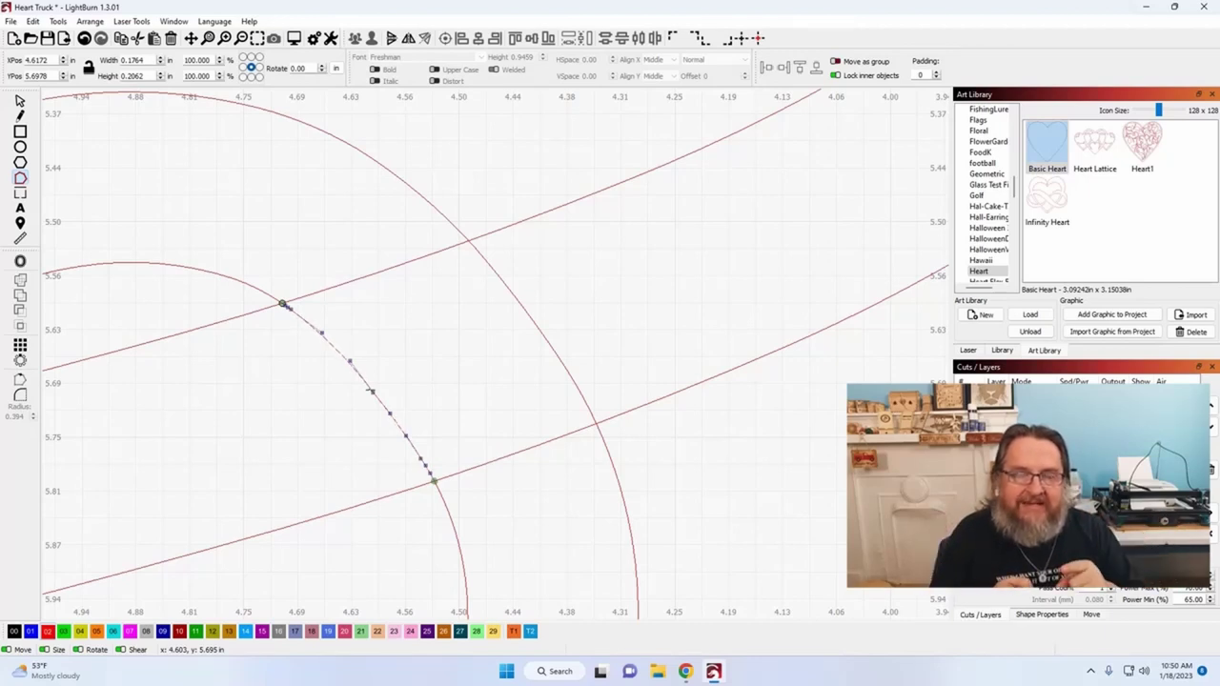
click(14, 632)
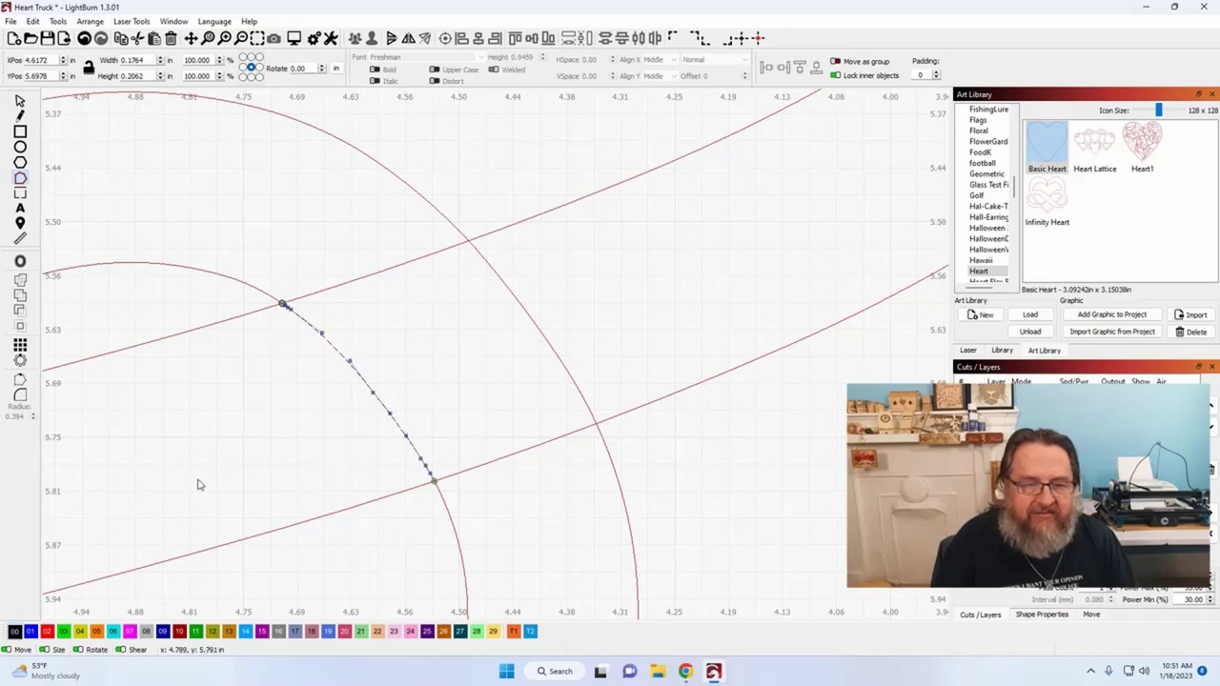
Break the smaller heart's outer outline at the same right-hand crossings and assign the segment between them to layer 00.
click(536, 326)
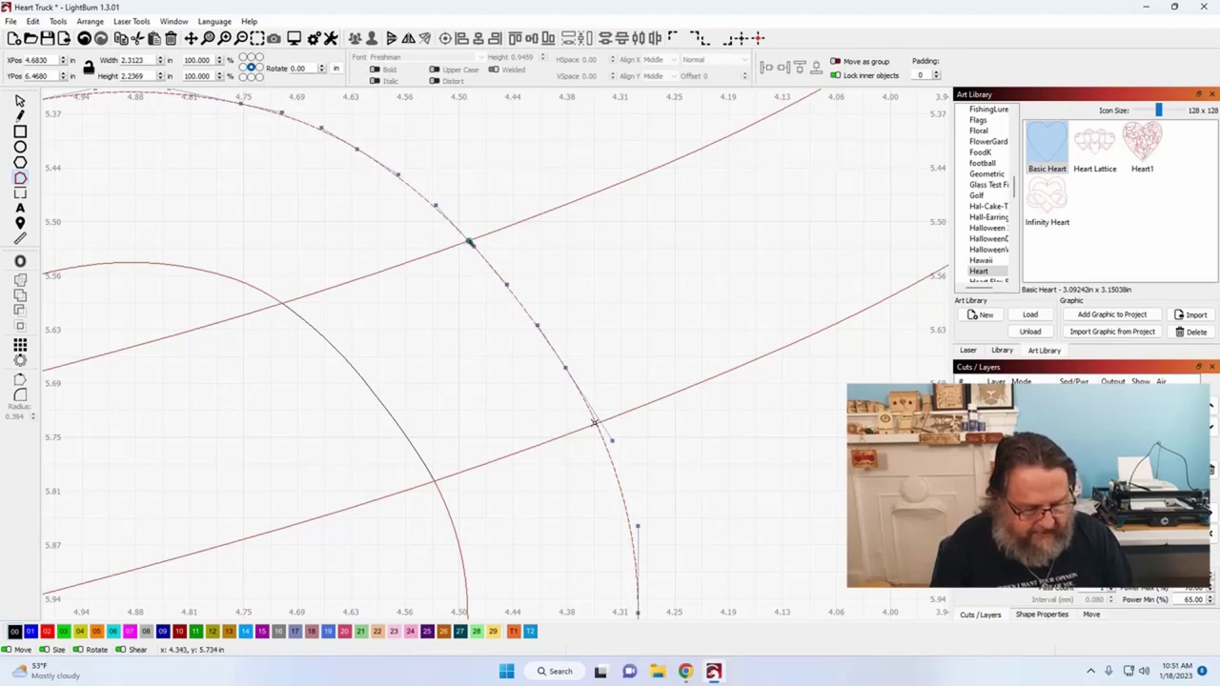
key(b)
click(551, 341)
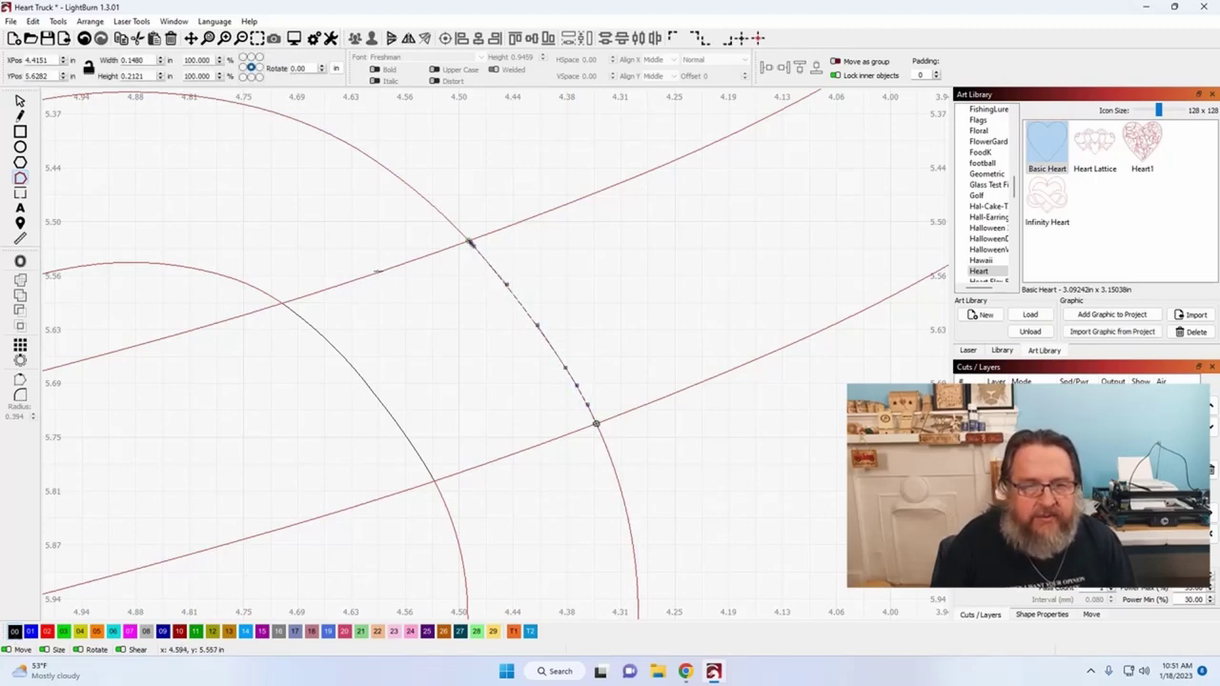
Trim away the large heart's inner and outer outlines where they pass between the smaller heart's two outlines at the right-hand crossing.
click(378, 272)
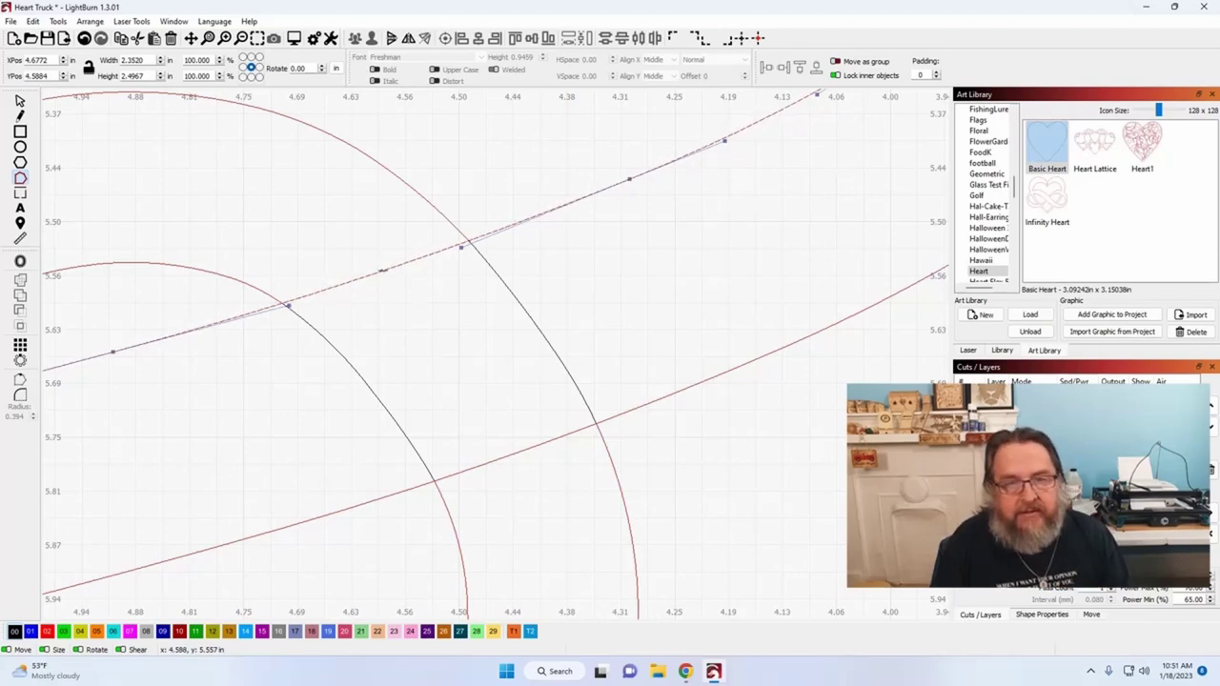
key(t)
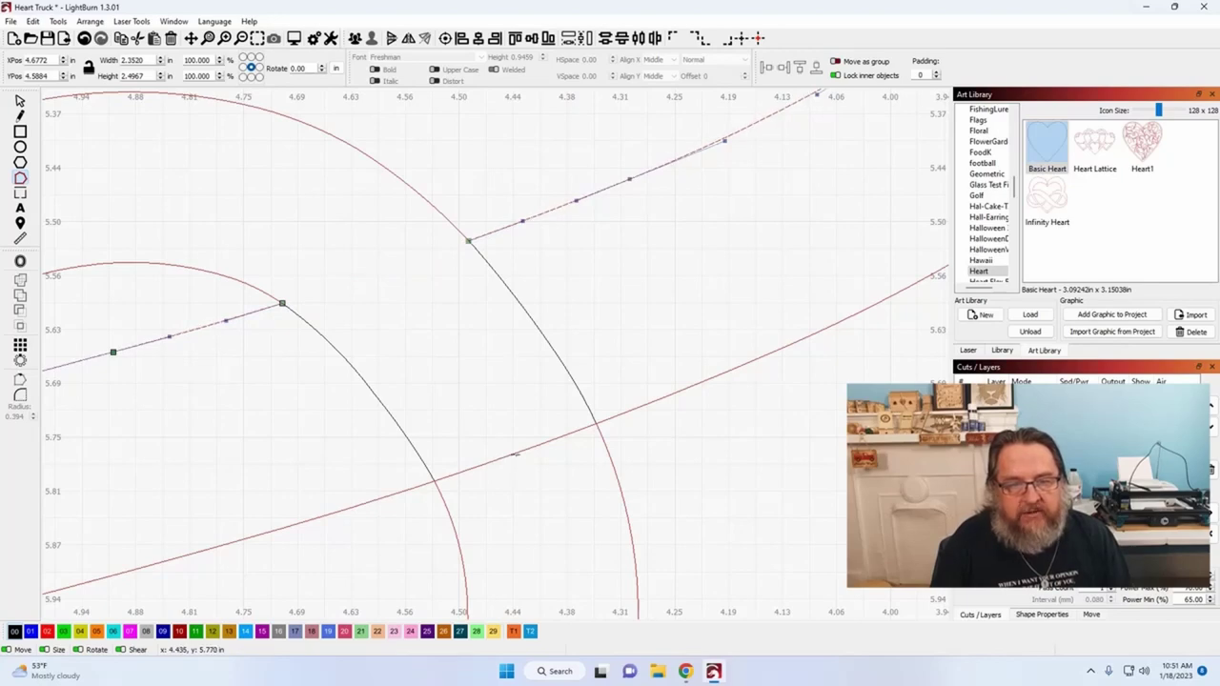
click(515, 455)
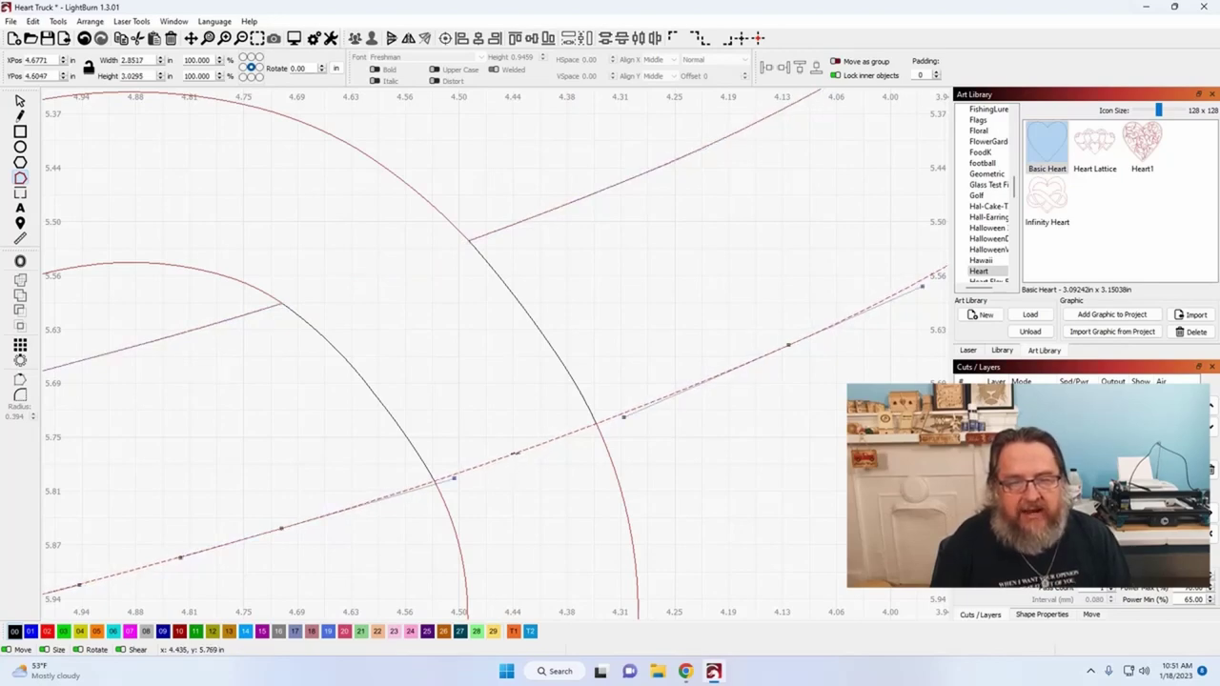
key(t)
Trim away the smaller heart's inner and outer outlines where they pass between the large heart's two outlines at the left-hand crossing.
scroll(512, 451, down, 4)
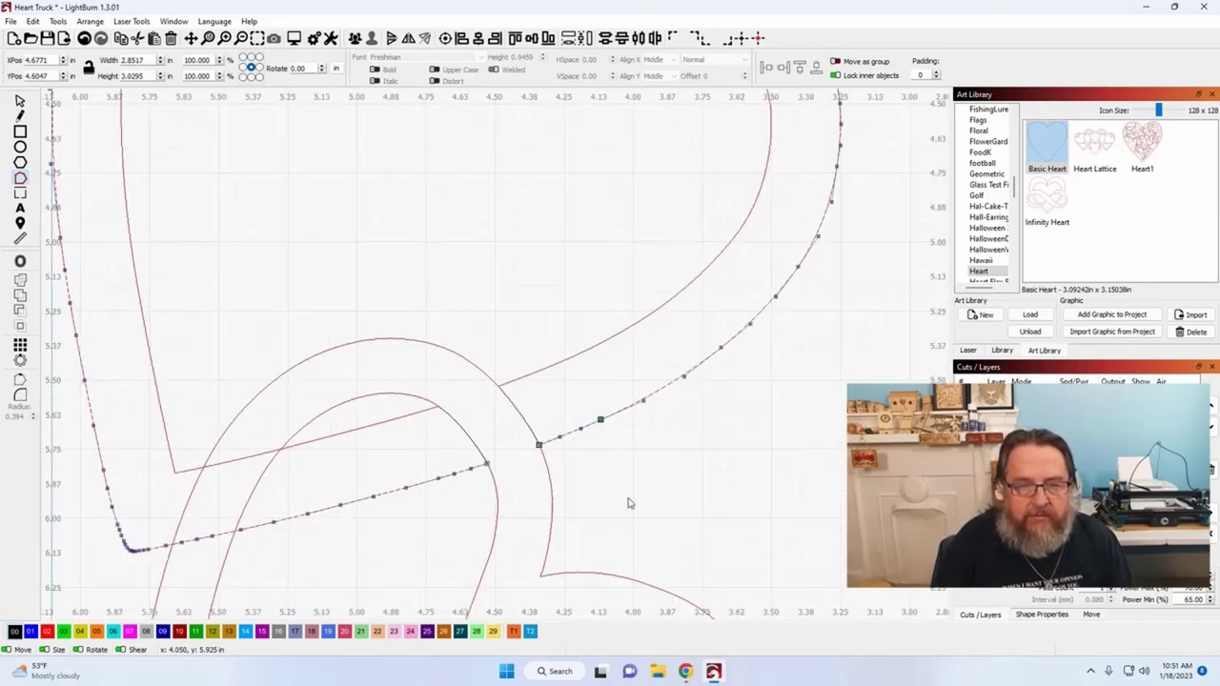
drag(628, 503, 779, 427)
scroll(336, 443, up, 2)
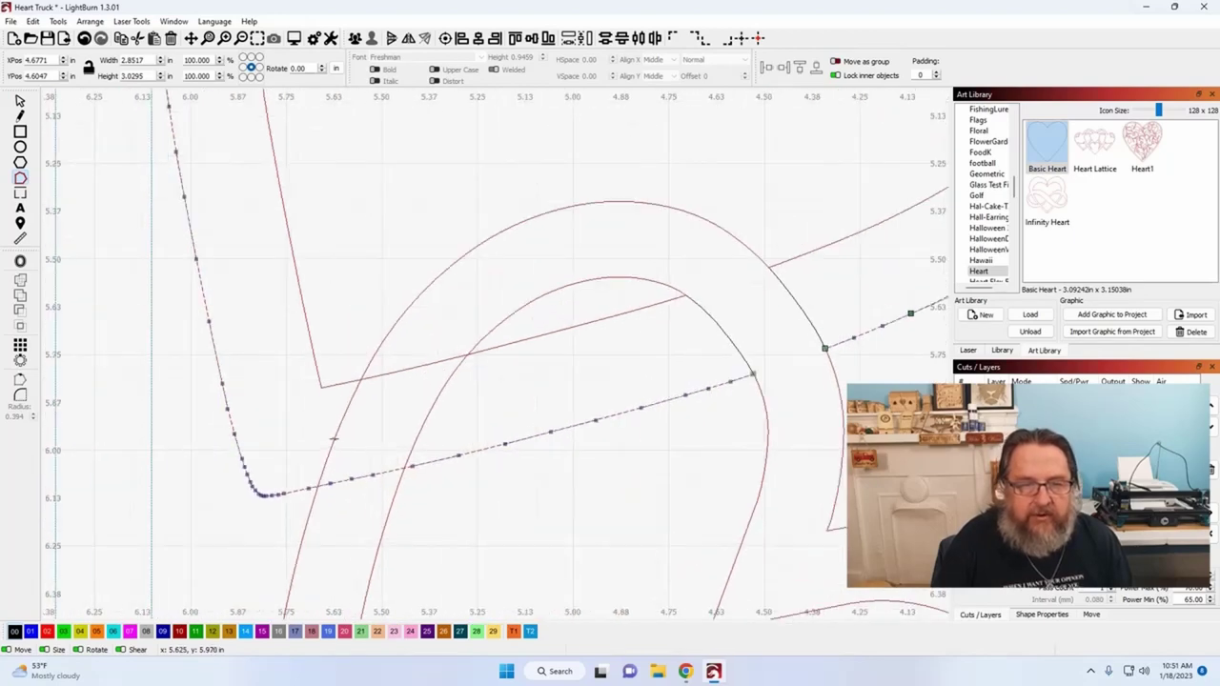
scroll(334, 441, up, 1)
scroll(345, 454, down, 1)
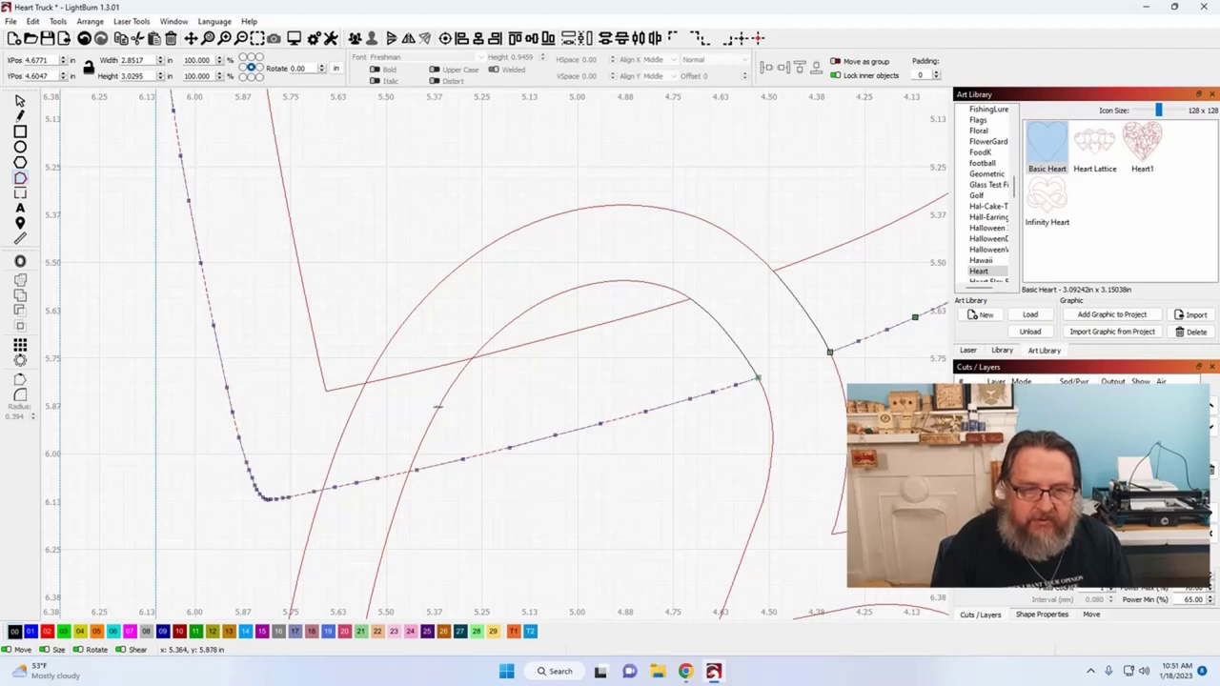
click(438, 407)
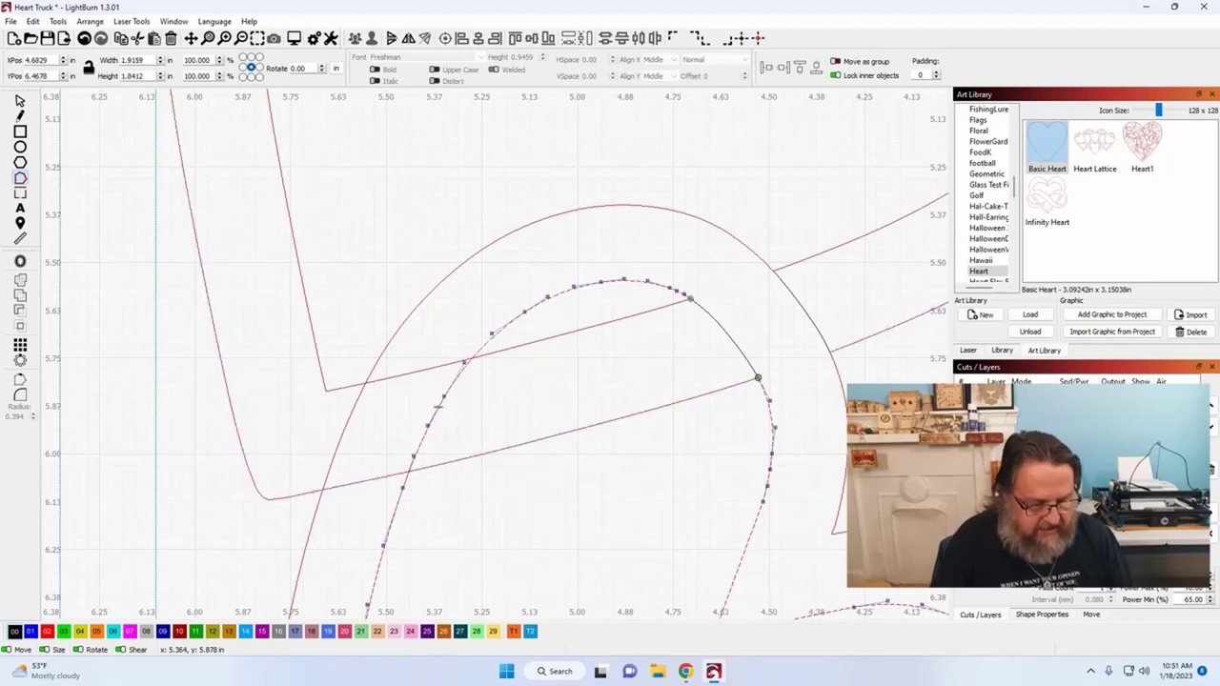
key(t)
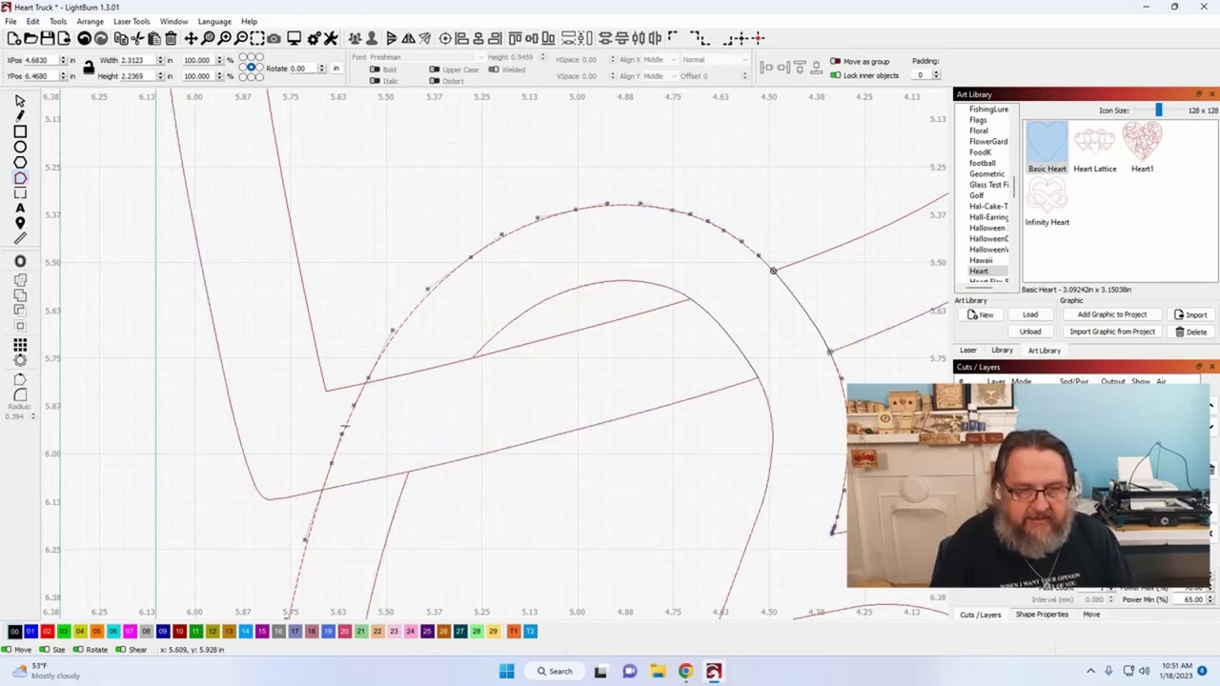
click(343, 427)
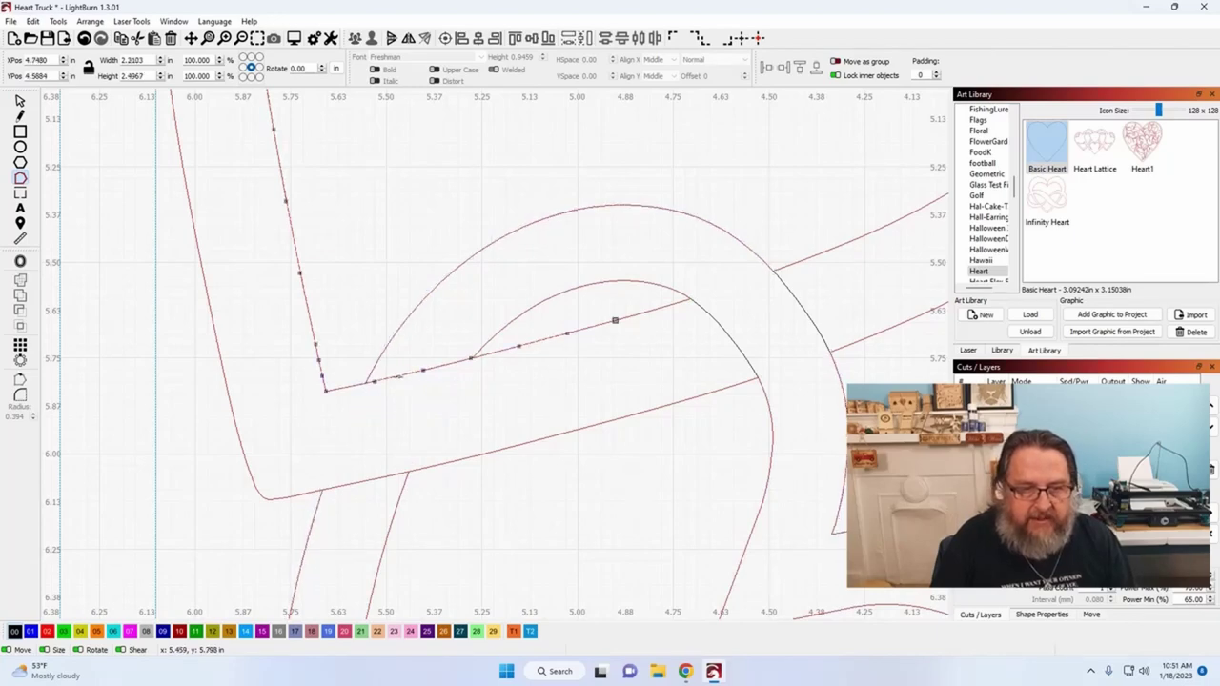
Break the large heart's inner outline where the smaller heart's two left-hand outlines meet it and assign the segment between to layer 00.
scroll(412, 380, up, 8)
drag(529, 461, 444, 474)
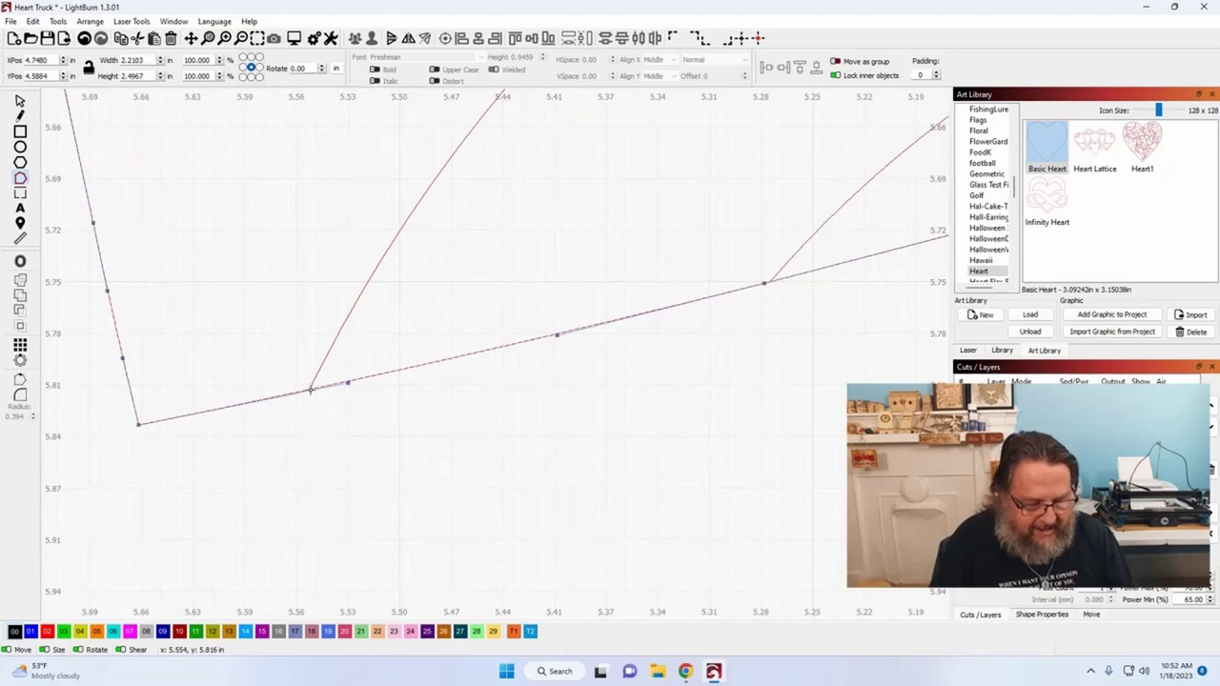
key(Escape)
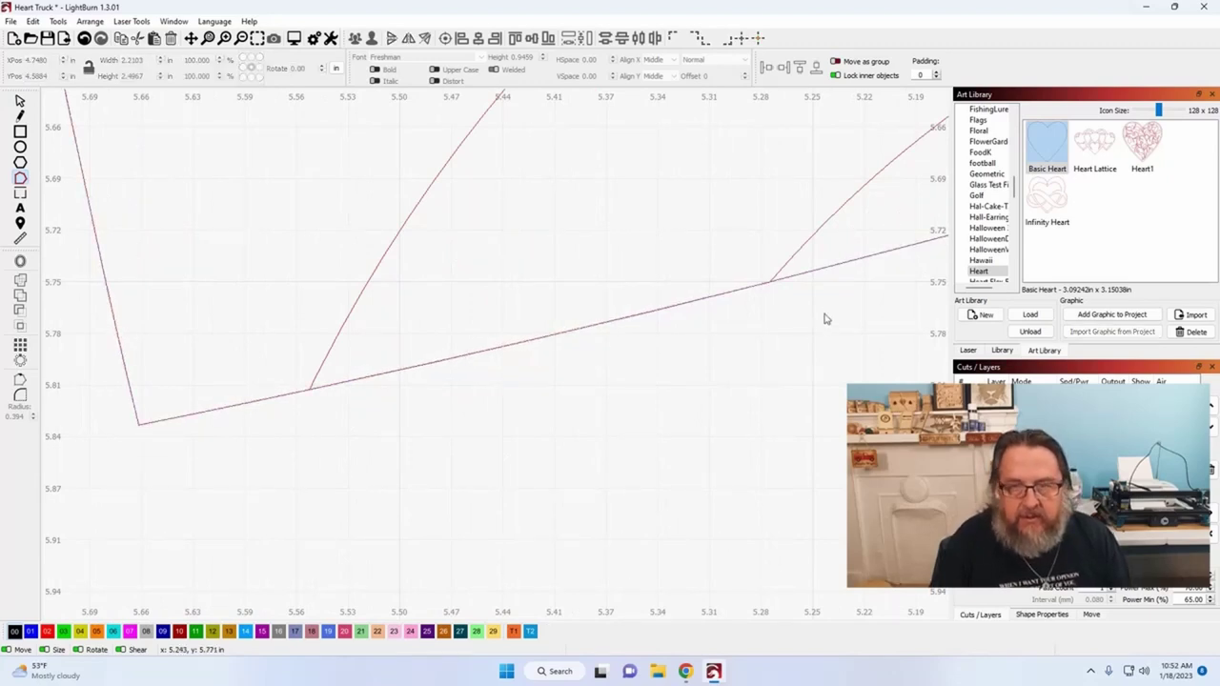
click(774, 281)
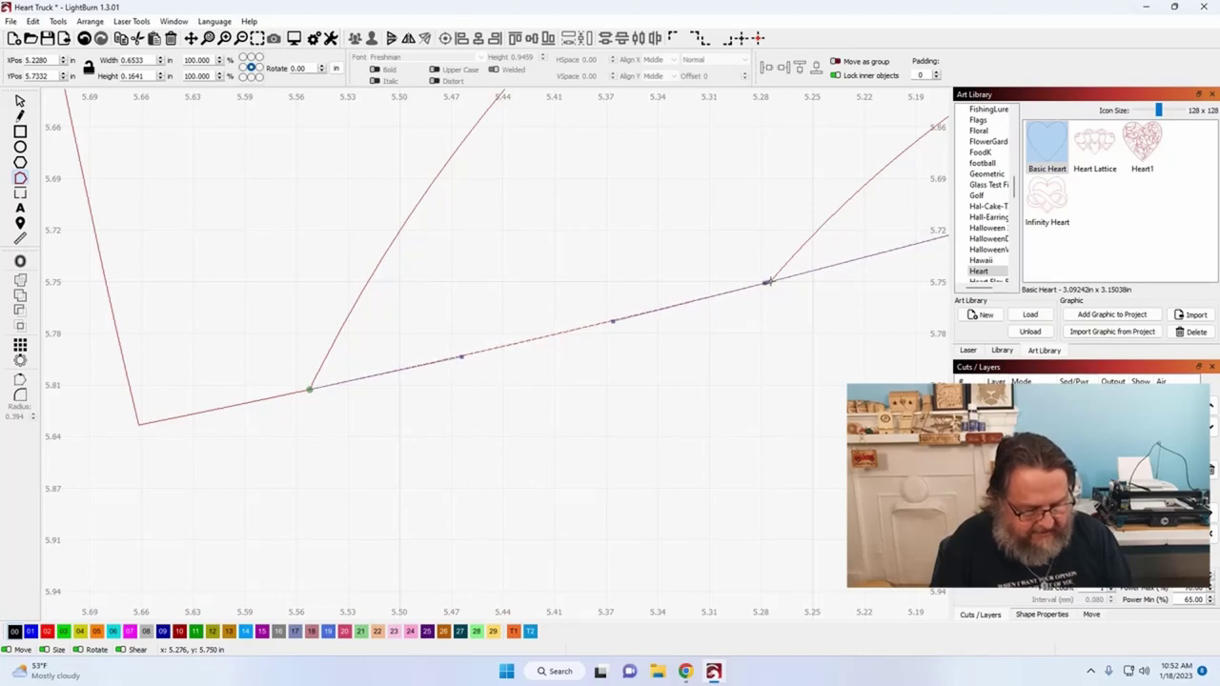
key(Escape)
click(570, 330)
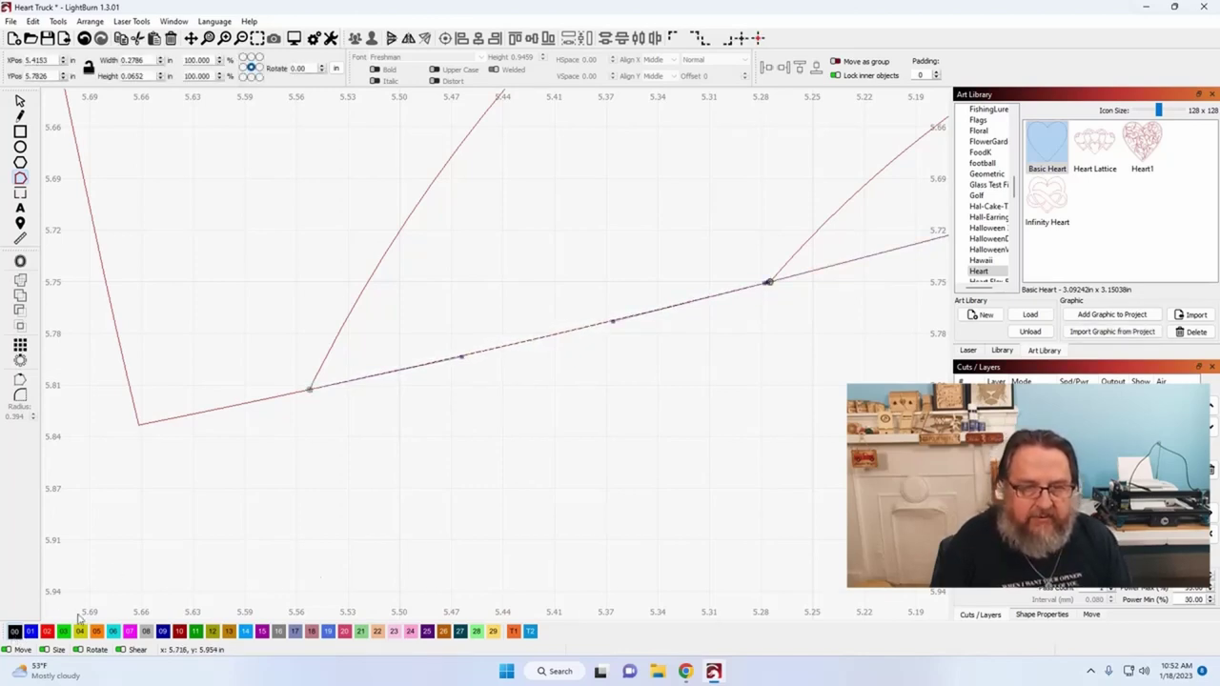
Break the large heart's outer outline where the smaller heart's two left-hand outlines meet it and assign the segment between to layer 00.
scroll(441, 505, down, 3)
drag(442, 512, 459, 335)
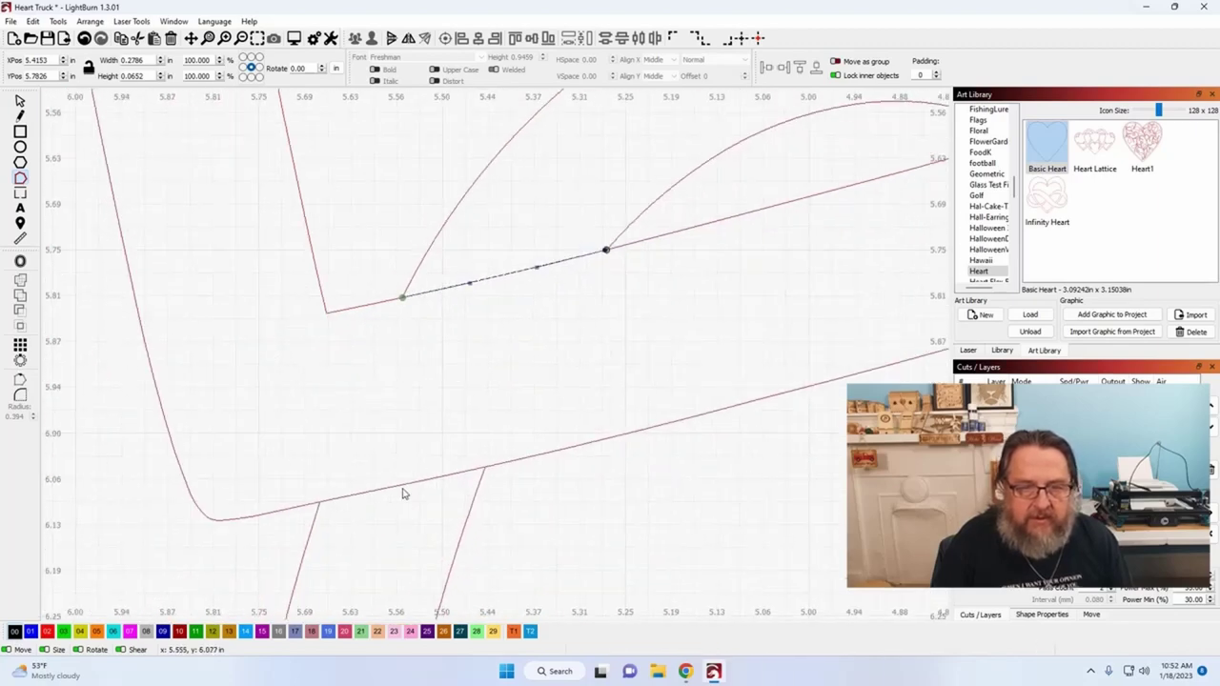
click(389, 491)
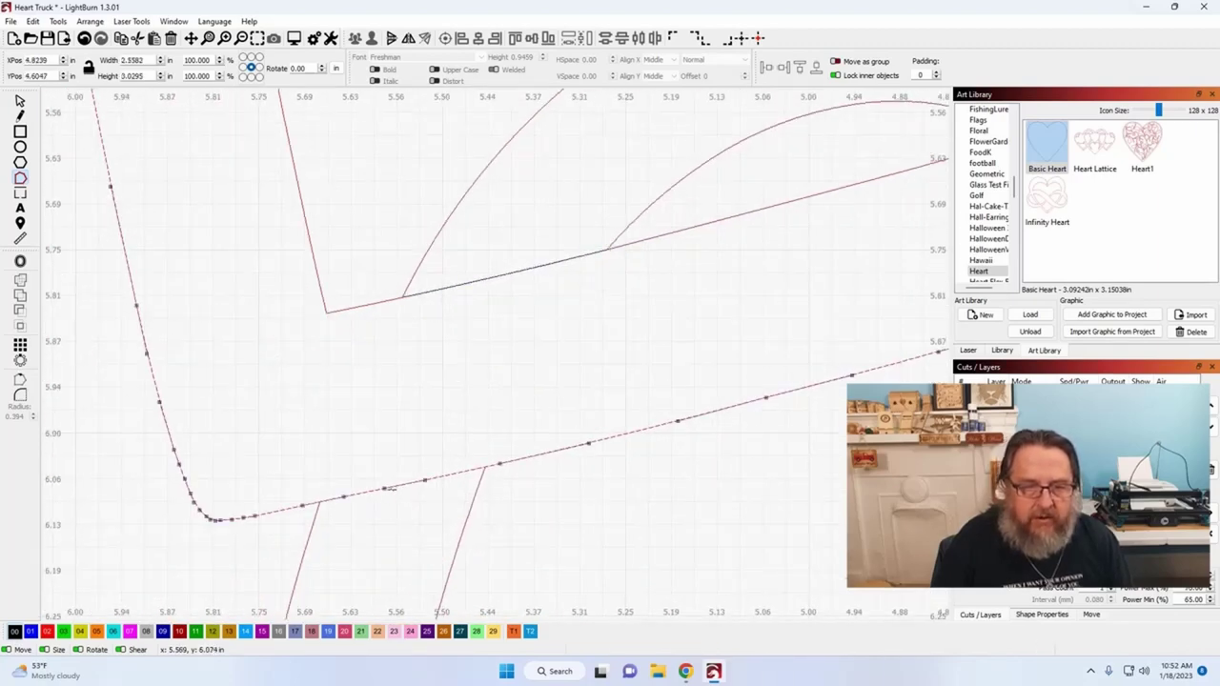
scroll(453, 482, up, 1)
scroll(428, 362, up, 5)
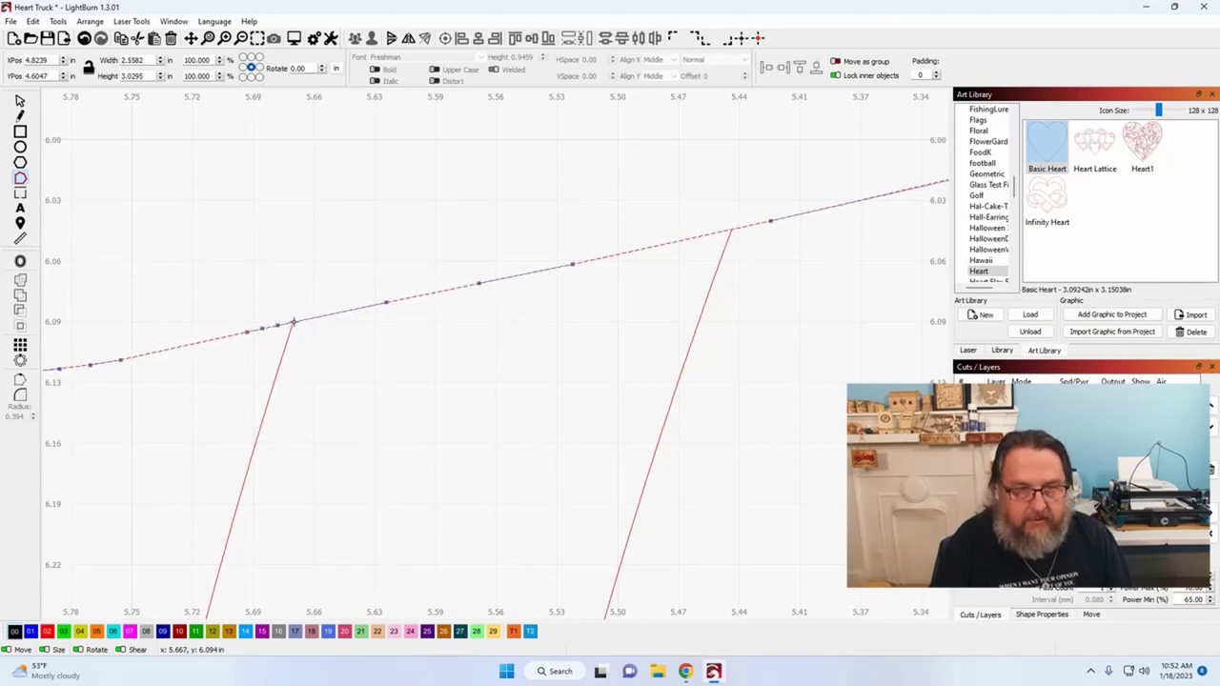
key(Escape)
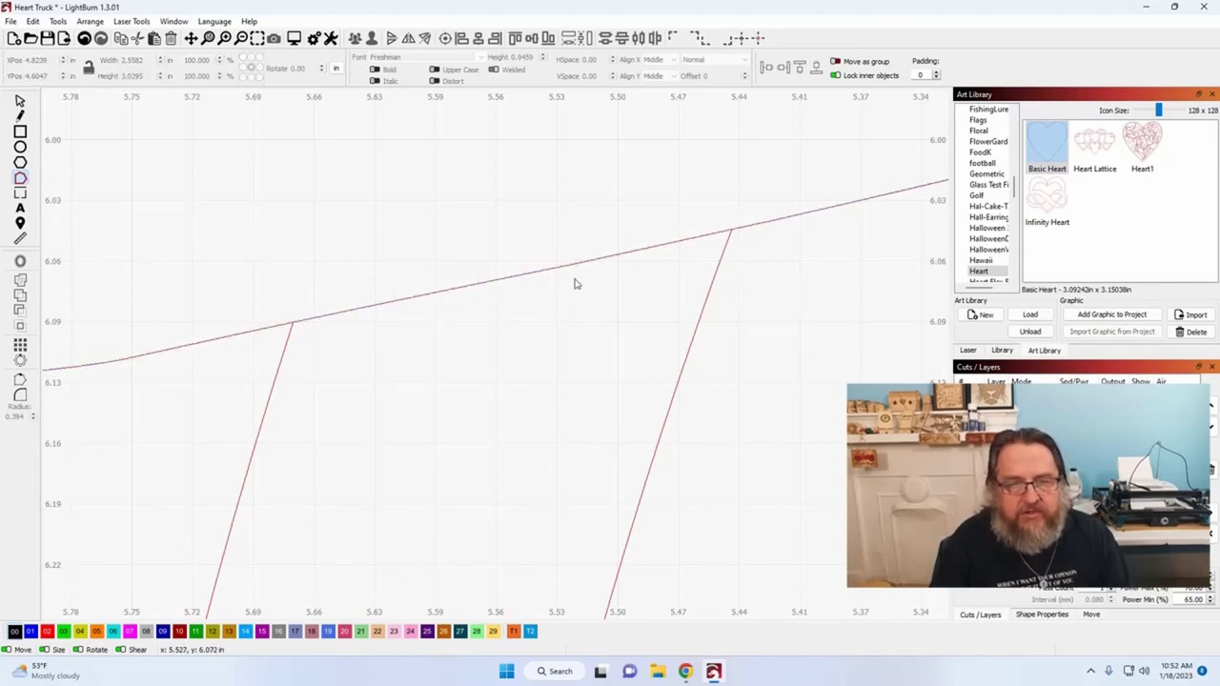
click(732, 229)
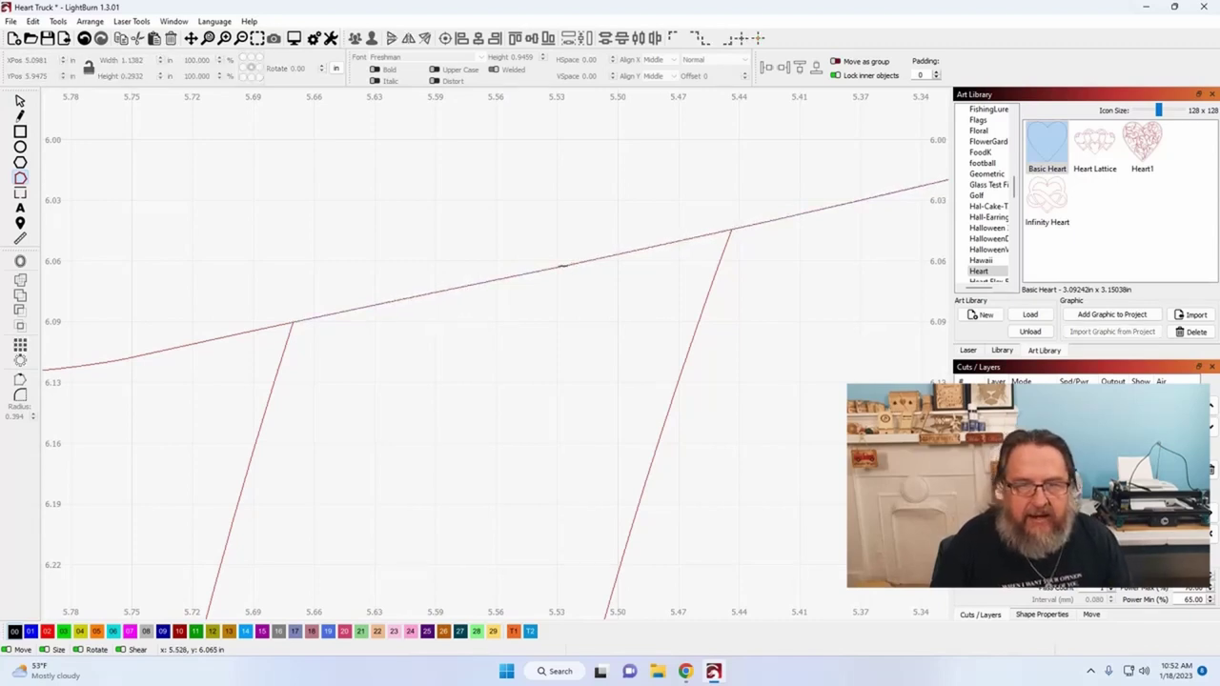
click(561, 266)
scroll(562, 267, down, 3)
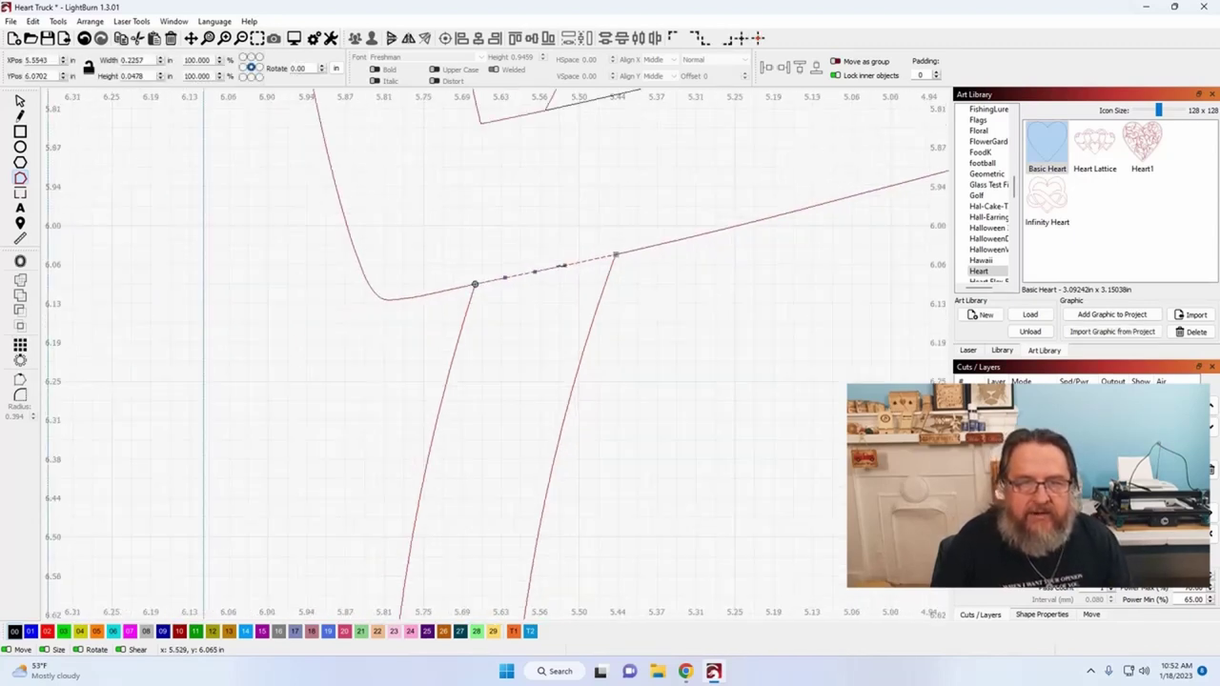
click(15, 631)
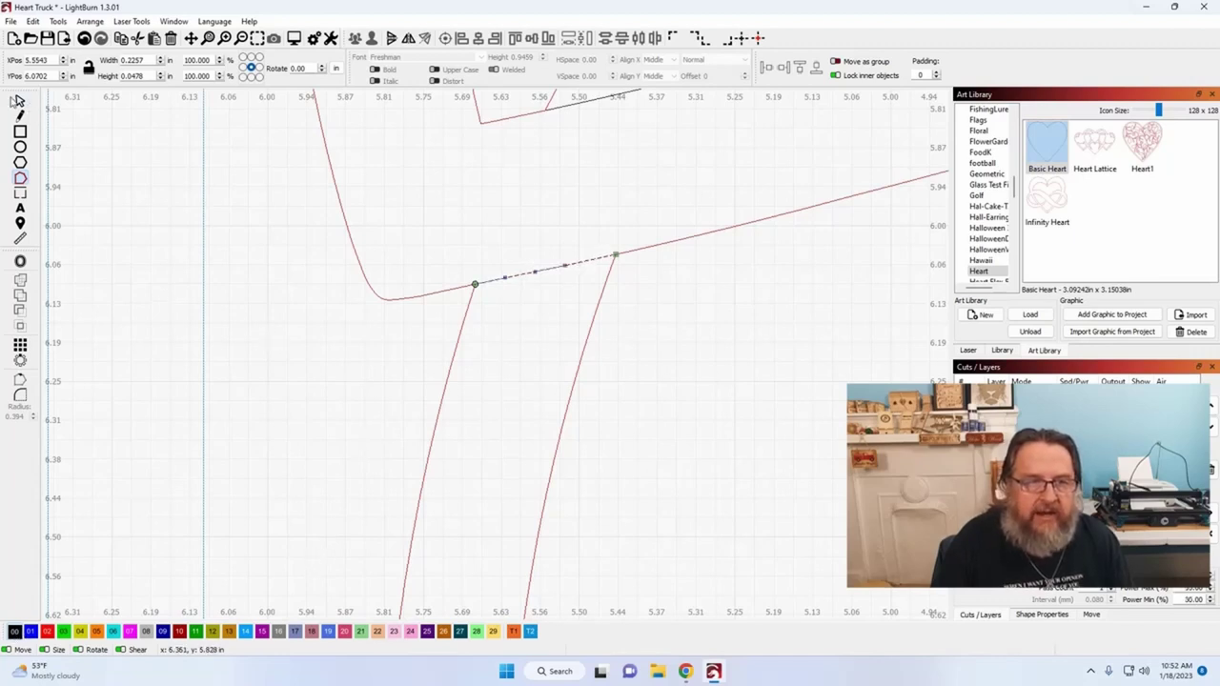
click(19, 101)
click(130, 231)
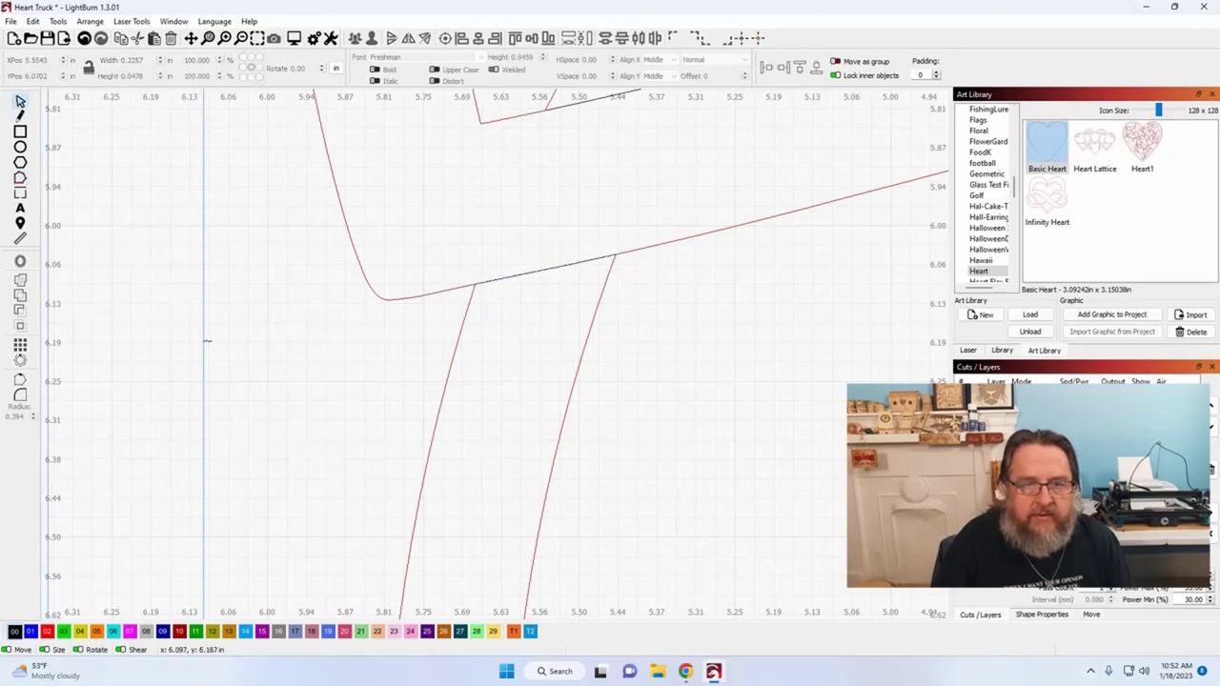
Examine the interlaced crossing of the top two hearts and the overlap between the second and third hearts.
scroll(111, 575, down, 1)
scroll(766, 581, down, 1)
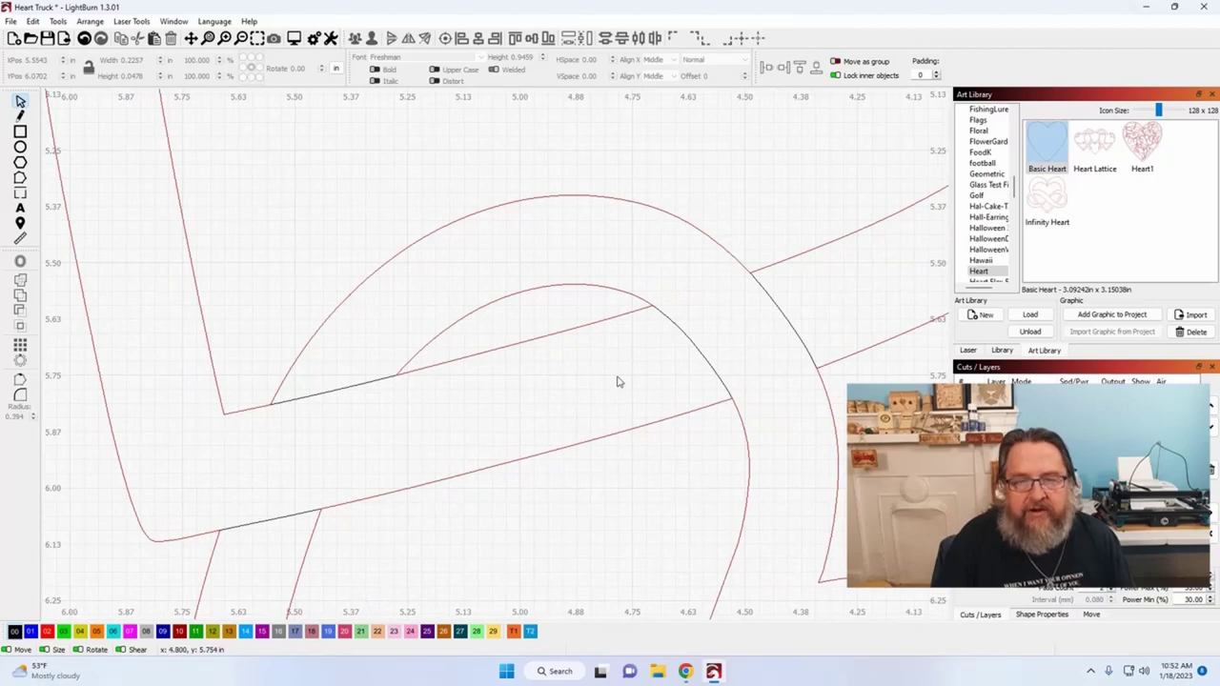
scroll(575, 567, down, 5)
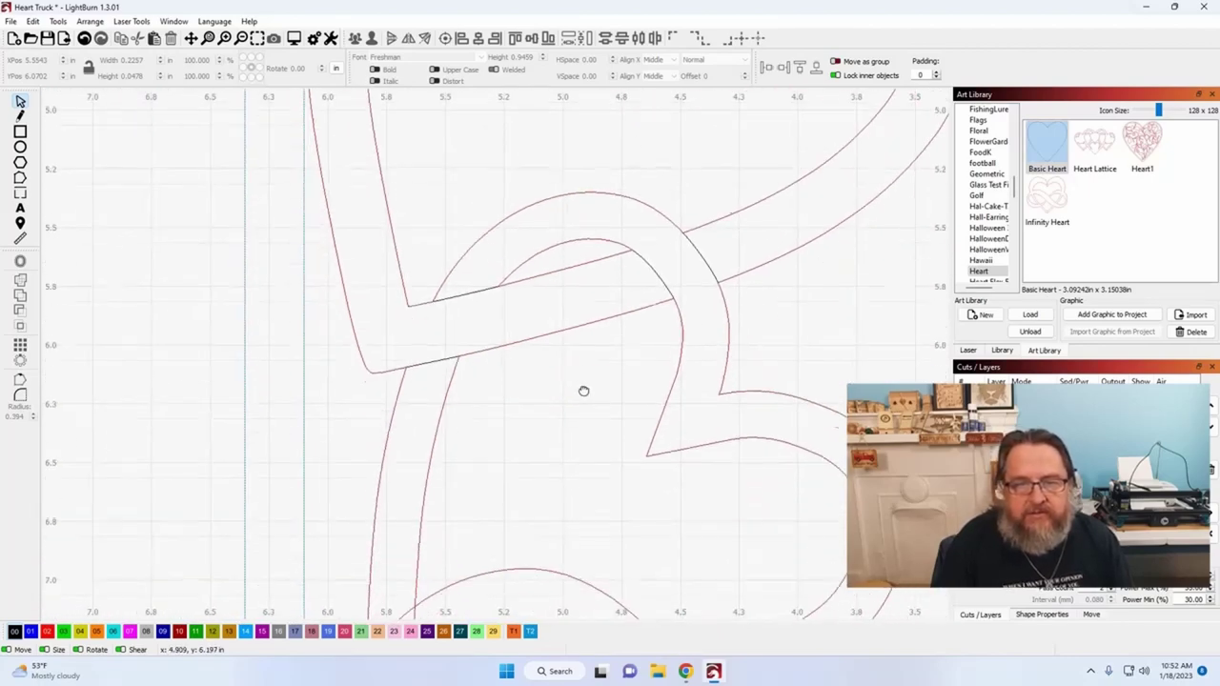
scroll(573, 387, down, 4)
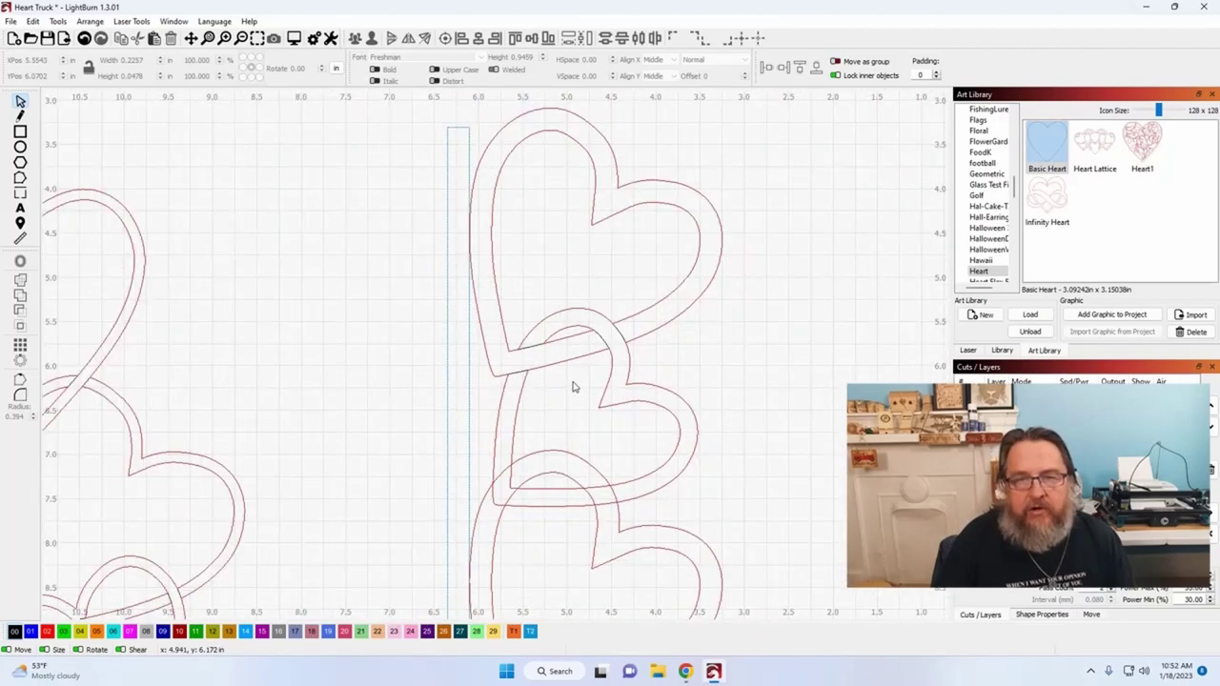
scroll(559, 308, down, 3)
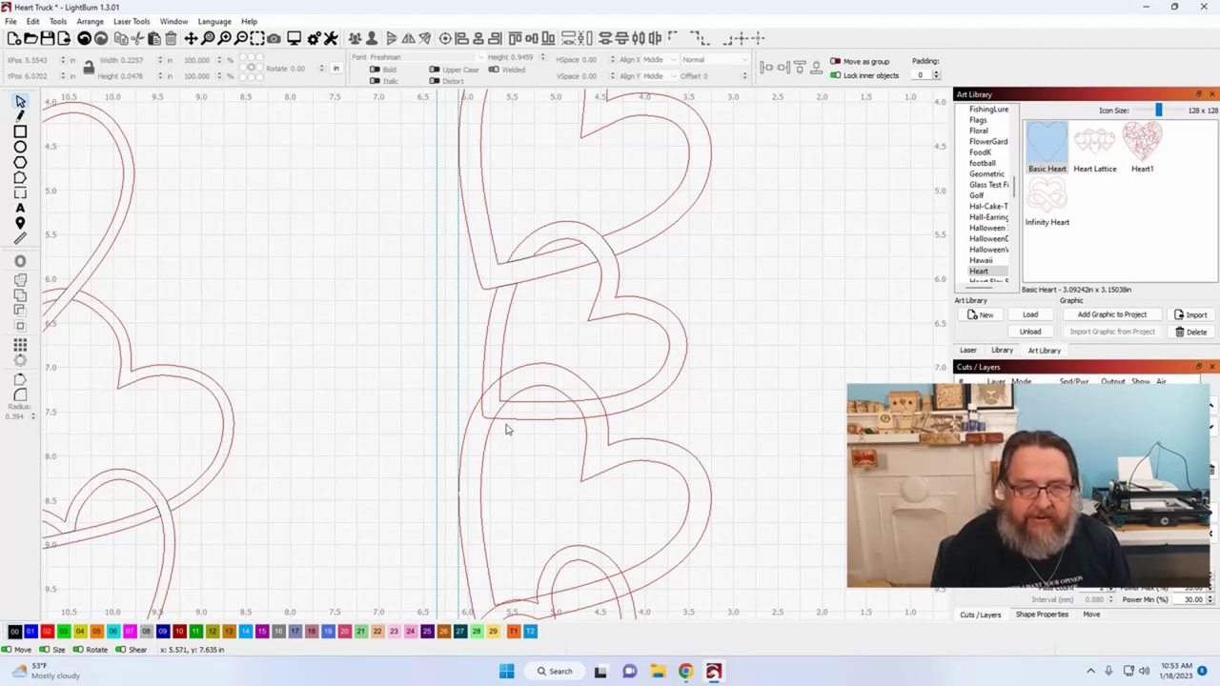
scroll(542, 453, up, 2)
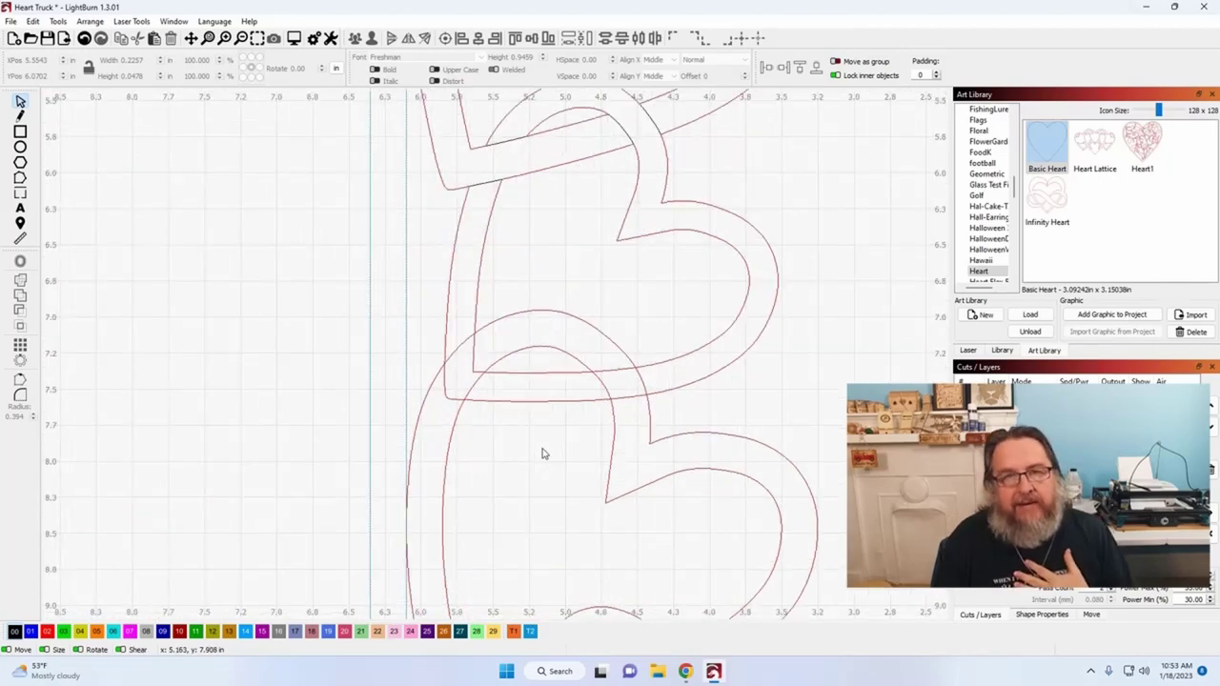
scroll(543, 456, down, 2)
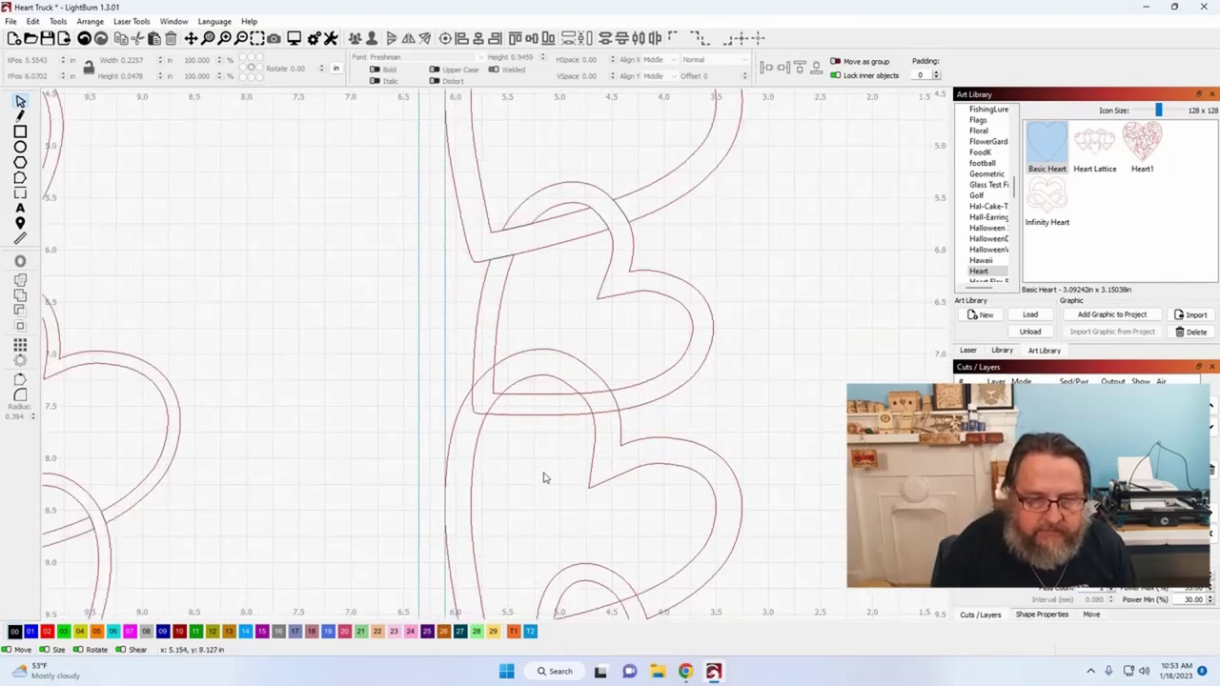
scroll(543, 477, up, 3)
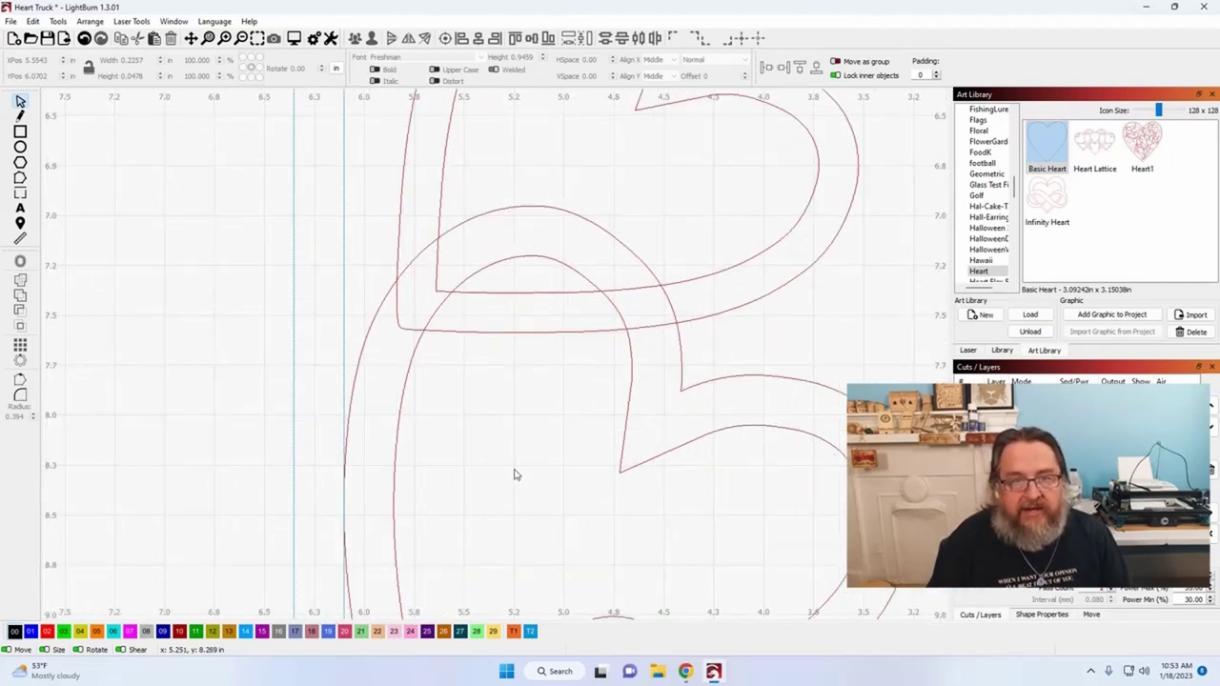
At the second and third hearts' right-hand crossing, trim the second heart's outlines inside the third heart's band and assign the third heart's segments to layer 00.
scroll(548, 381, down, 2)
click(637, 408)
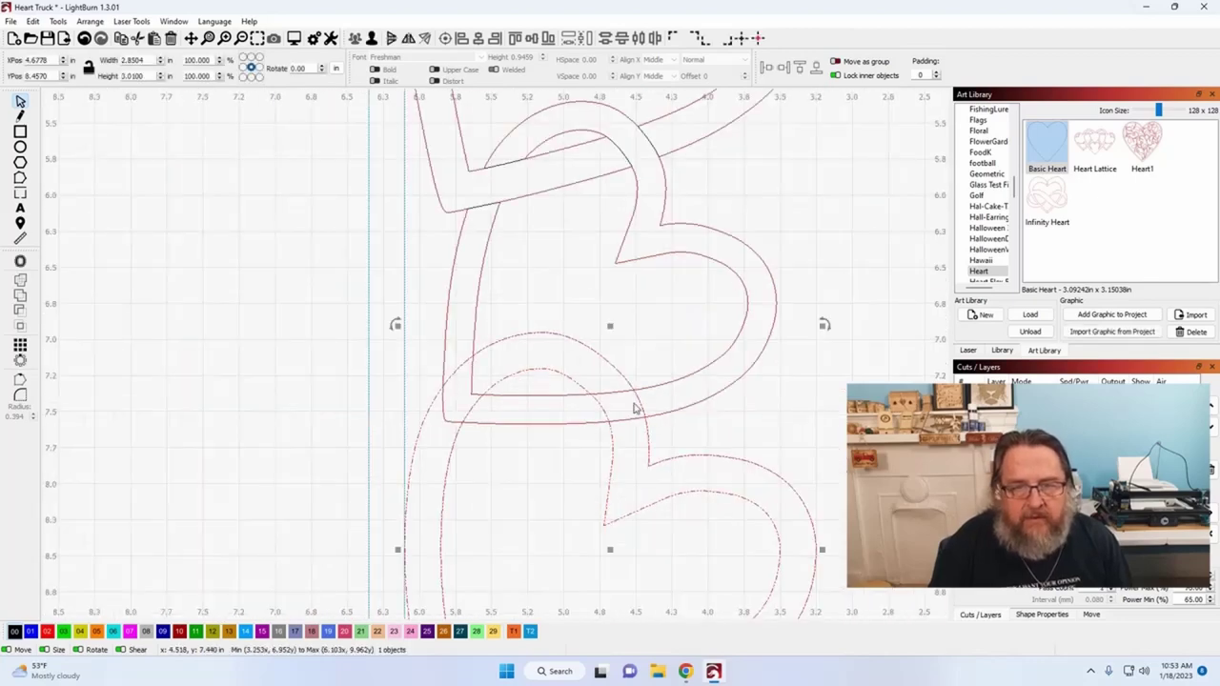
key(ctrl+grave)
scroll(637, 396, up, 6)
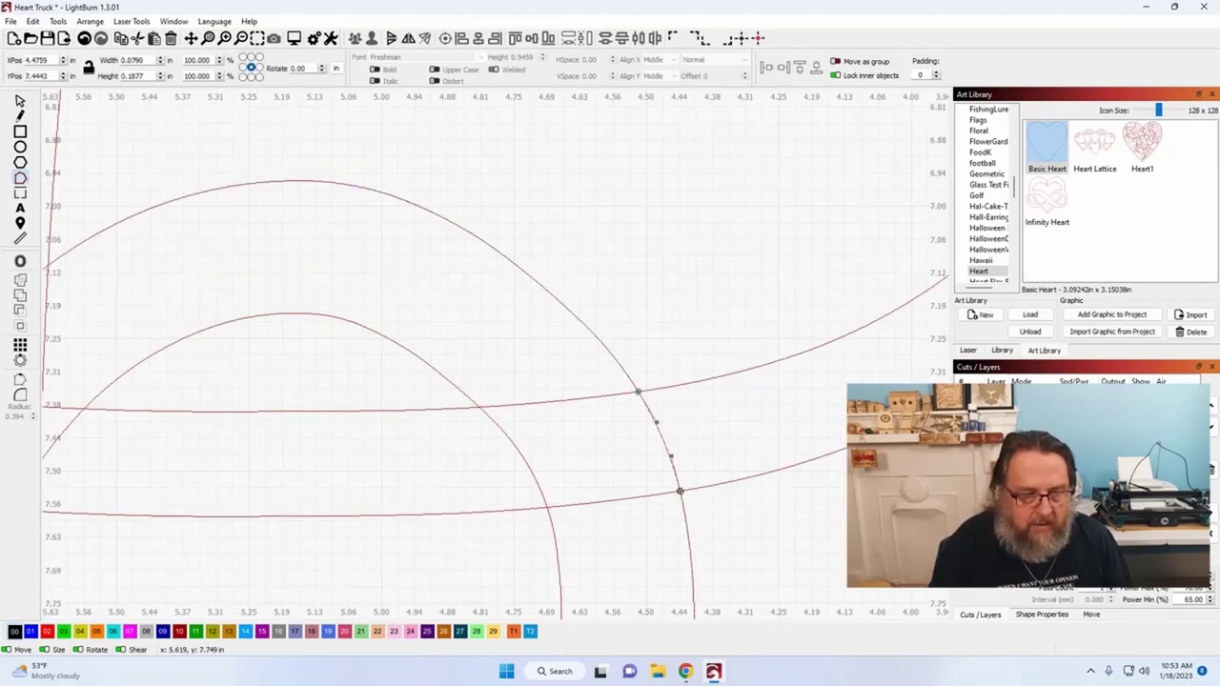
scroll(636, 393, down, 2)
scroll(652, 465, up, 2)
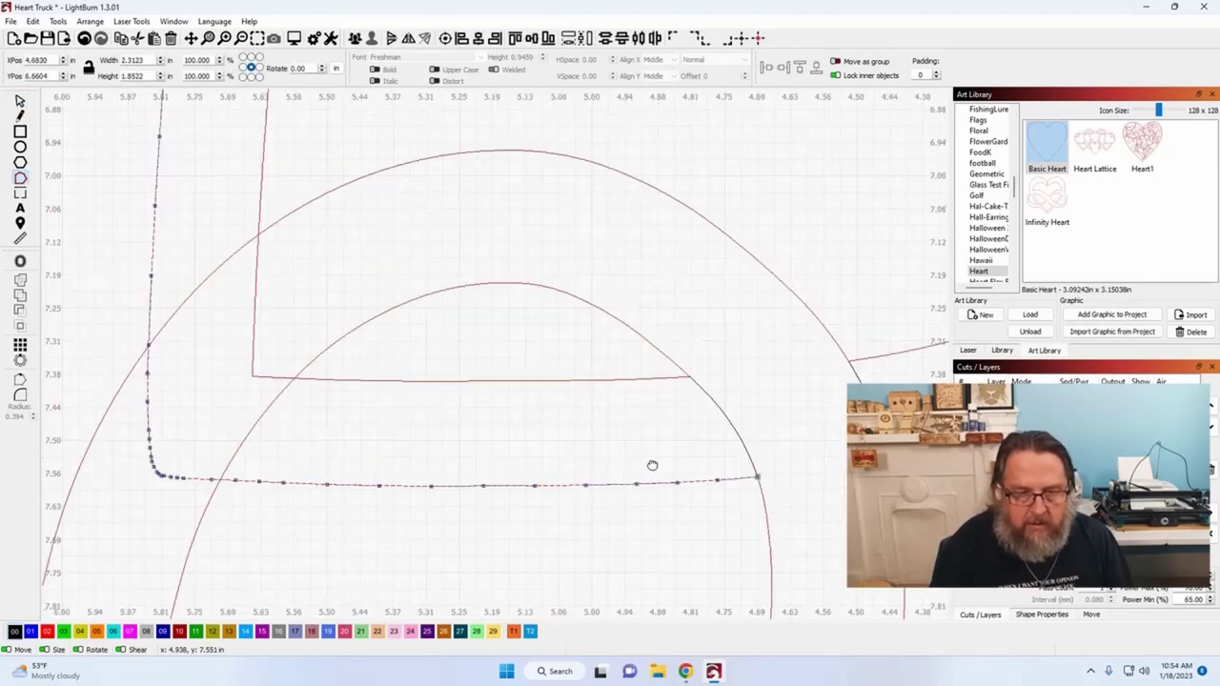
At the left-hand crossing, trim the third heart's outlines inside the second heart's band and break the second heart's corner segments out for layer 00.
scroll(652, 466, down, 2)
scroll(228, 414, up, 2)
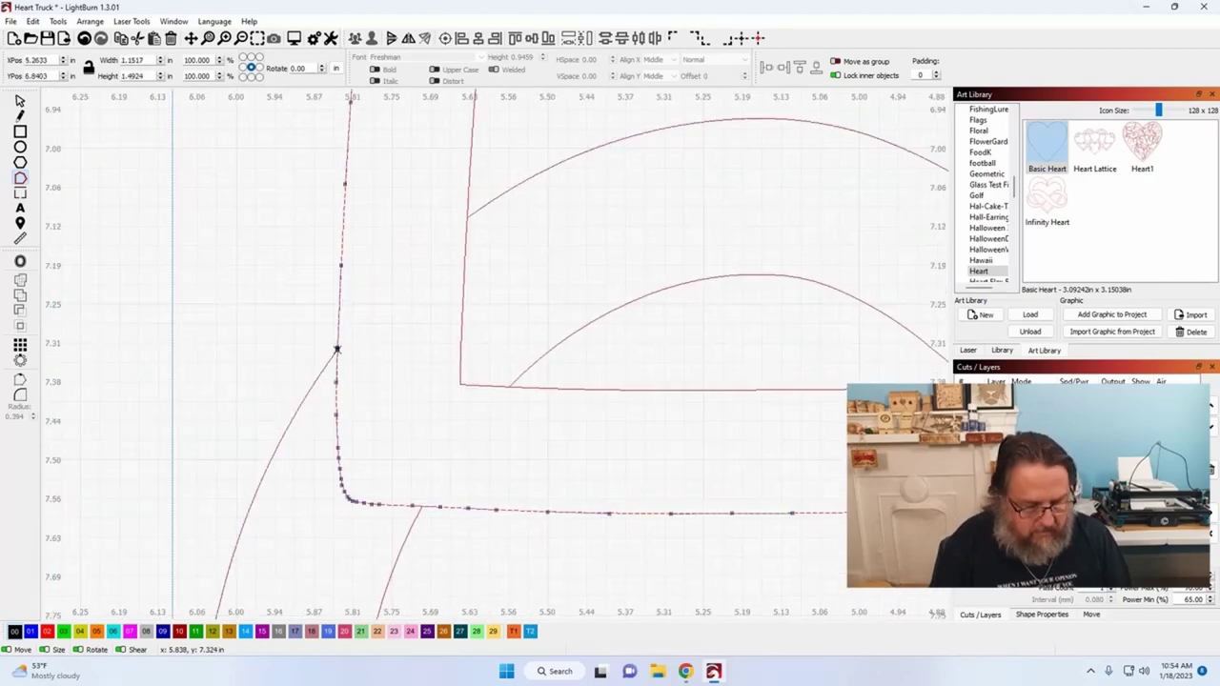
click(463, 345)
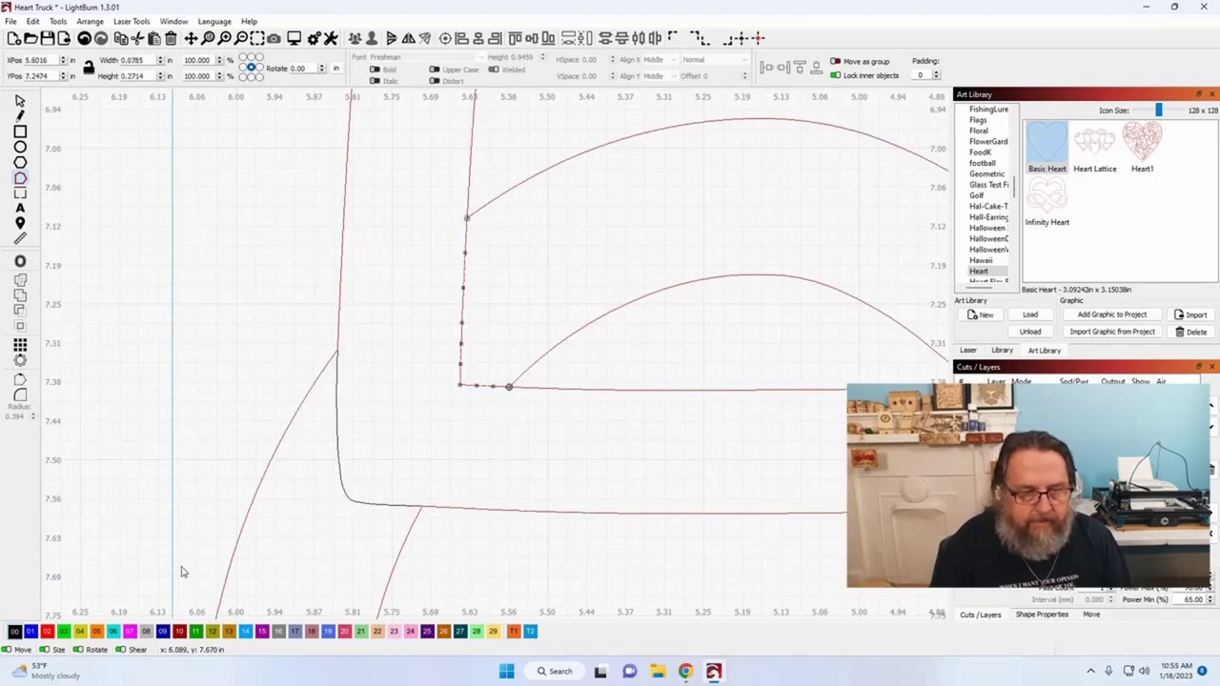
At the third and fourth hearts' right-hand crossing, trim the fourth heart's outlines inside the third heart's band and assign the third heart's segments to layer 00.
scroll(183, 572, down, 5)
click(534, 221)
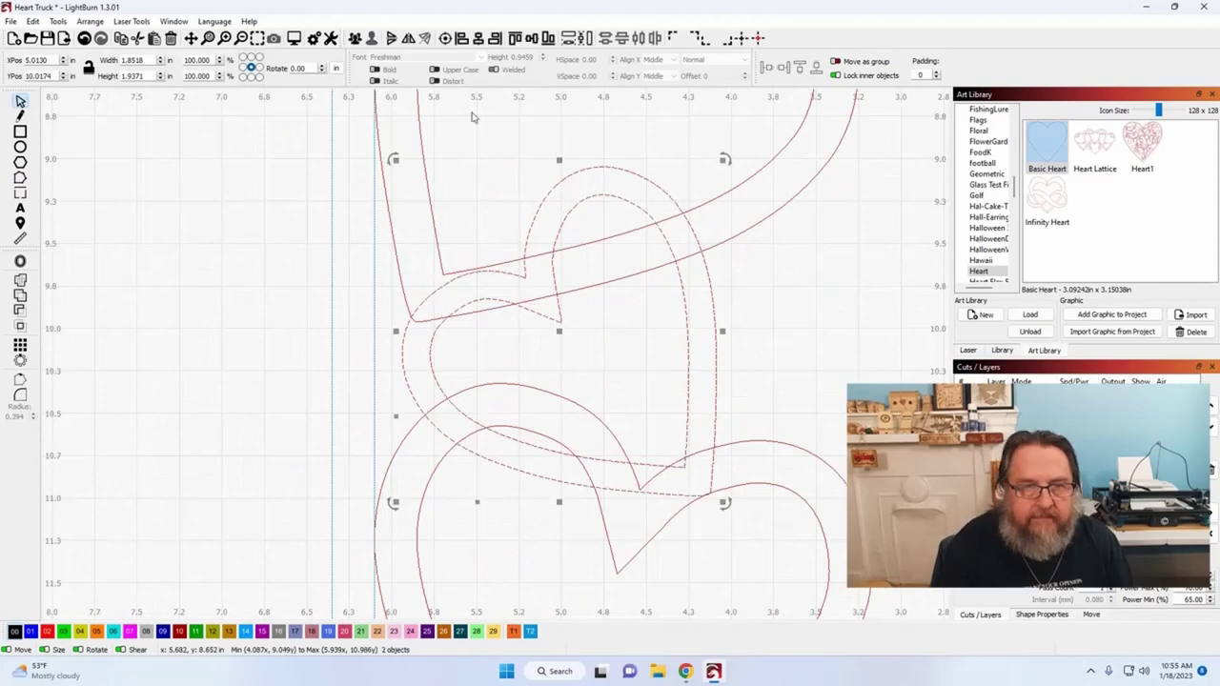
scroll(340, 180, up, 6)
key(ctrl+grave)
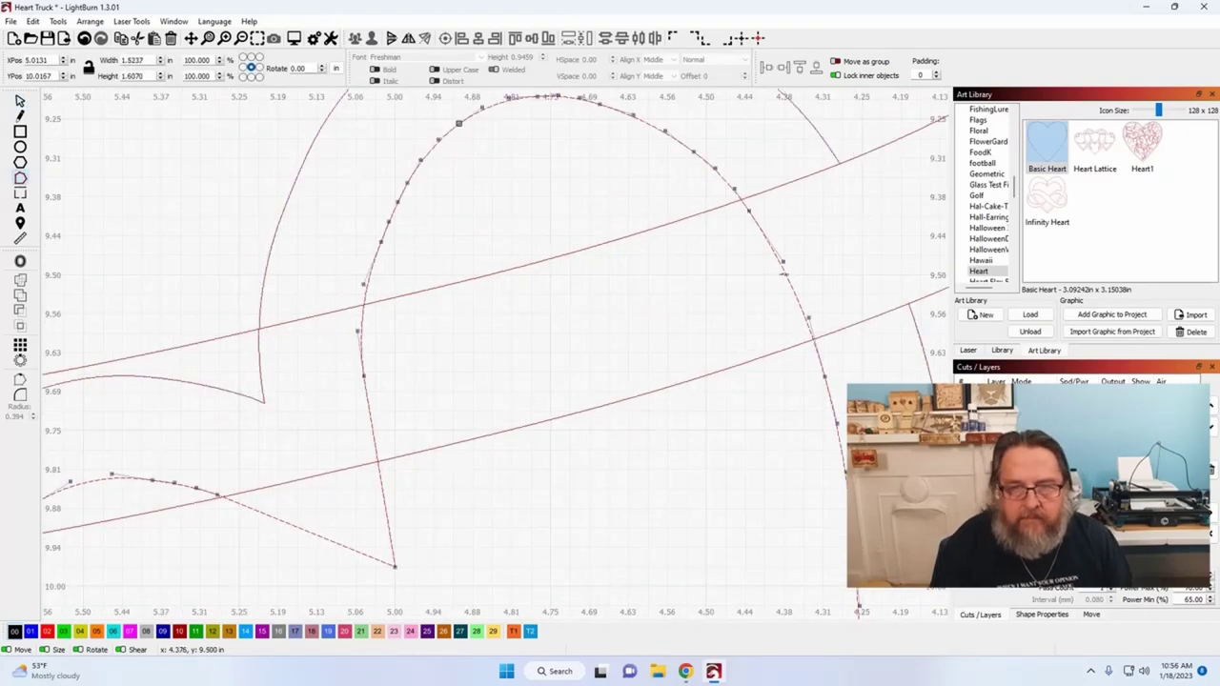
scroll(623, 327, down, 3)
scroll(576, 270, up, 2)
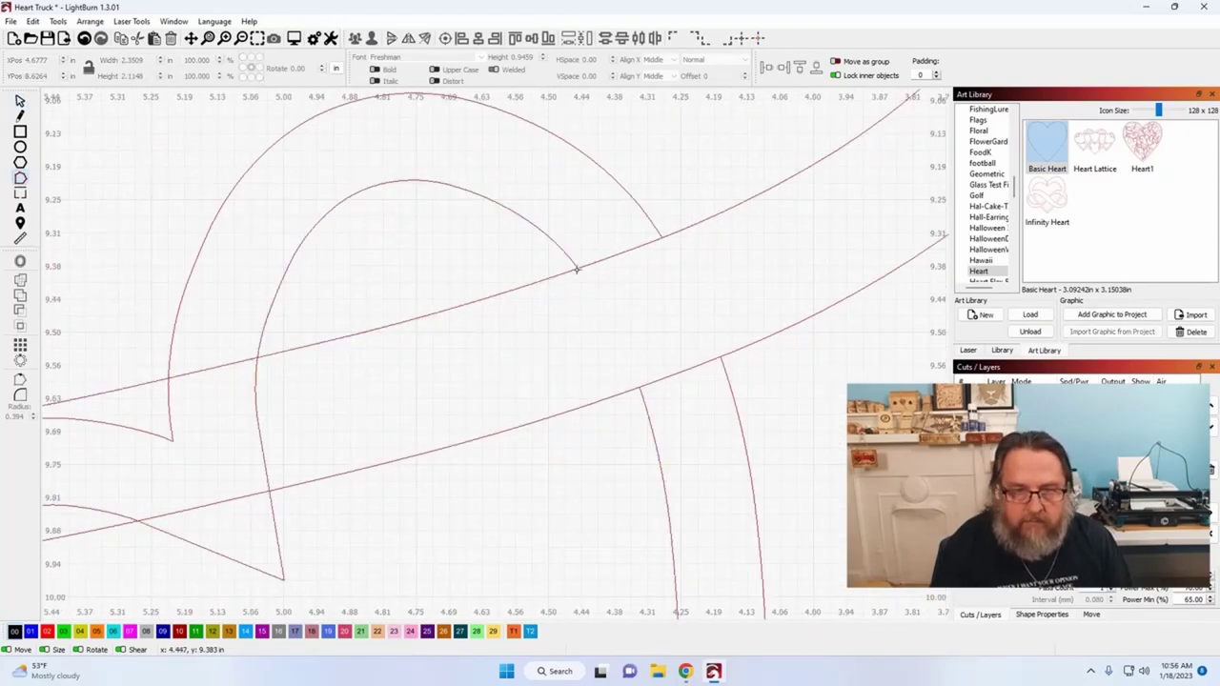
click(644, 385)
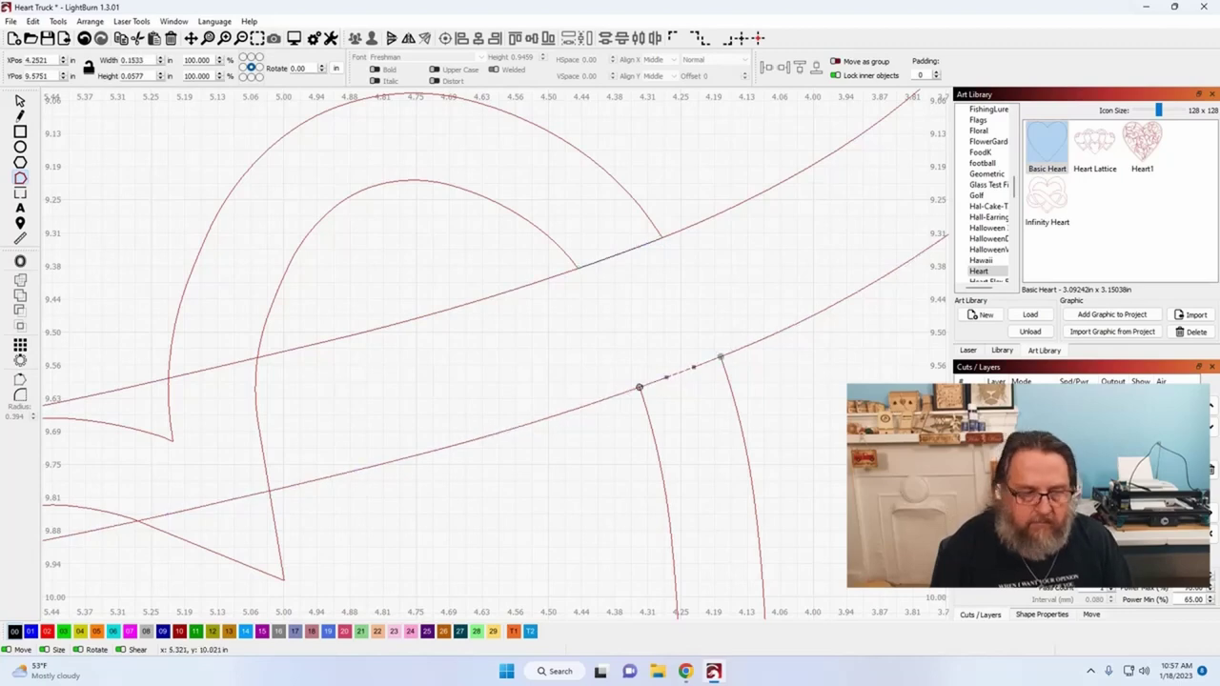
click(640, 387)
Break the fourth heart's inner outline beside its notch where the third heart's two outlines cross it, isolating the segment between for layer 00.
drag(341, 428, 572, 389)
scroll(571, 390, down, 1)
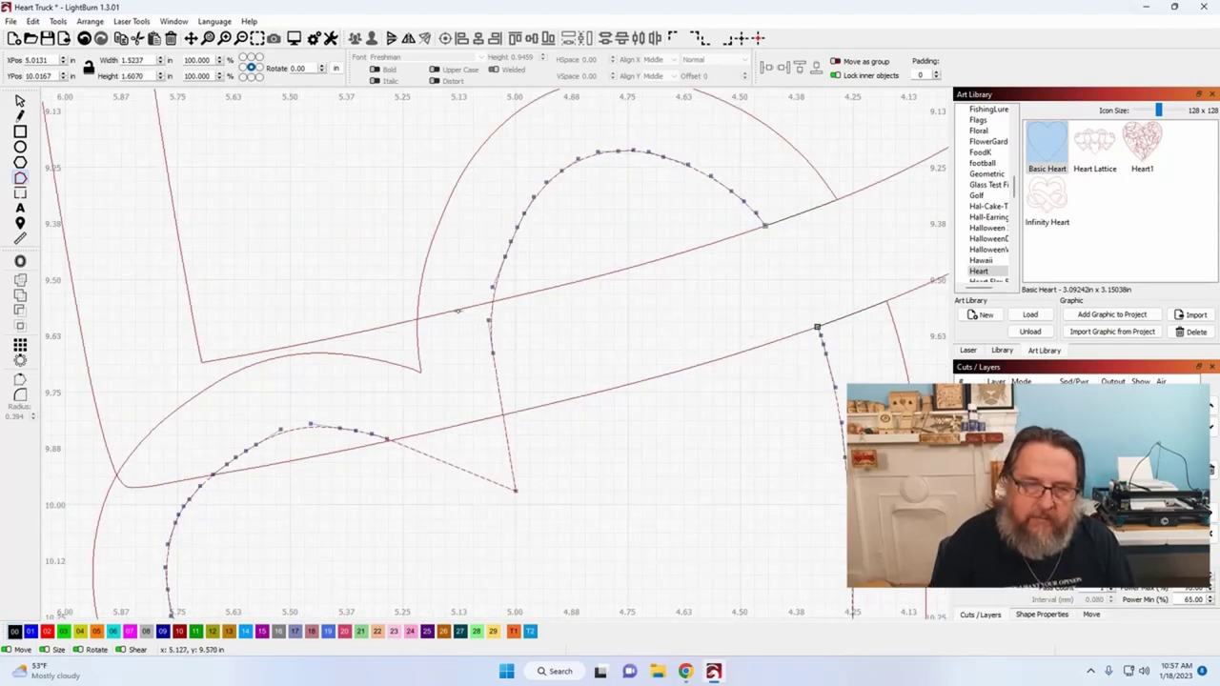
scroll(493, 303, up, 2)
click(495, 459)
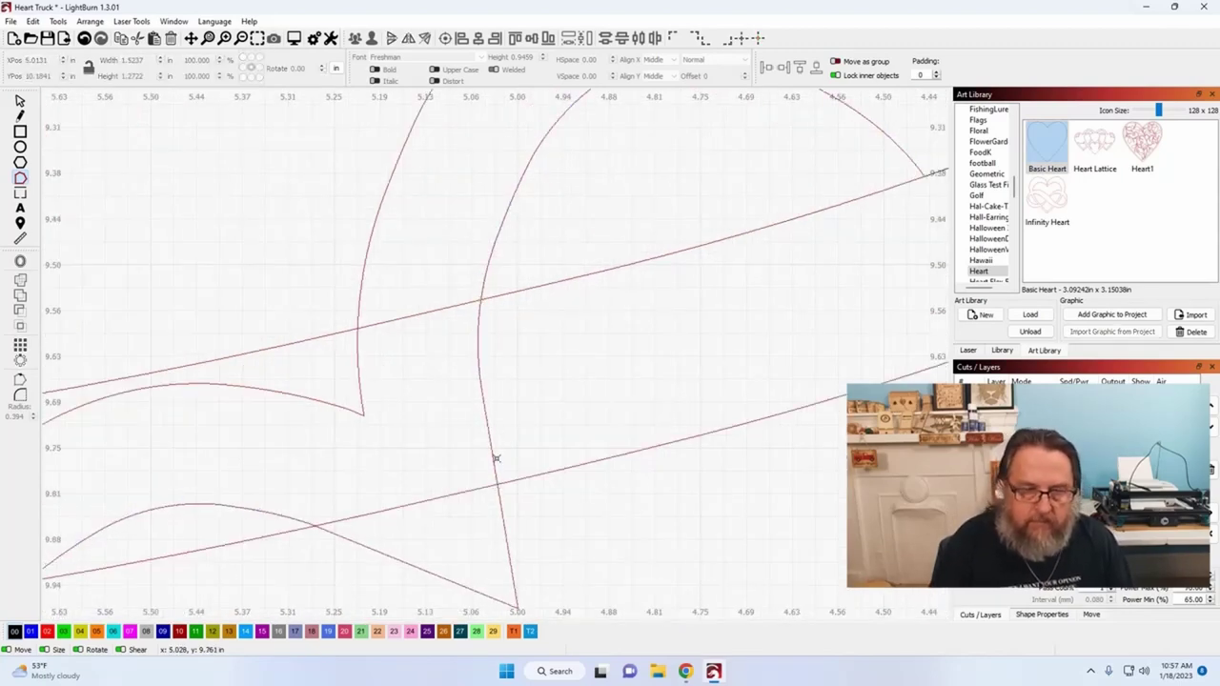
scroll(610, 539, down, 2)
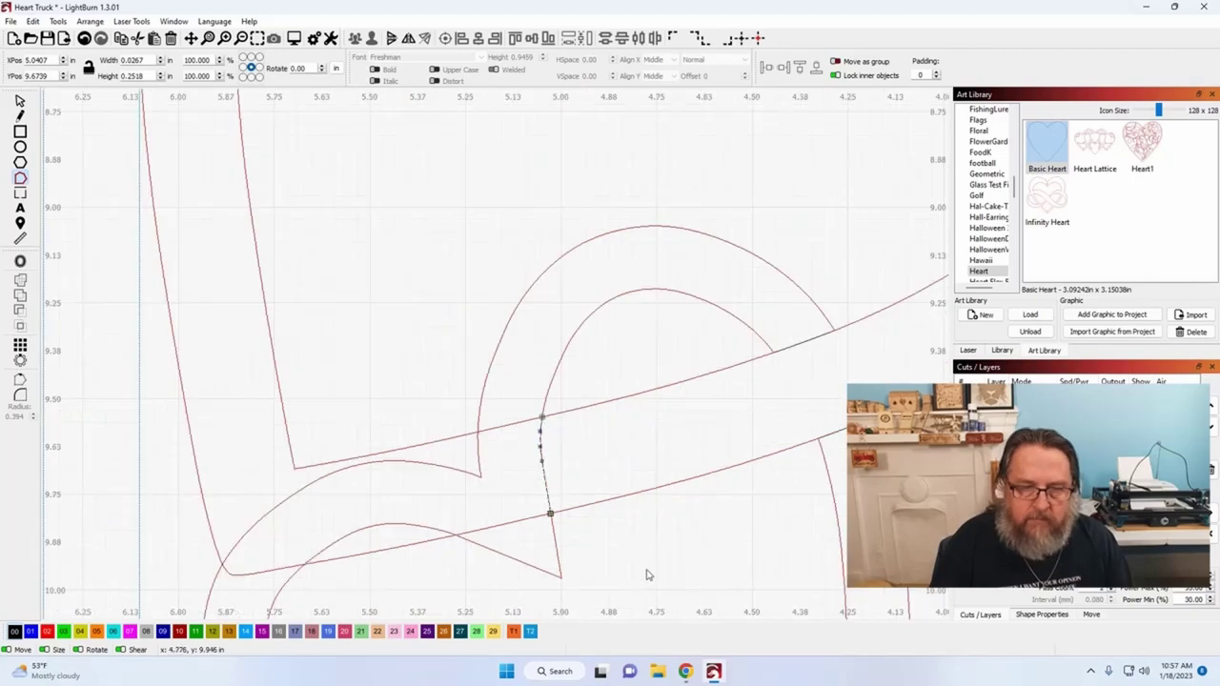
Assign the fourth heart's remaining upper-left segments crossing the third heart to layer 00 and trim the third heart's outlines inside the fourth heart's band.
click(248, 529)
scroll(286, 505, up, 2)
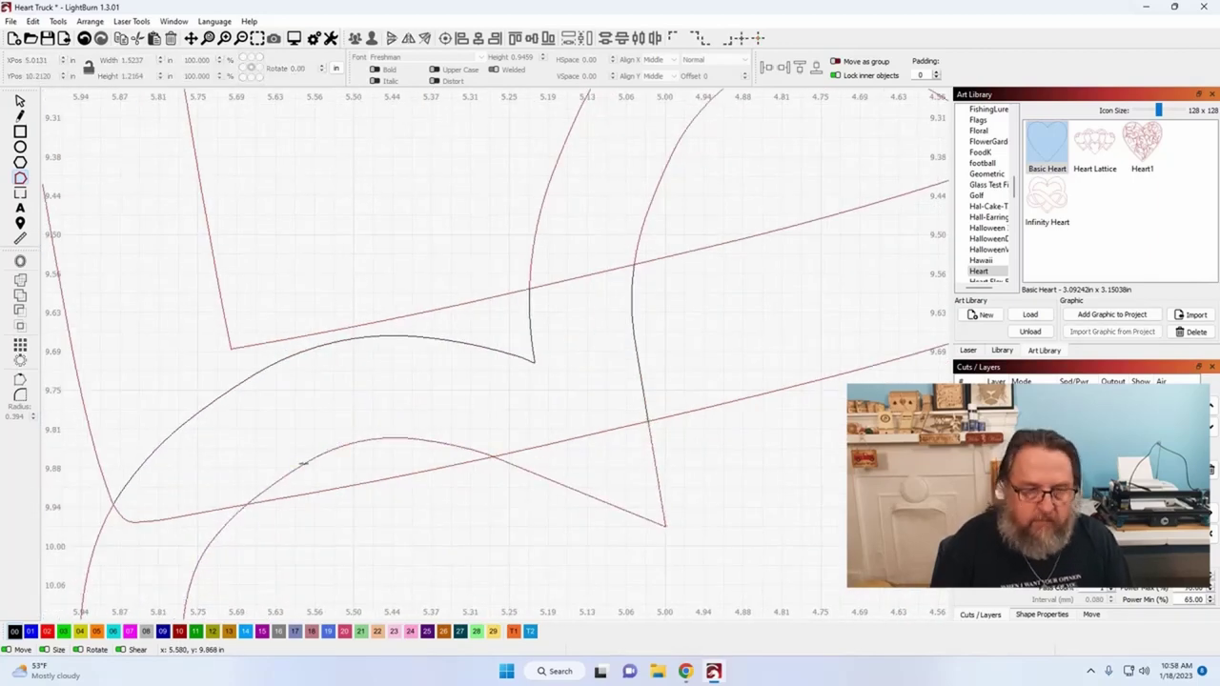
click(303, 464)
scroll(572, 498, down, 2)
scroll(446, 454, up, 2)
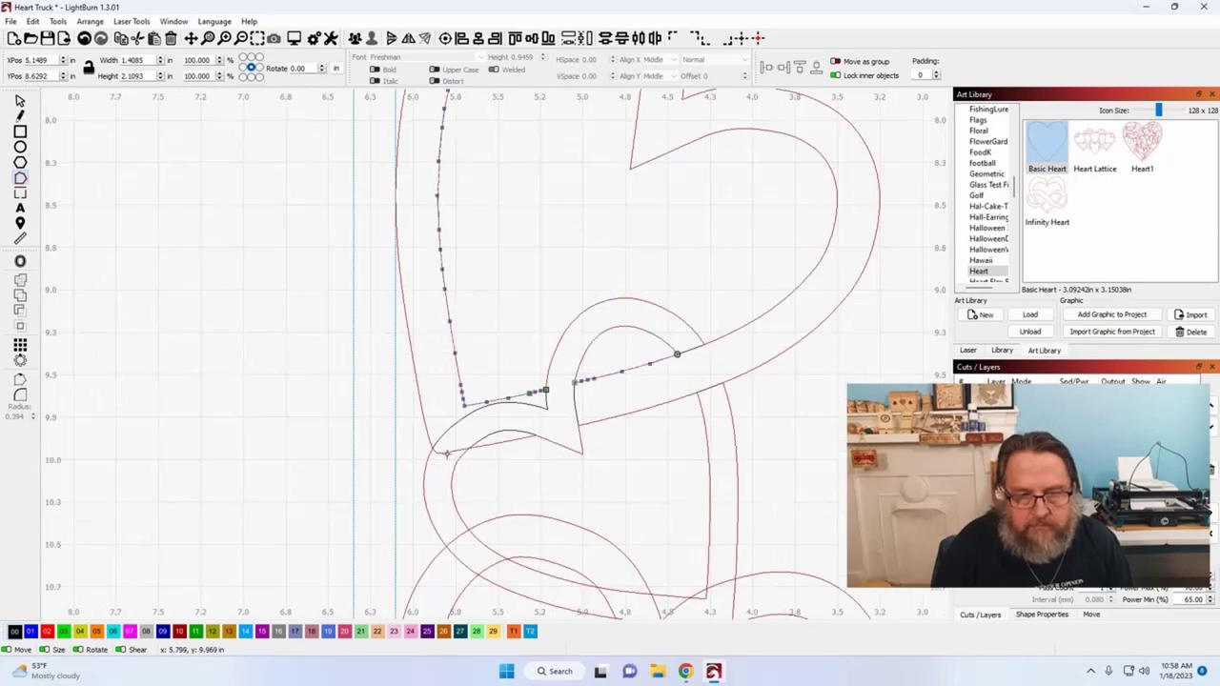
scroll(448, 453, up, 2)
scroll(155, 346, down, 3)
Trim the fourth heart's inner and outer outlines where they pass between the fifth heart's two outlines at the left-hand crossing.
click(444, 400)
scroll(444, 401, up, 4)
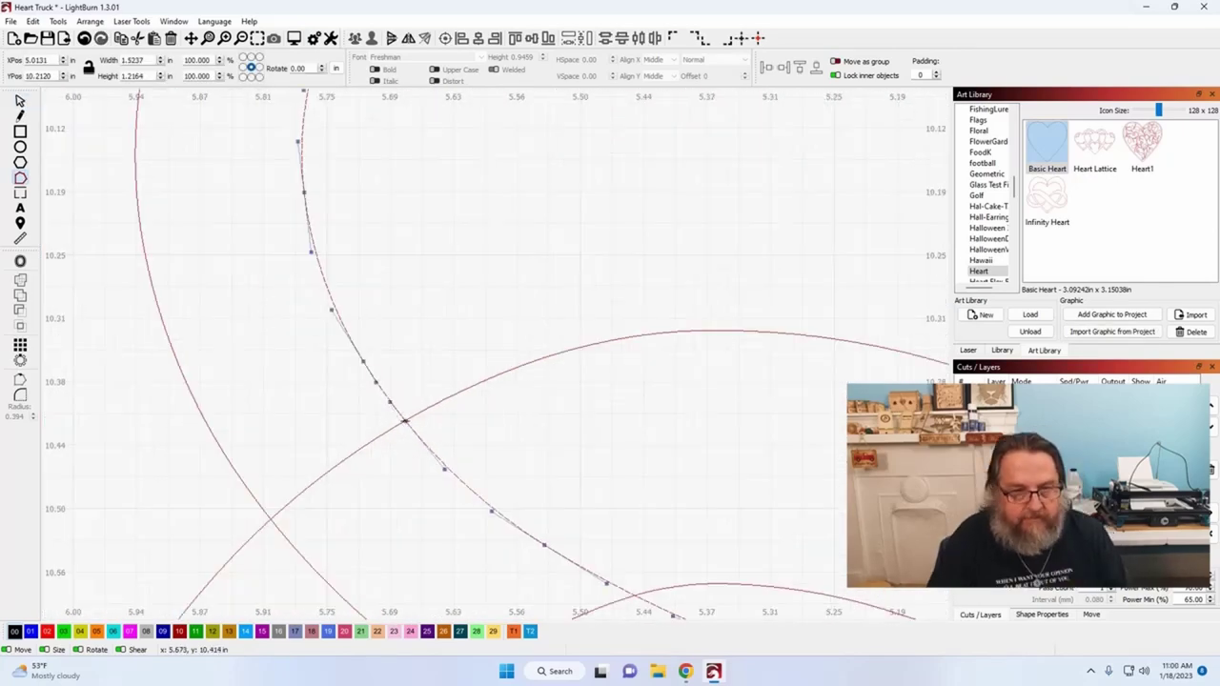
scroll(407, 417, down, 5)
click(525, 535)
scroll(525, 535, up, 3)
click(524, 531)
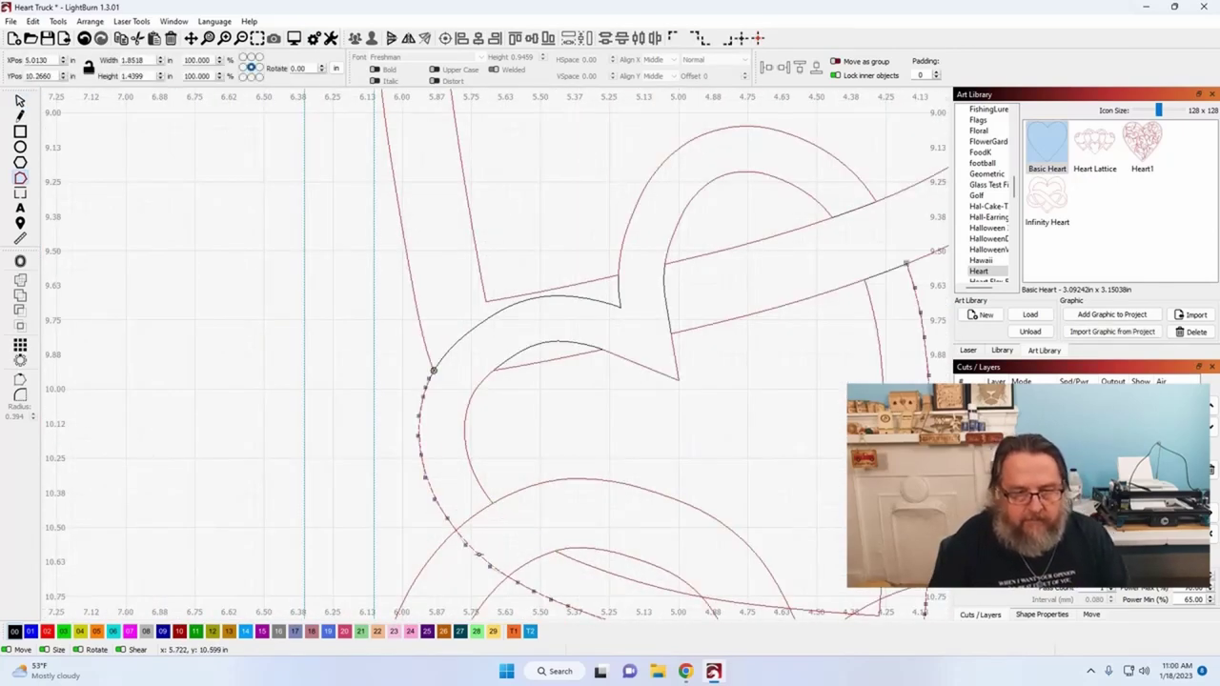
scroll(526, 562, up, 3)
scroll(522, 448, down, 2)
Break the fifth heart's outer and inner outlines where the fourth heart's outlines meet them on the left and assign the segments between to layer 00.
click(478, 292)
scroll(479, 291, up, 4)
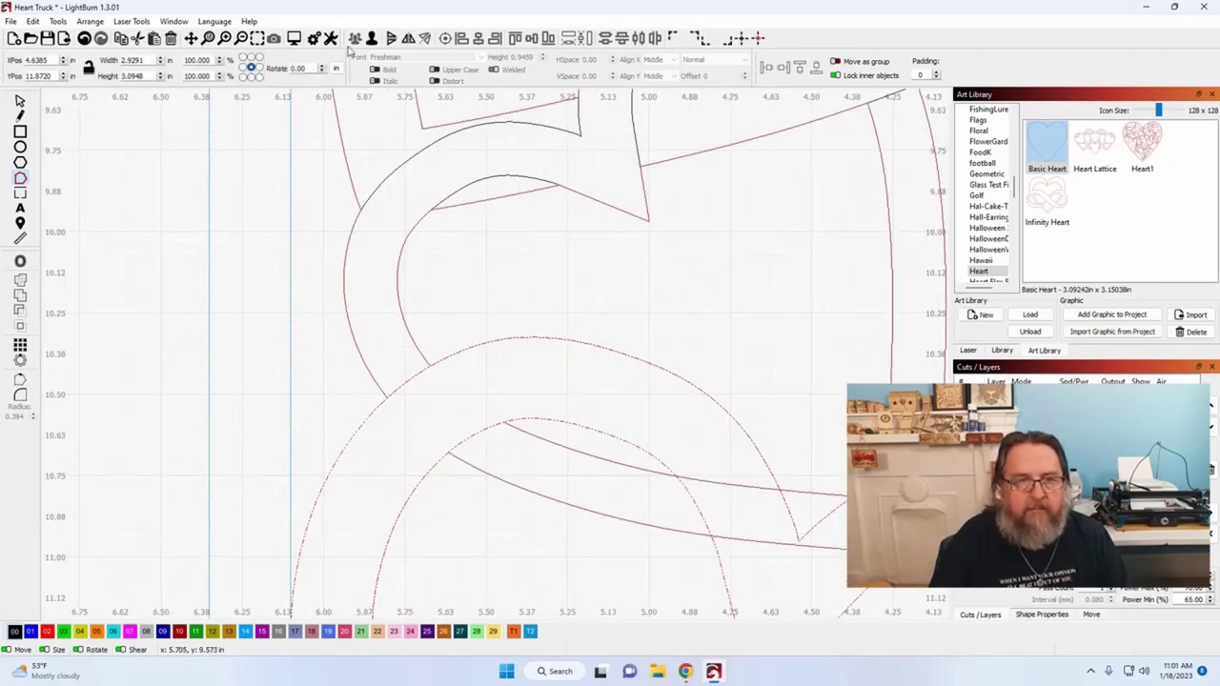
click(468, 453)
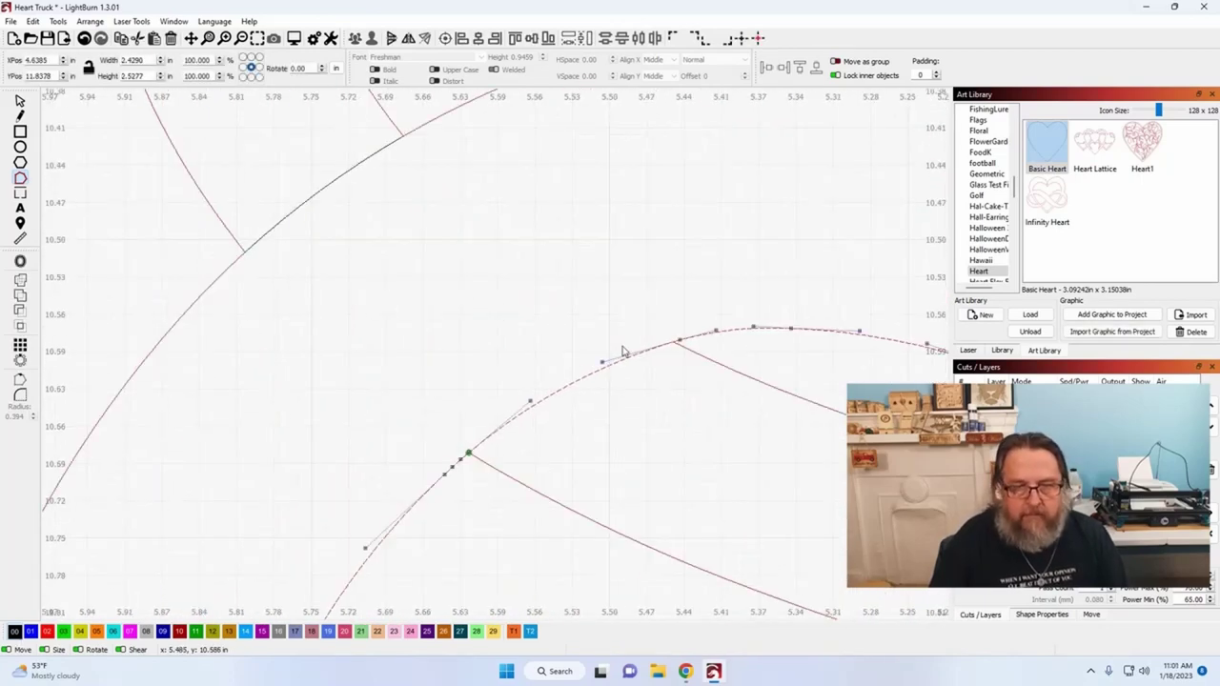
click(599, 362)
Trim the fifth heart's outlines inside the fourth heart's band near the notch and isolate the fourth heart's inner-outline segment there for layer 00.
scroll(390, 414, down, 3)
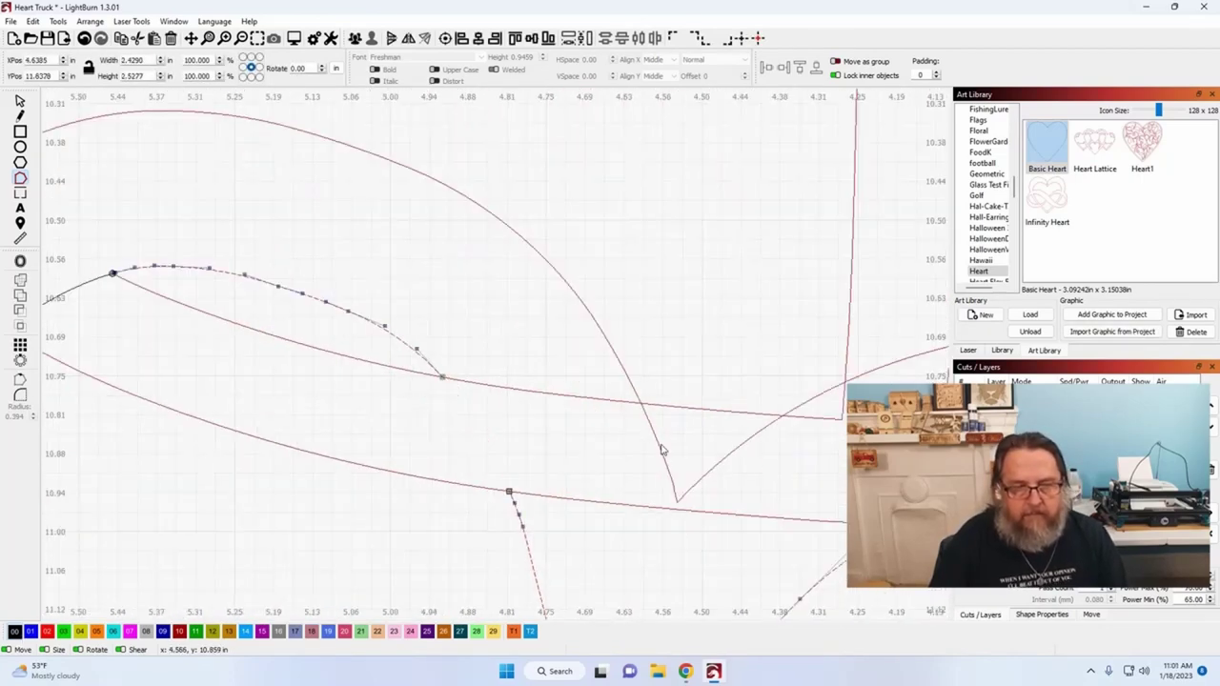
scroll(667, 486, down, 5)
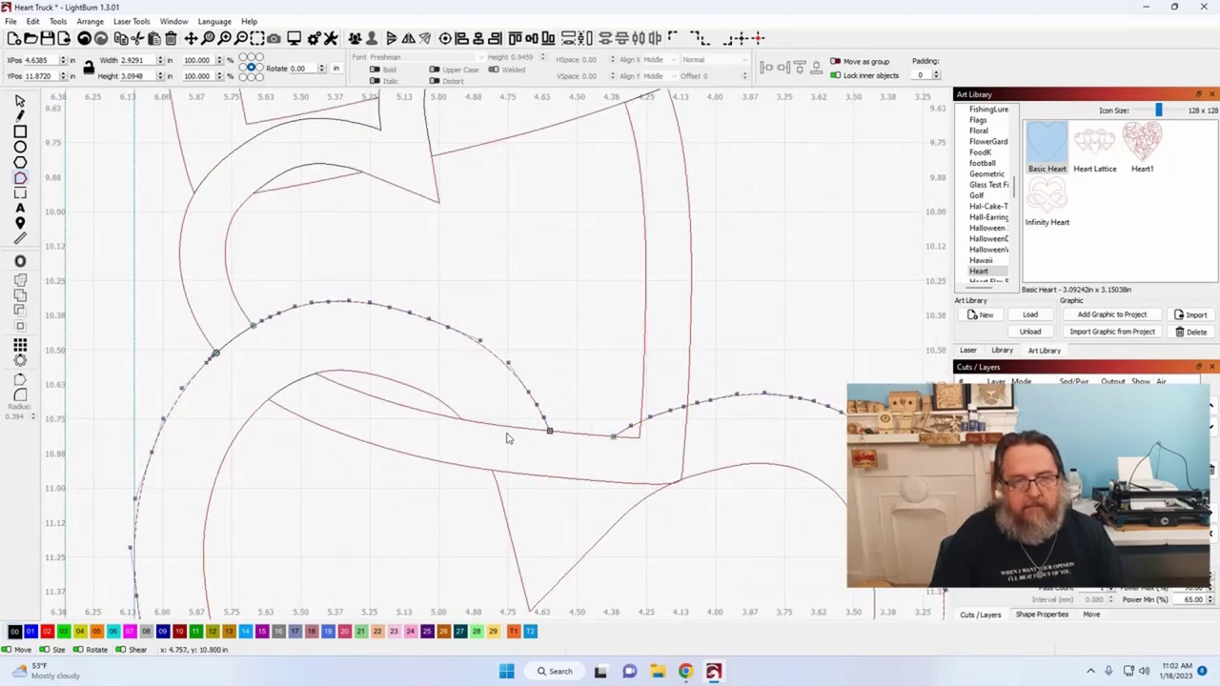
scroll(506, 435, up, 4)
scroll(390, 405, down, 2)
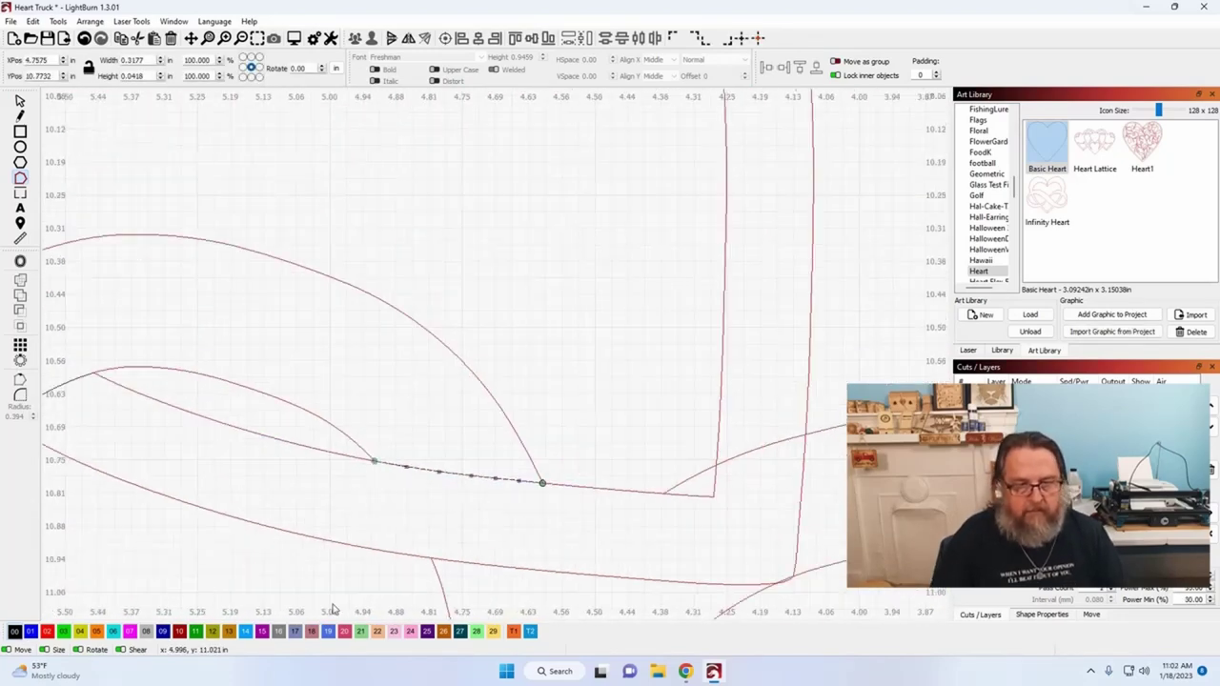
Break the fourth heart's outer and inner outlines where the fifth heart's outer outline crosses near the tip, separating the tip segments for layer 00.
scroll(534, 400, up, 4)
scroll(619, 361, down, 2)
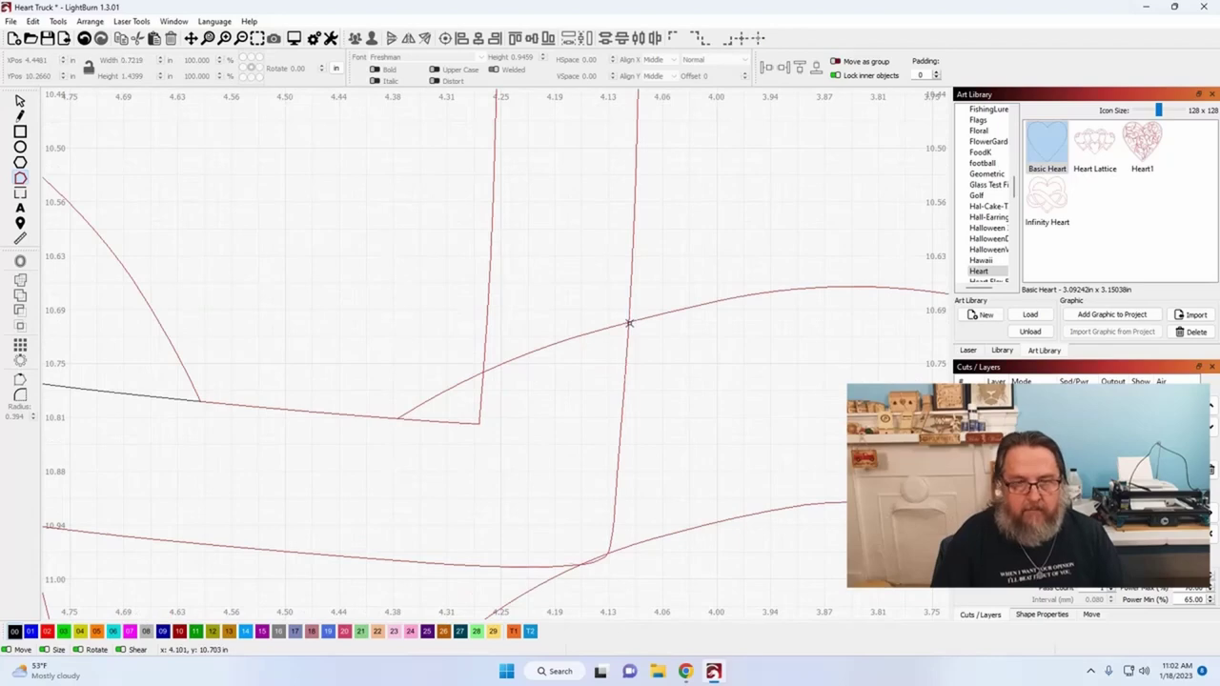
click(626, 323)
scroll(614, 323, down, 1)
scroll(574, 308, up, 4)
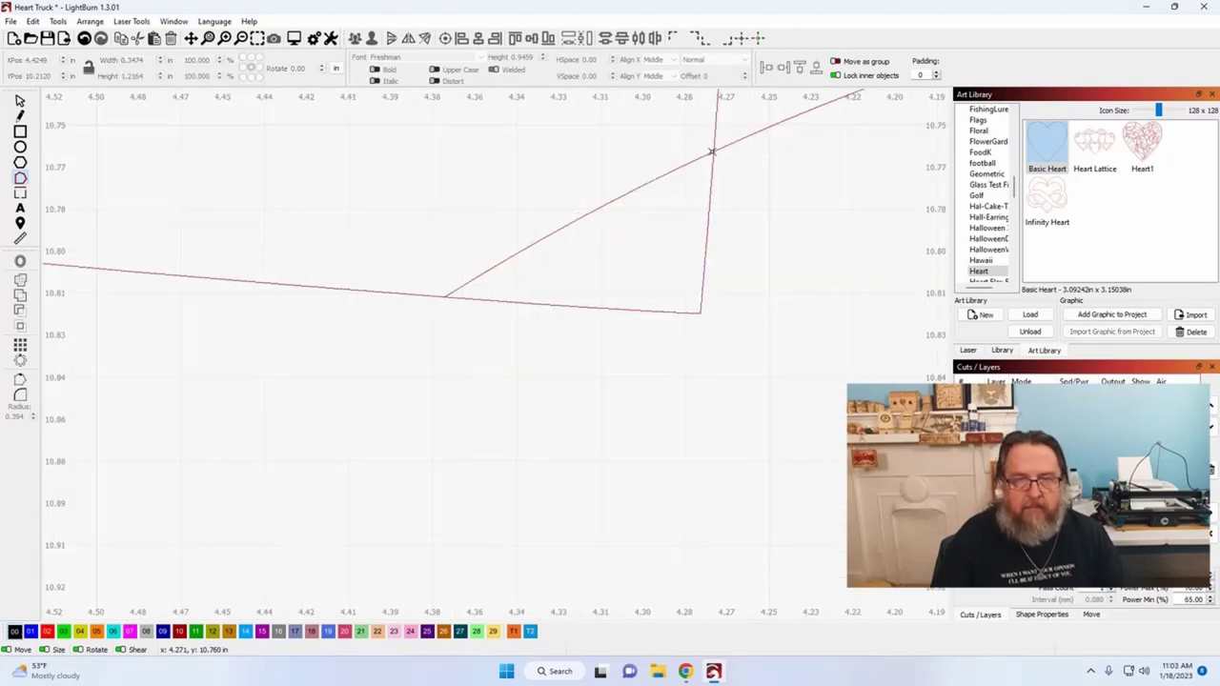
key(t)
scroll(451, 471, up, 2)
click(544, 135)
scroll(239, 547, down, 3)
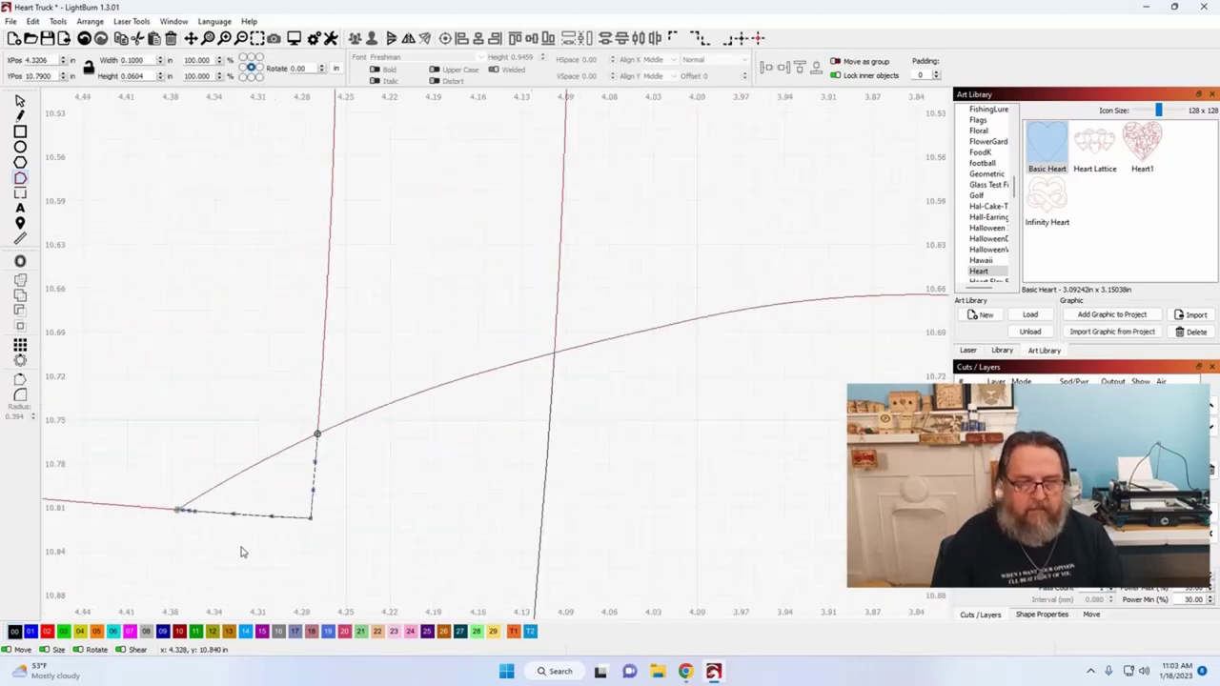
Break the fourth heart's lower outer outline where the fifth heart's inner outline meets it, assign the crossing segments to layer 00, and clear the selection.
scroll(511, 349, up, 4)
click(512, 351)
scroll(507, 372, up, 2)
scroll(684, 264, down, 4)
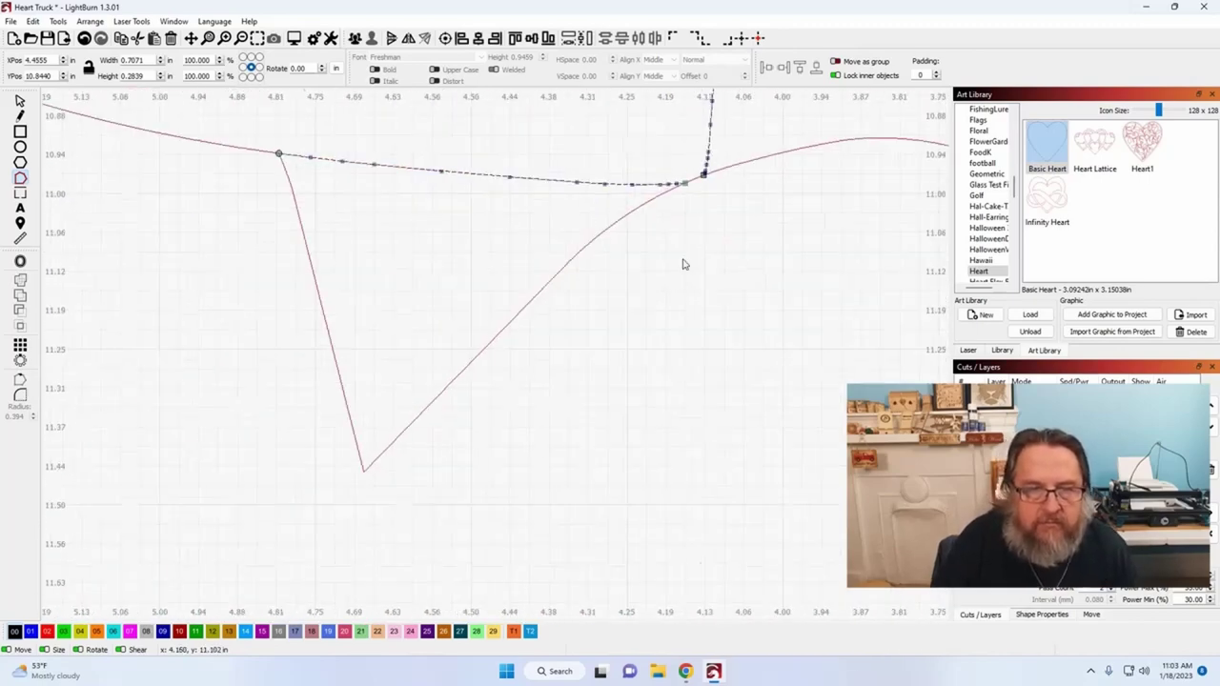
scroll(529, 319, up, 5)
click(673, 233)
scroll(675, 233, down, 6)
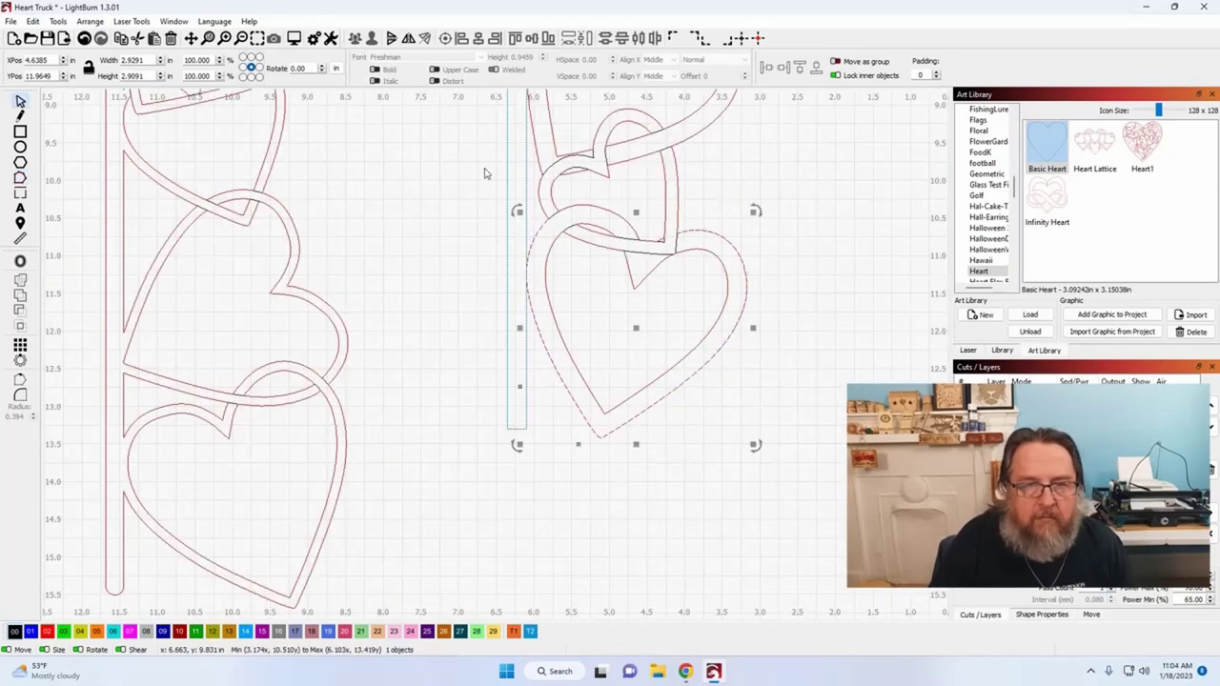
key(Escape)
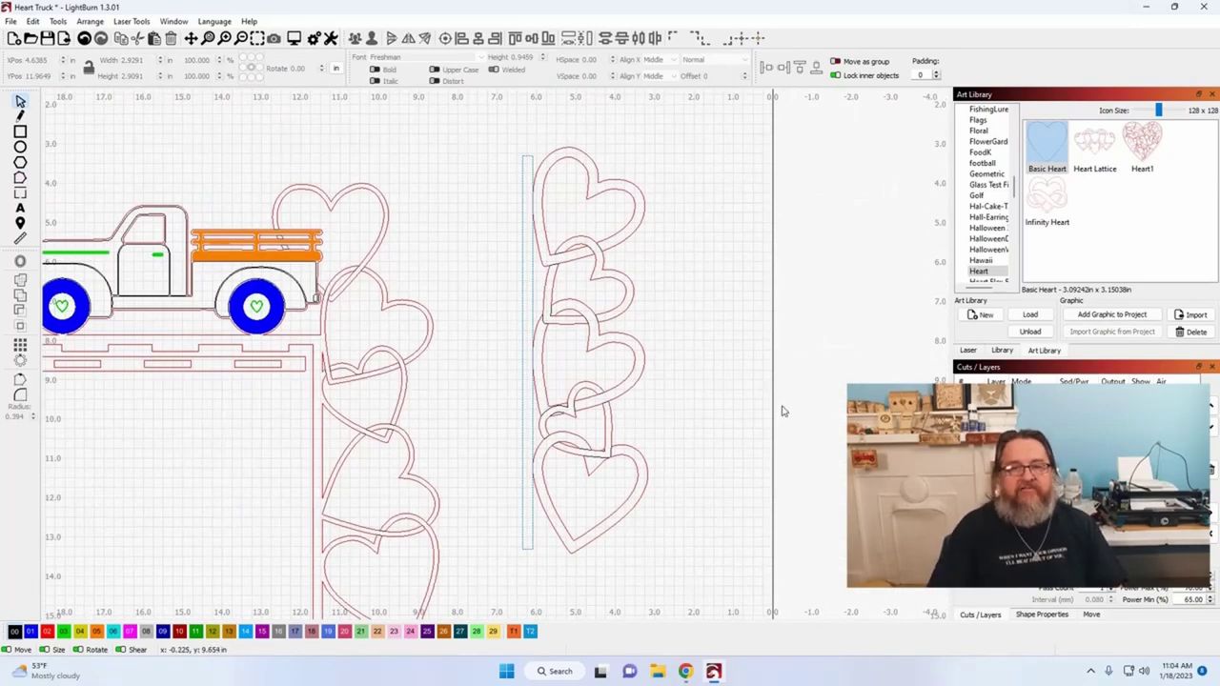
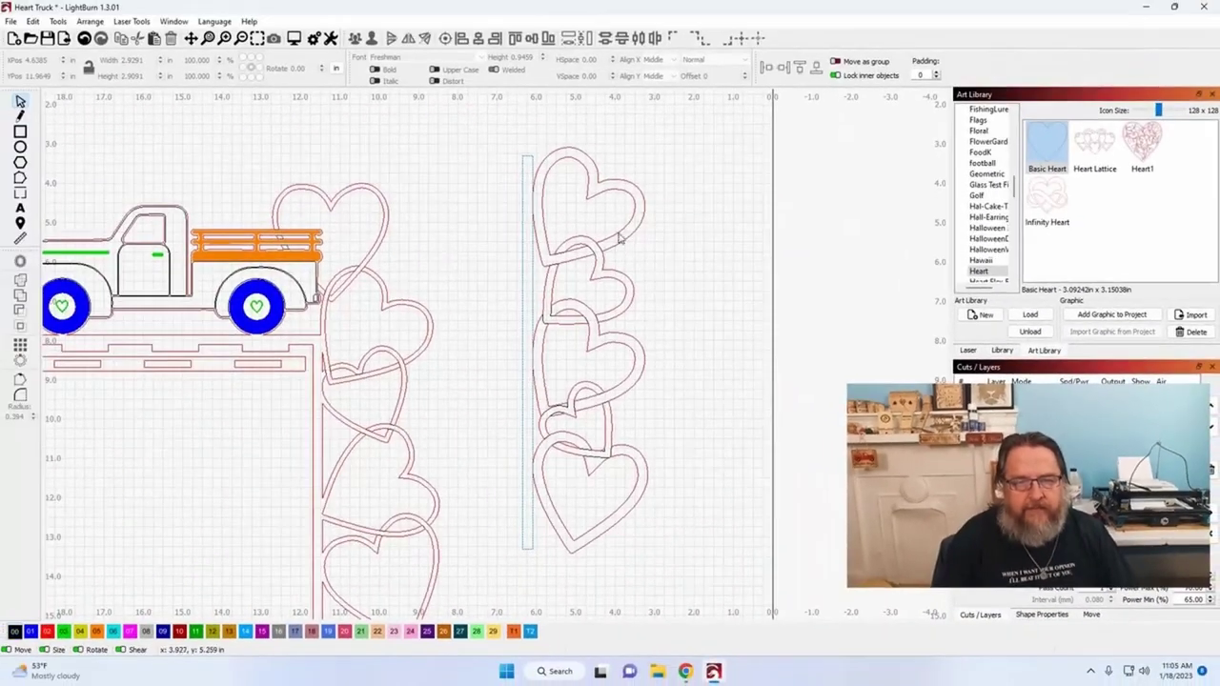
Examine which top-heart inner-outline segments and second-heart outer arc enclose the top heart's opening, selecting them together and clearing the selection.
click(615, 236)
scroll(614, 235, up, 5)
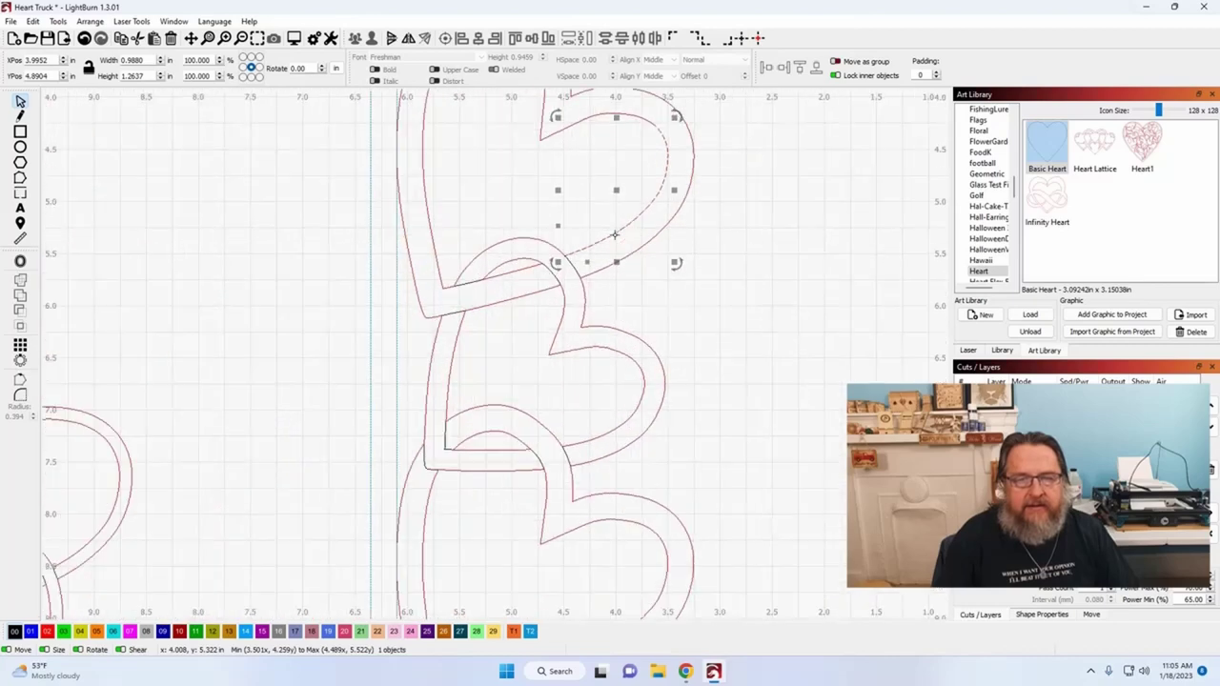
click(429, 206)
scroll(463, 196, down, 1)
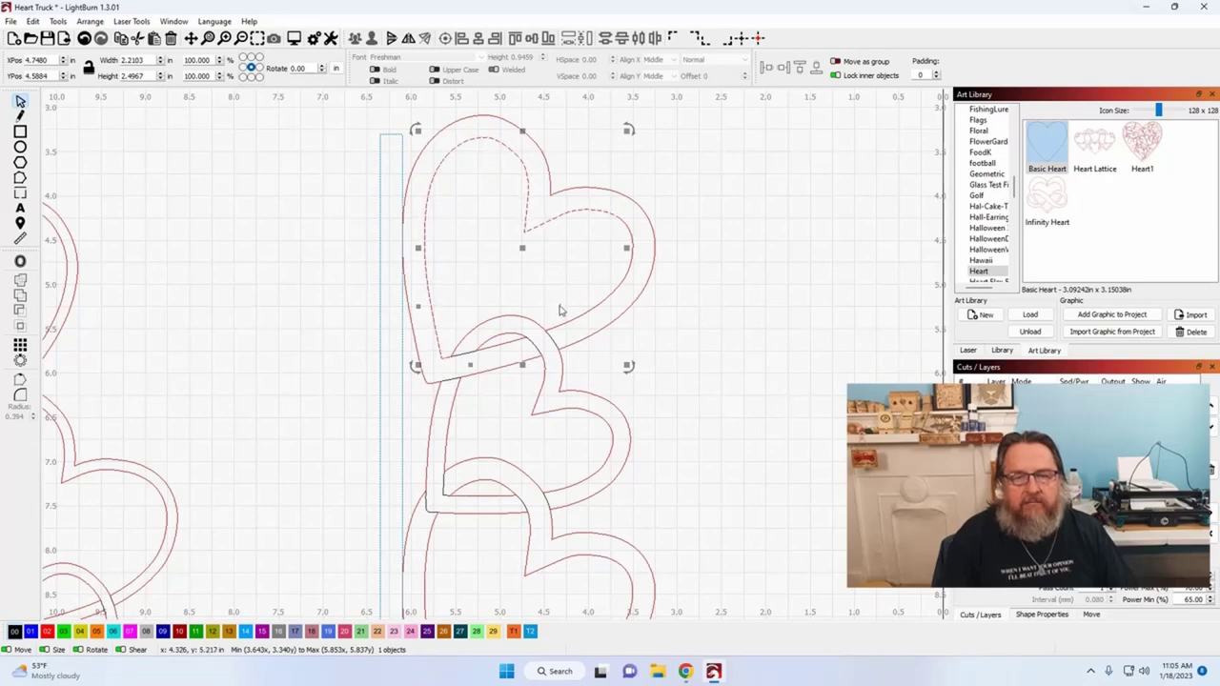
scroll(488, 329, up, 3)
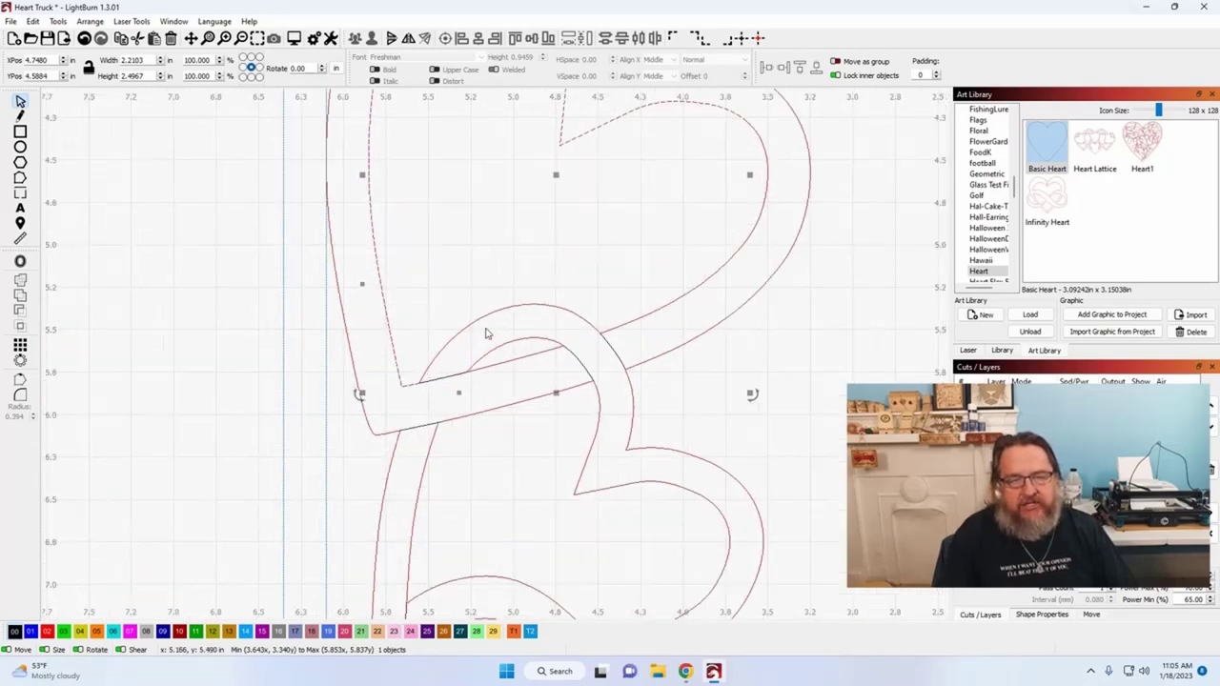
scroll(486, 333, up, 1)
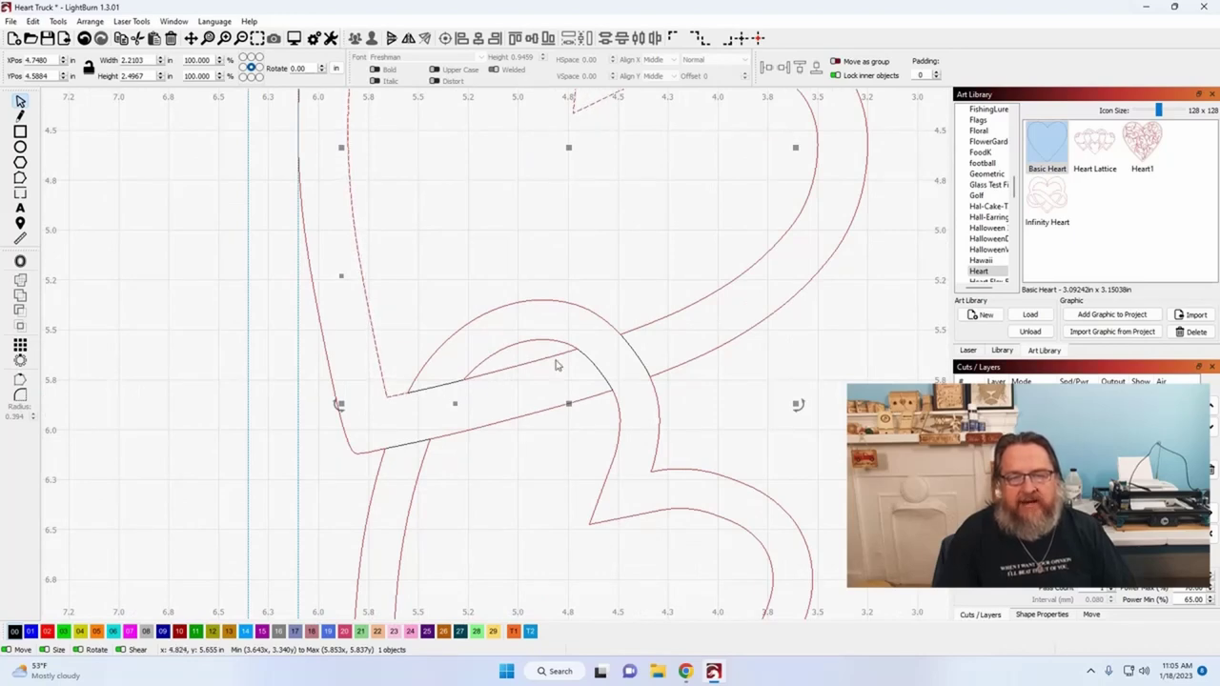
scroll(621, 318, down, 4)
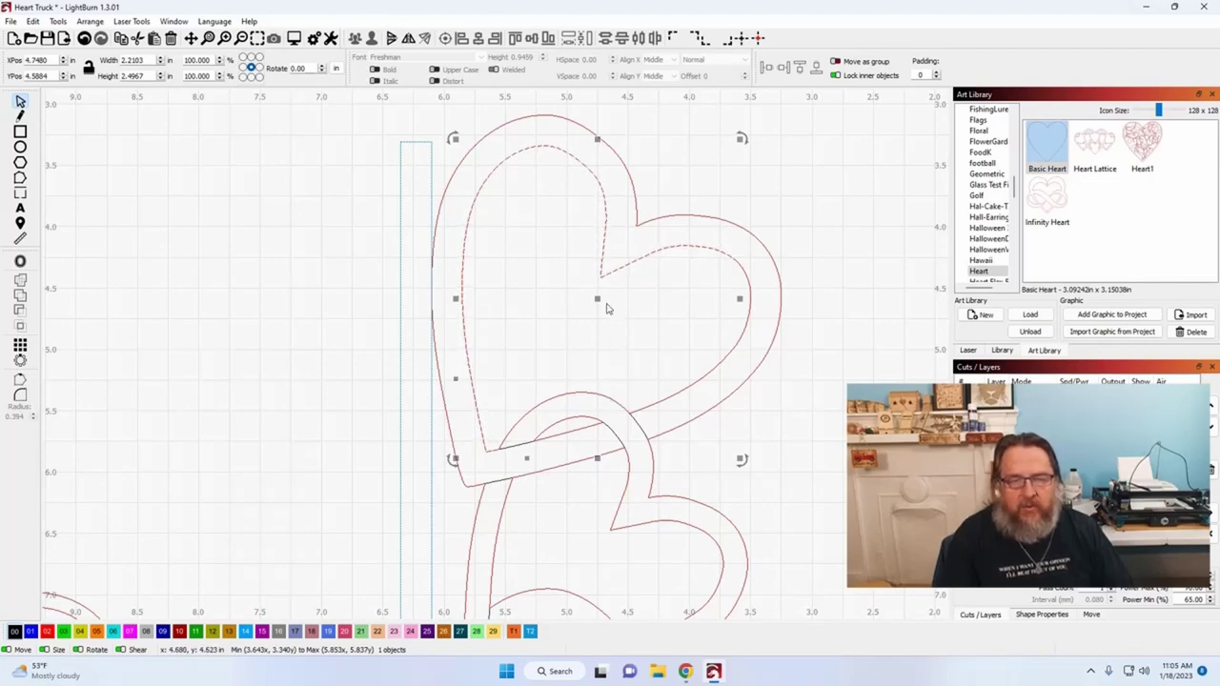
shift+click(513, 428)
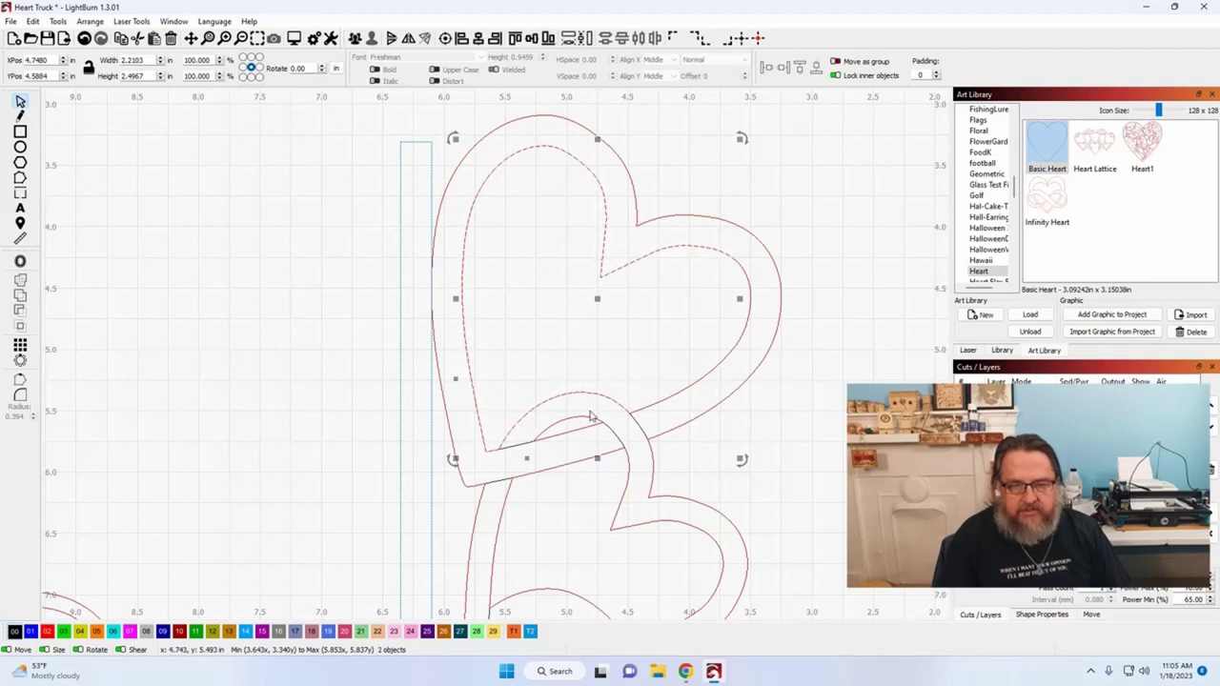
shift+click(653, 405)
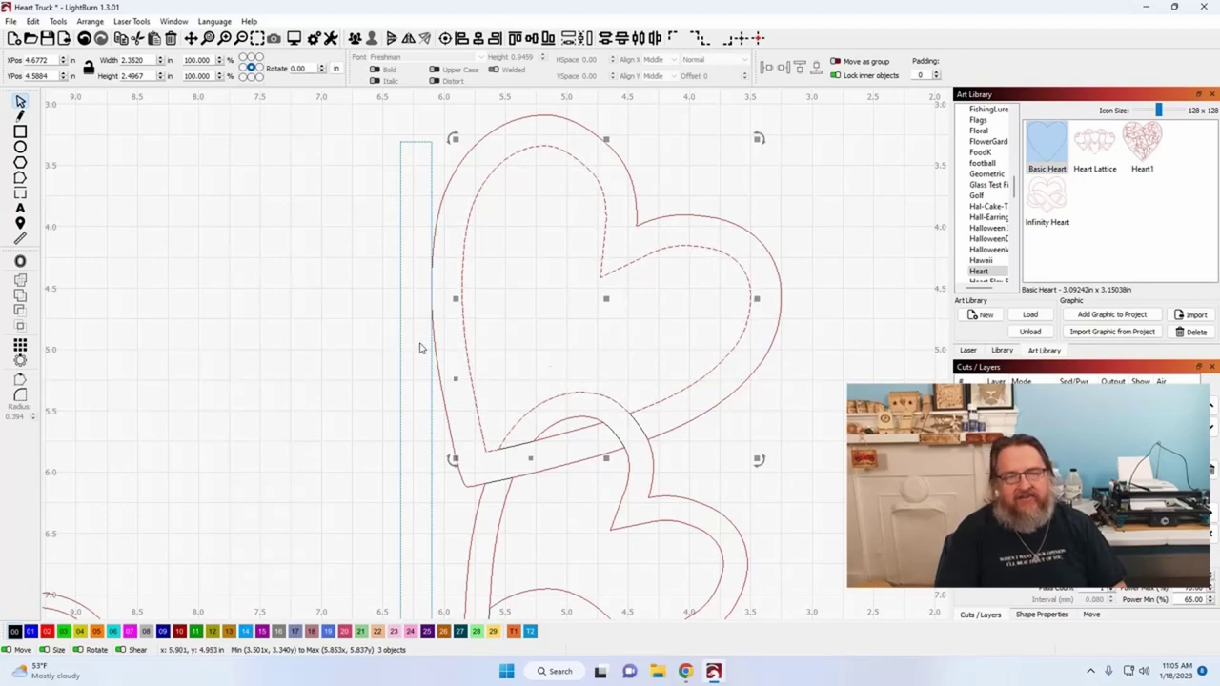
click(273, 266)
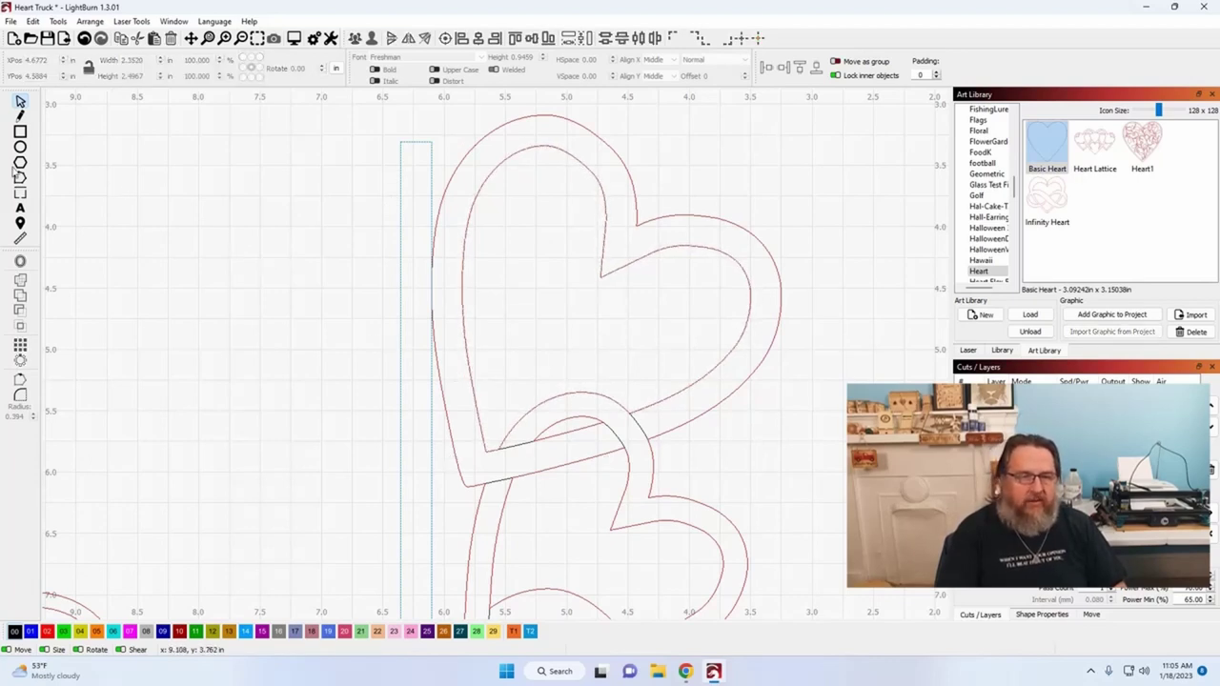
Add the text "test" in the Forte font in the empty area beside the stacked hearts.
click(20, 210)
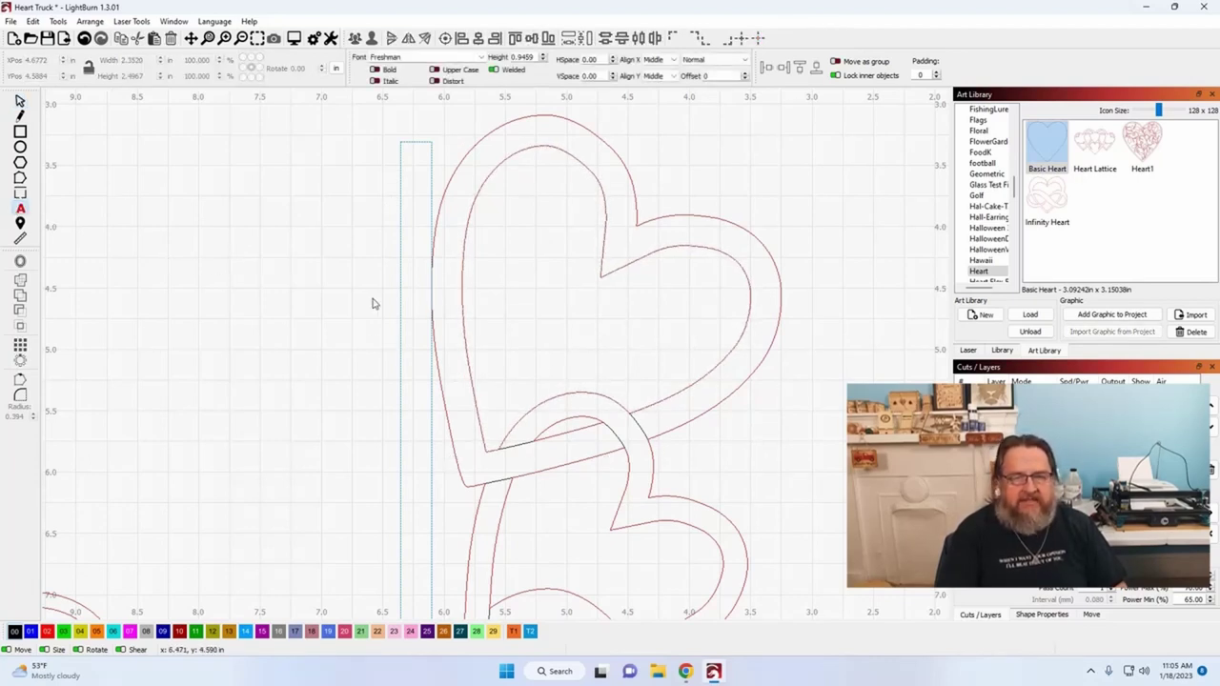
scroll(604, 315, down, 2)
drag(604, 316, 324, 331)
scroll(501, 283, down, 2)
click(578, 258)
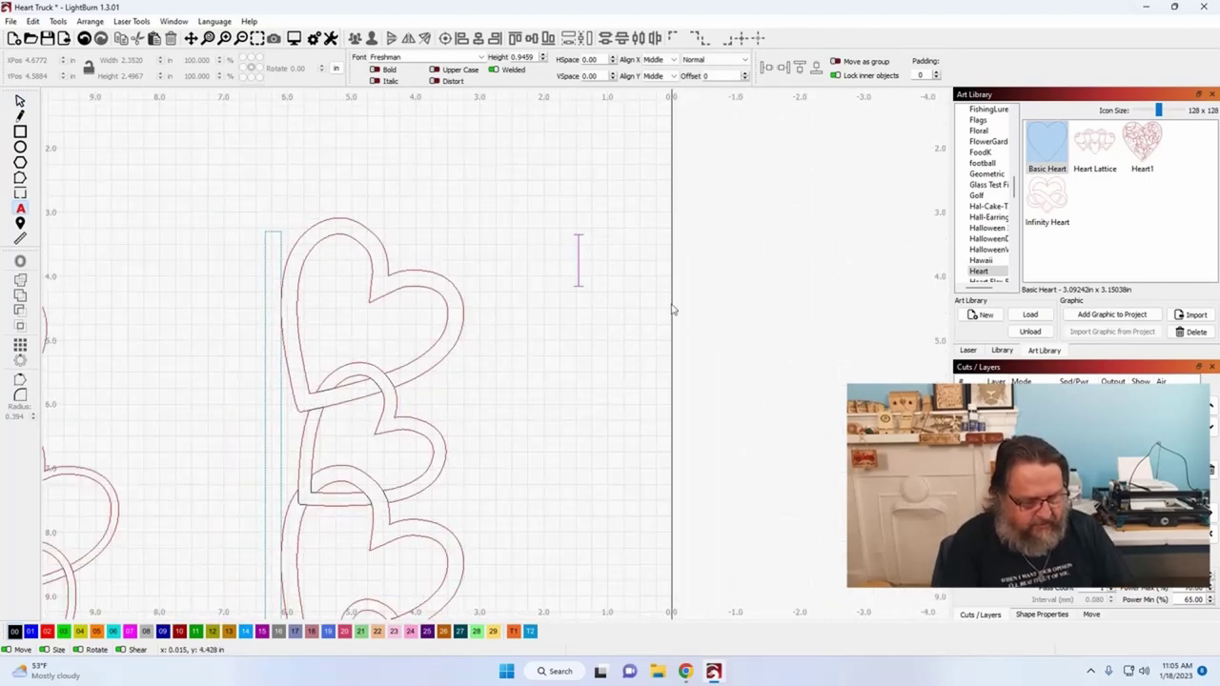
text(TEST)
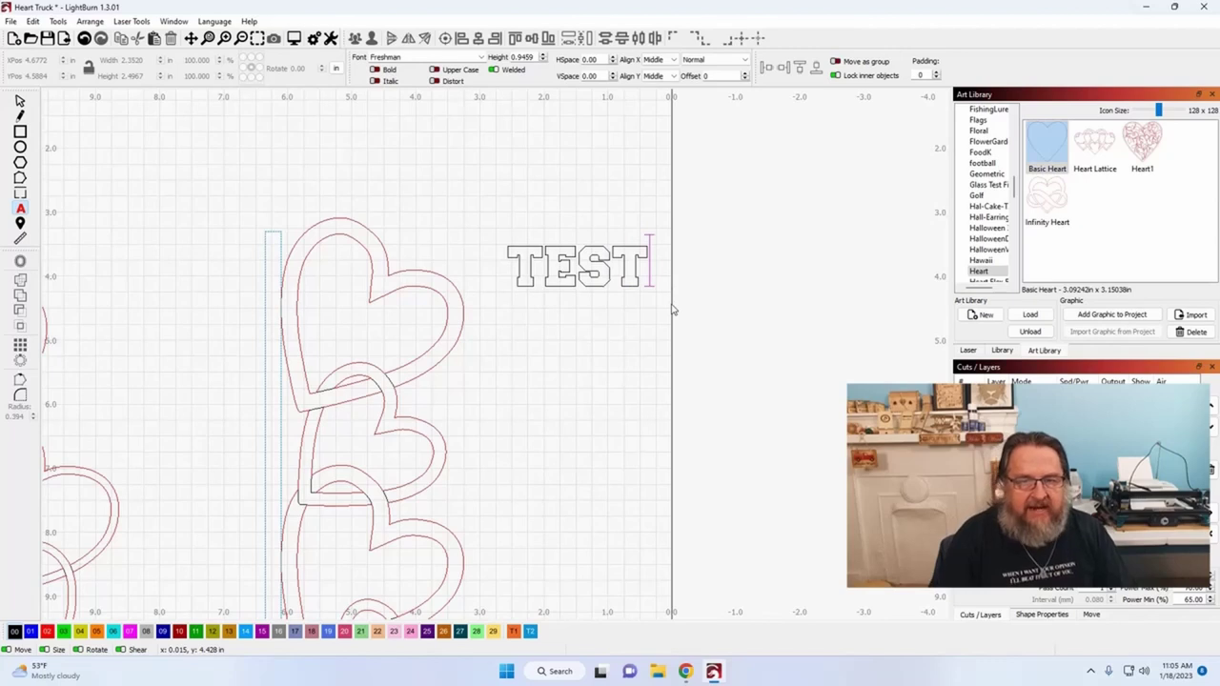
click(481, 57)
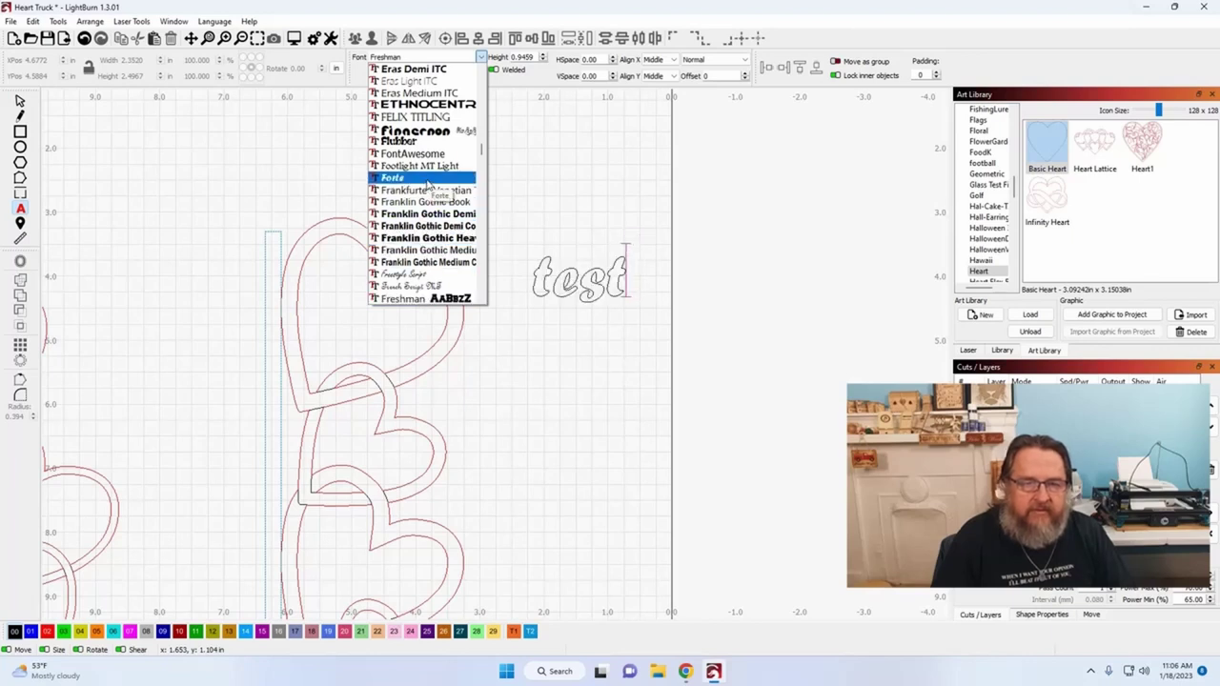
click(428, 178)
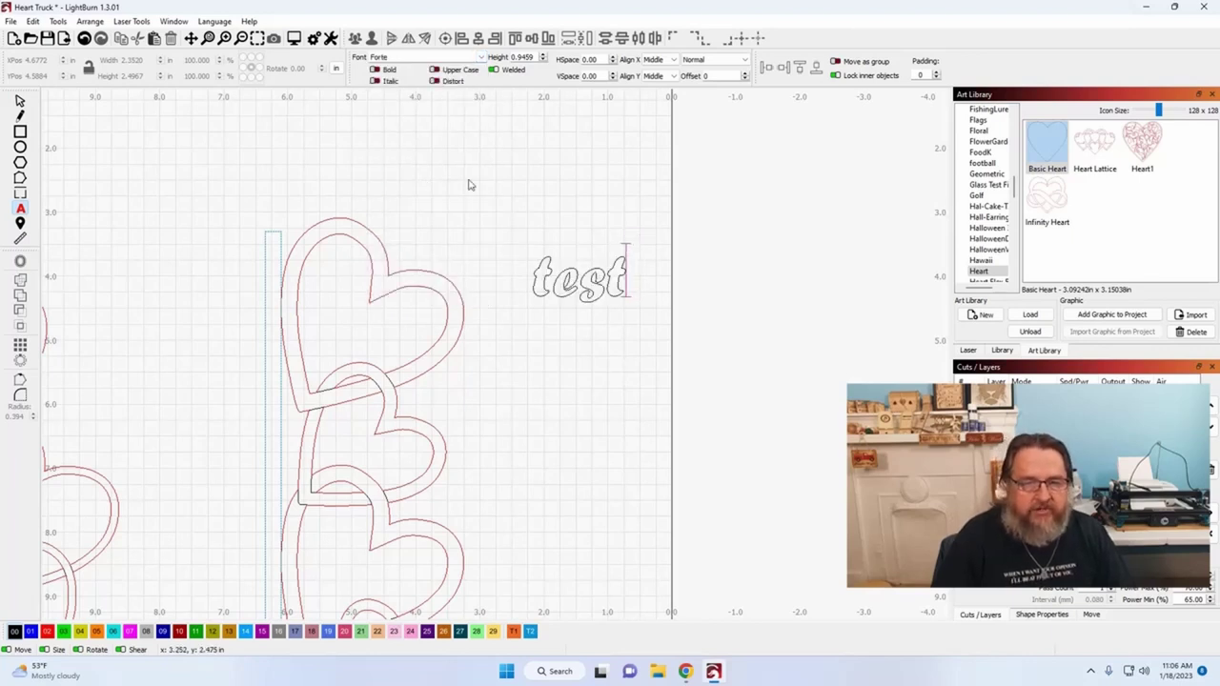
Move the "test" text inside the top heart and enlarge it proportionally to about 1.98 in wide.
click(19, 102)
click(515, 278)
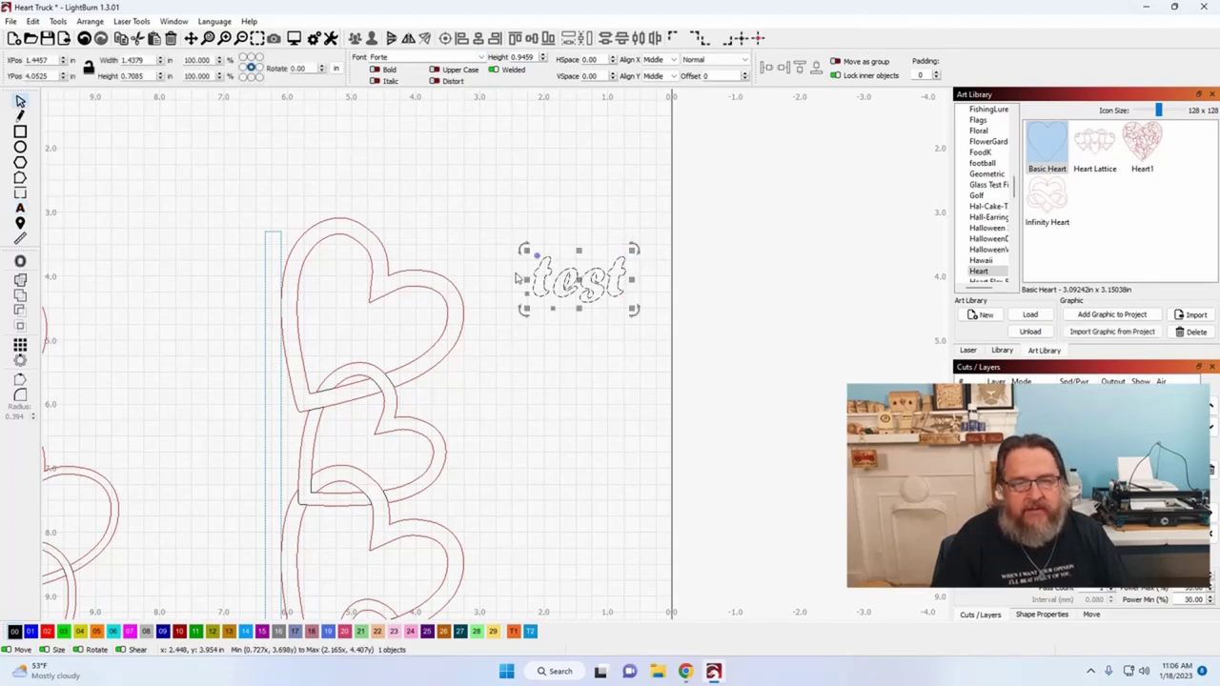
drag(567, 285, 367, 319)
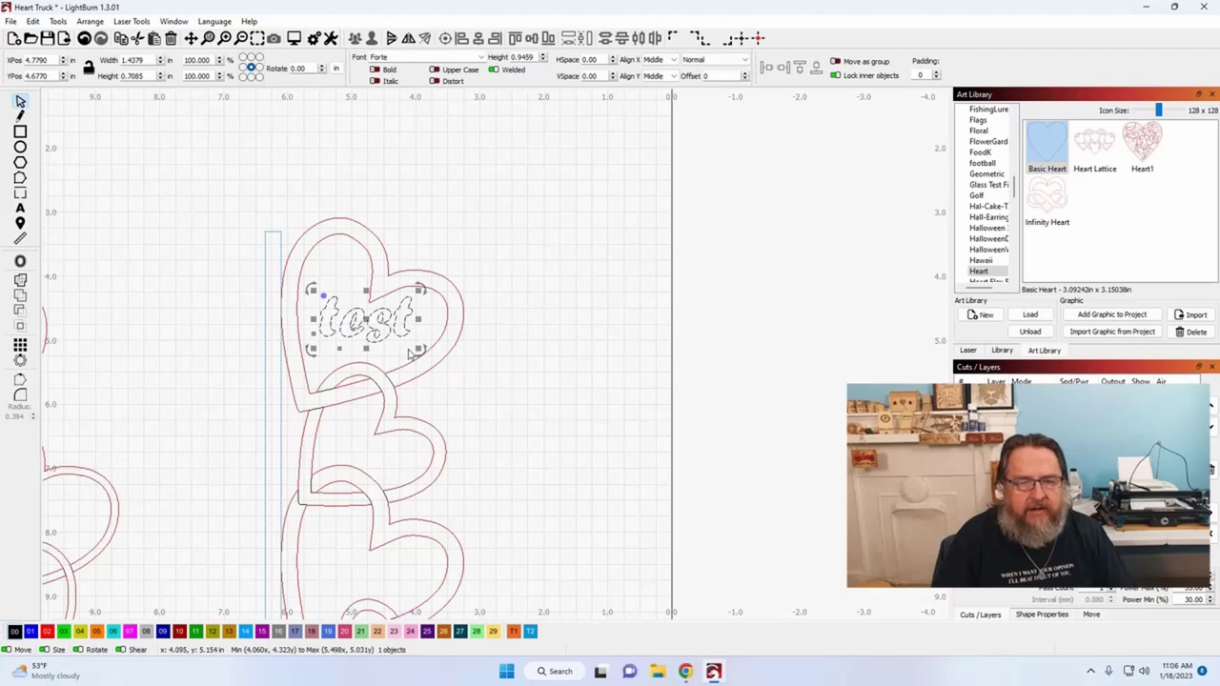
drag(420, 353, 451, 368)
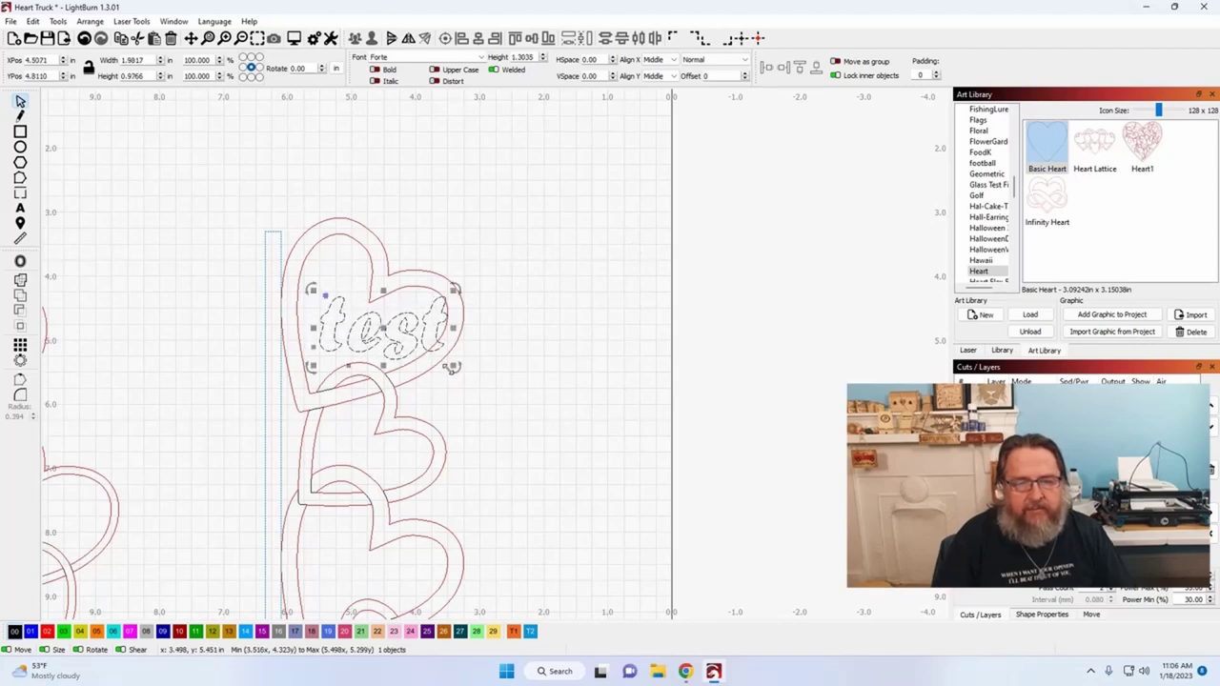
drag(386, 331, 369, 326)
scroll(419, 363, up, 2)
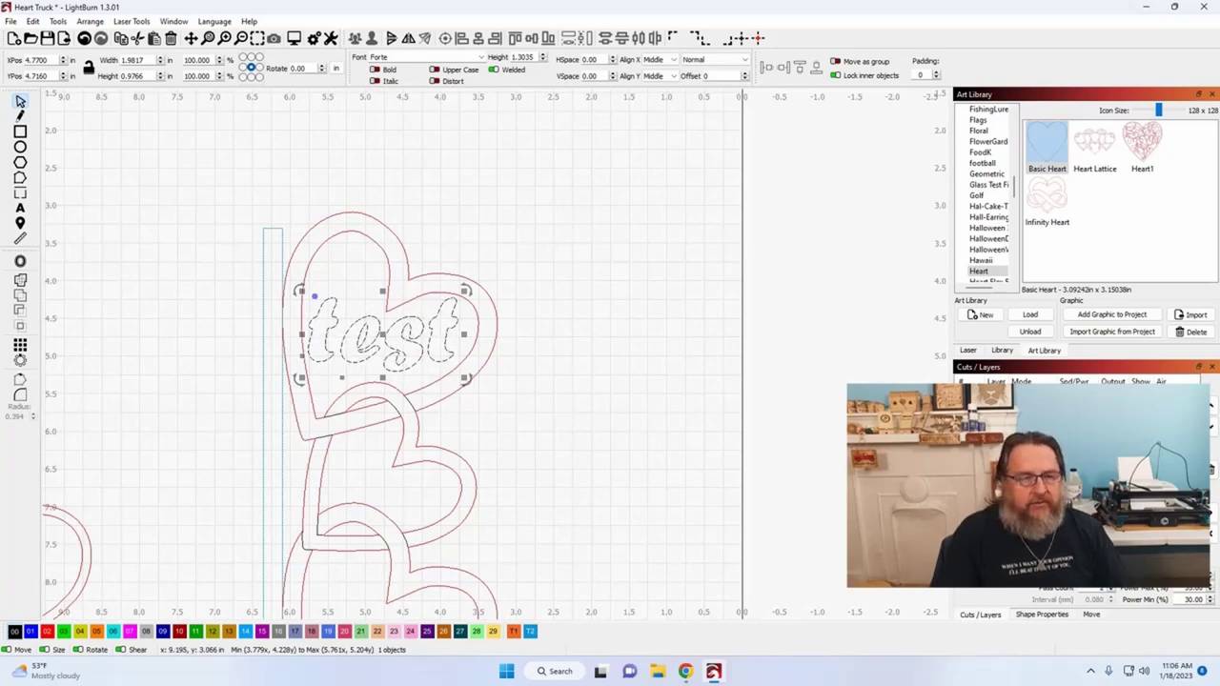
Offset the "test" text outward by 0.125 in with the Corner style to outline the whole word.
click(21, 265)
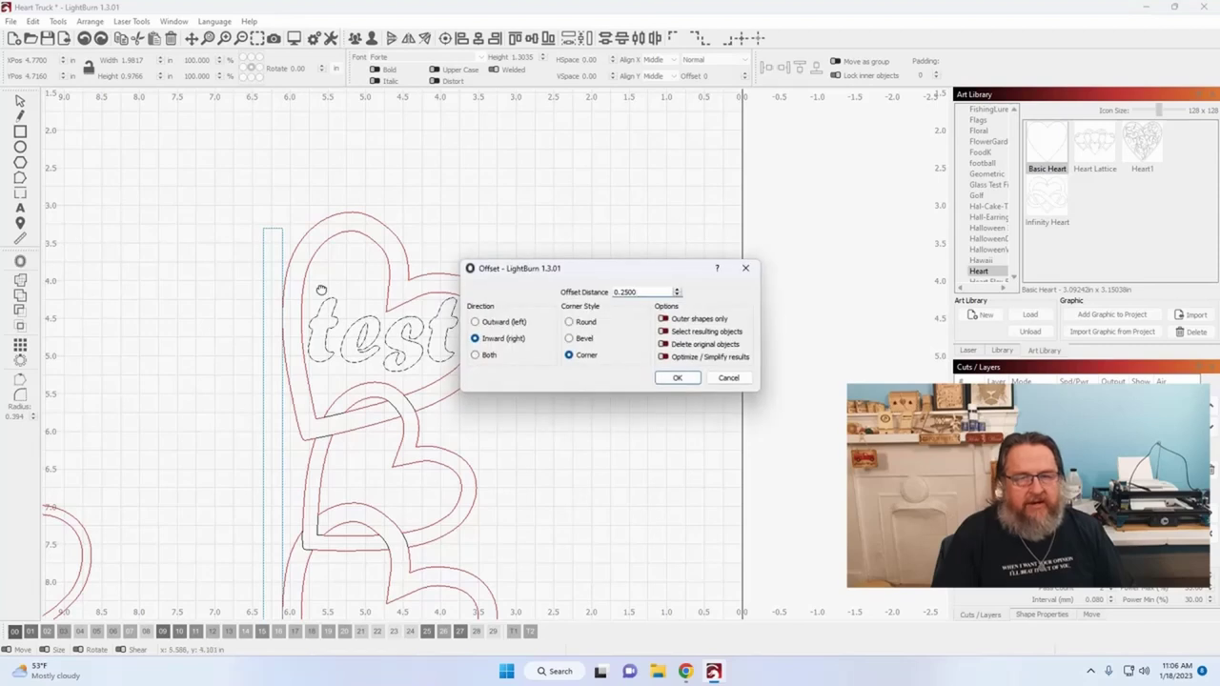
double_click(650, 292)
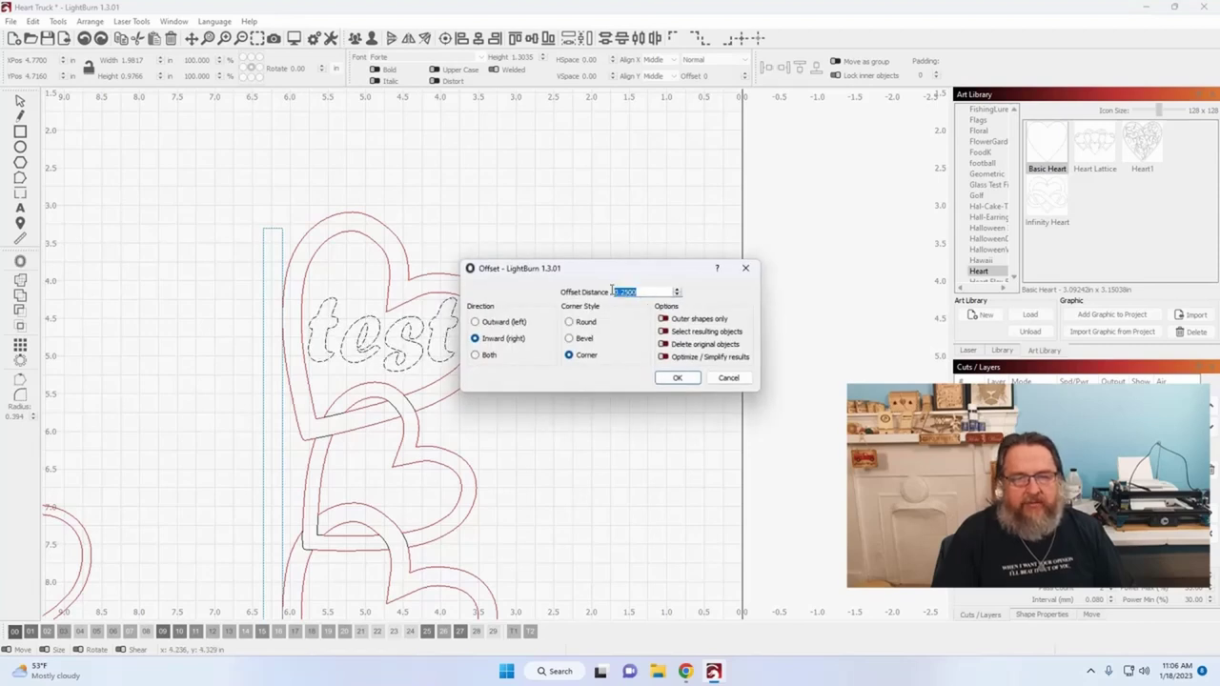
click(484, 324)
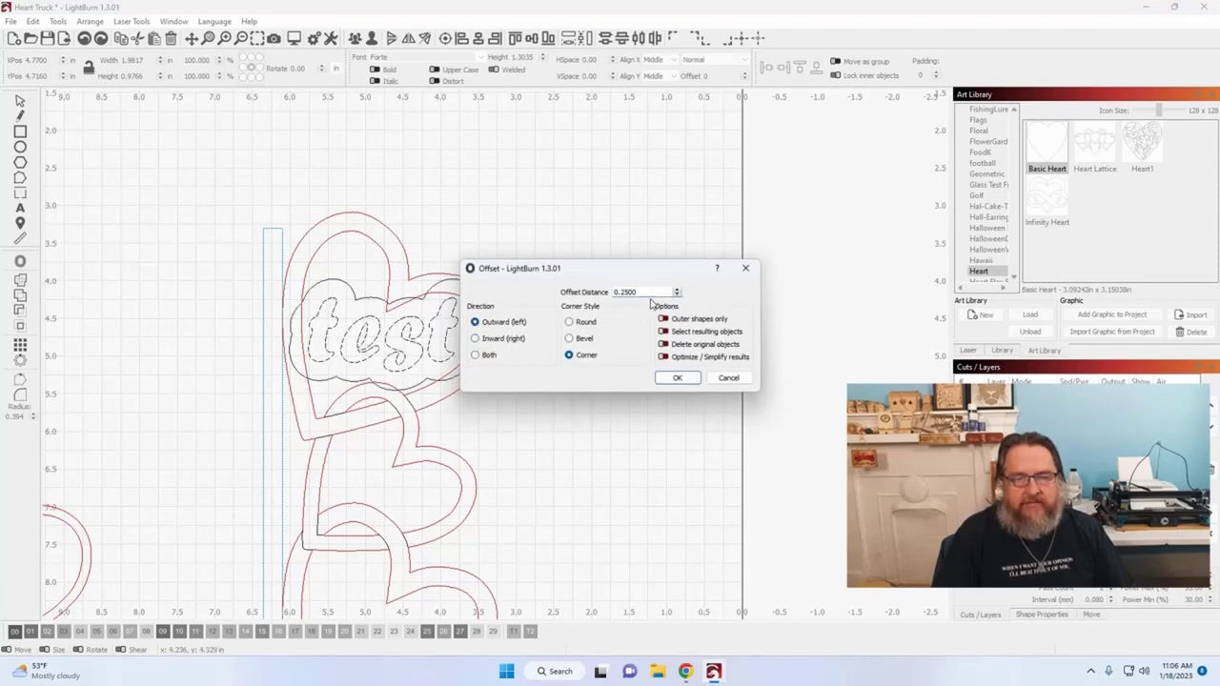
drag(630, 292, 578, 294)
key(BackSpace)
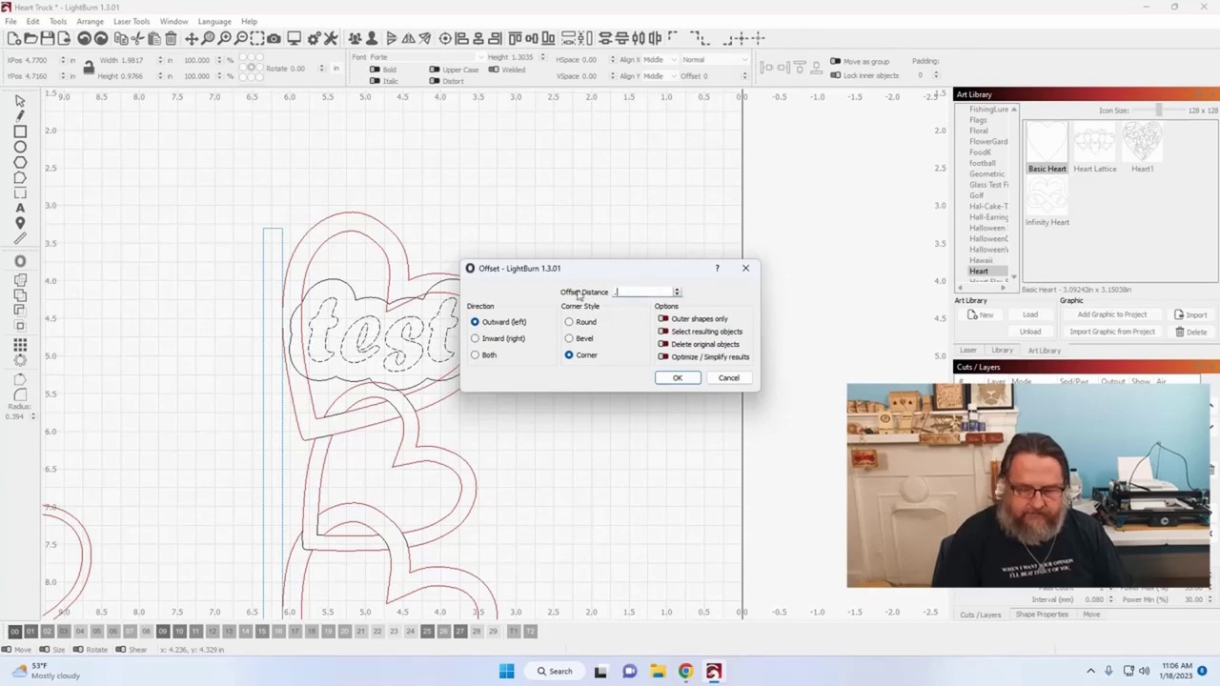
text(.125)
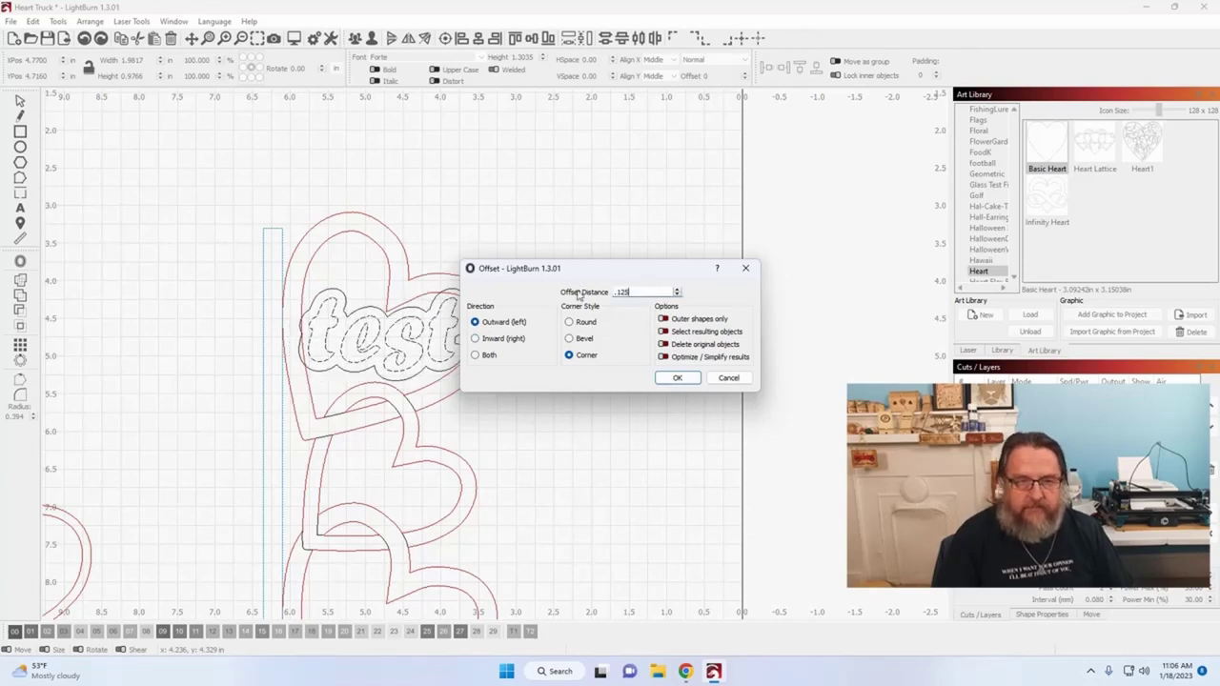
click(674, 378)
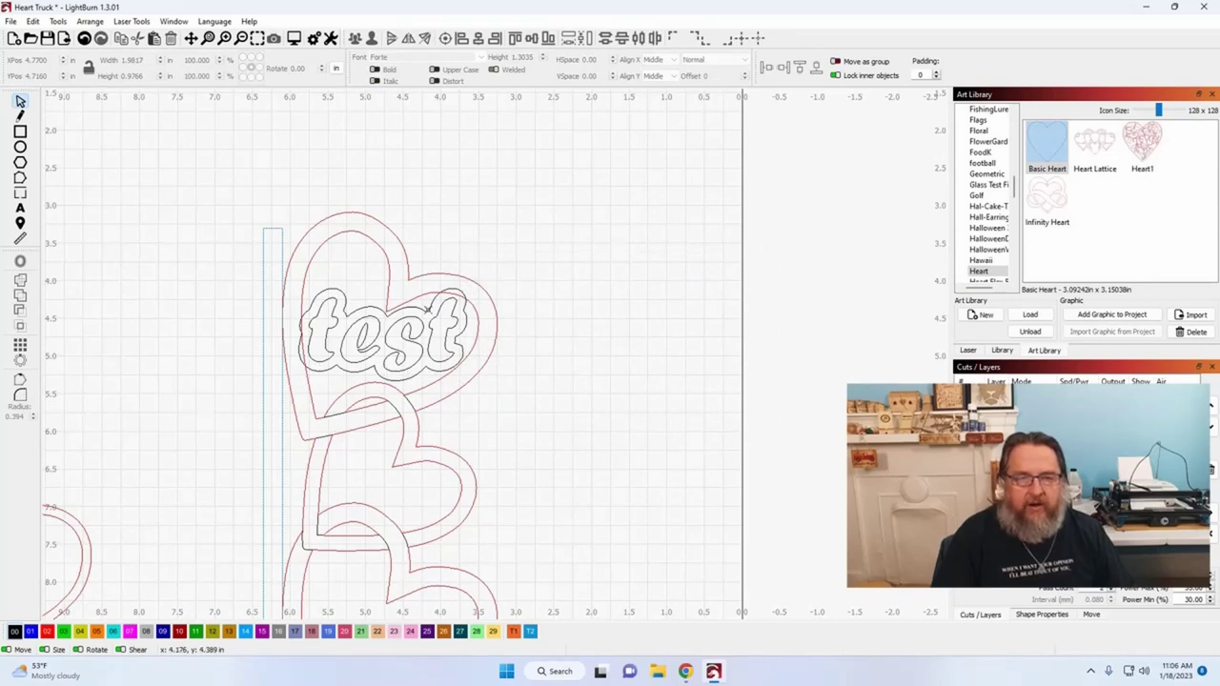
Examine how the word's offset outline overlaps the top heart's inner outline, selecting both and clearing the selection.
click(348, 372)
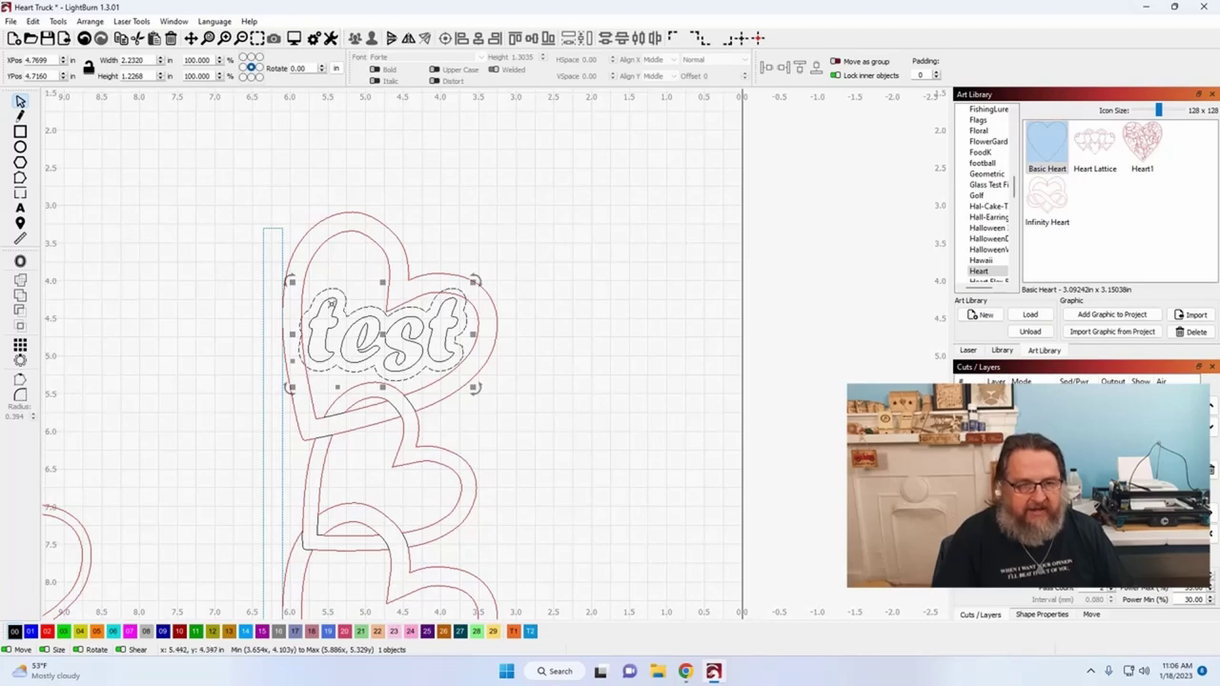
shift+click(333, 245)
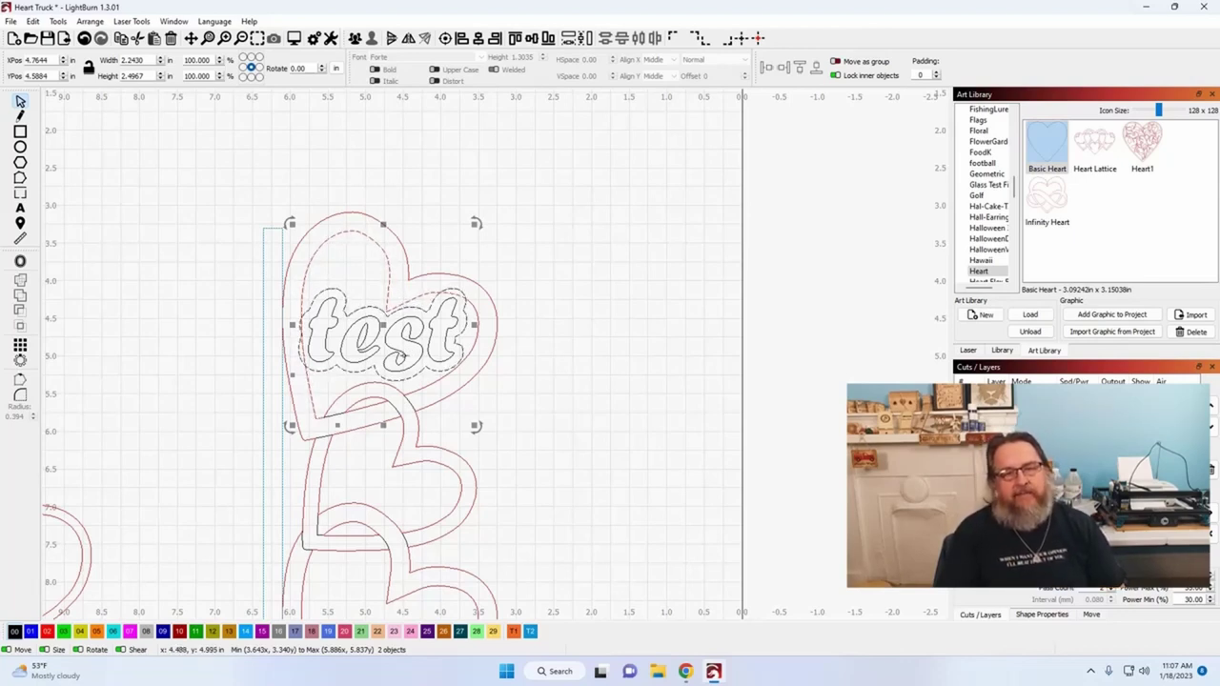
scroll(407, 404, down, 2)
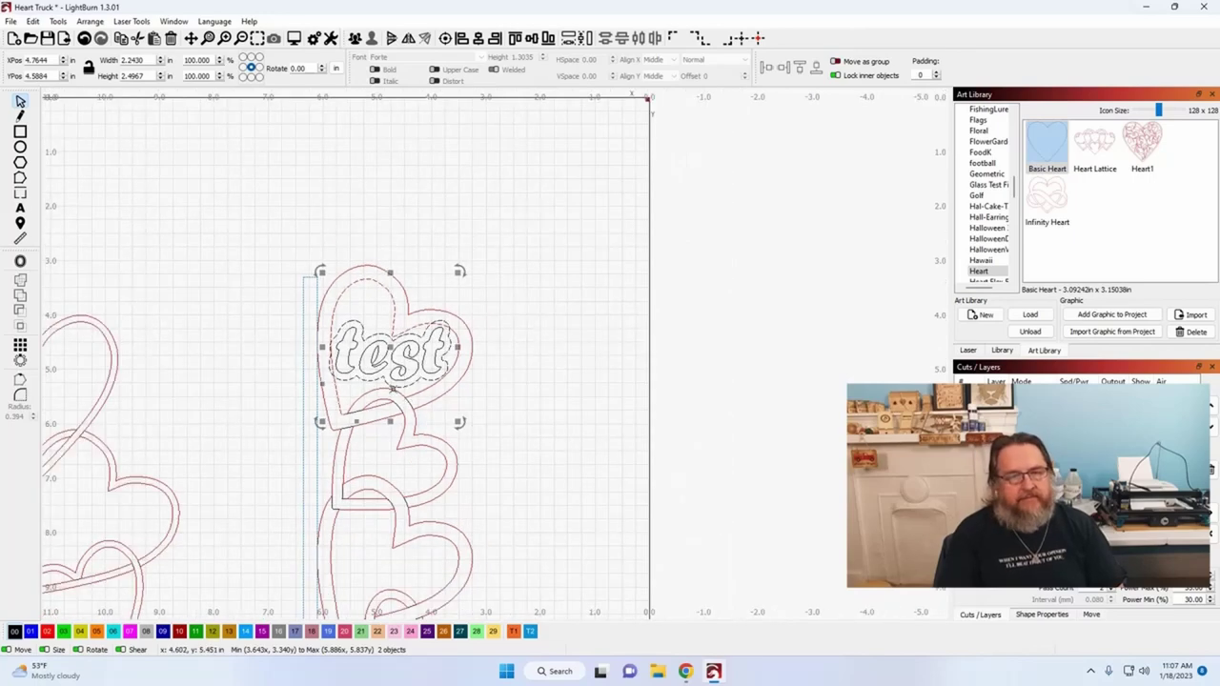
scroll(344, 364, down, 2)
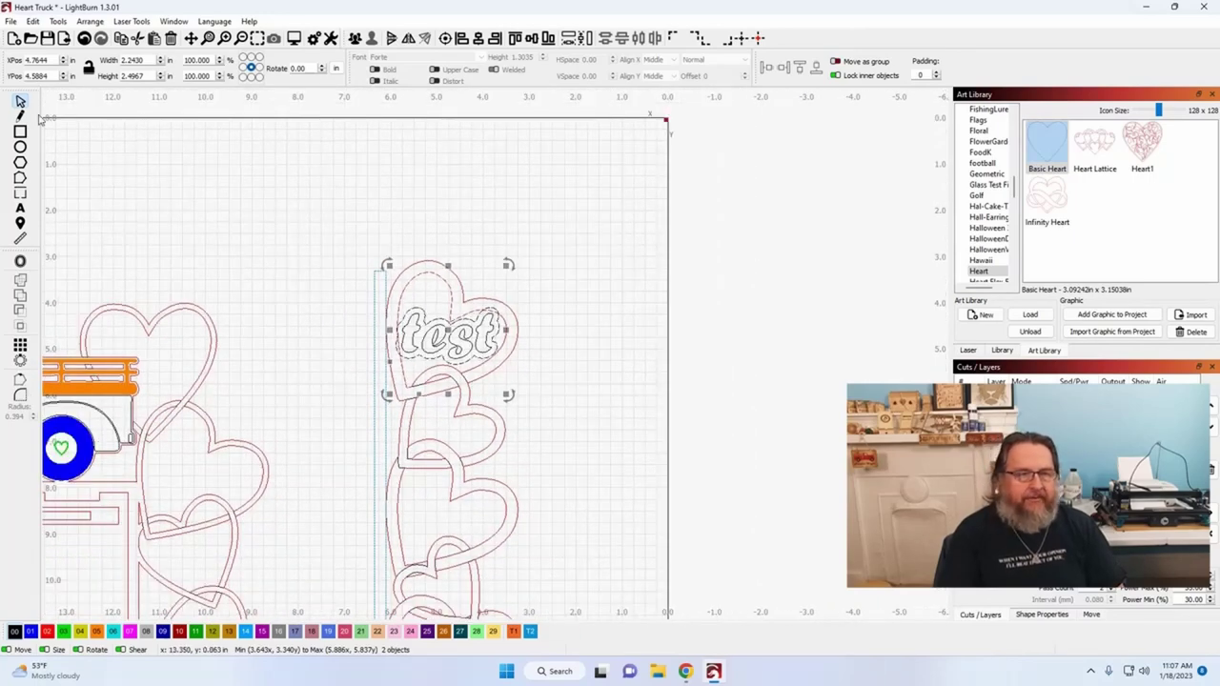
scroll(319, 352, up, 2)
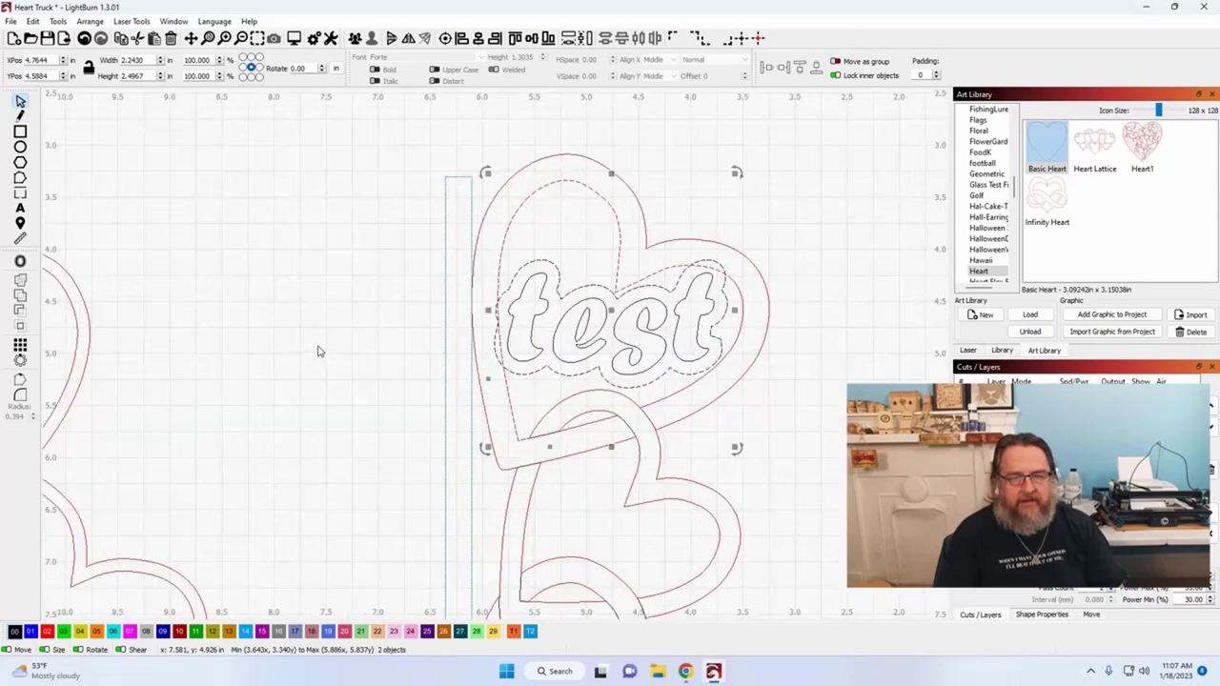
scroll(285, 400, up, 1)
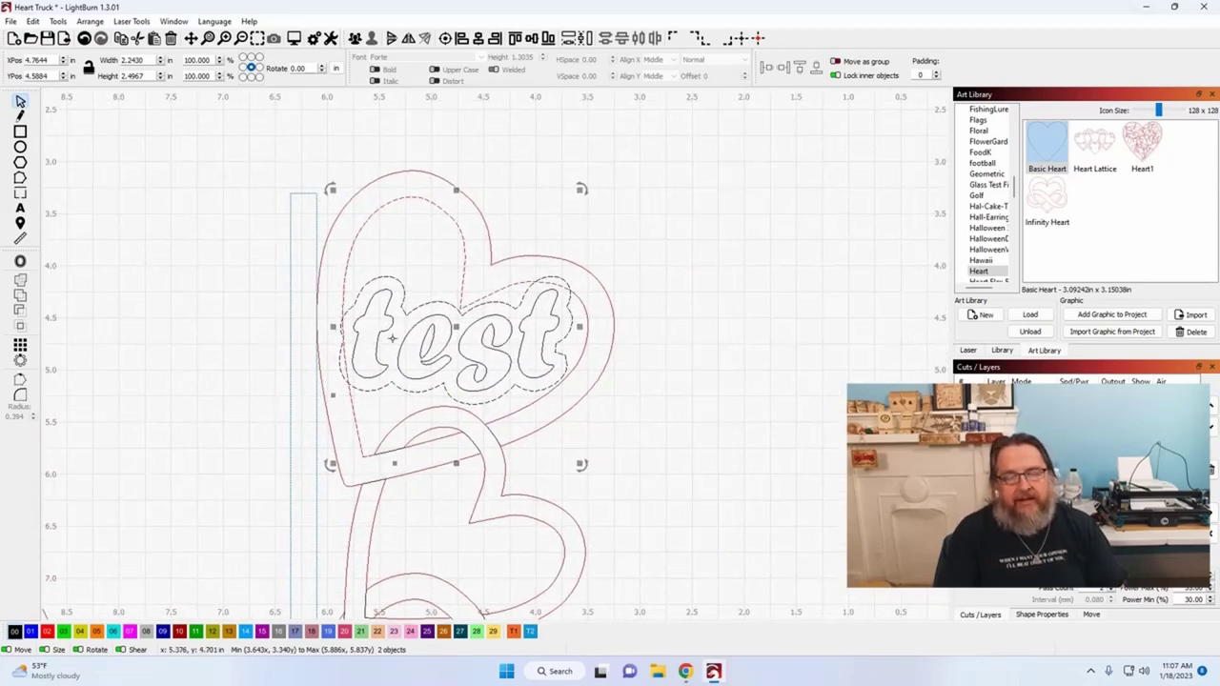
click(295, 280)
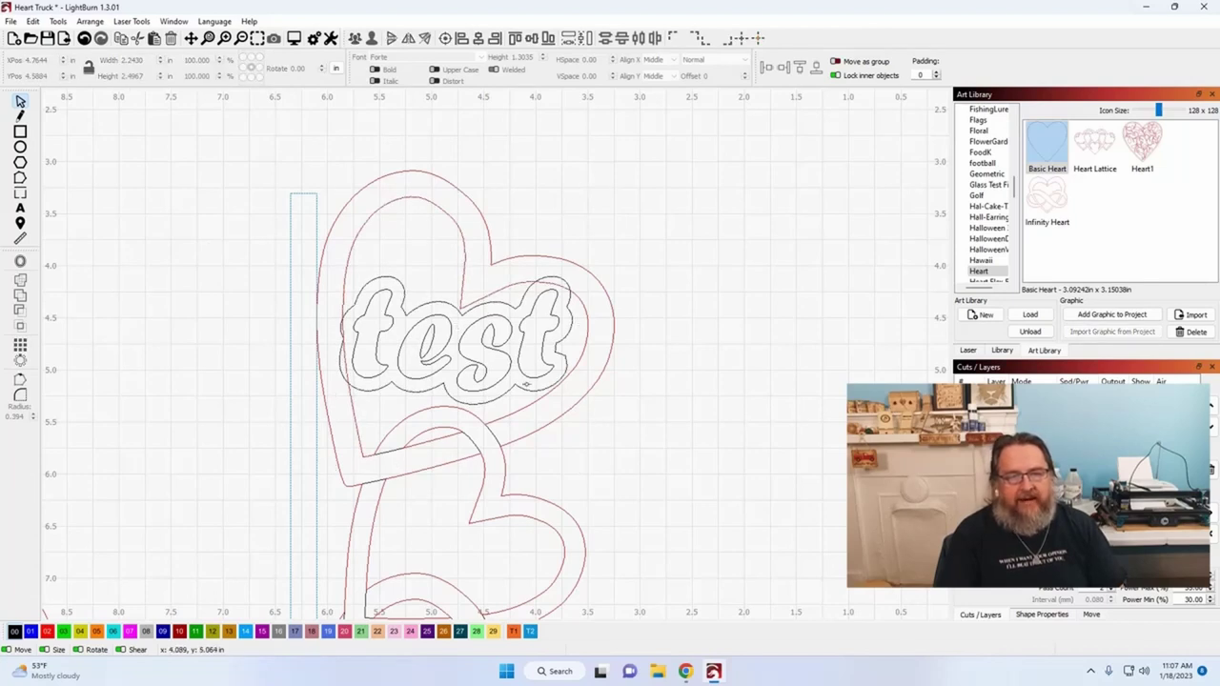
Move the "test" text and its offset outline out of the top heart into the empty area beside it.
click(440, 366)
drag(441, 366, 833, 275)
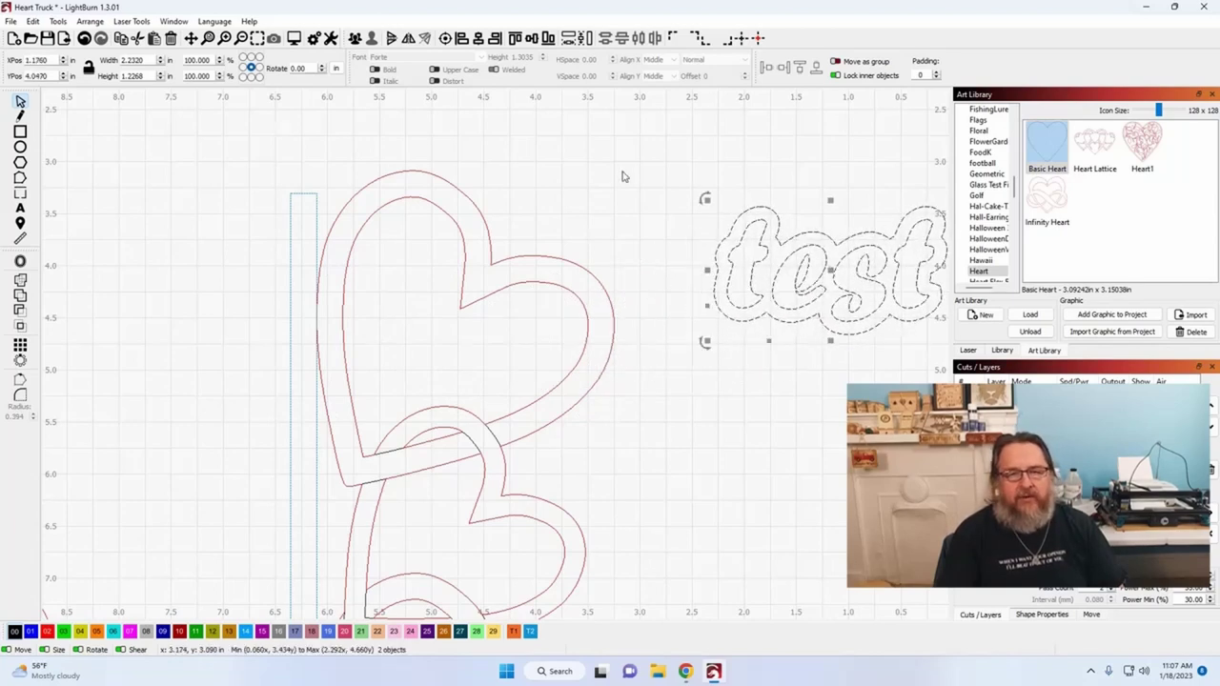
click(534, 250)
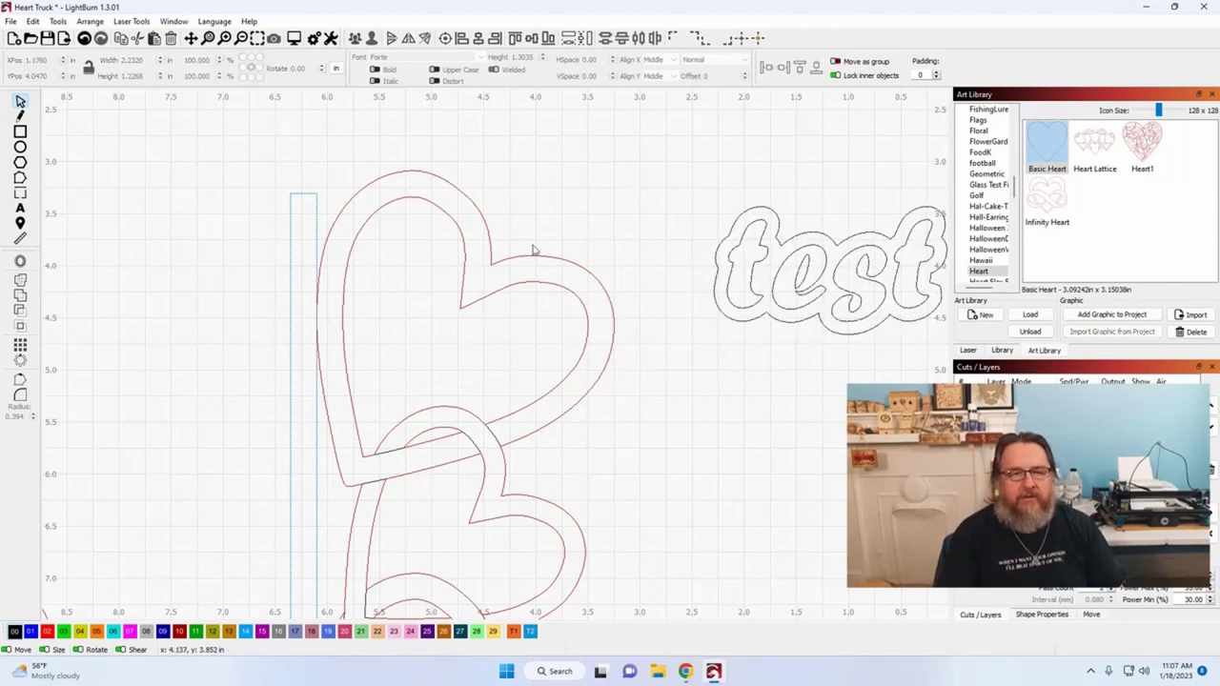
Auto-join the three pieces of the top heart's inner outline and select the outline to check the join.
click(353, 240)
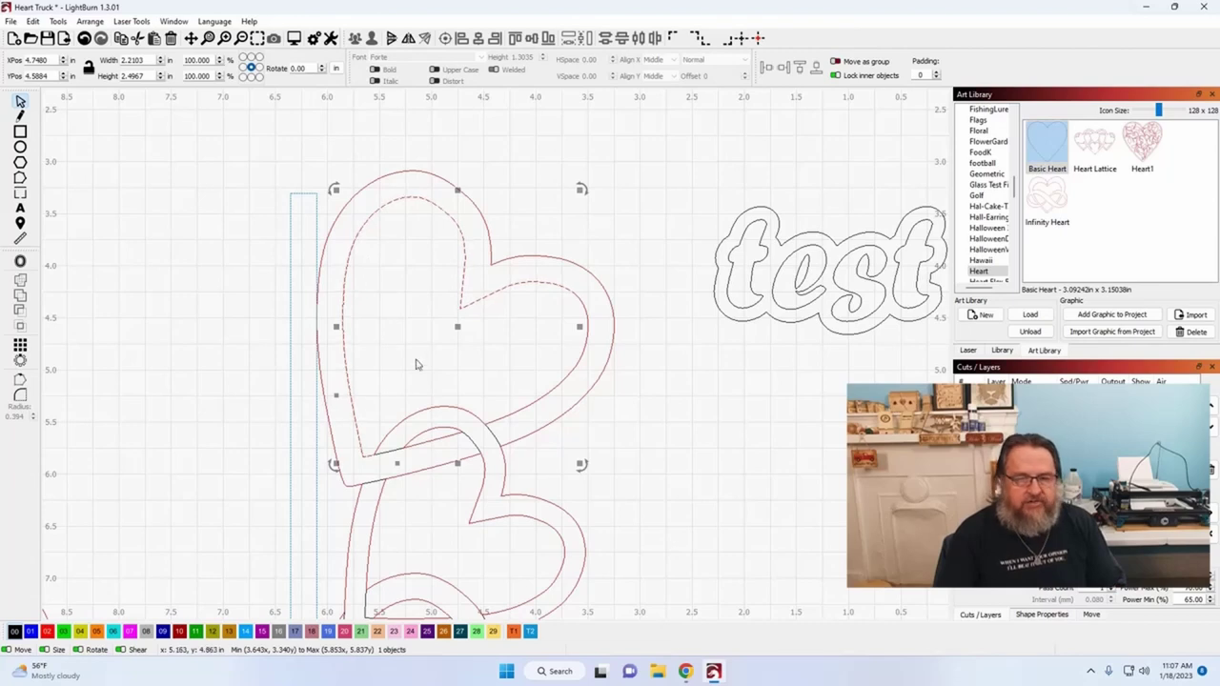
shift+click(465, 413)
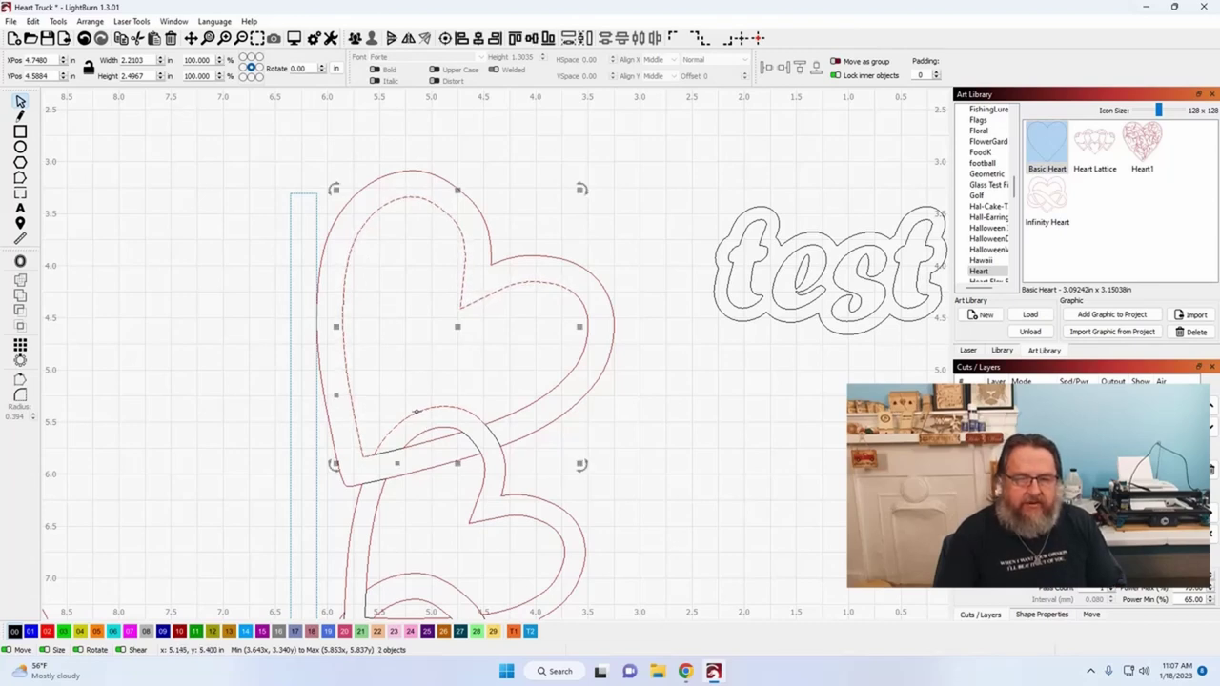
shift+click(510, 414)
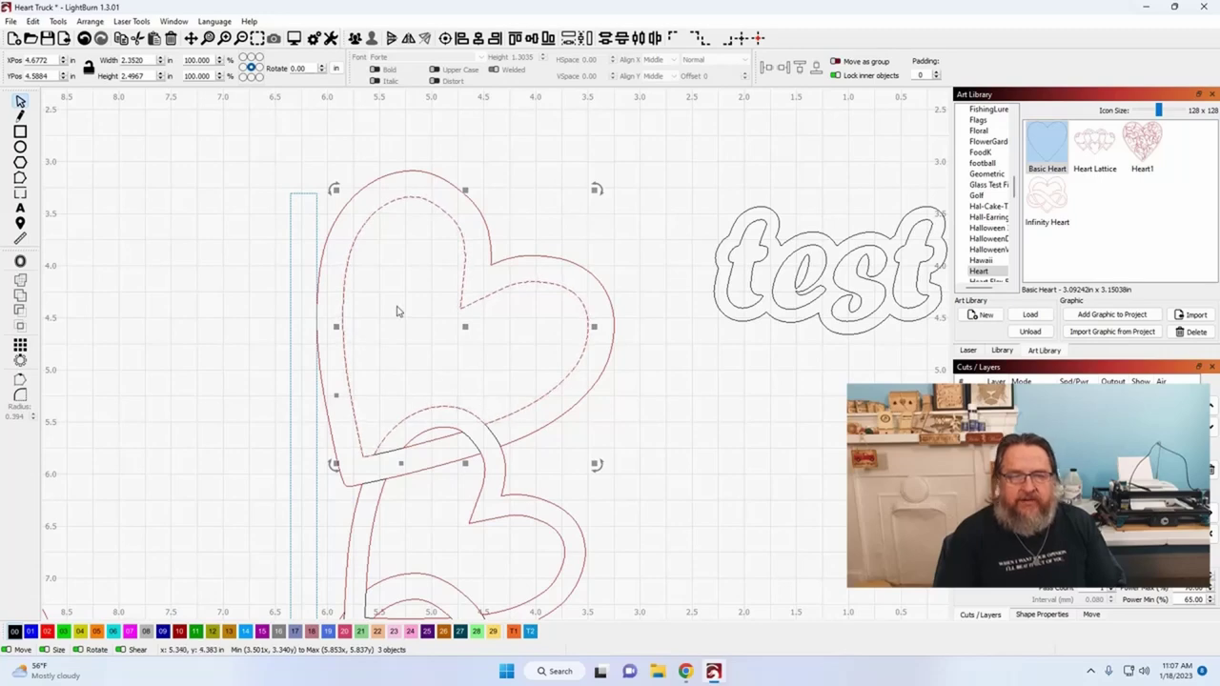
scroll(399, 310, up, 1)
click(34, 22)
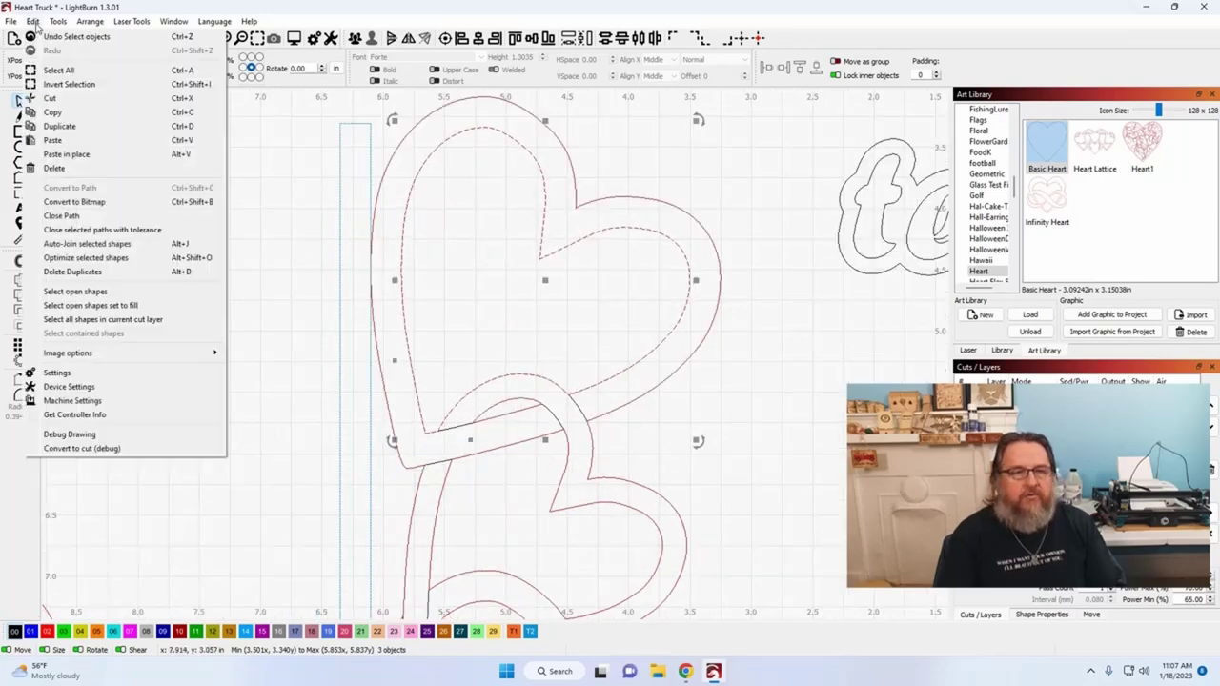
mouse_move(60, 27)
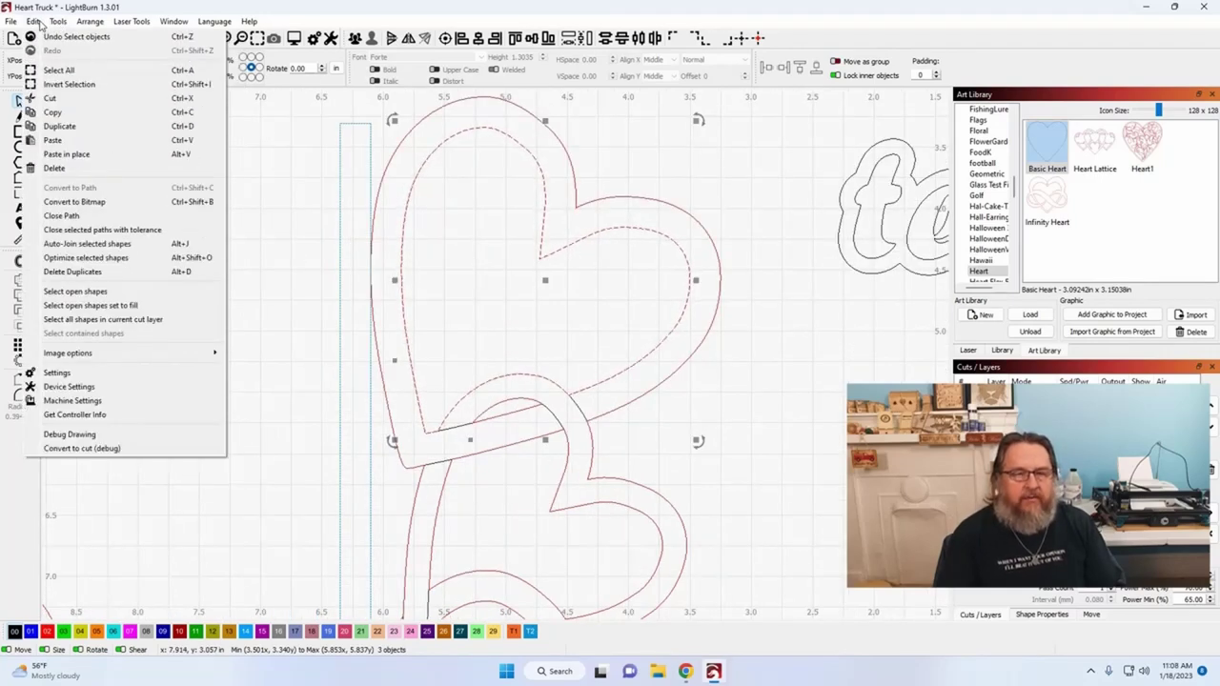
click(75, 244)
click(110, 266)
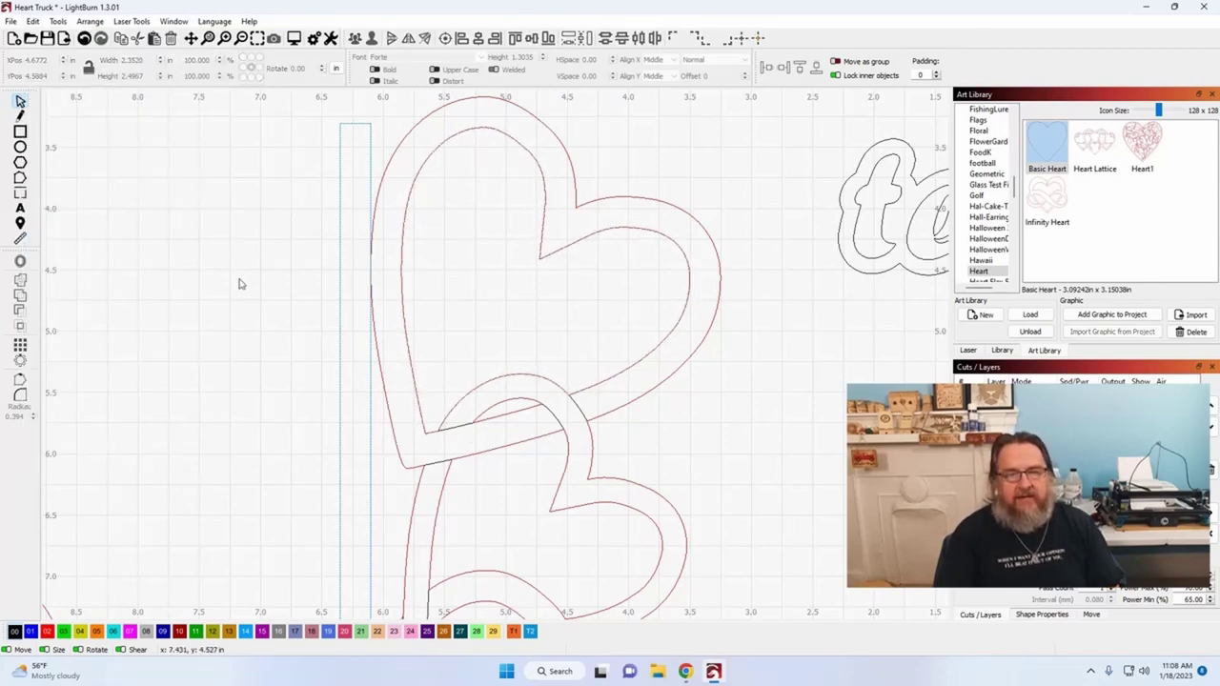
click(401, 284)
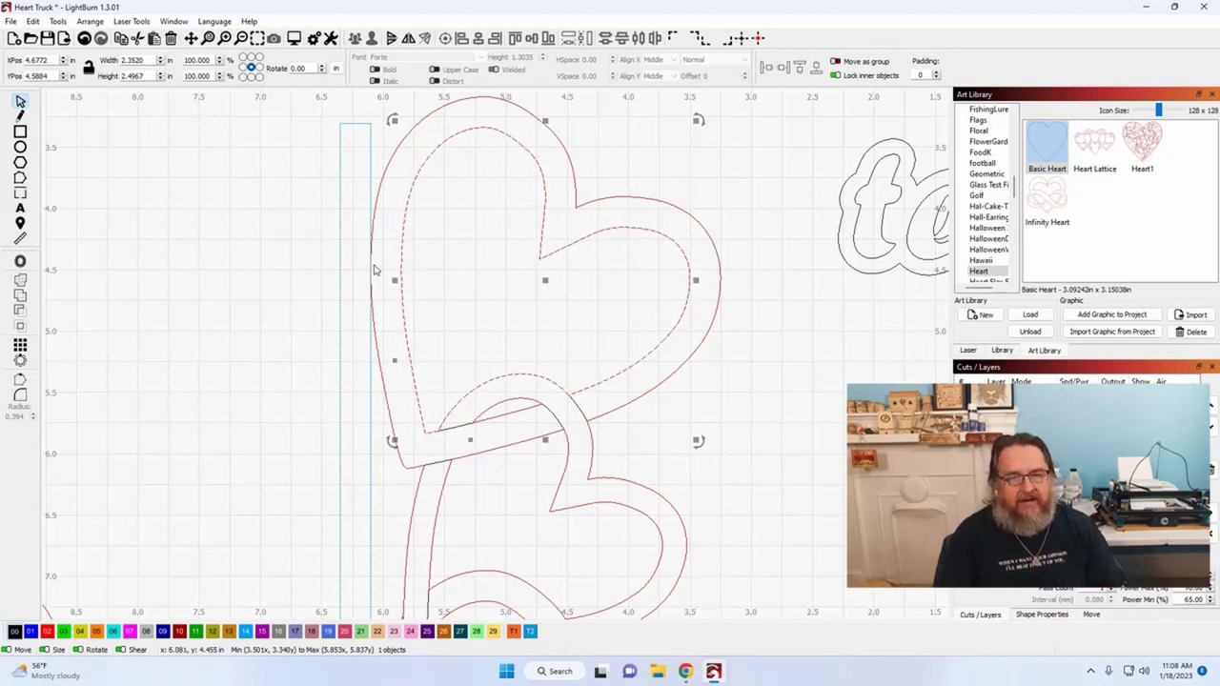
click(34, 22)
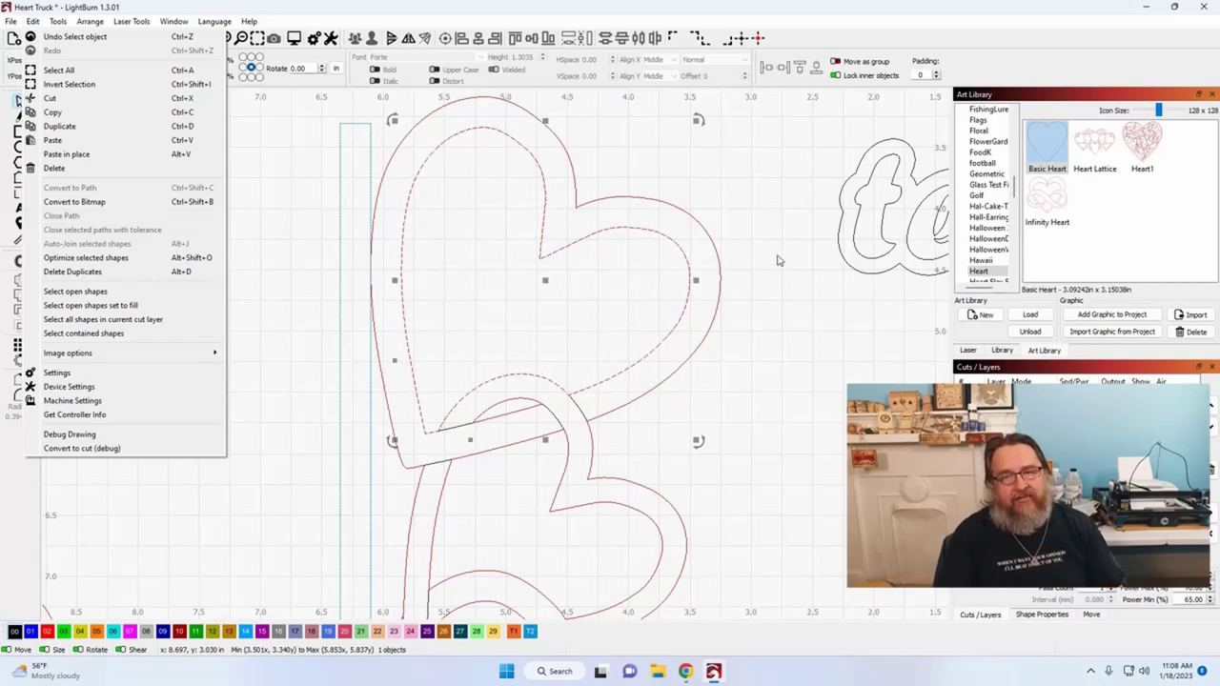
Move the word's offset outline into the top heart's opening, centred at about X 4.76 in, Y 4.76 in.
click(839, 257)
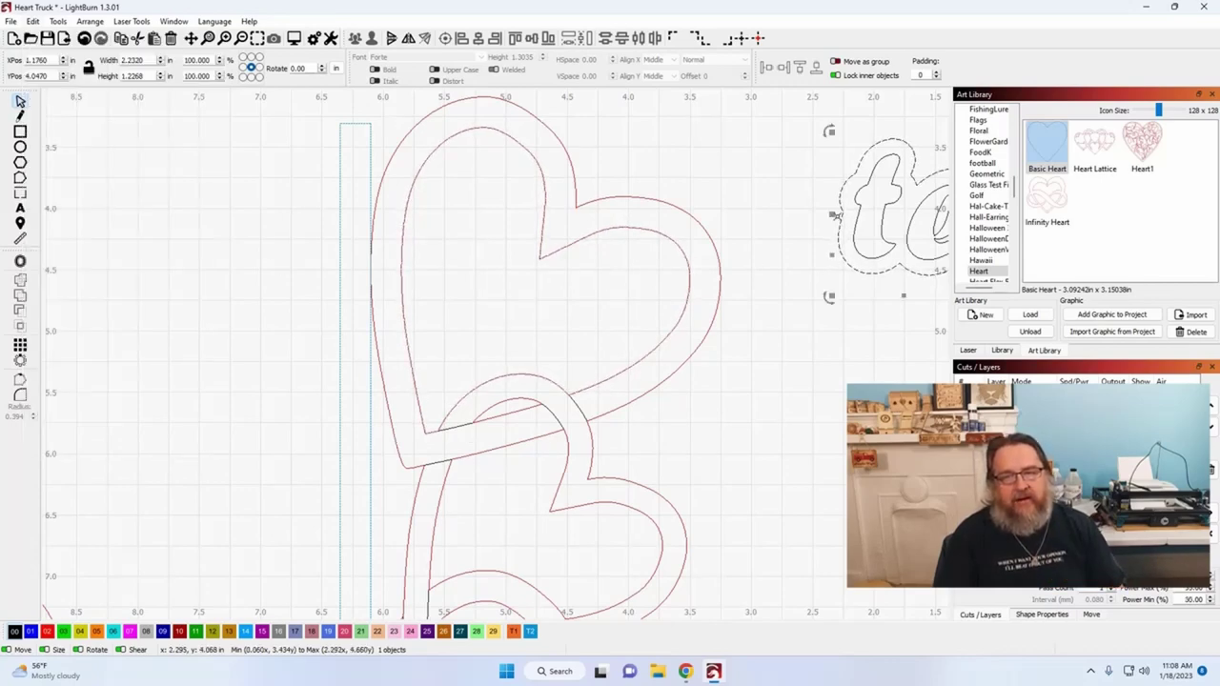
drag(848, 380, 739, 412)
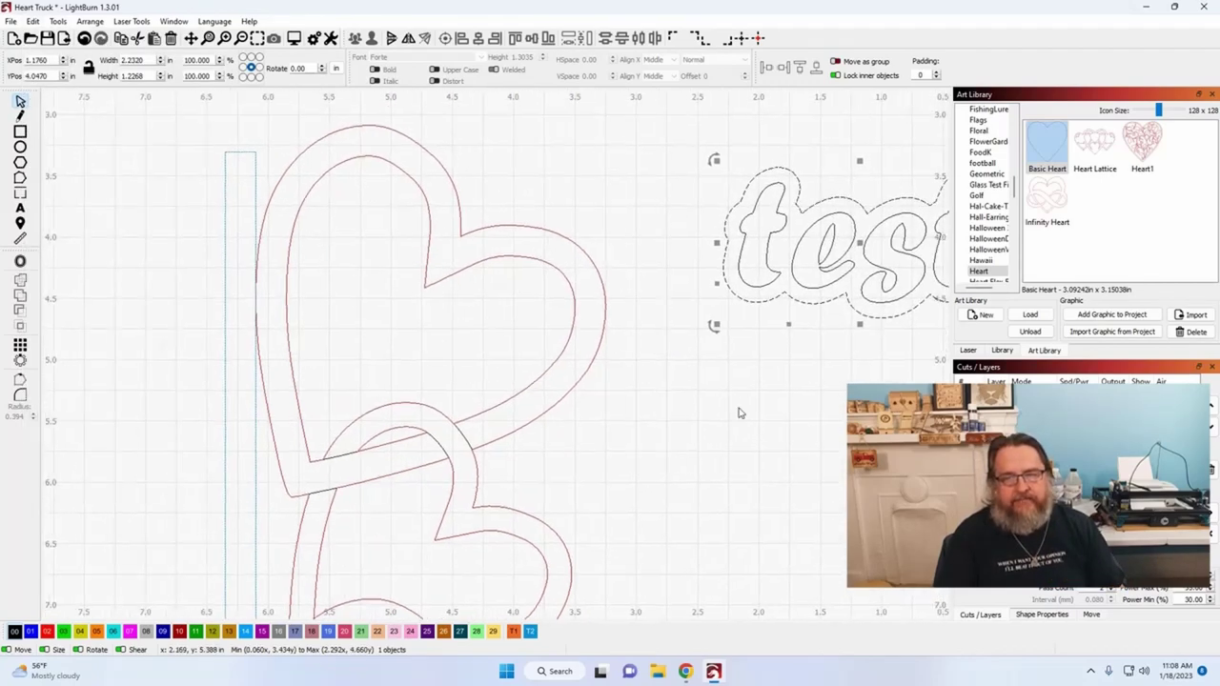
drag(863, 249, 425, 326)
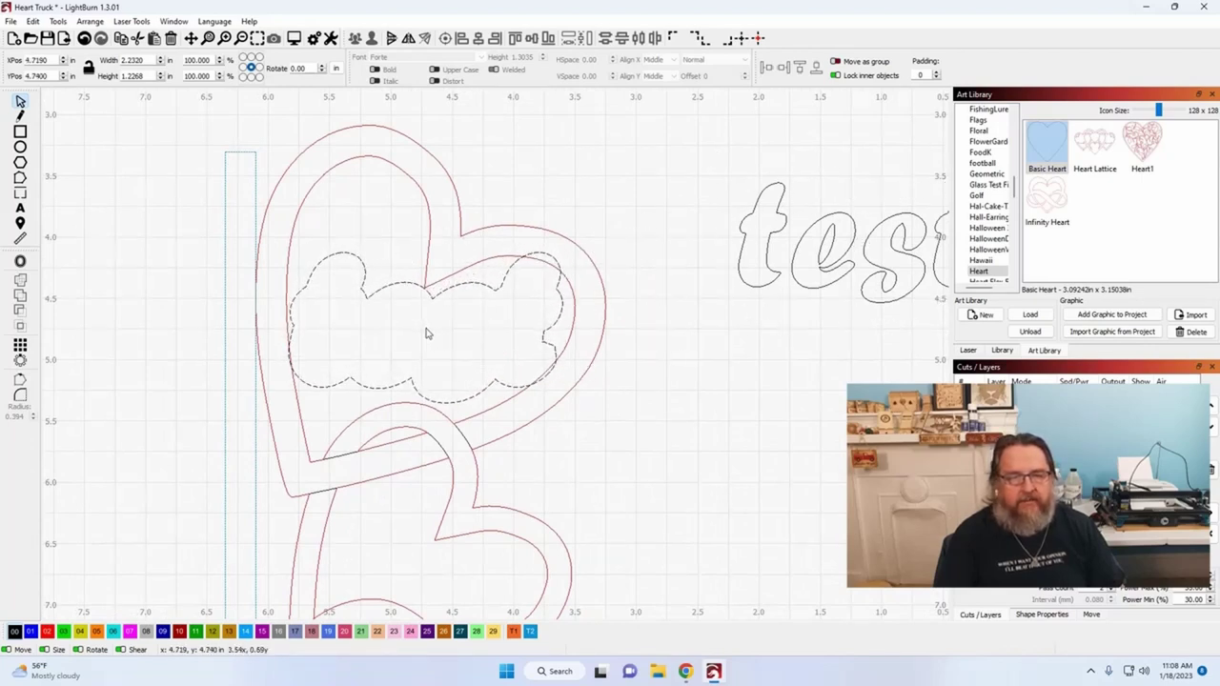
drag(428, 335, 416, 339)
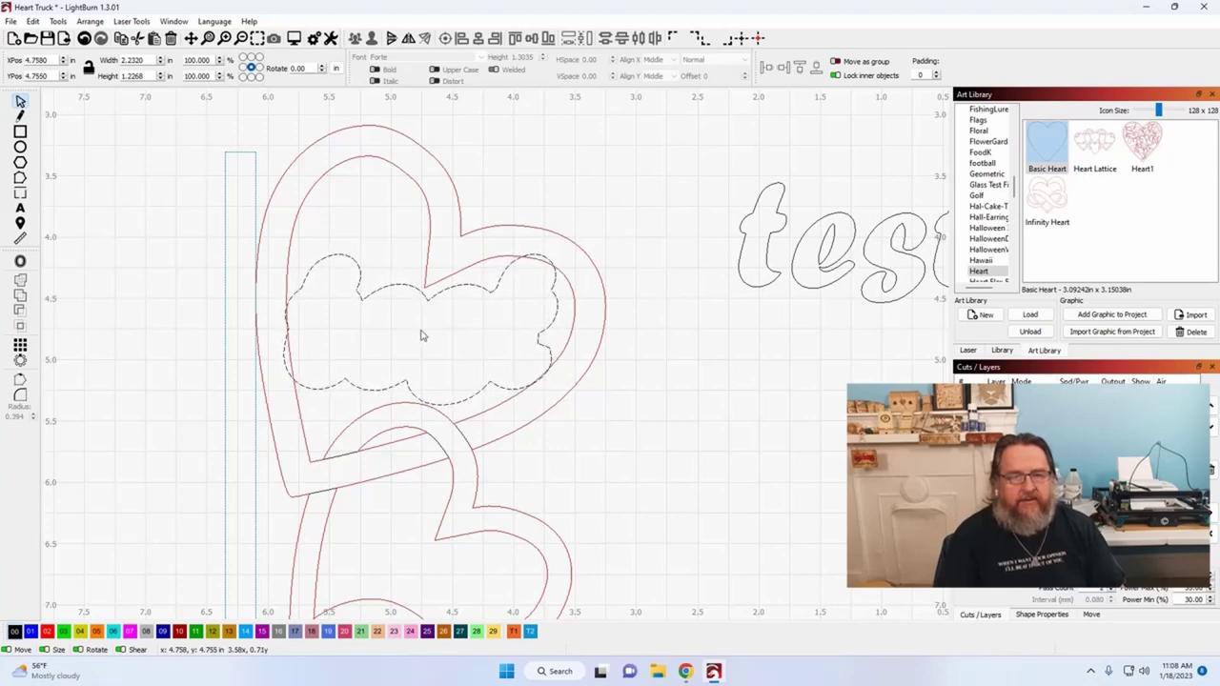
drag(423, 336, 423, 331)
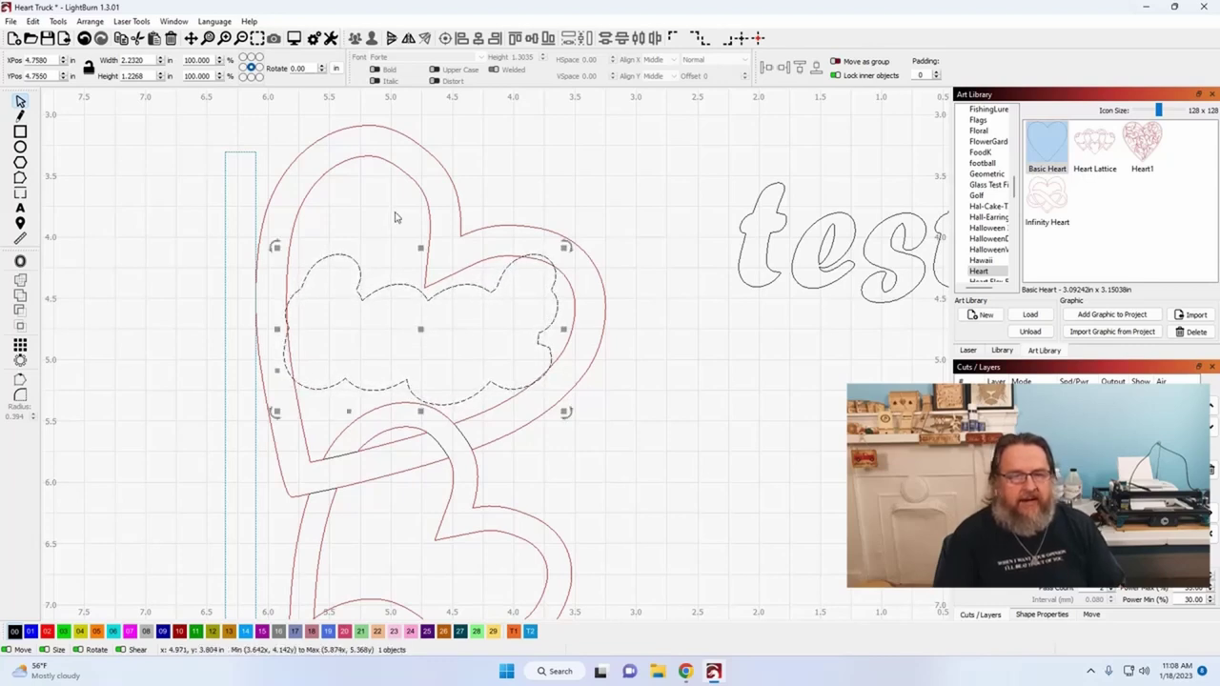
Compare the Boolean Assistant results for the word outline and the heart's inner outline, and apply Subtract B - A.
shift+click(390, 165)
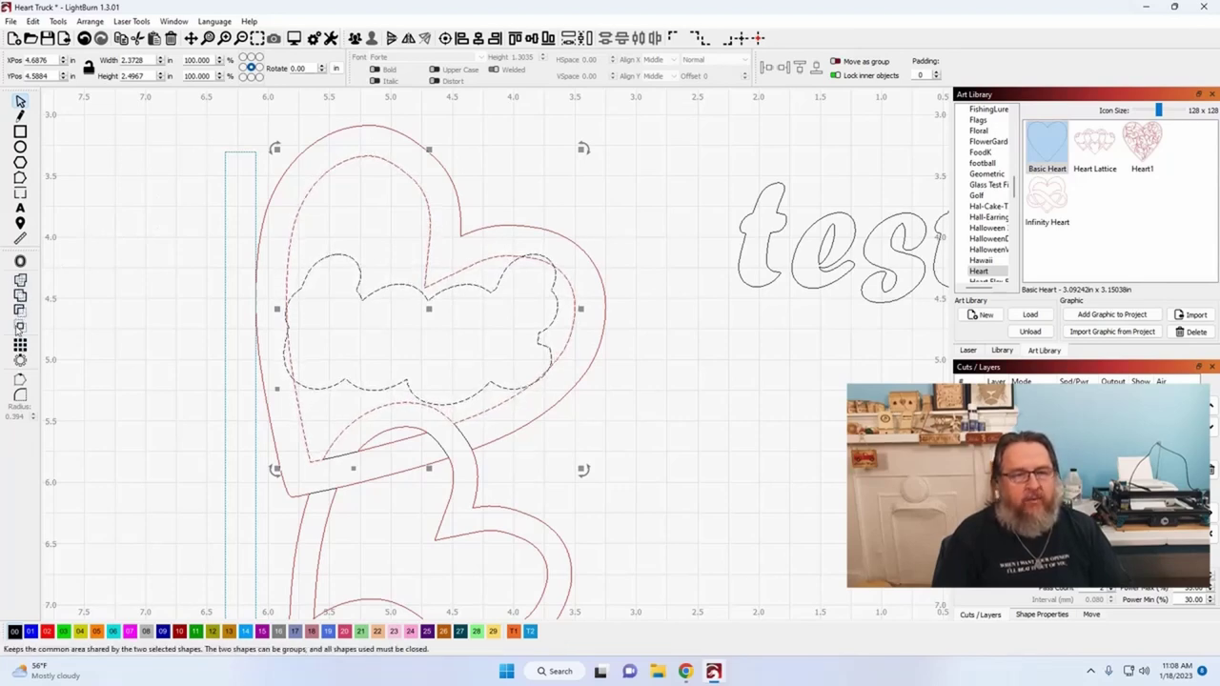
click(59, 21)
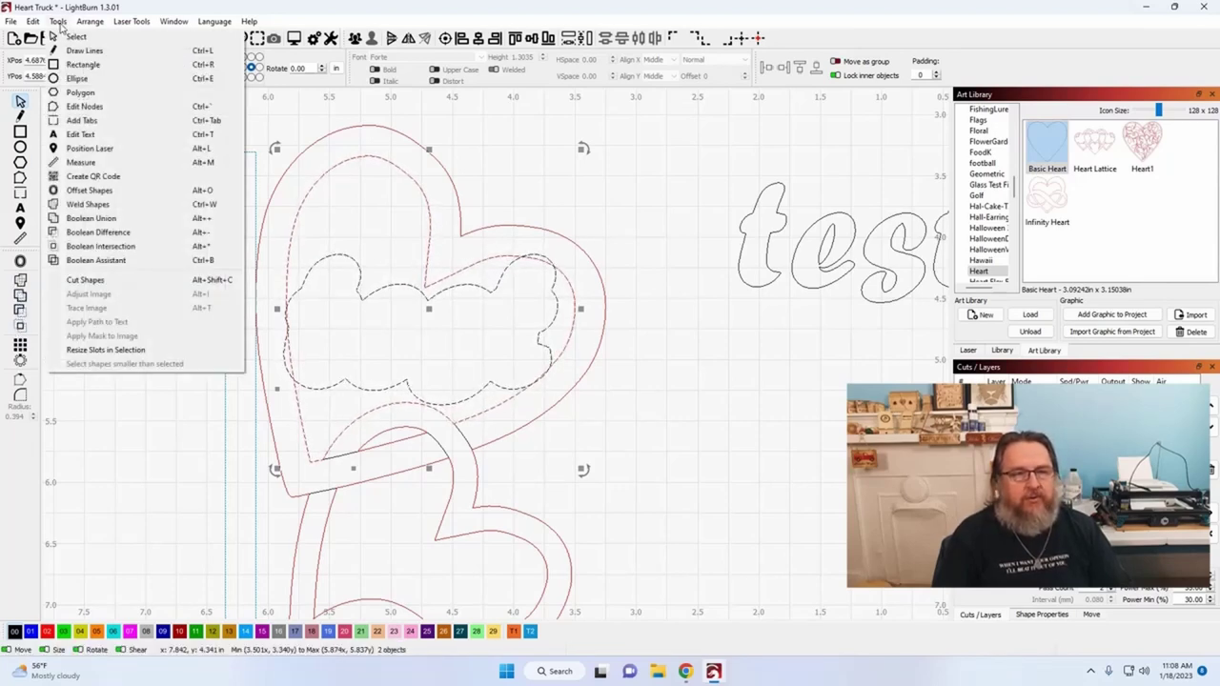
click(145, 266)
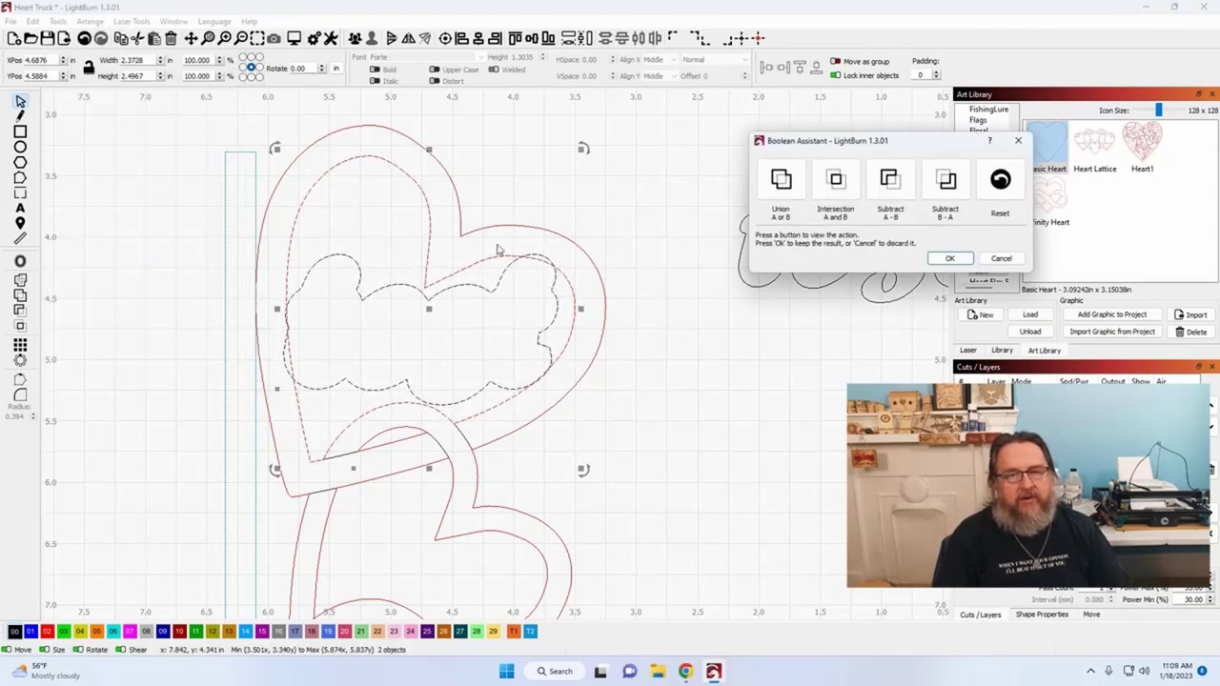
click(836, 179)
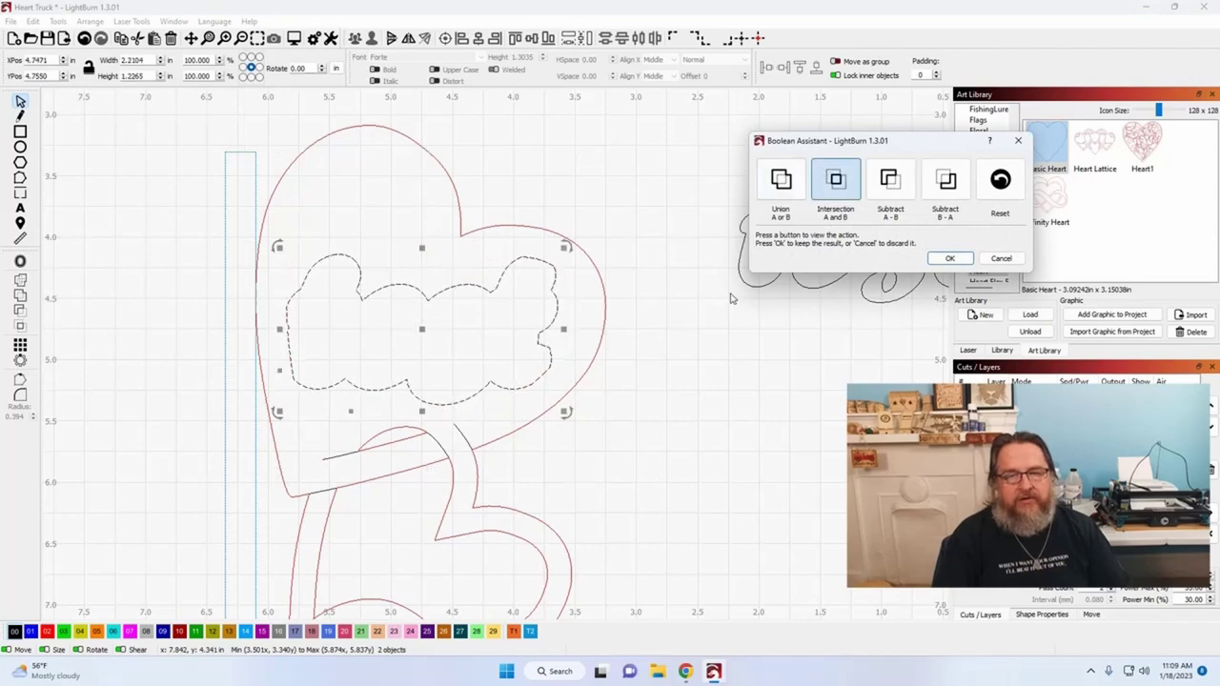
click(781, 179)
click(890, 180)
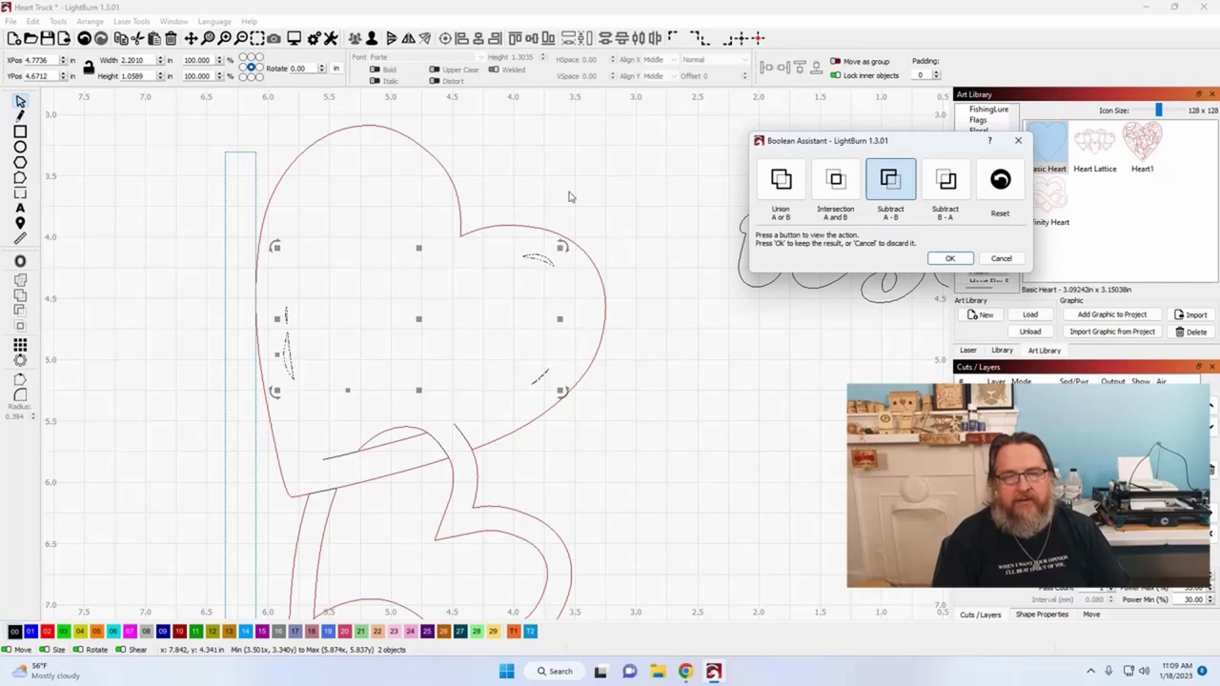
click(779, 183)
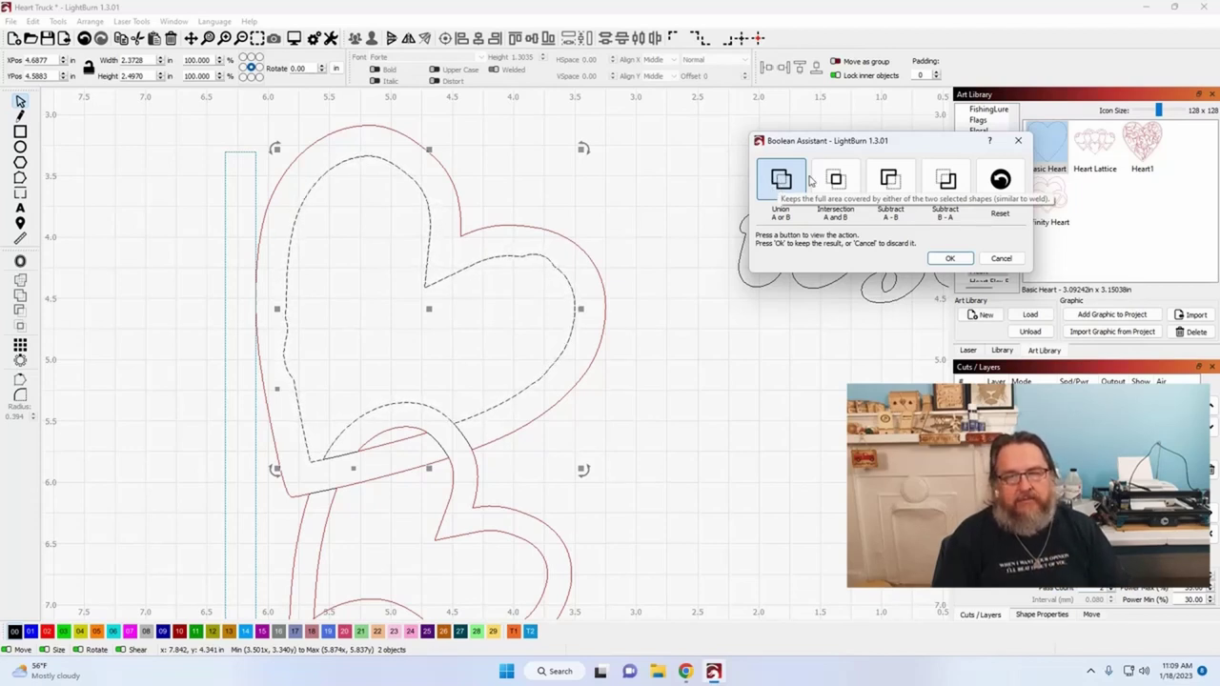
click(838, 179)
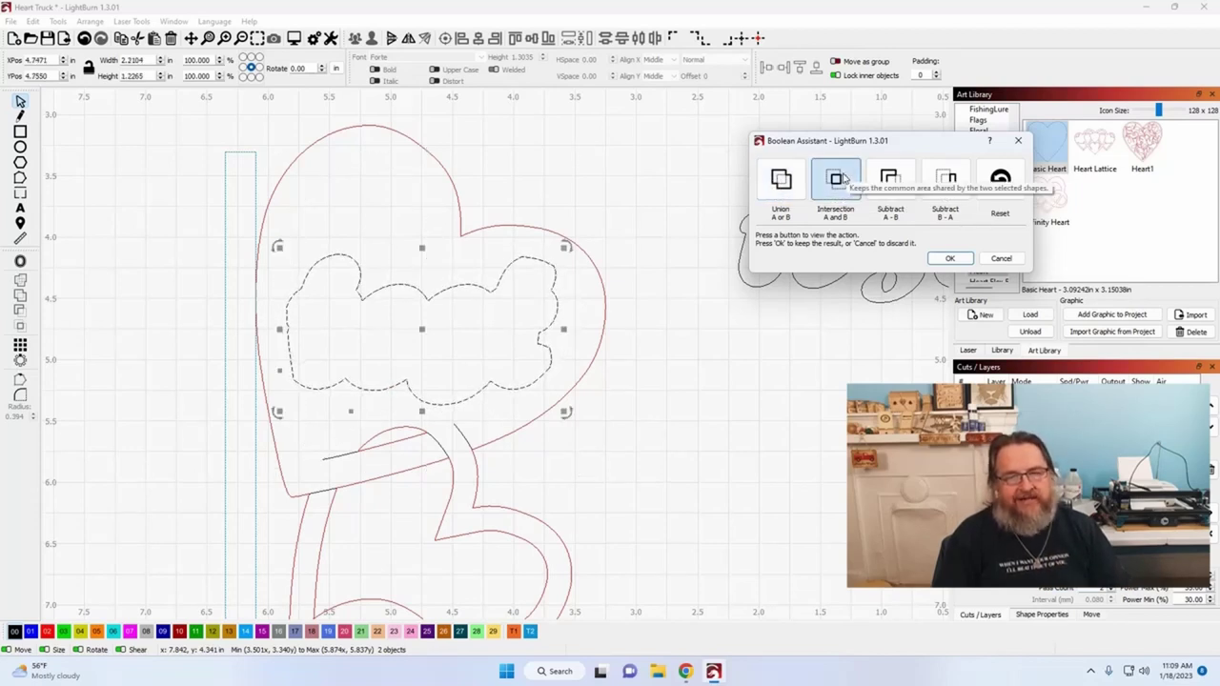
click(886, 179)
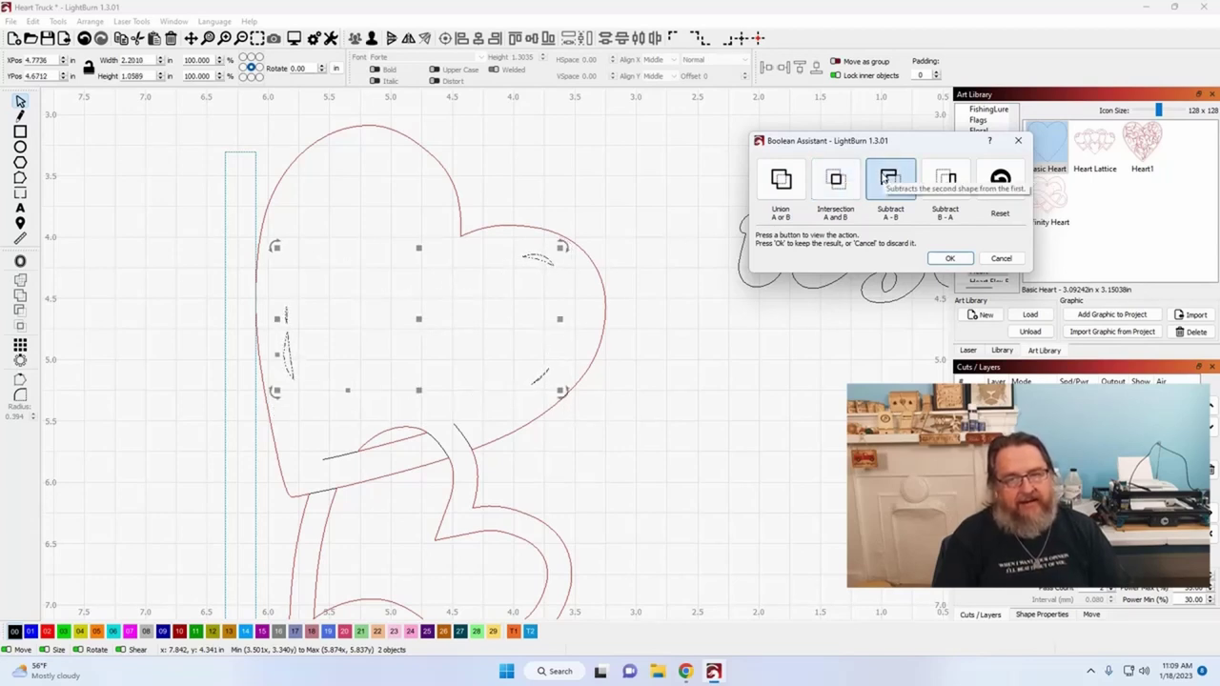
click(940, 179)
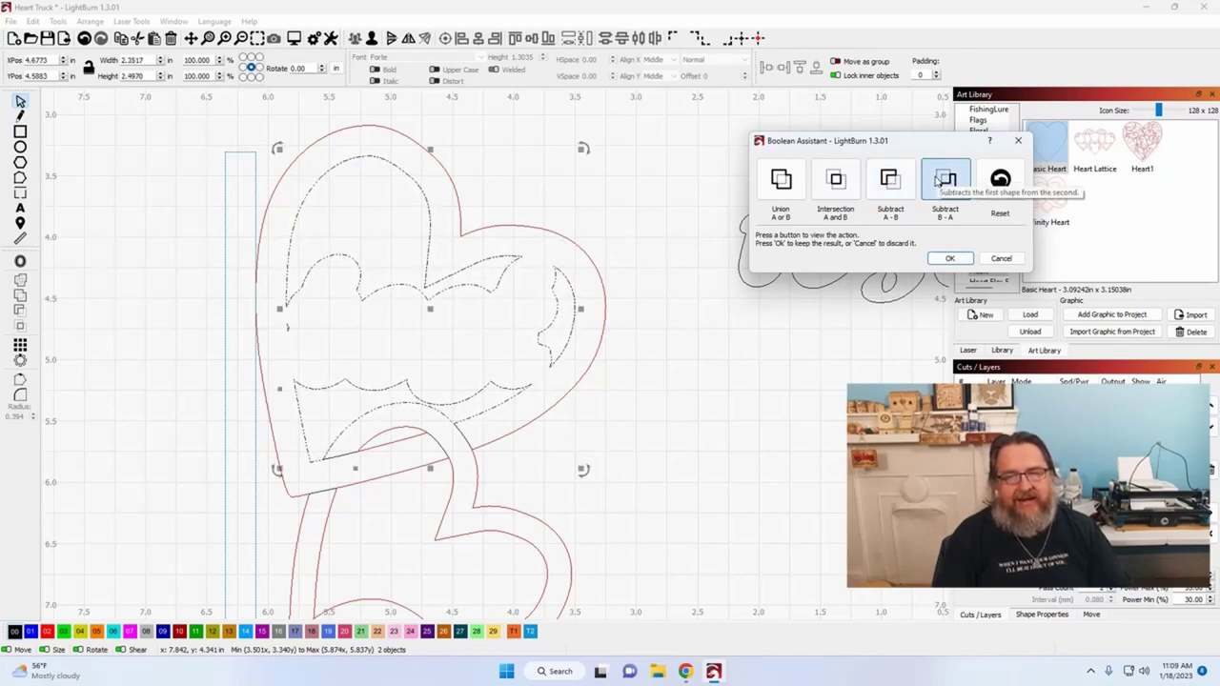
click(949, 258)
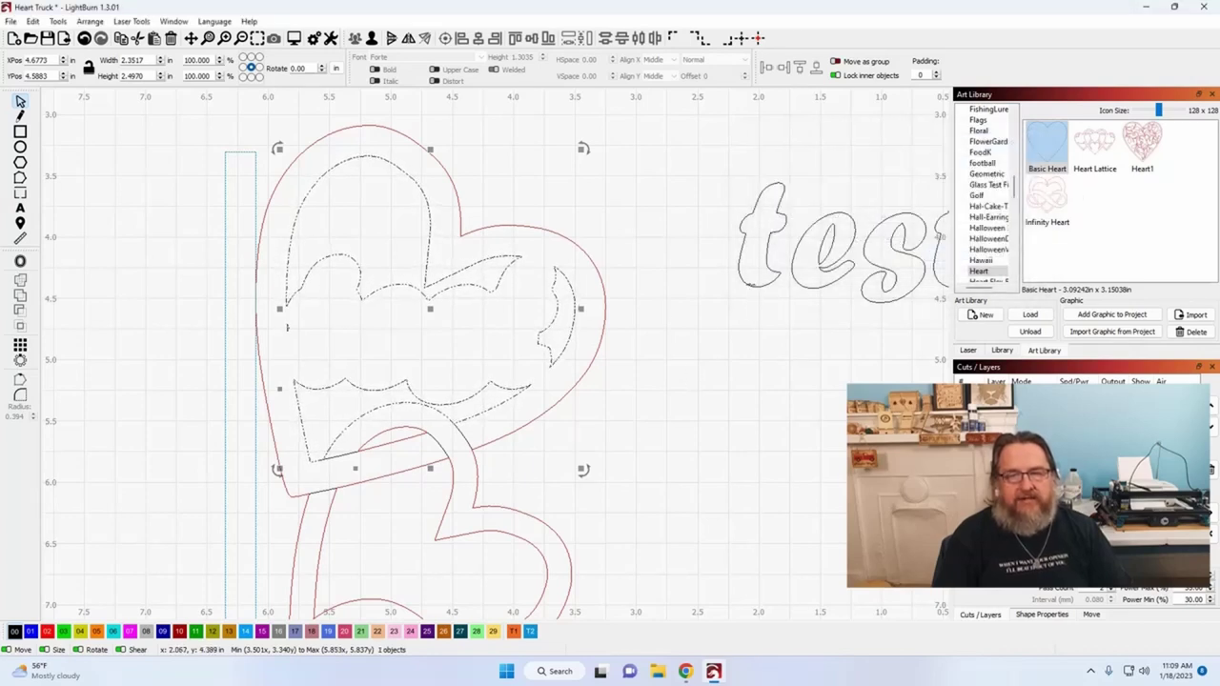
Move the "test" text into the cut-out in the top heart, centred at about X 4.78 in, Y 4.75 in.
click(751, 290)
drag(861, 248, 413, 334)
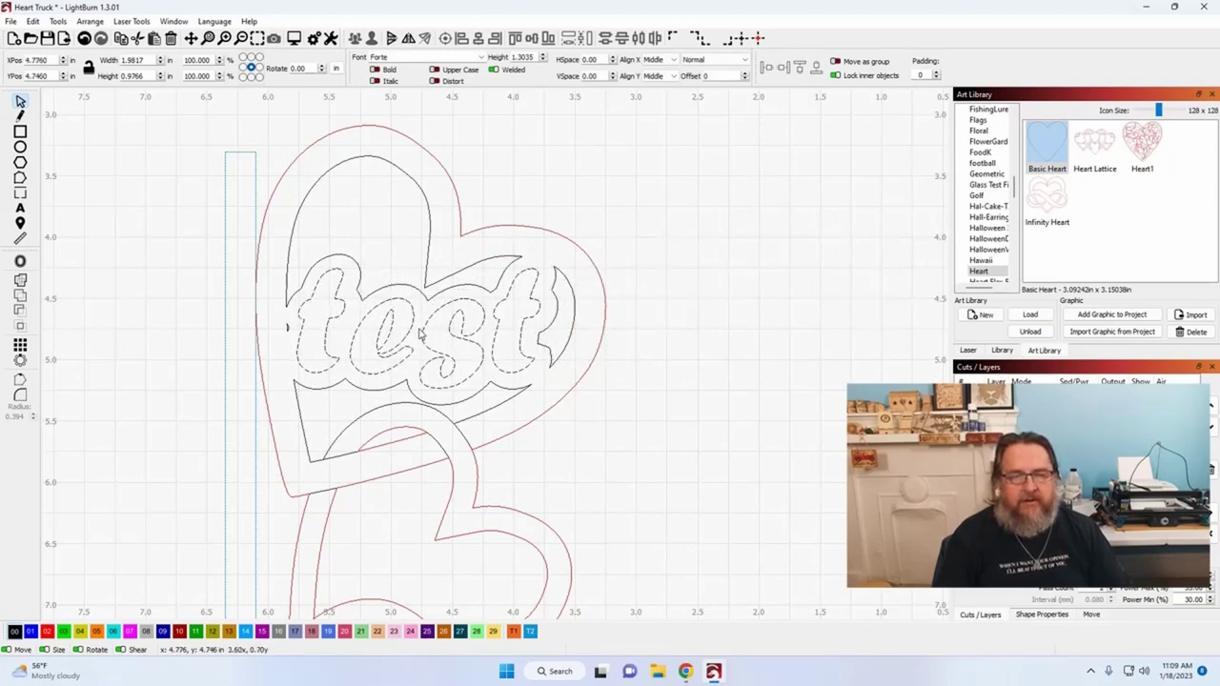
click(748, 305)
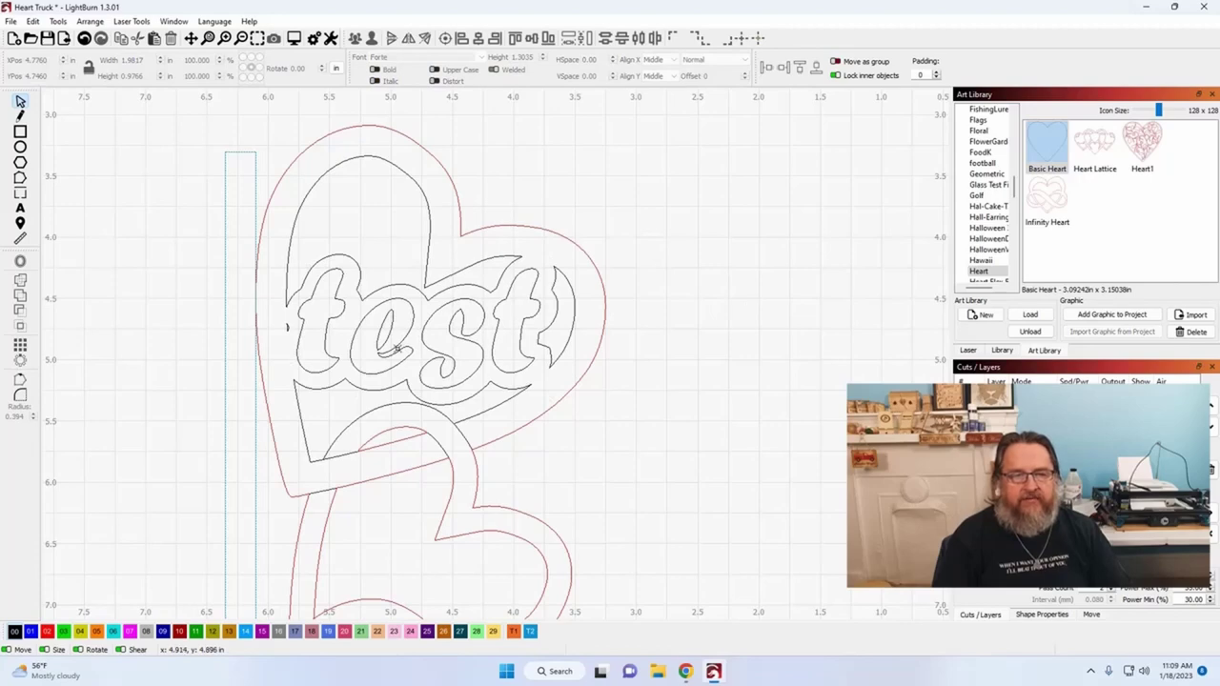
scroll(448, 458, down, 1)
scroll(448, 457, down, 4)
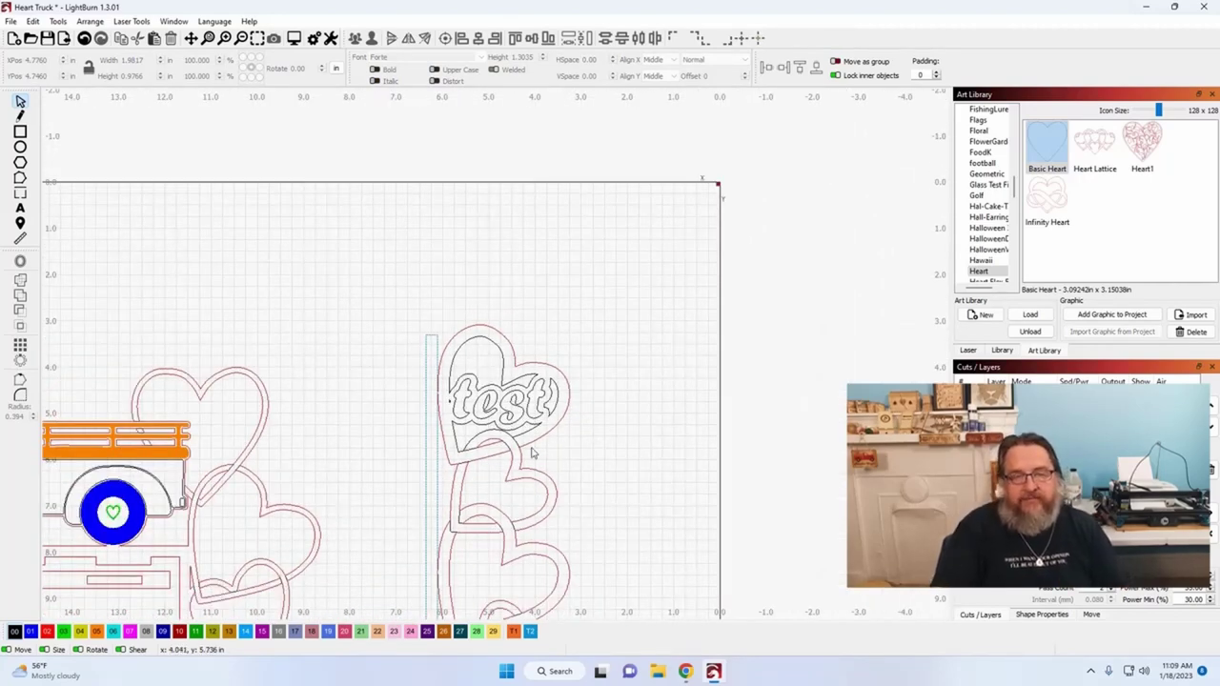
scroll(531, 454, up, 5)
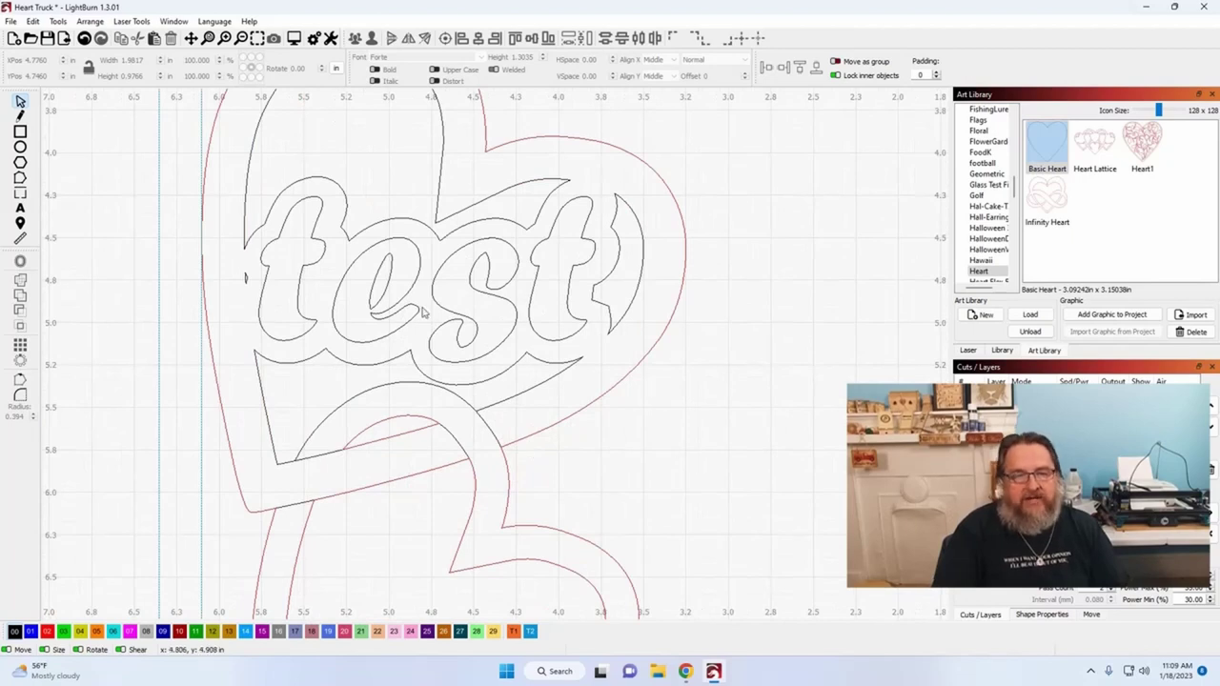
Ungroup the subtracted heart opening and delete the tiny sliver beside the first letter of "test".
click(245, 277)
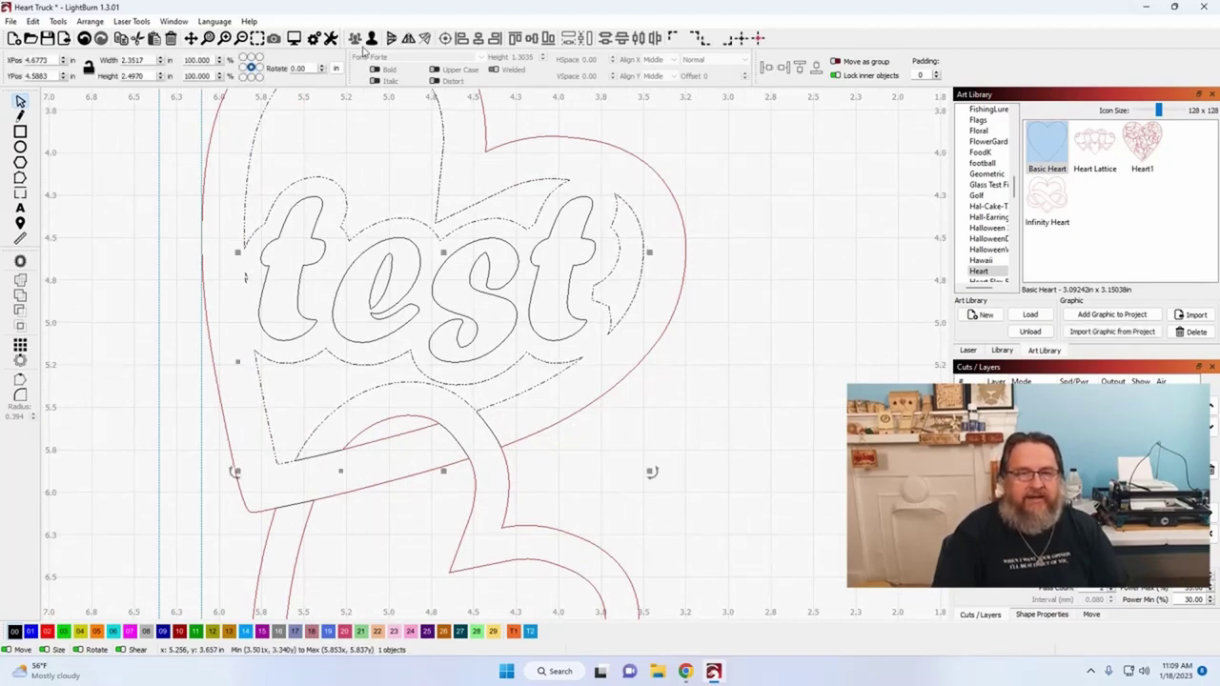
click(334, 186)
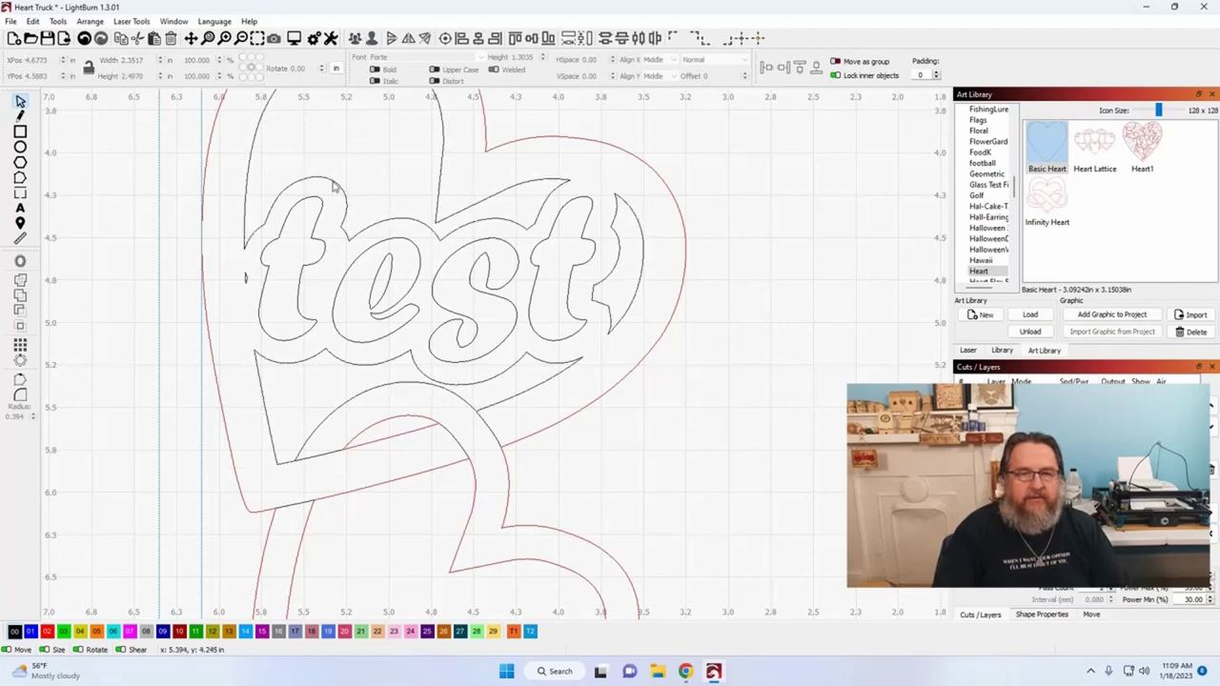
click(245, 278)
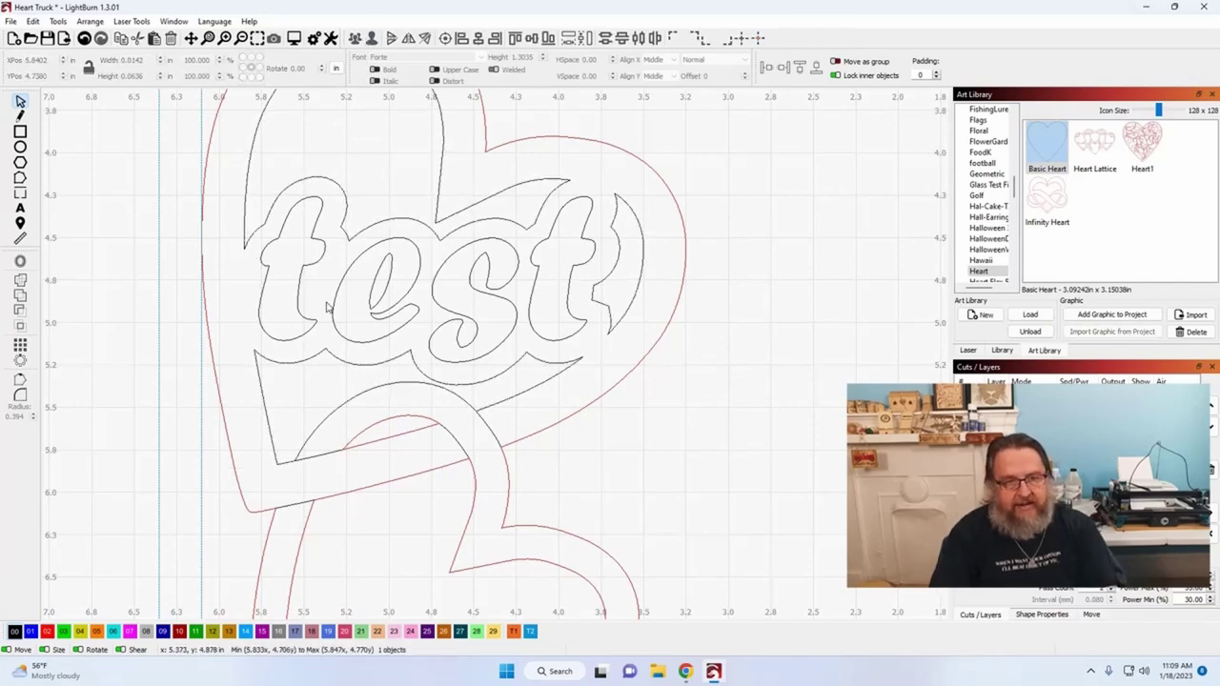
Assign the three remaining opening pieces above, below and beside the "test" text to red layer 02.
click(255, 221)
click(245, 236)
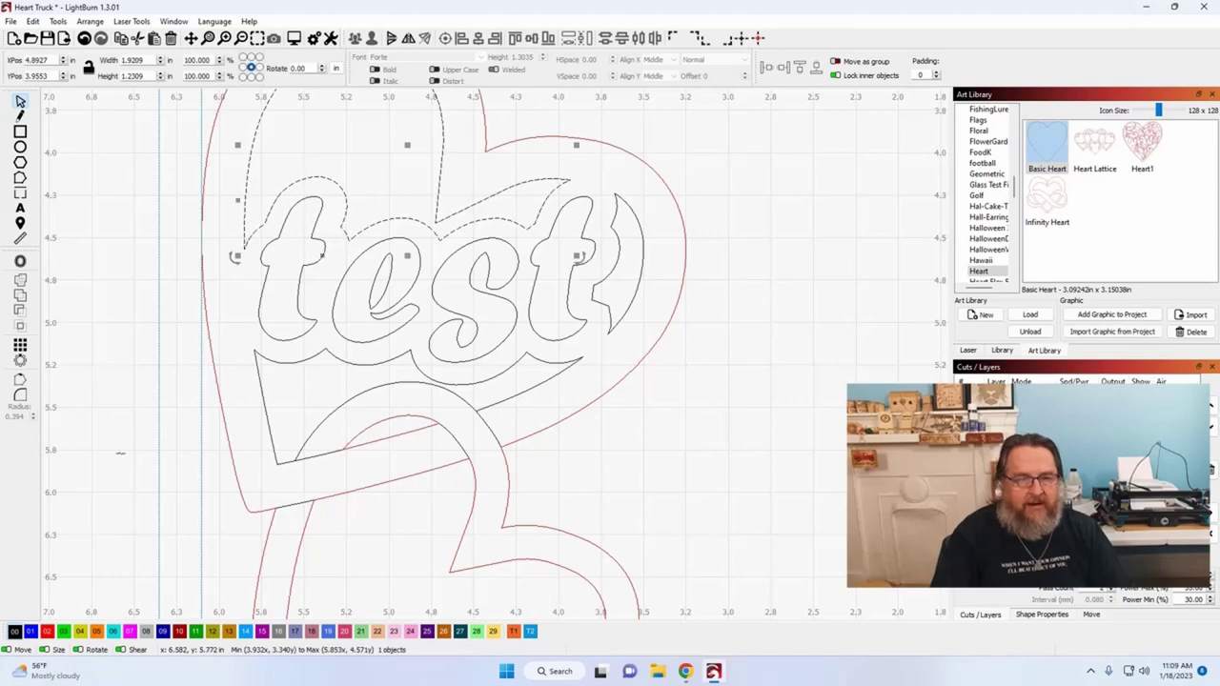
click(48, 631)
click(295, 371)
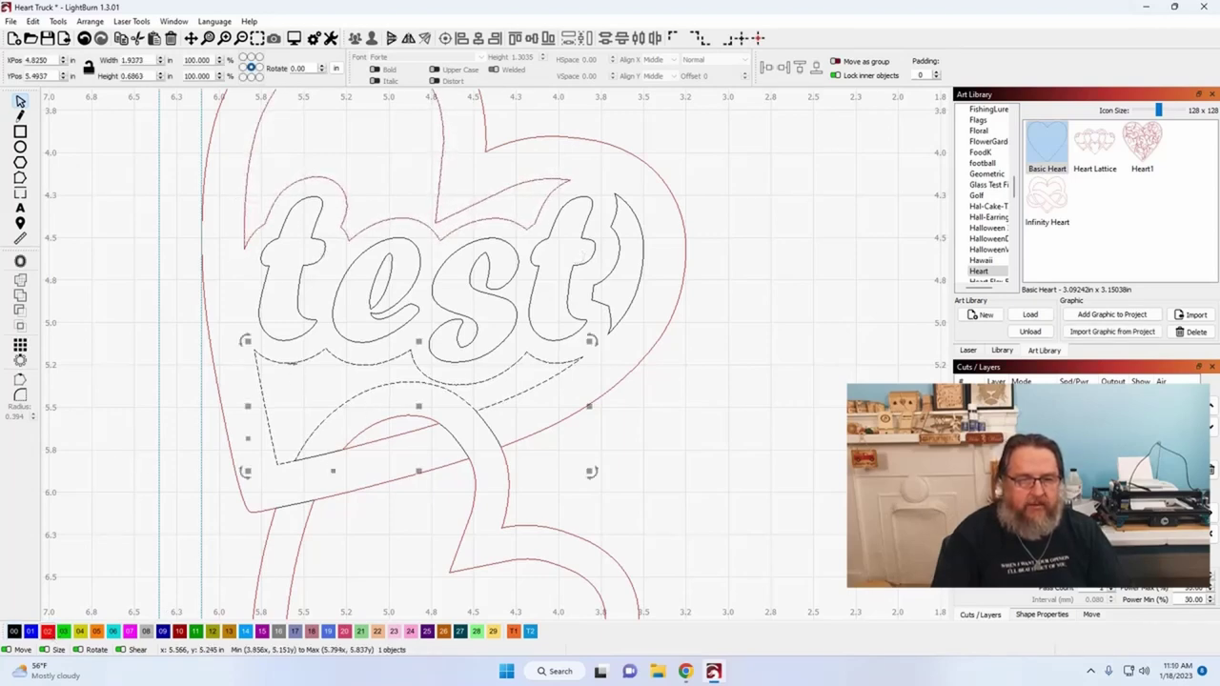
click(48, 631)
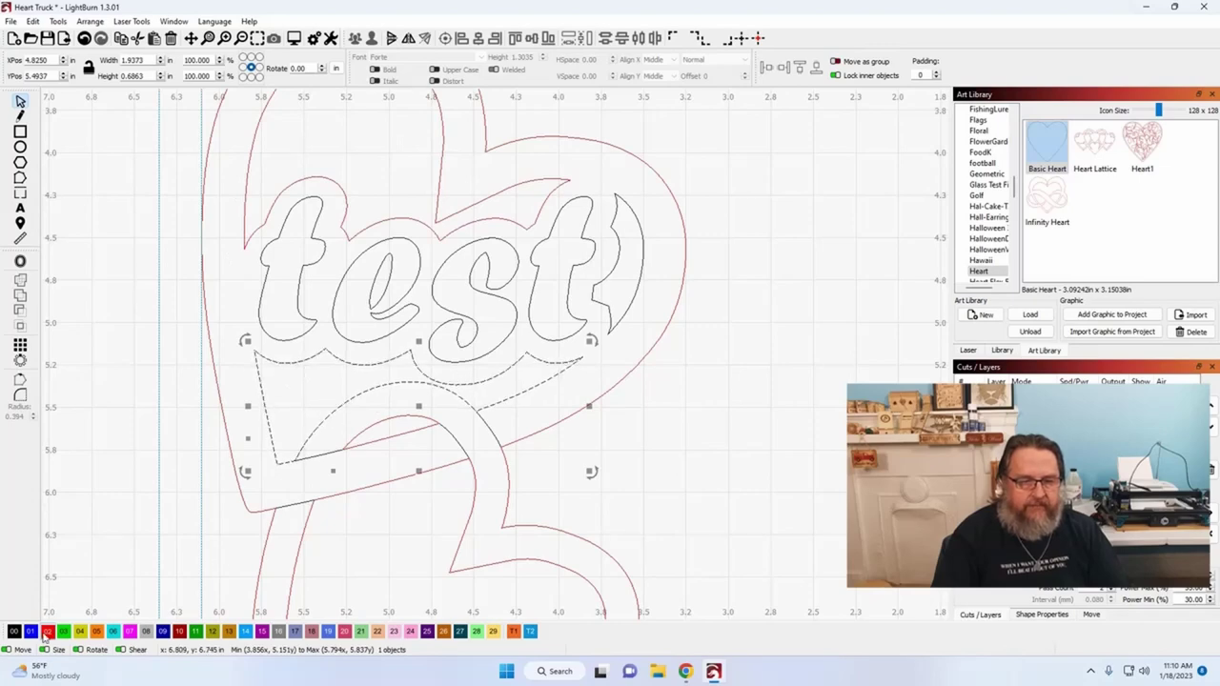
click(83, 529)
scroll(855, 381, down, 1)
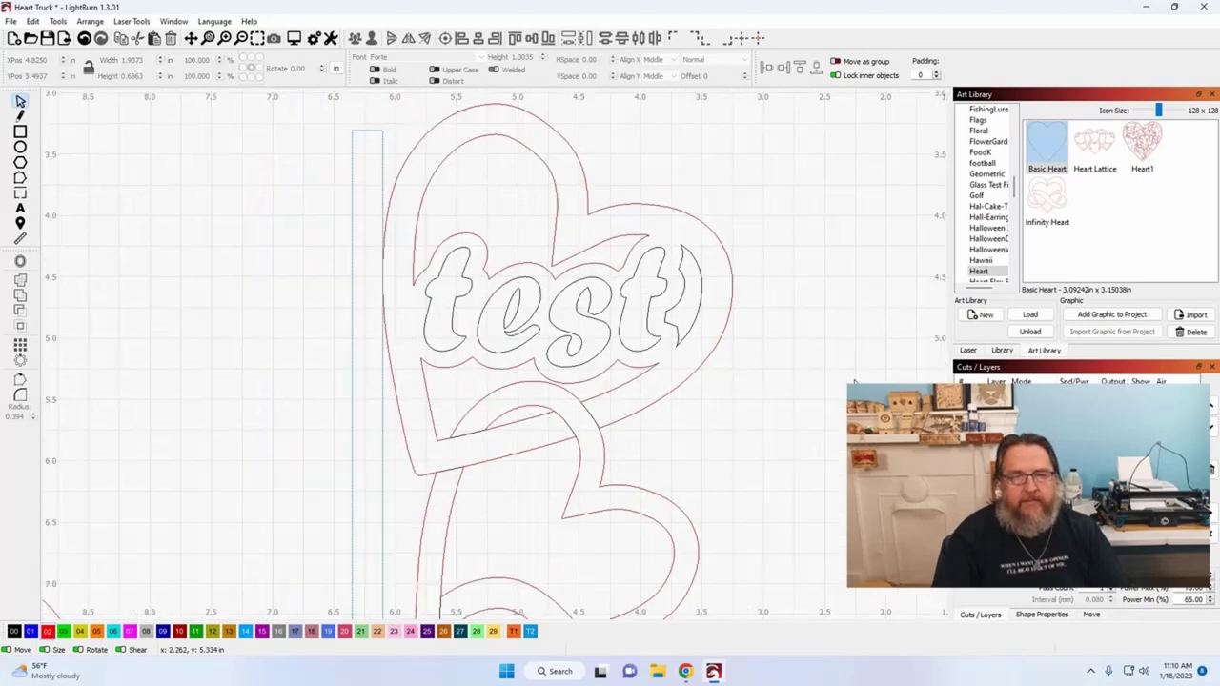
click(695, 303)
click(48, 631)
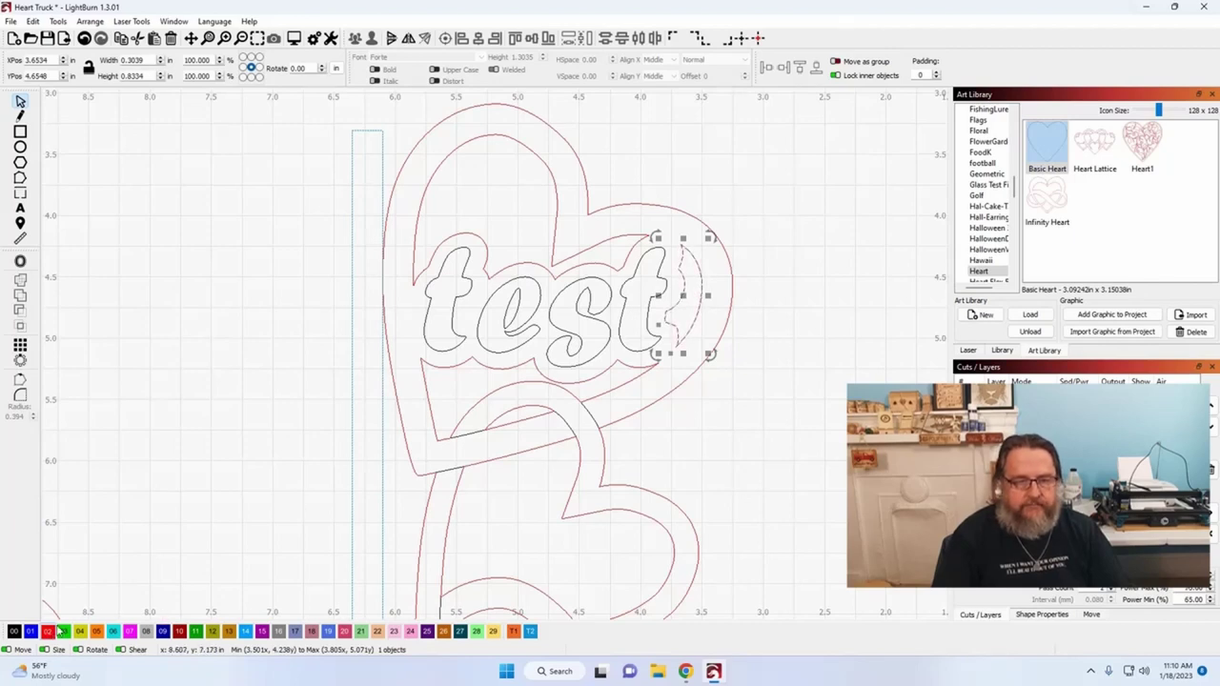
Select the segments of the third heart's inner outline and auto-join them into one shape.
click(223, 352)
scroll(871, 353, down, 1)
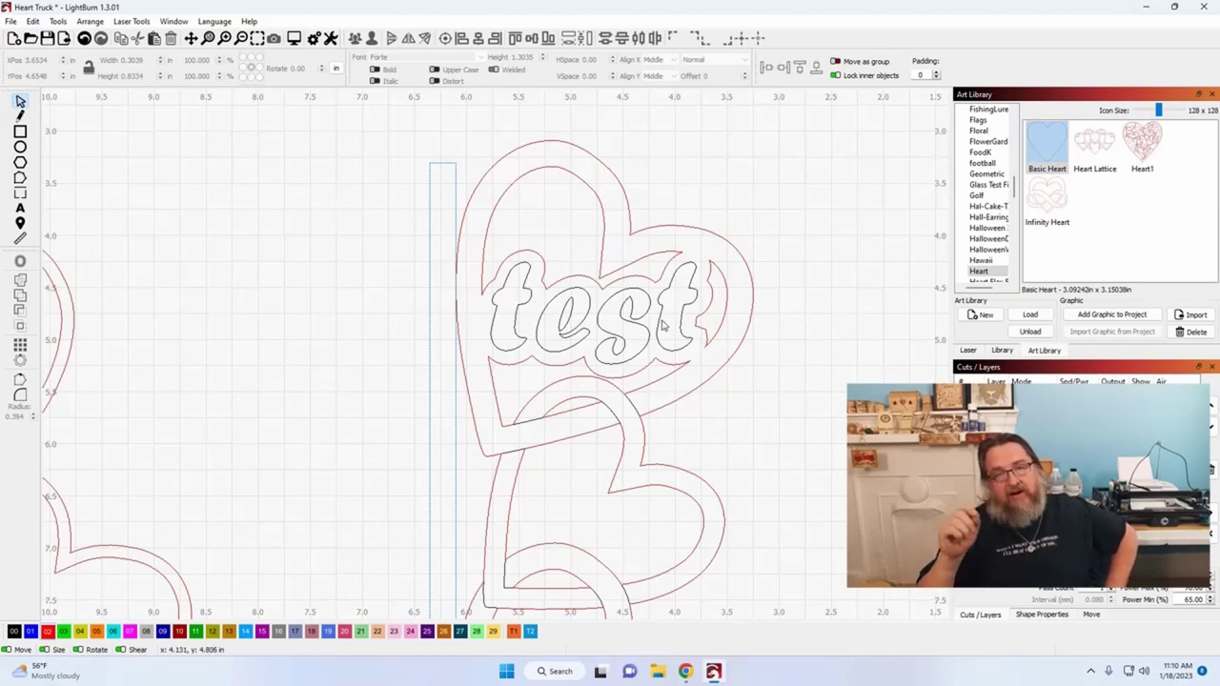
scroll(664, 325, down, 4)
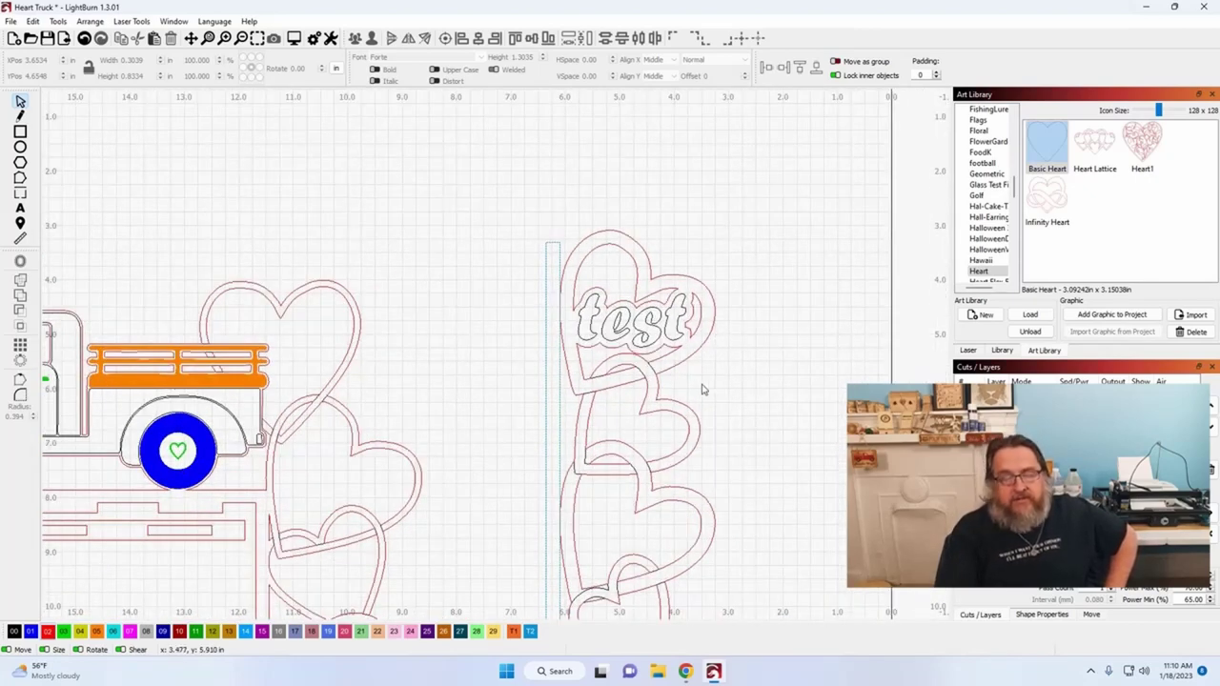
drag(730, 376, 683, 313)
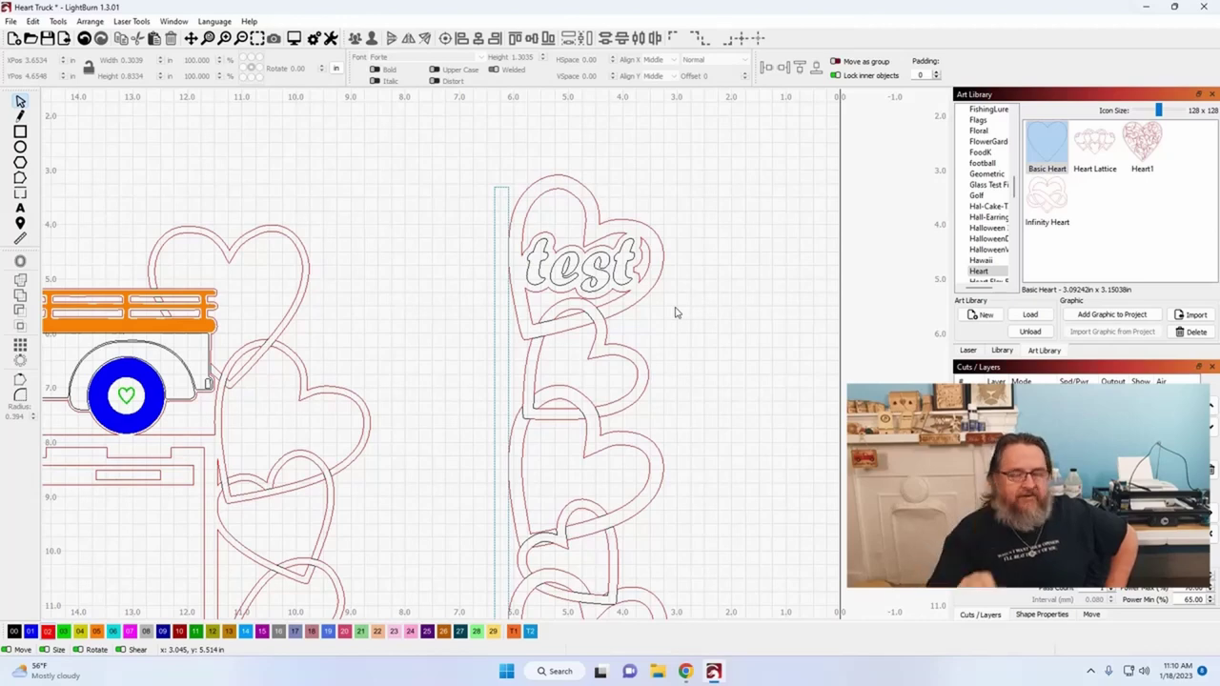
scroll(681, 348, up, 2)
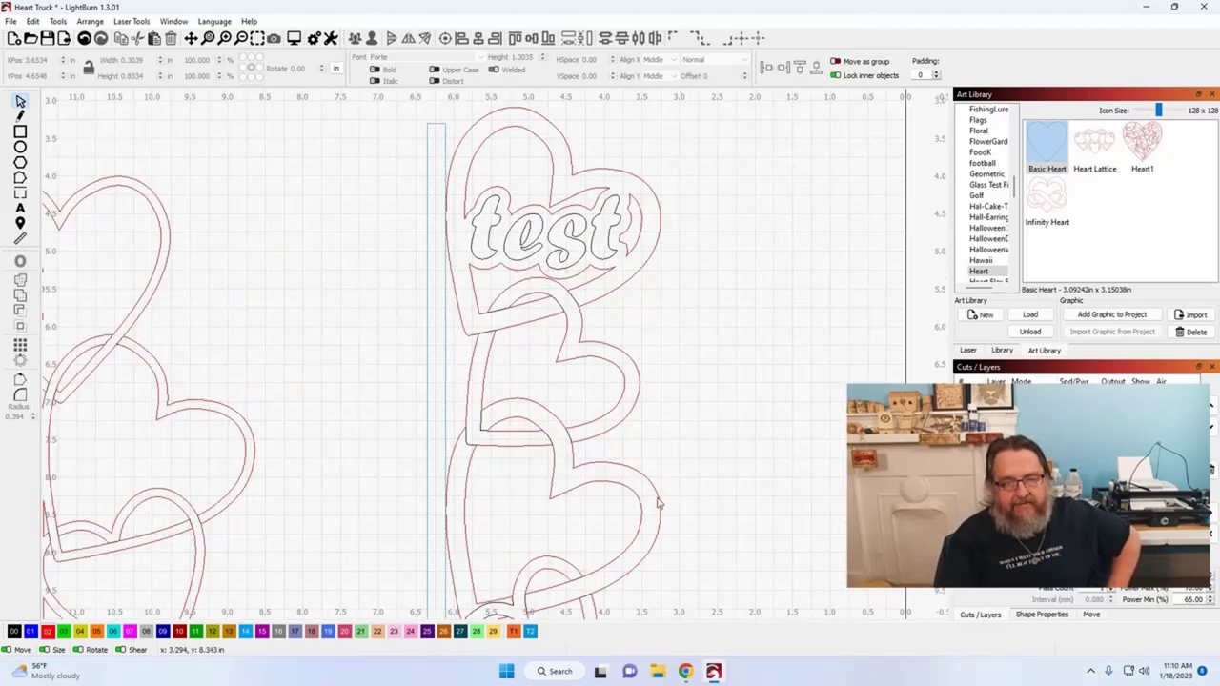
scroll(671, 448, down, 5)
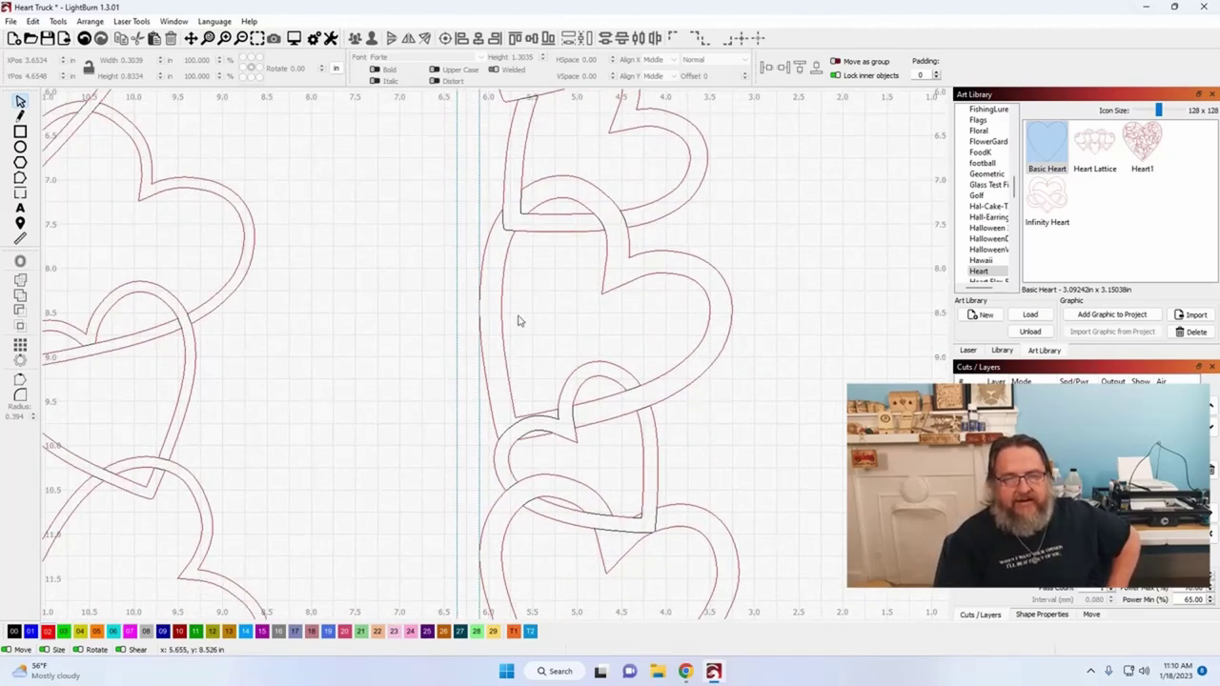
click(506, 317)
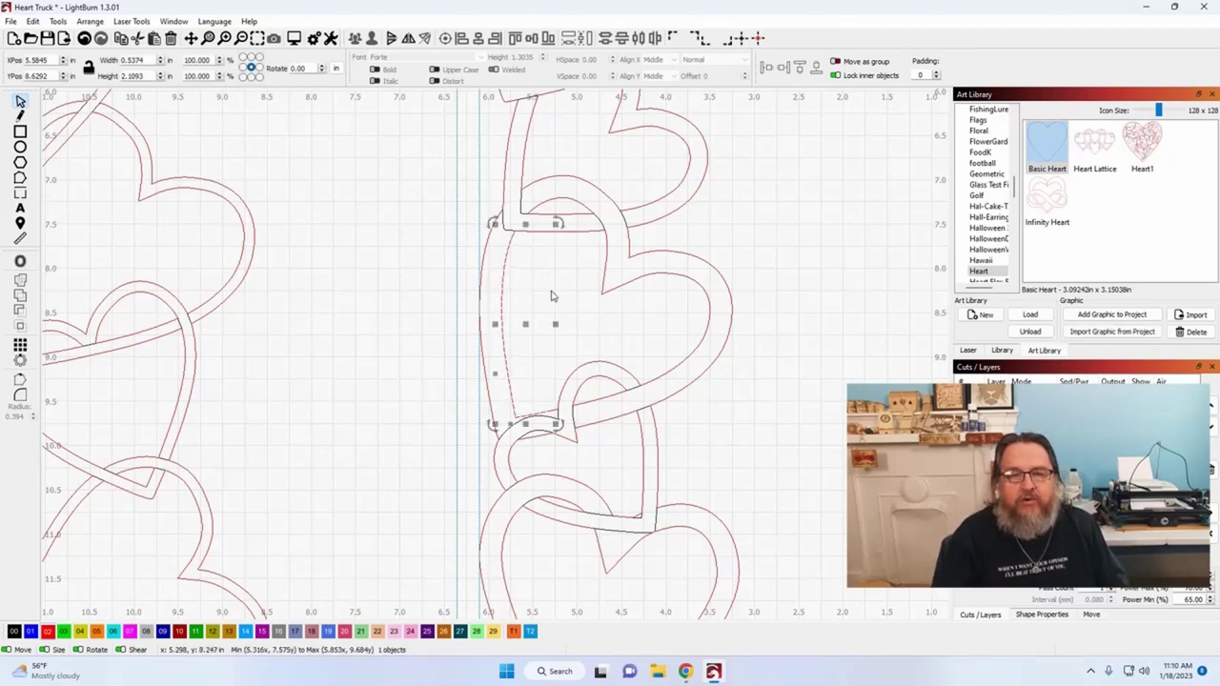
scroll(551, 296, up, 2)
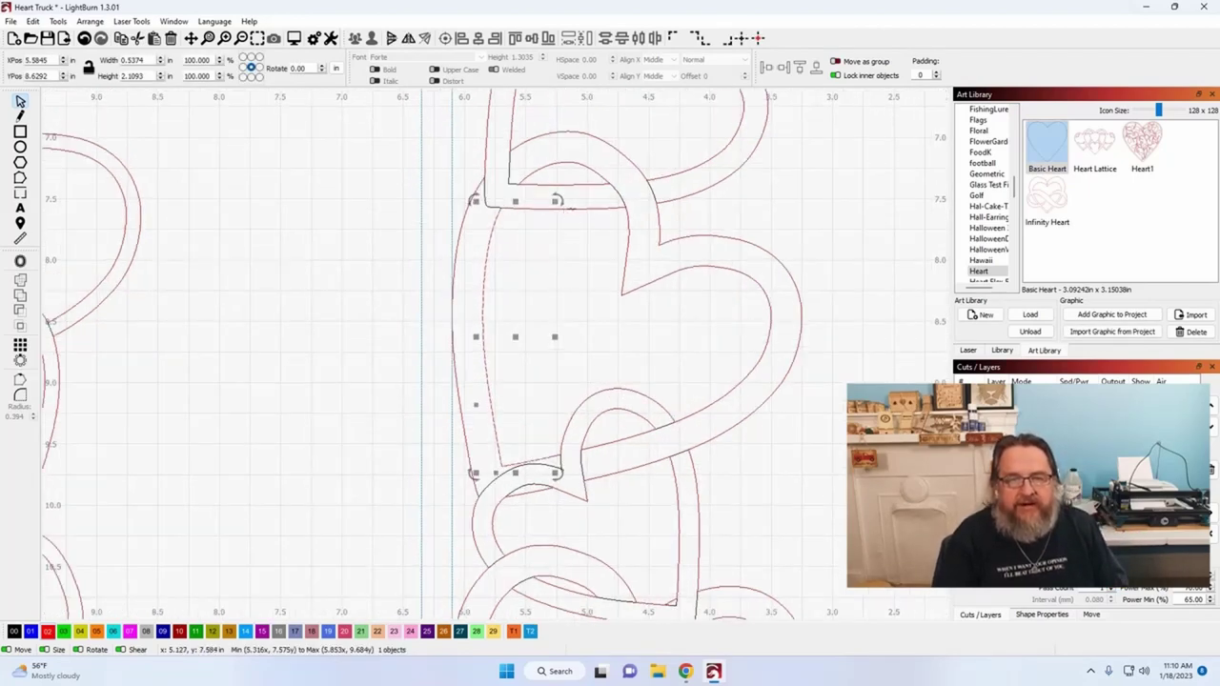
shift+click(572, 208)
shift+click(688, 408)
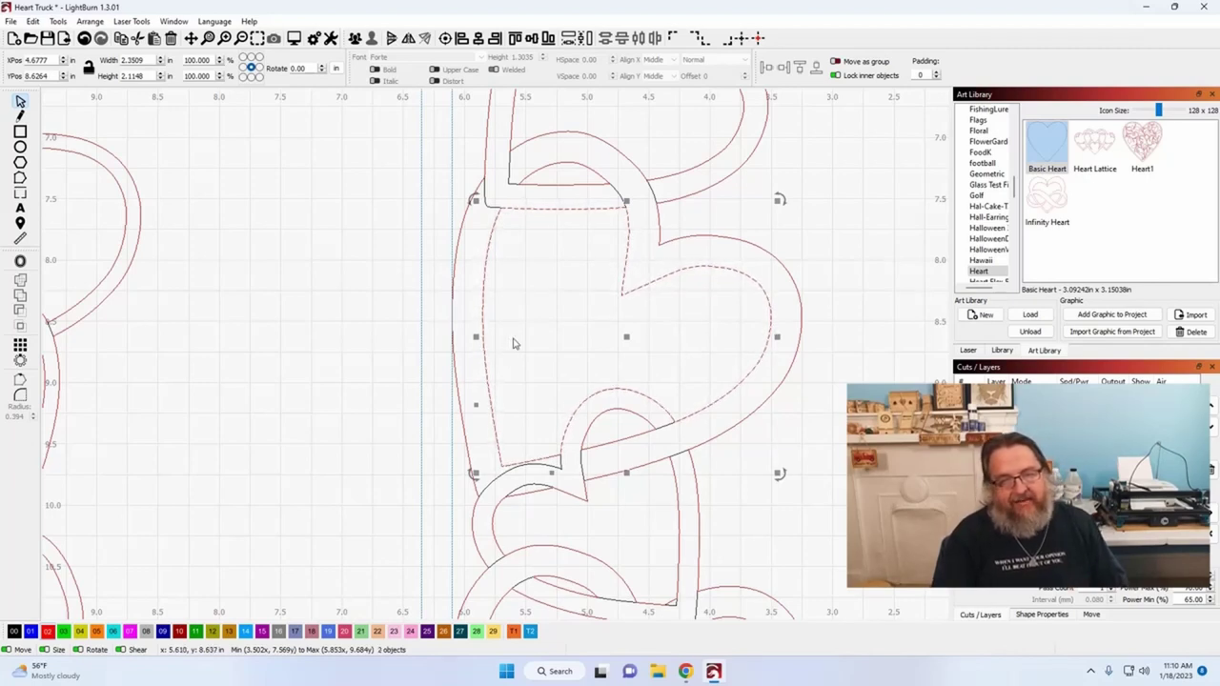
click(34, 22)
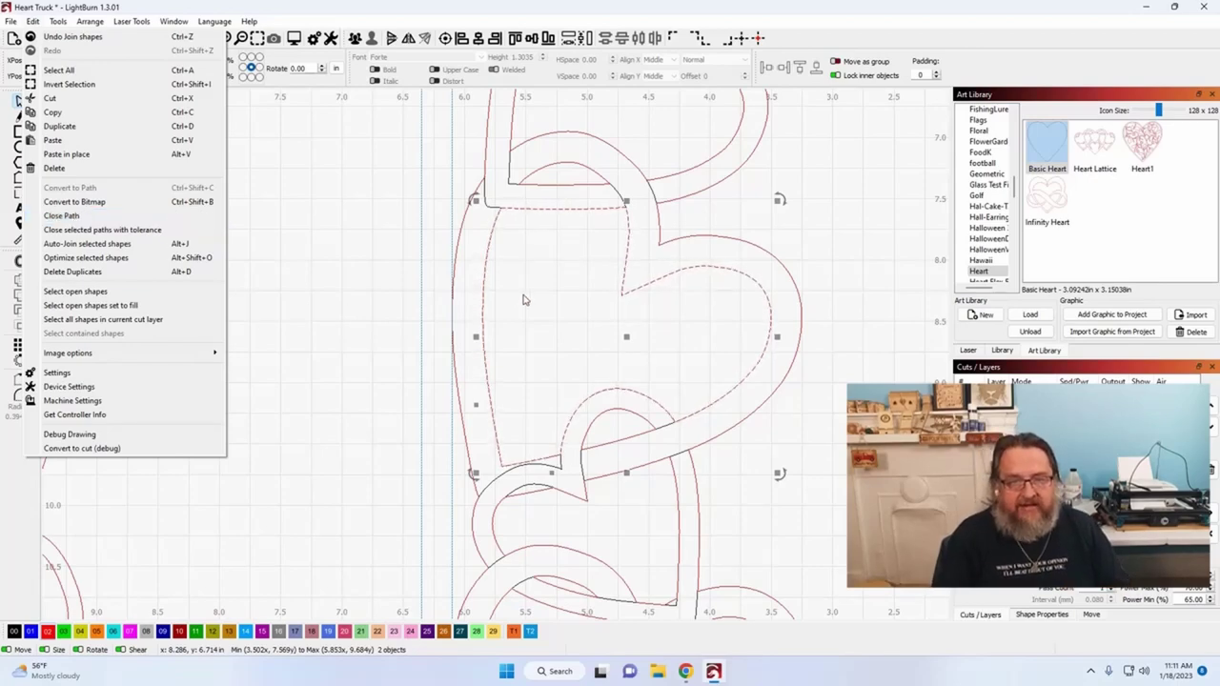
click(286, 327)
Check which segments of the third heart's inner outline are joined by selecting the outline and the arched segment separately.
scroll(285, 327, up, 2)
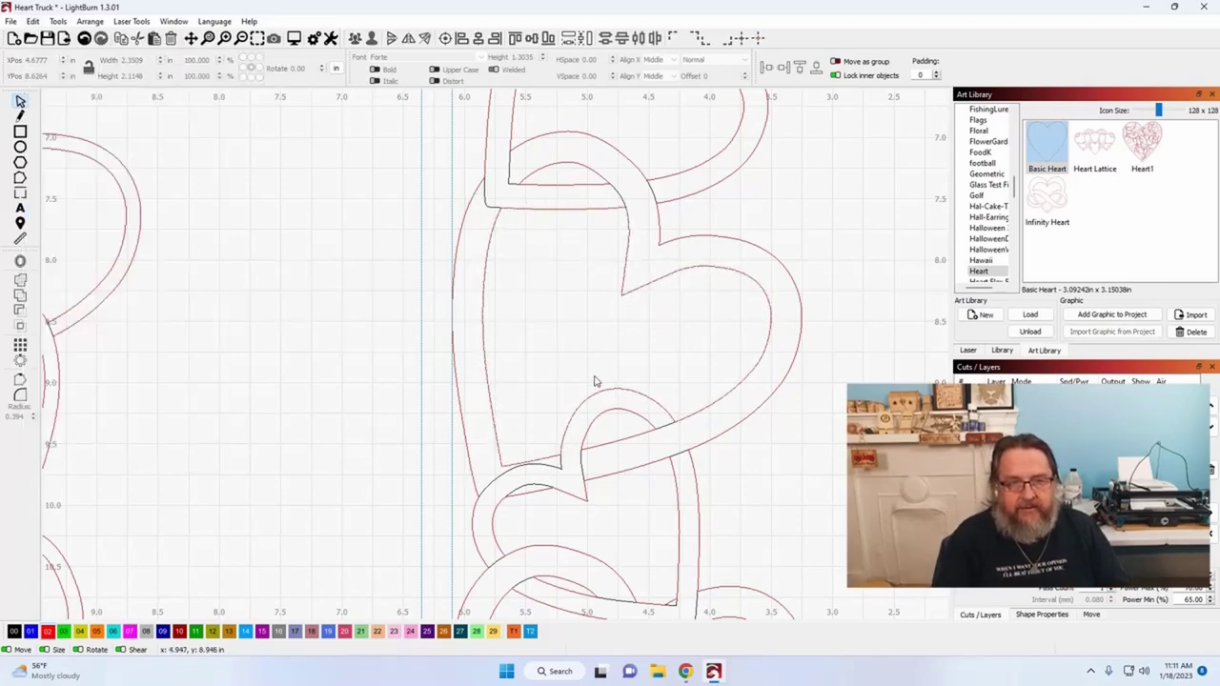
scroll(594, 381, up, 2)
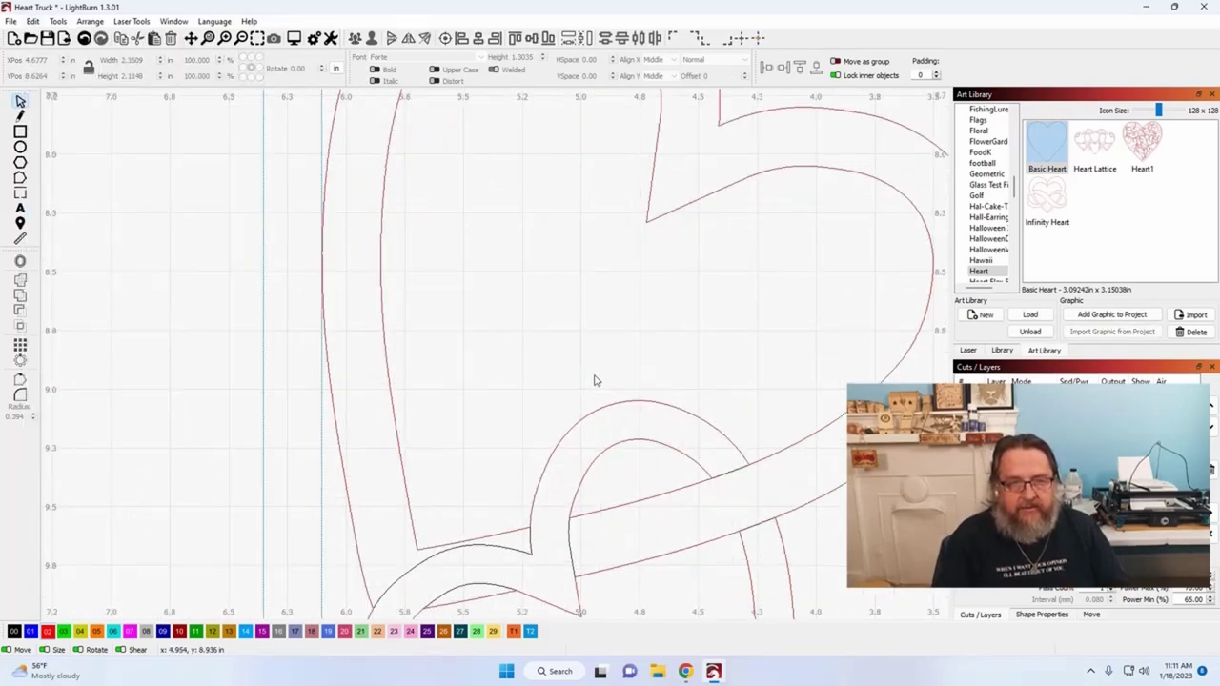
click(398, 417)
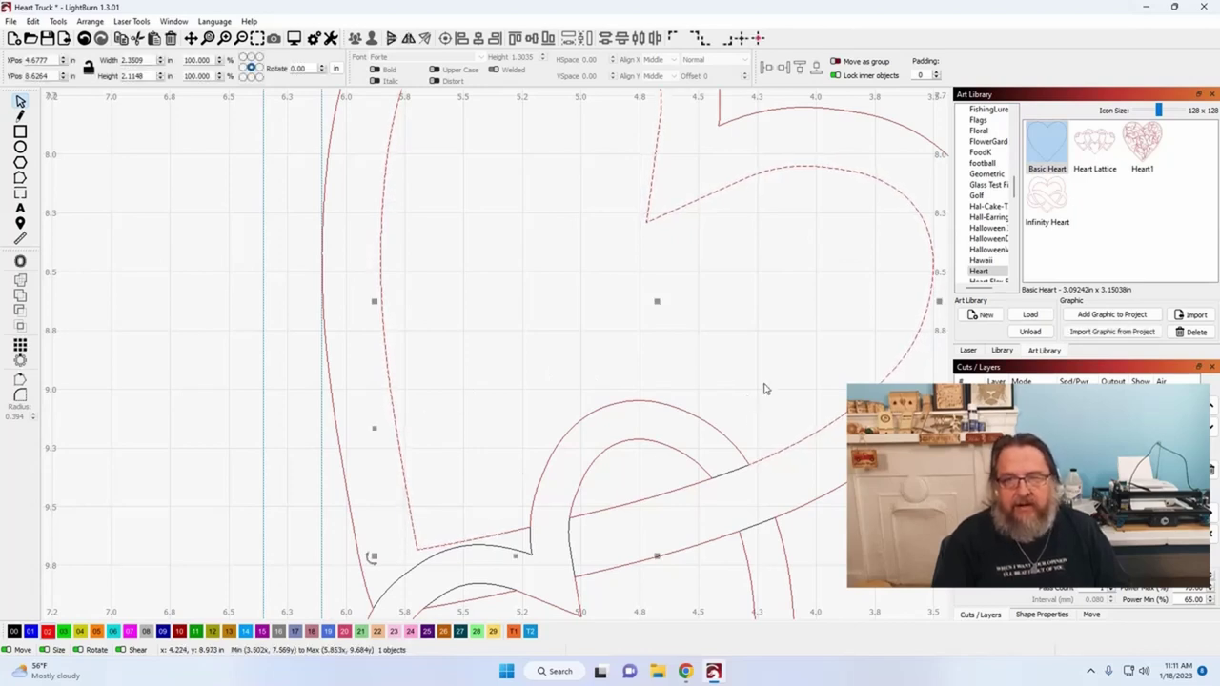
click(684, 408)
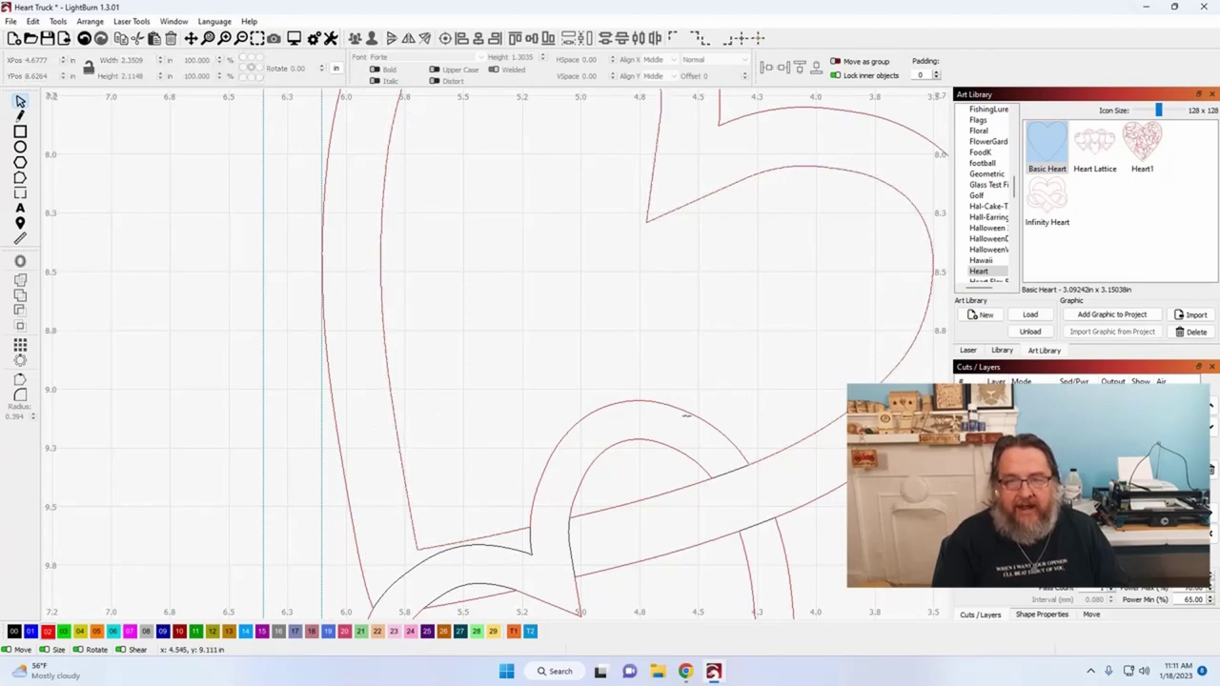
click(825, 435)
scroll(787, 433, down, 2)
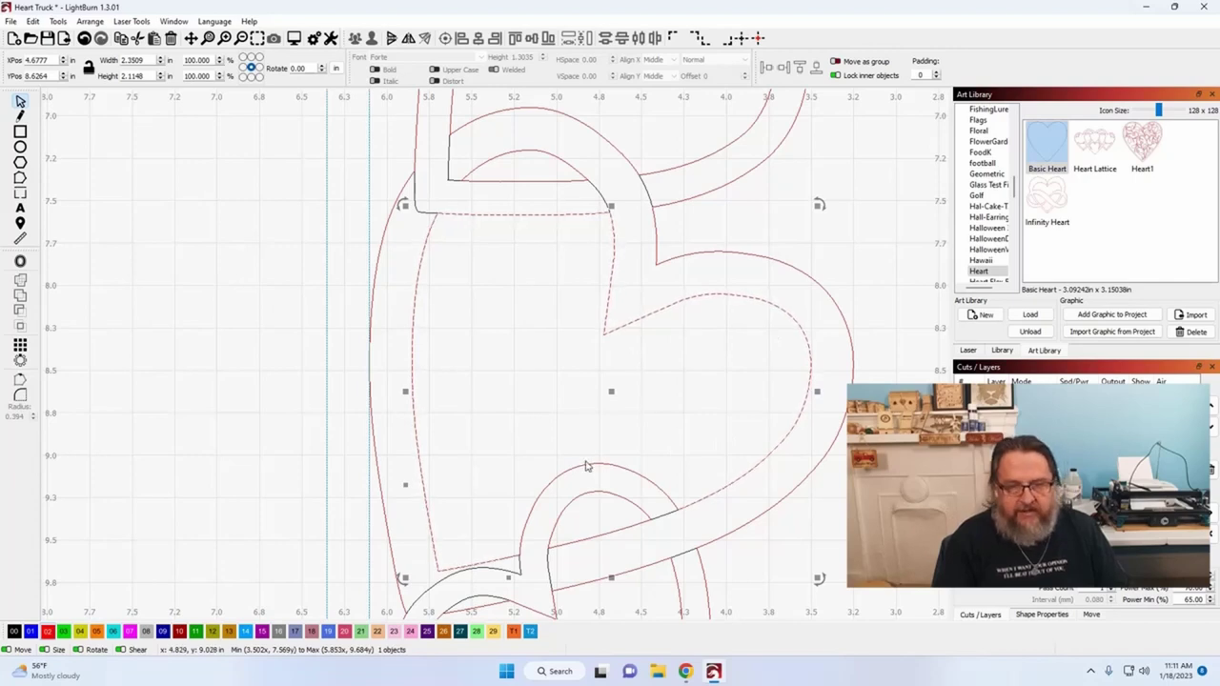
shift+click(582, 465)
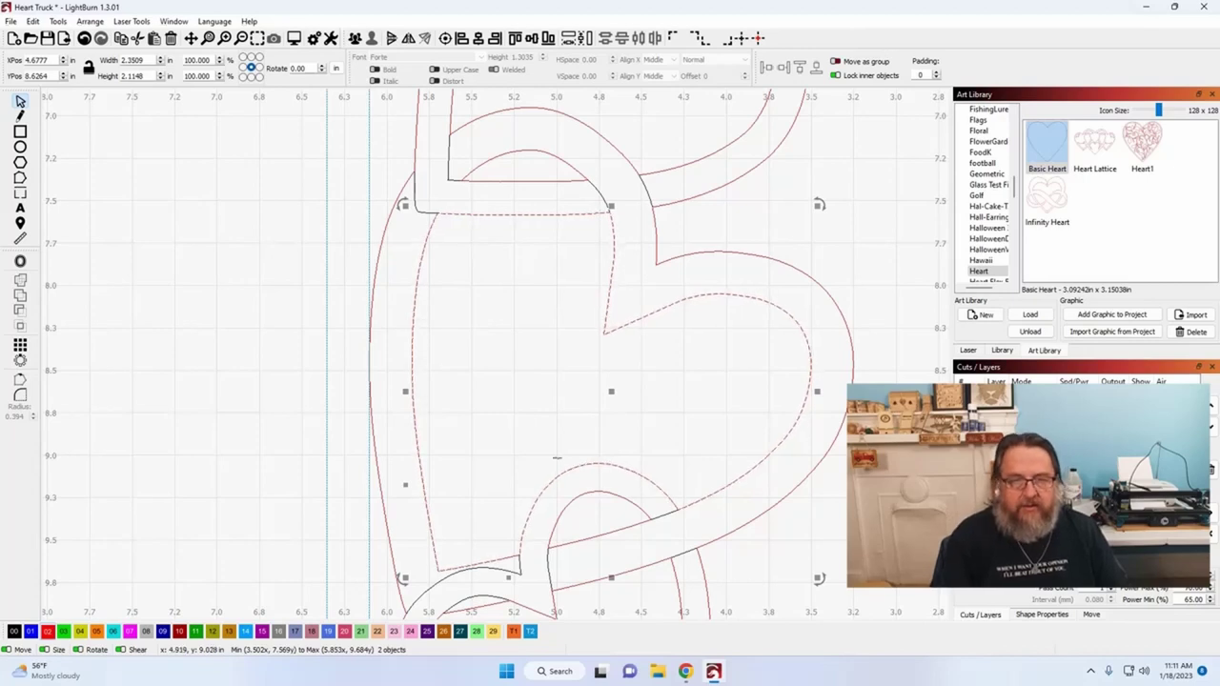
click(201, 205)
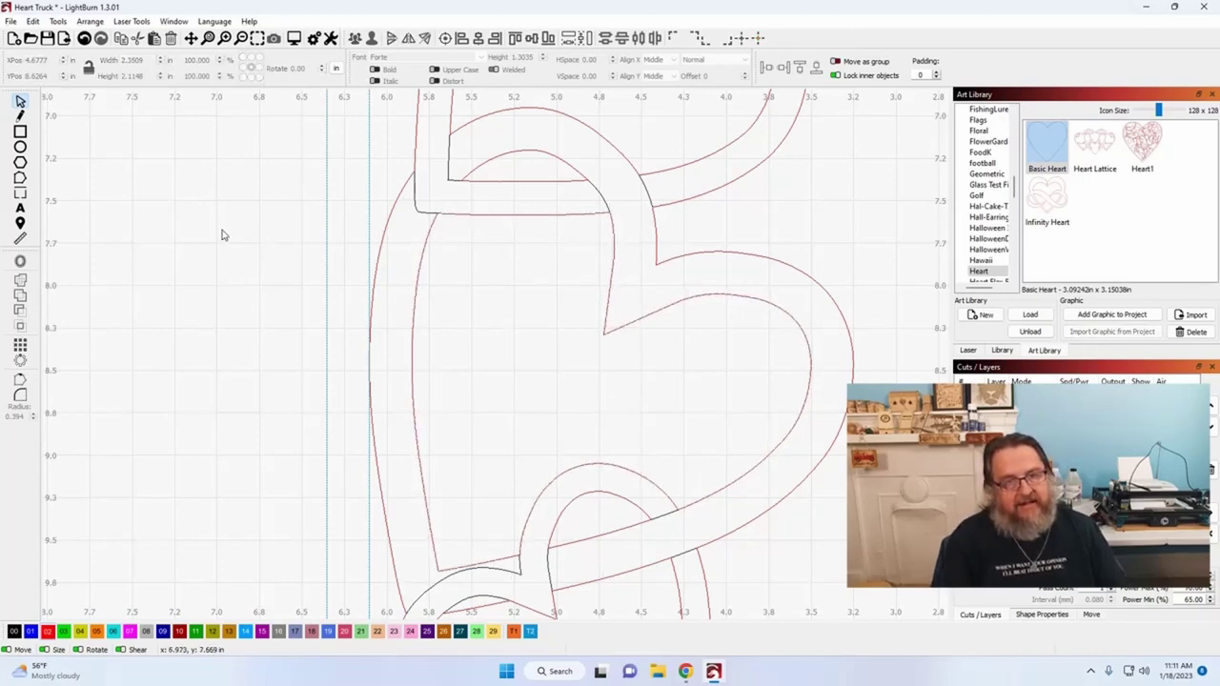
click(574, 471)
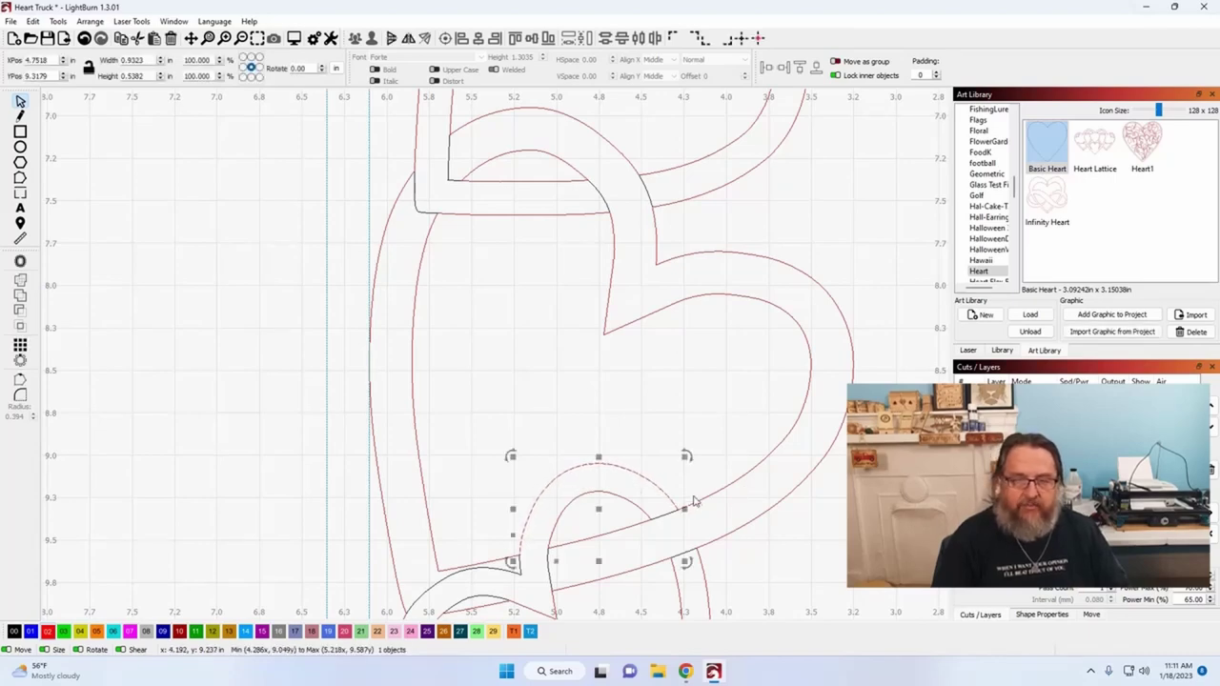
Examine the junction where the arched segment's end meets the lower edge of the third heart's inner outline for mismatched endpoints.
scroll(683, 517, up, 3)
scroll(682, 519, up, 10)
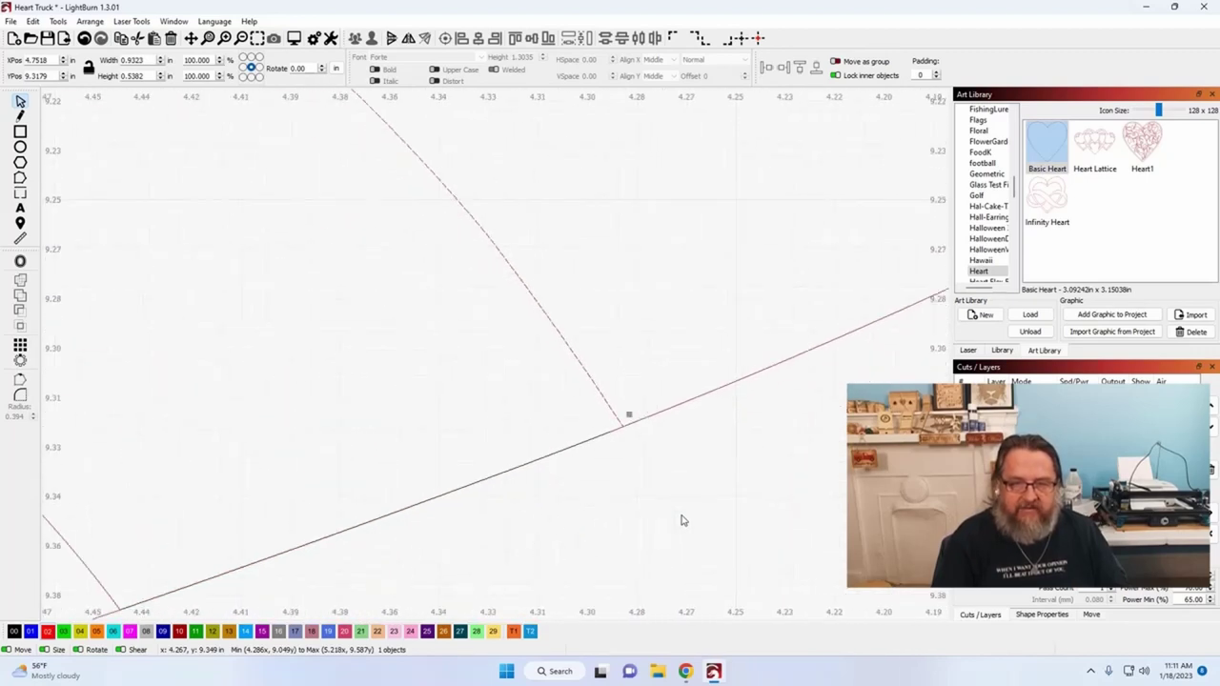
drag(648, 471, 830, 523)
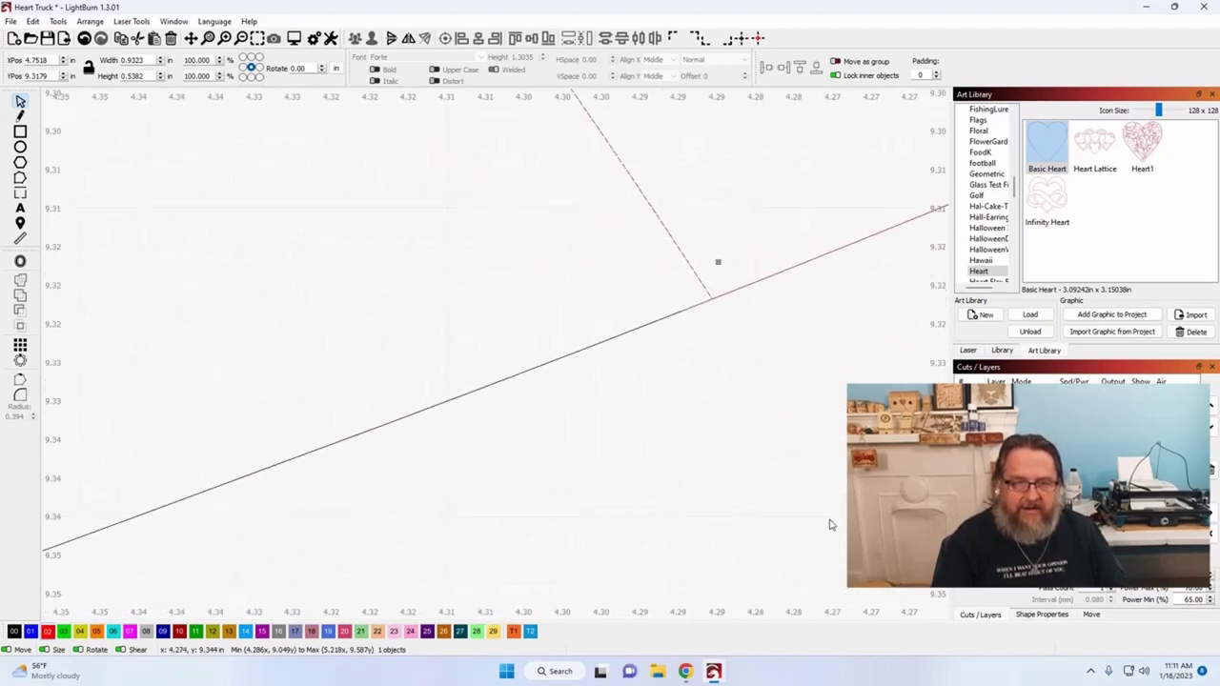
drag(643, 508, 702, 536)
scroll(714, 409, up, 2)
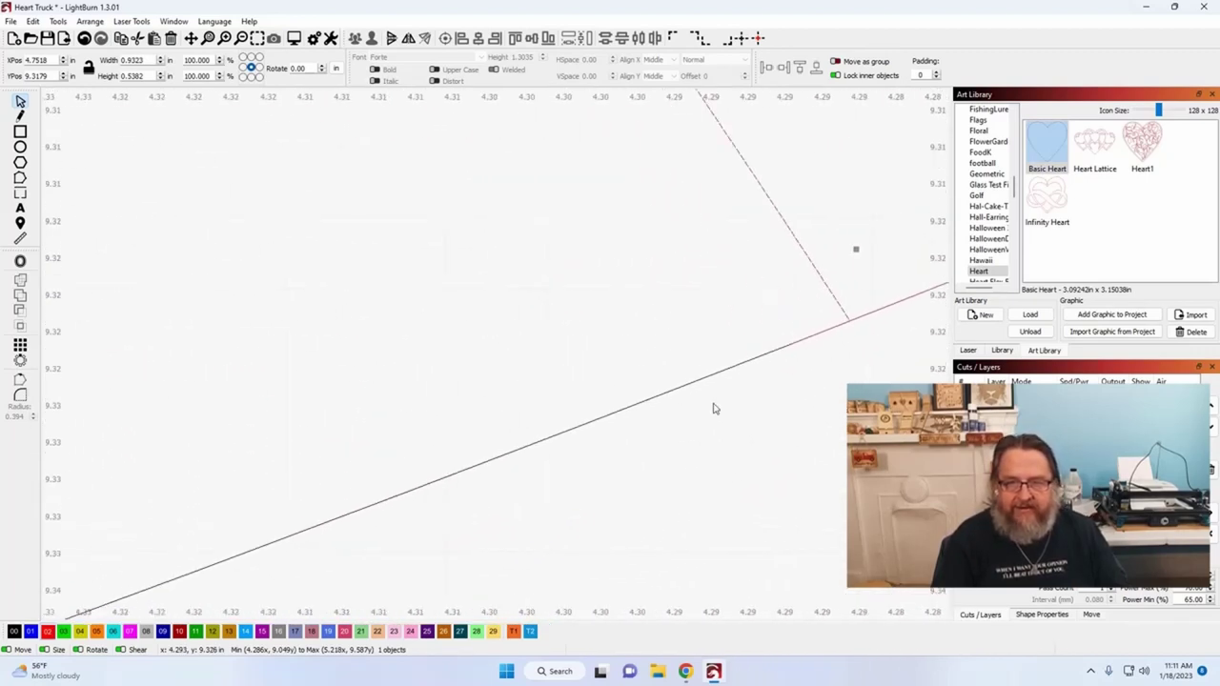
scroll(786, 388, up, 1)
drag(849, 346, 635, 480)
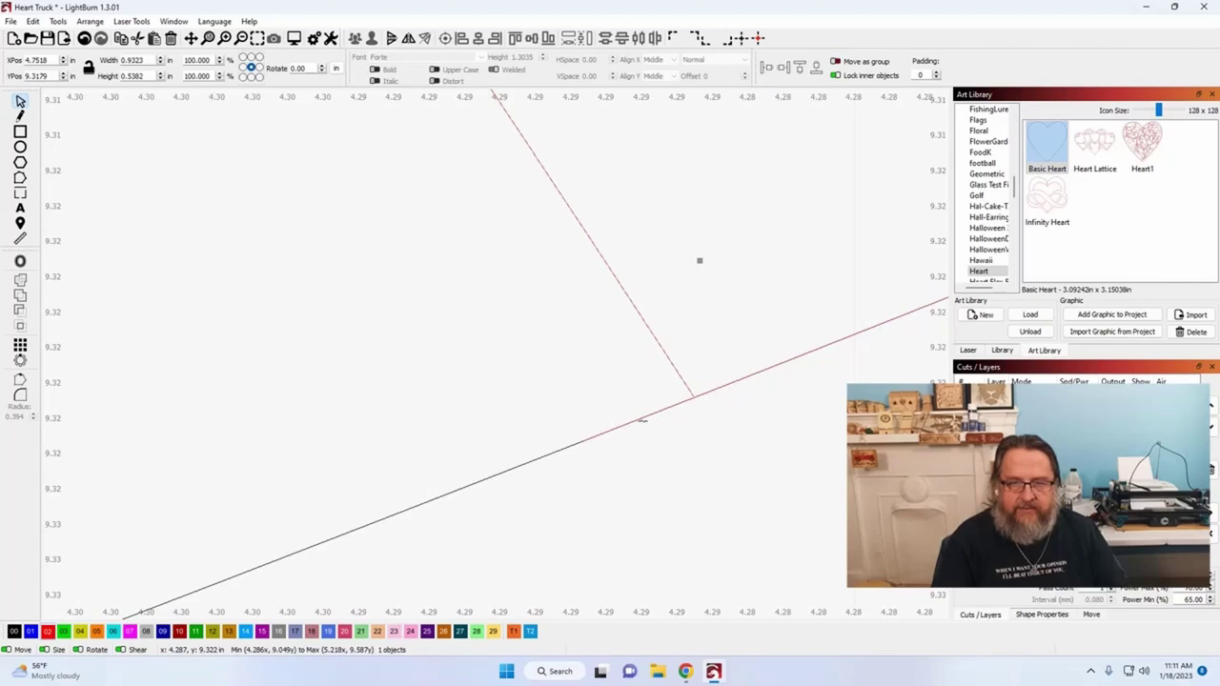
click(653, 486)
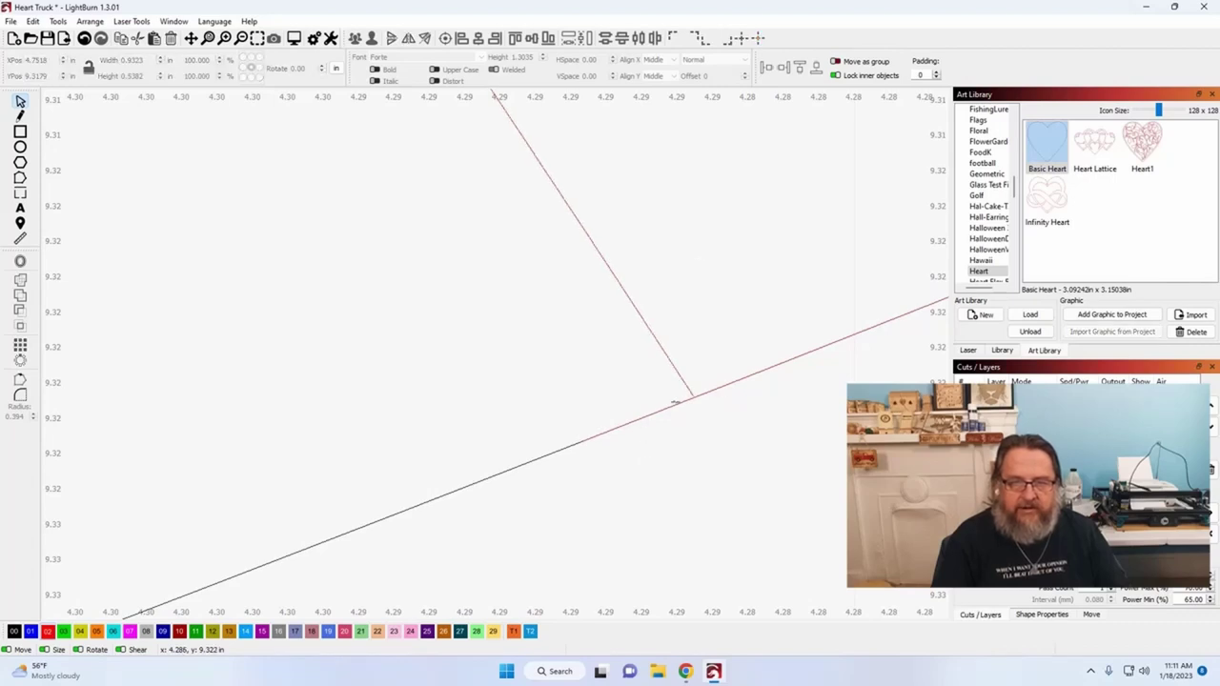
click(657, 413)
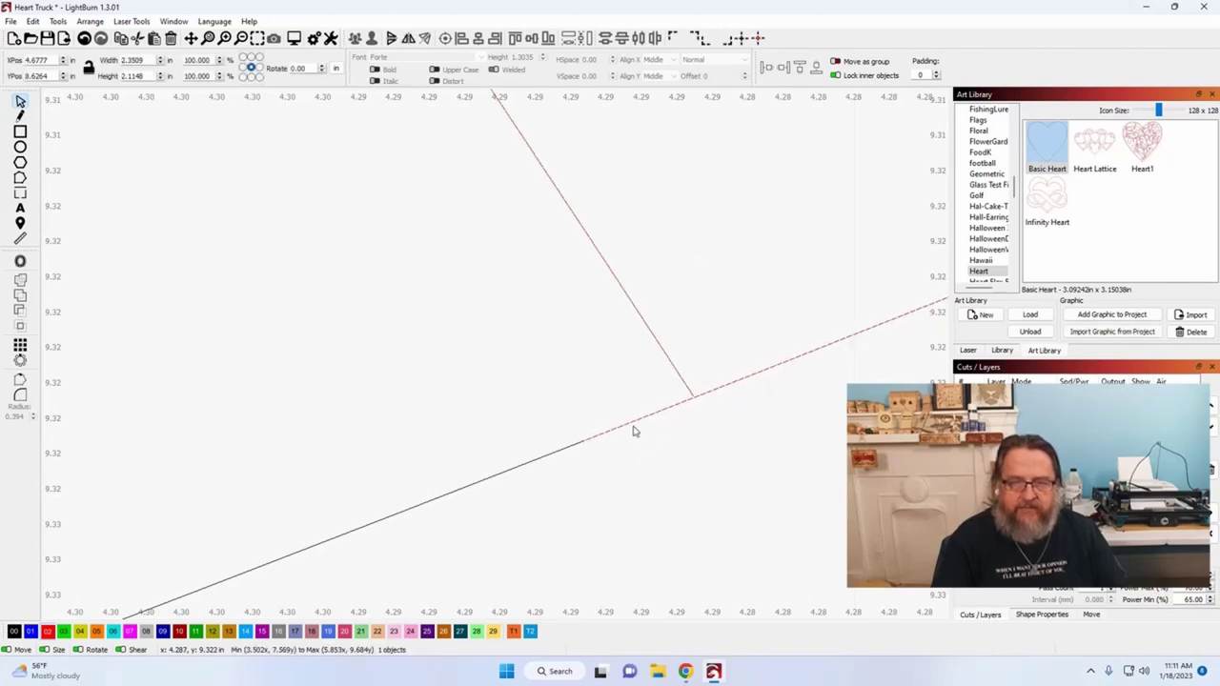
Edit the third heart's inner outline by snapping its overshooting end node onto the arched segment's endpoint and join the two shapes.
scroll(630, 425, down, 10)
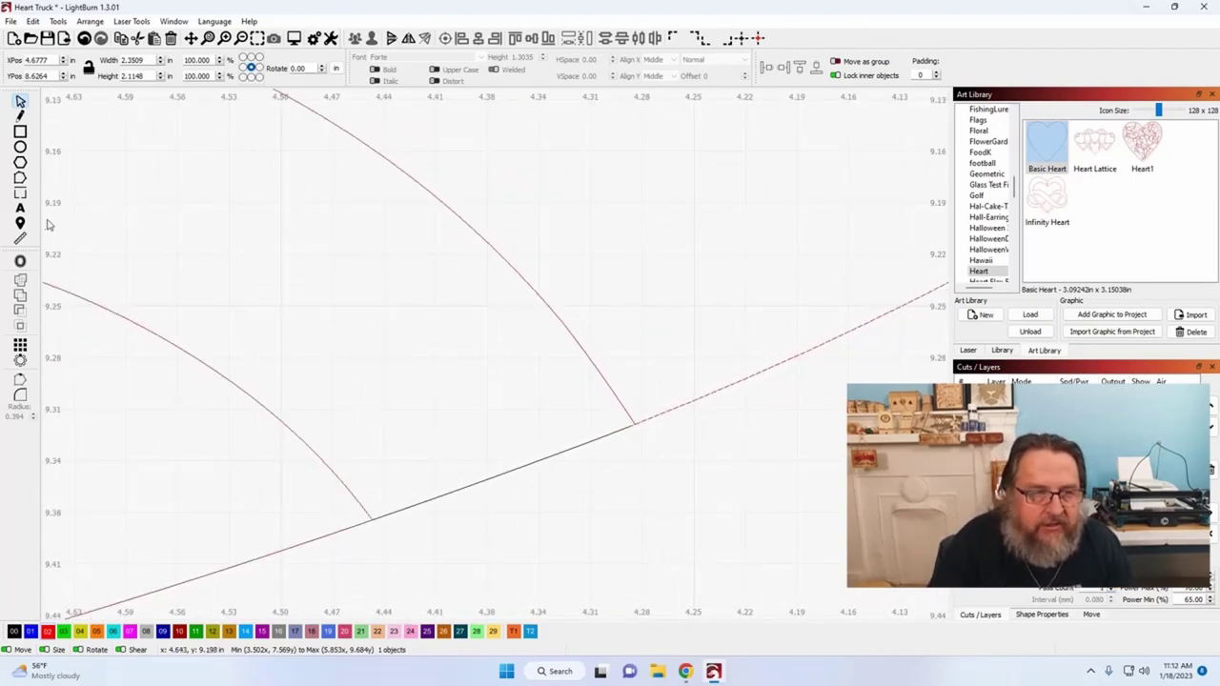
click(20, 182)
scroll(654, 539, down, 2)
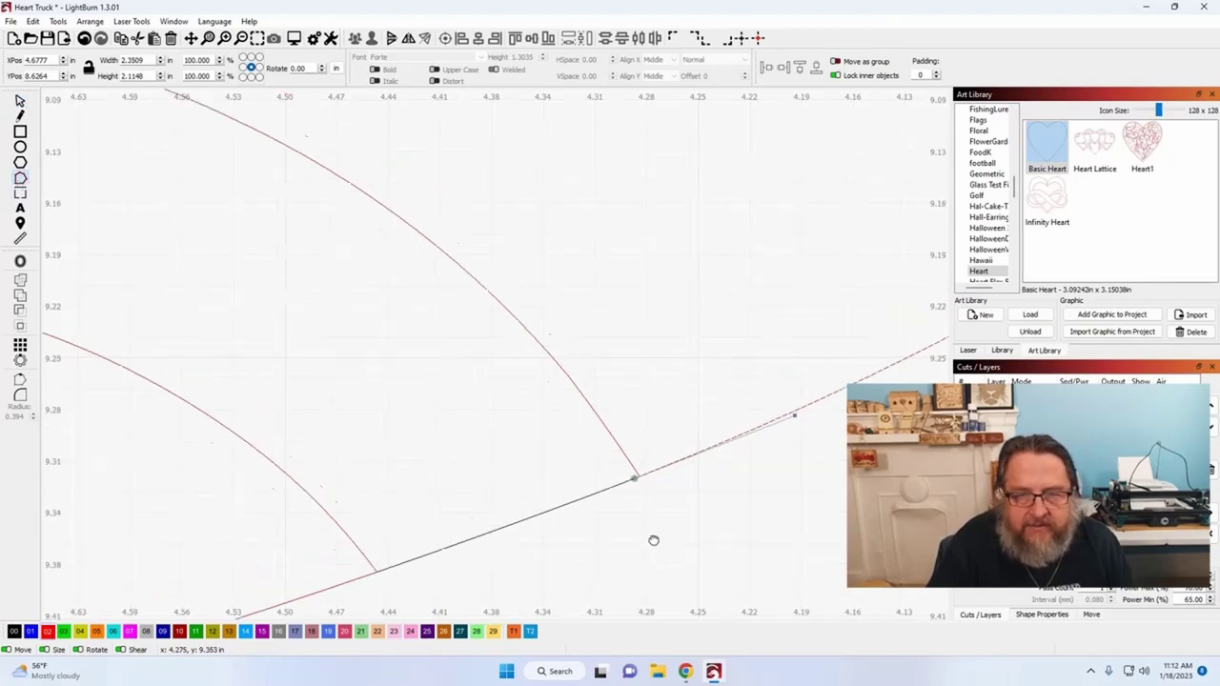
scroll(569, 544, up, 8)
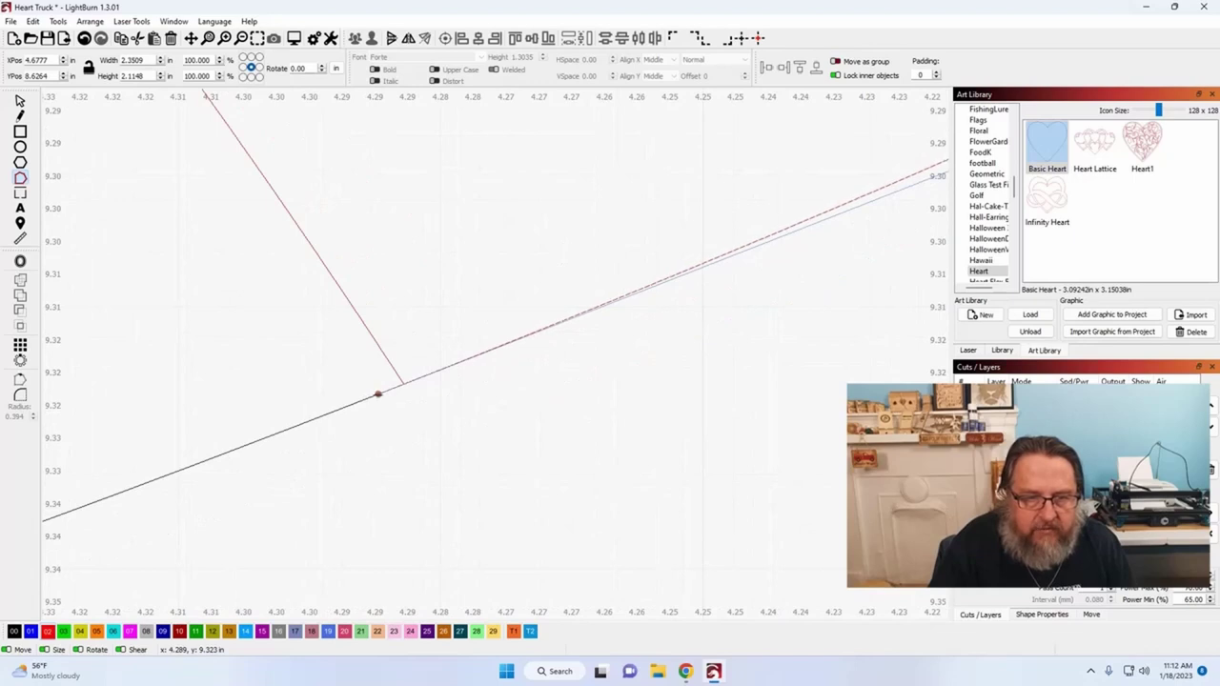
drag(377, 393, 406, 383)
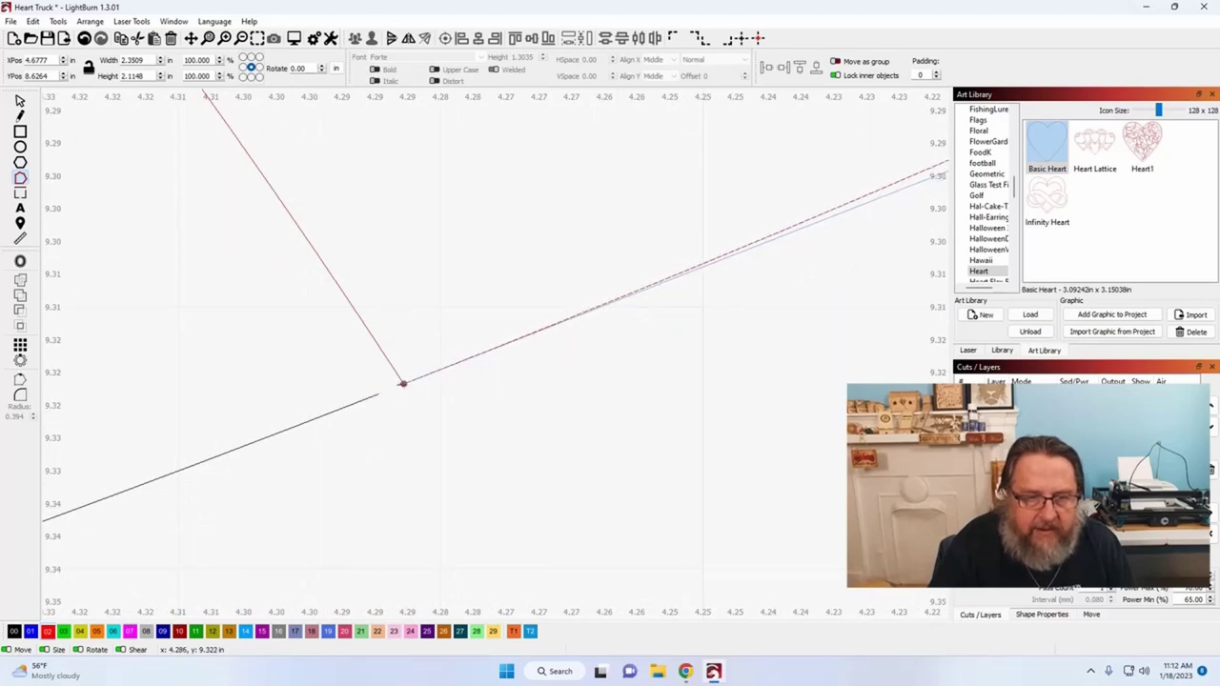
key(i)
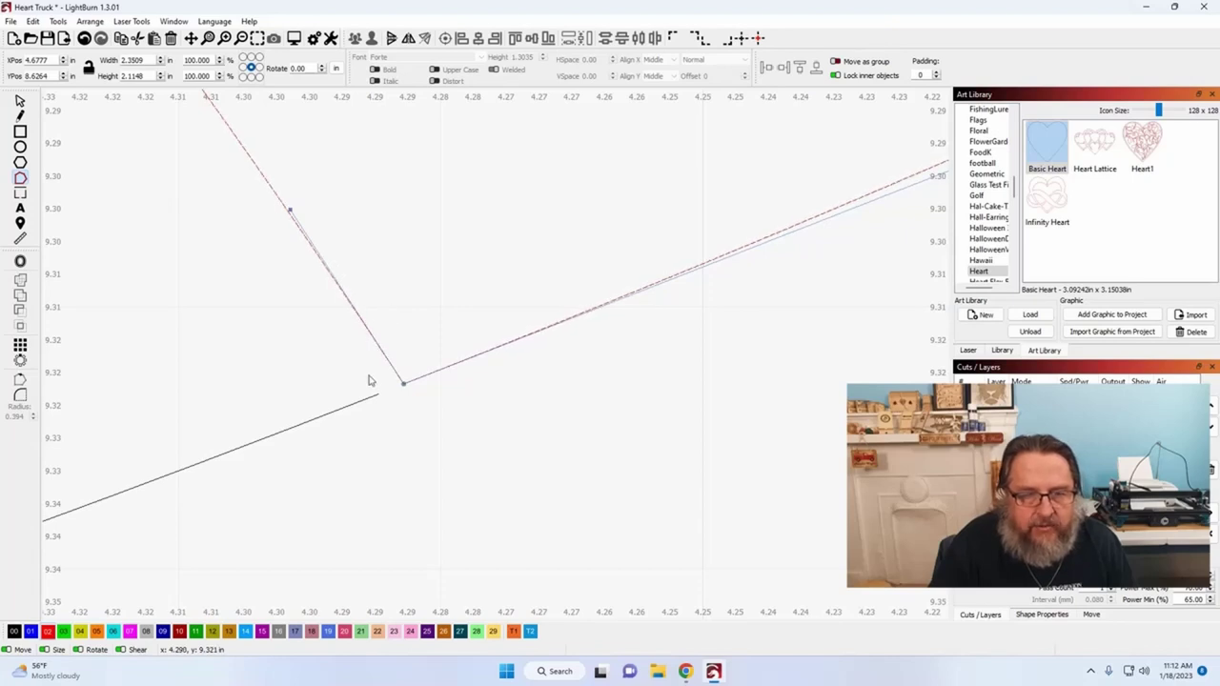
Extend the short black line's end node to the corner where the arch meets the third heart's inner outline.
click(353, 404)
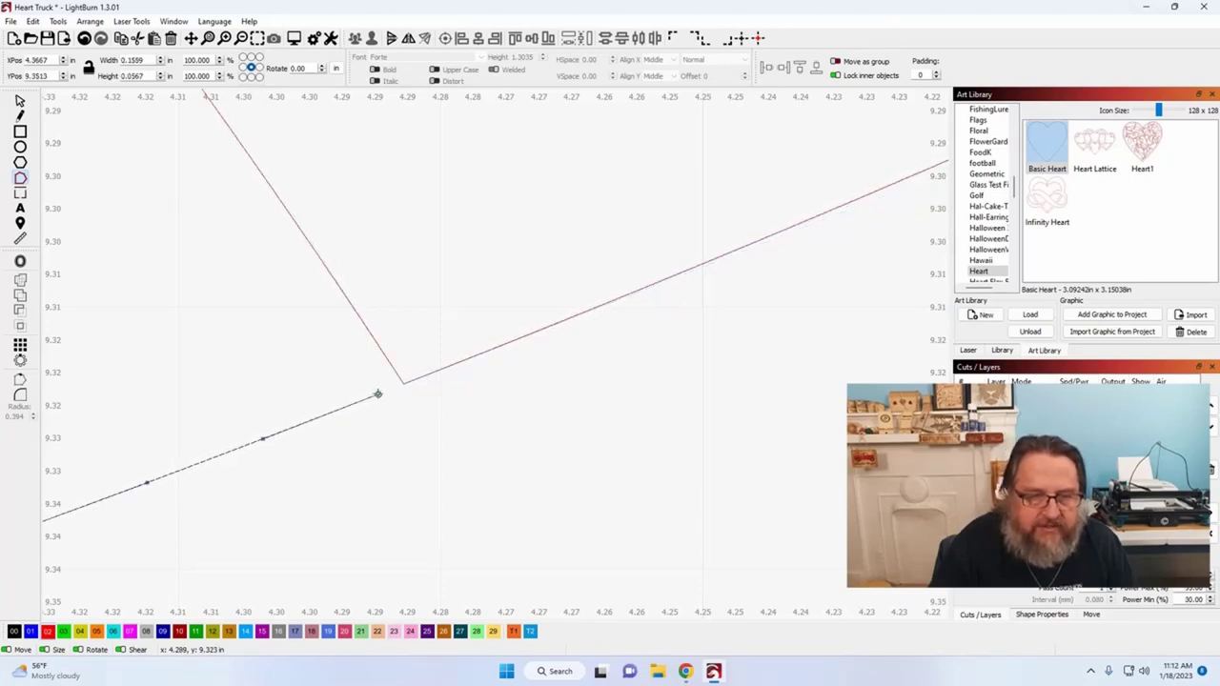
drag(378, 394, 404, 383)
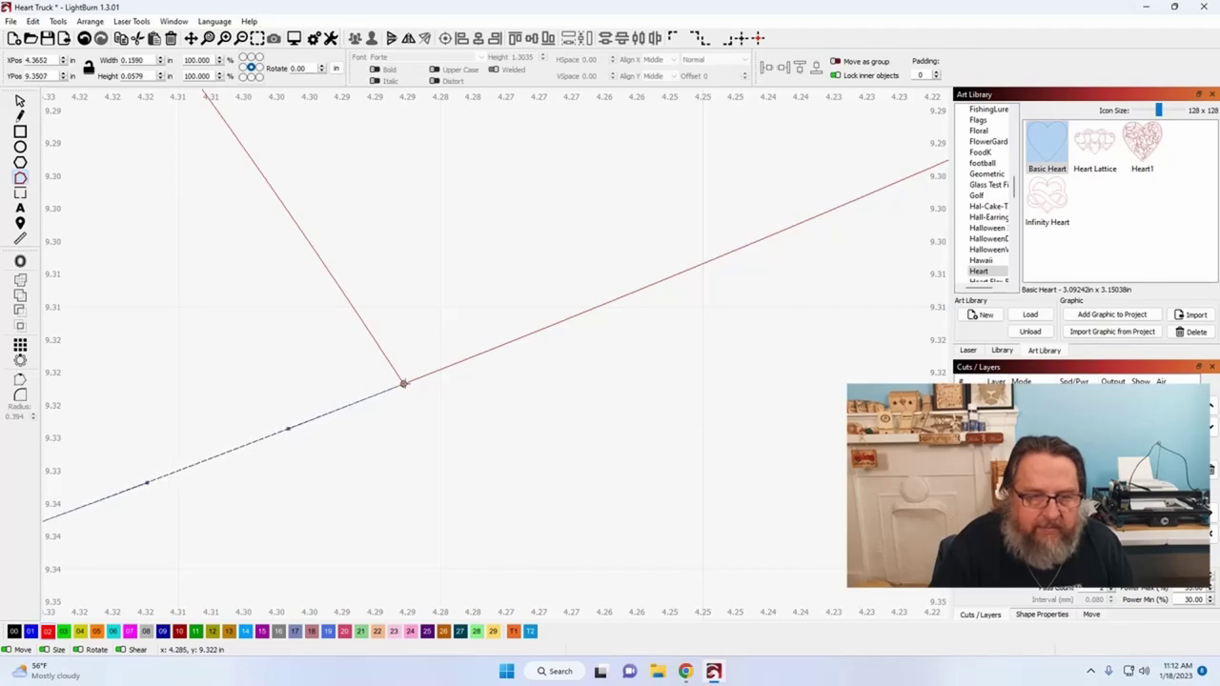
scroll(403, 383, down, 10)
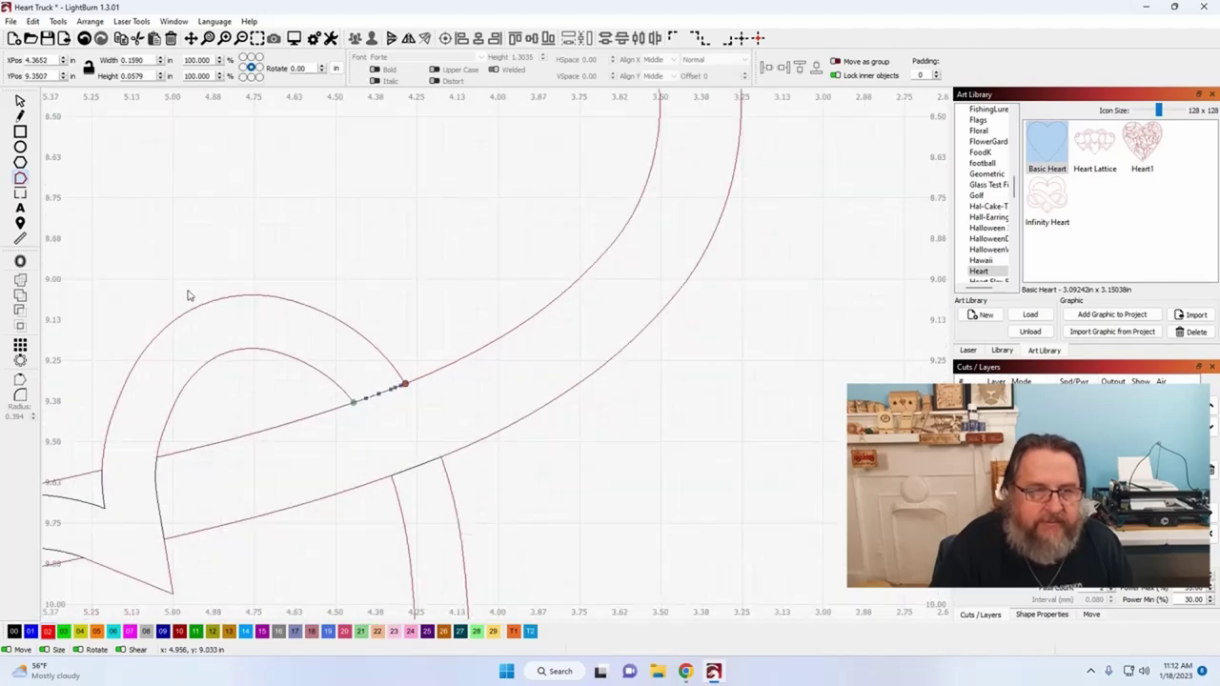
click(21, 101)
Select the third heart's inner outline to check that it is joined as one shape, and clear the selection.
scroll(229, 182, down, 5)
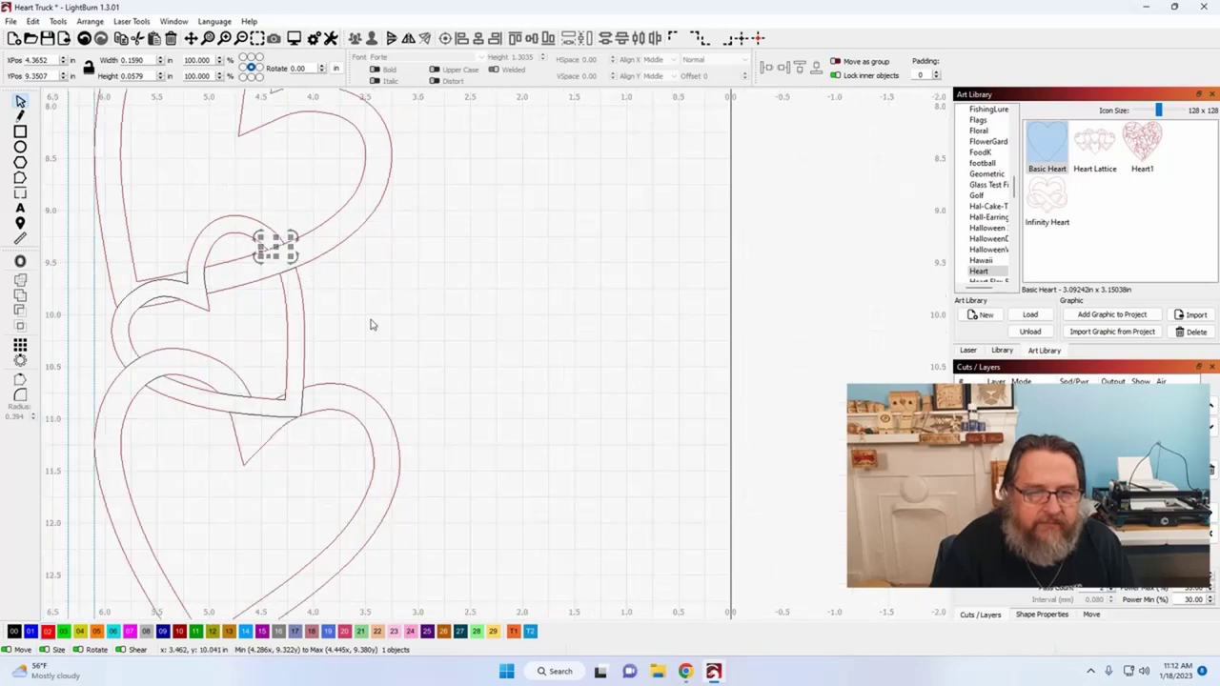
scroll(404, 363, down, 2)
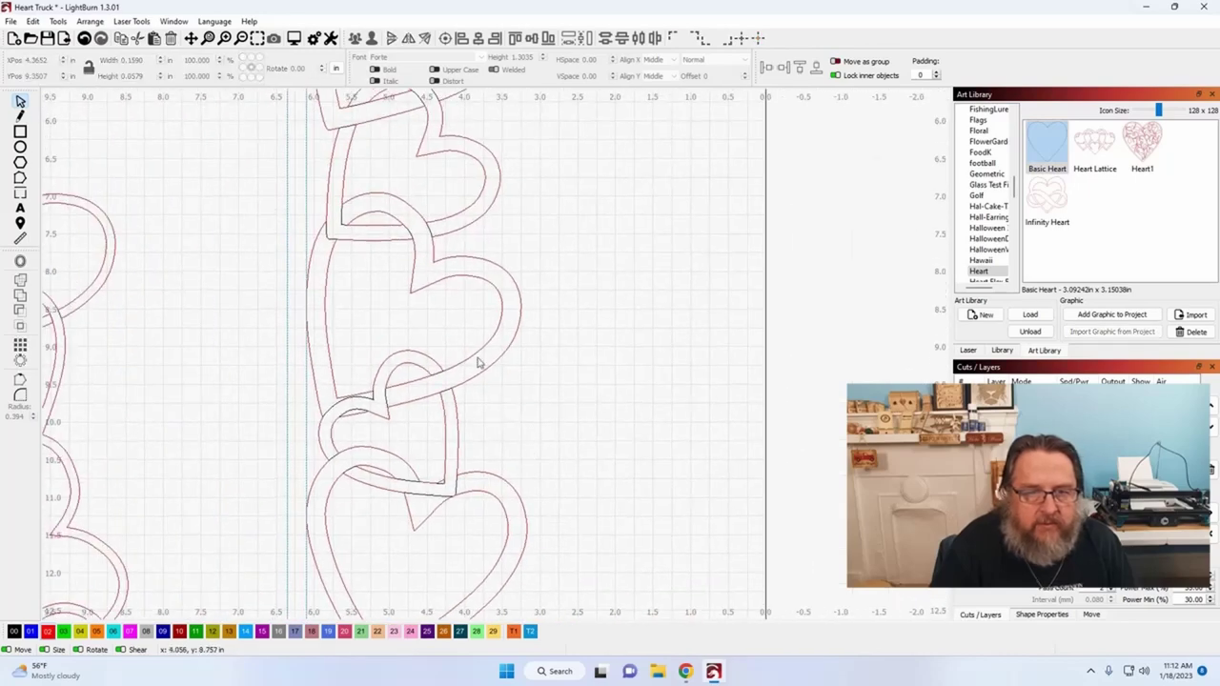
click(465, 275)
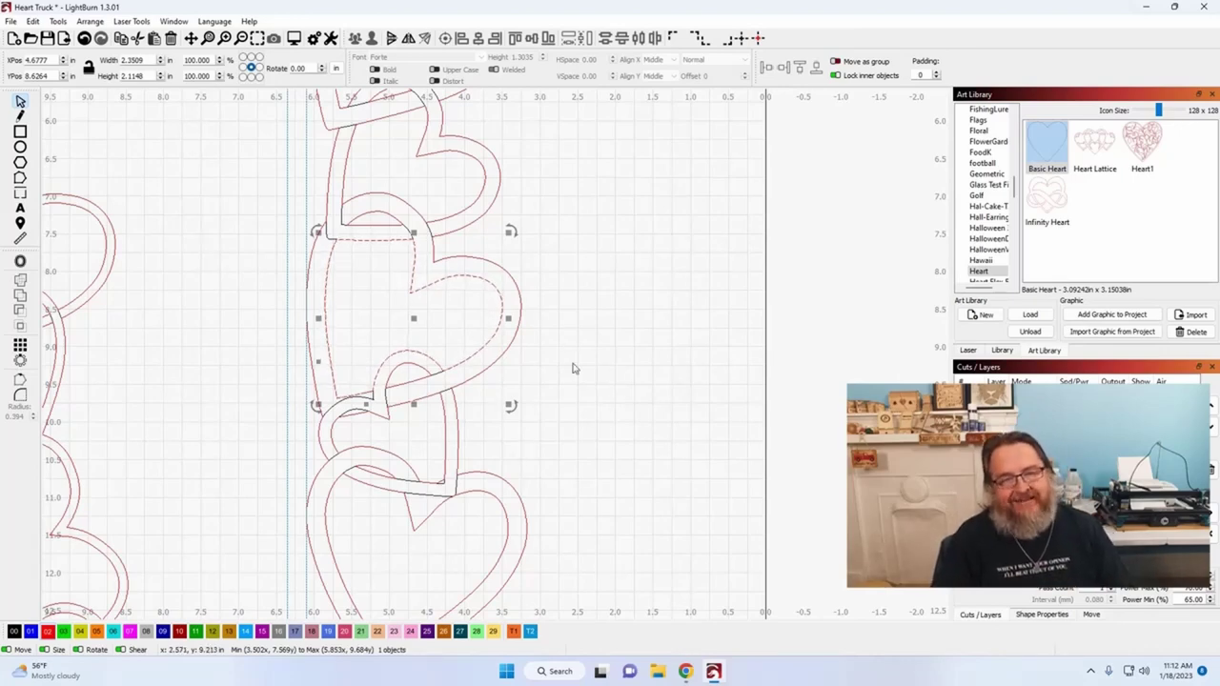
scroll(569, 362, down, 2)
click(575, 471)
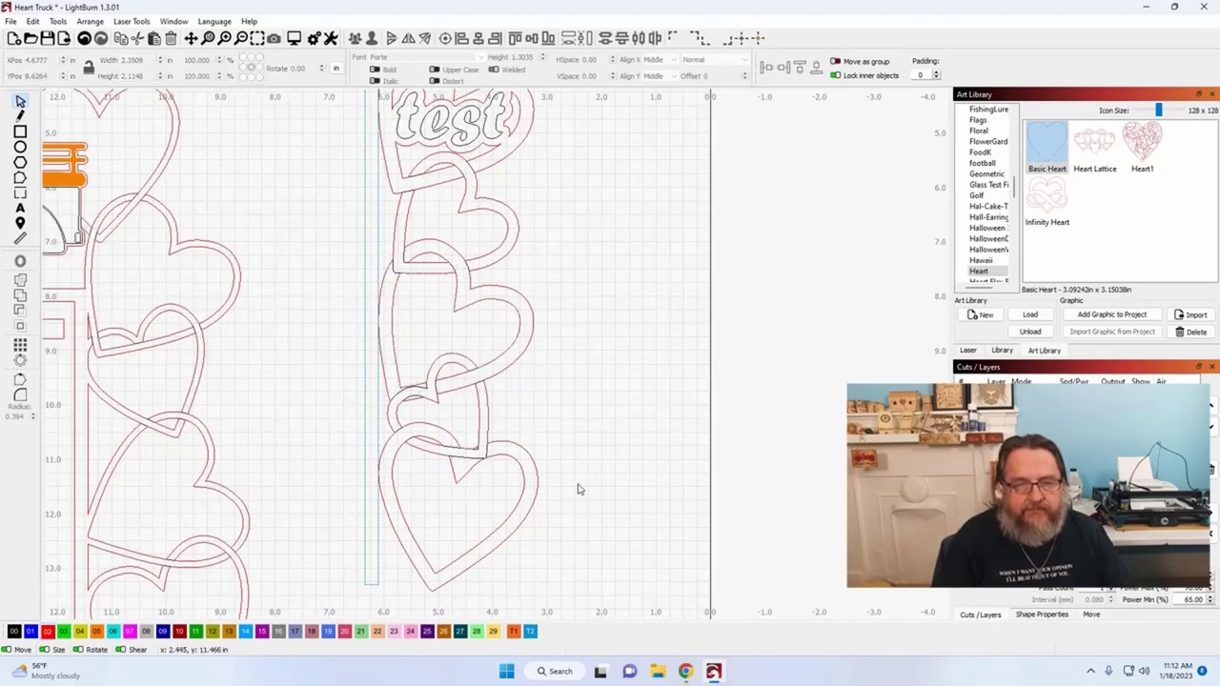
Try to join the bottom heart's inner outline with the curved segment crossing its upper lobe.
click(471, 479)
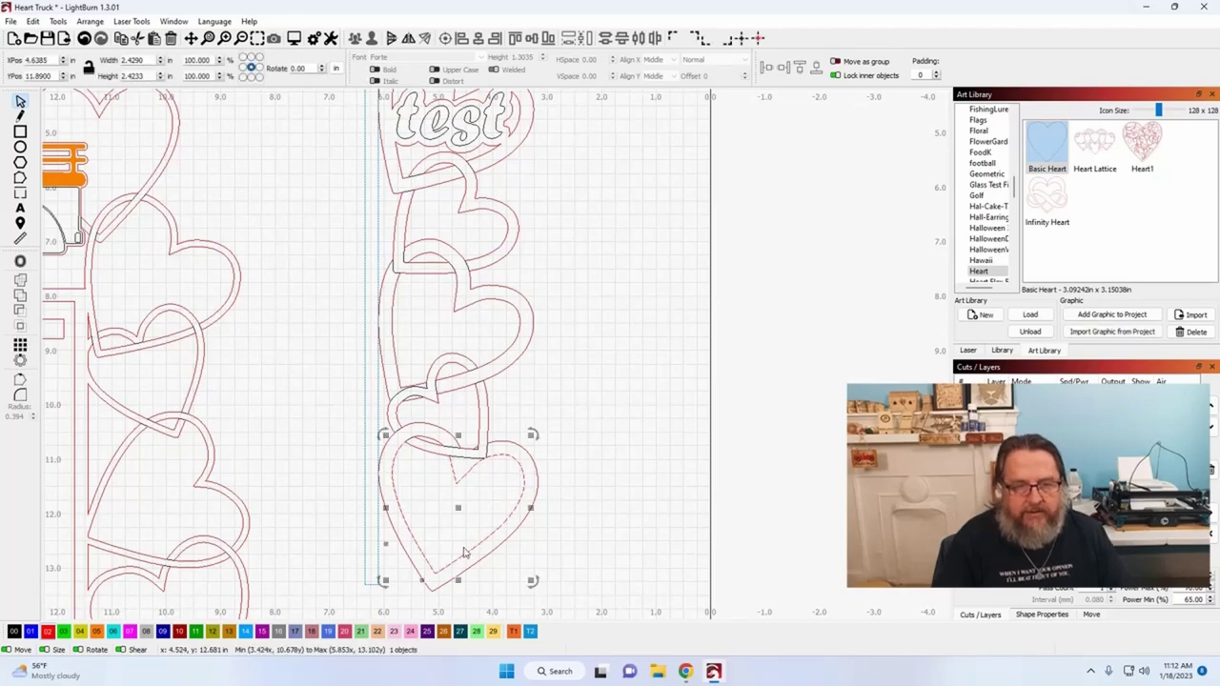
scroll(455, 556, up, 1)
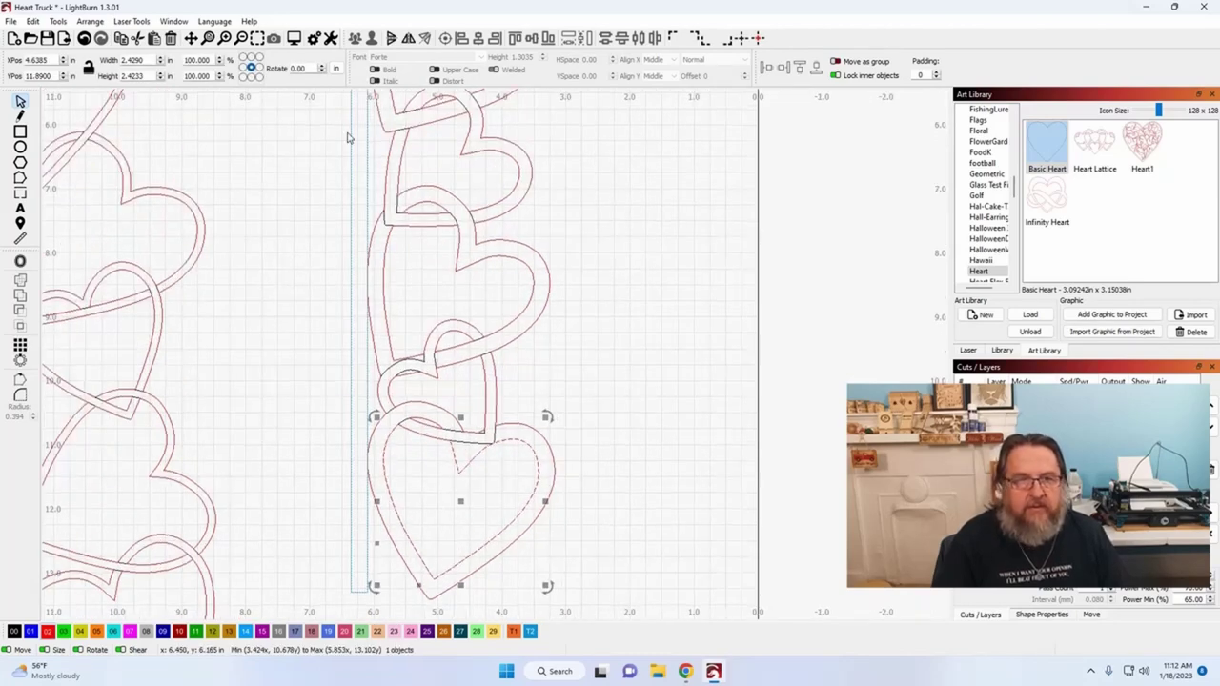
click(258, 40)
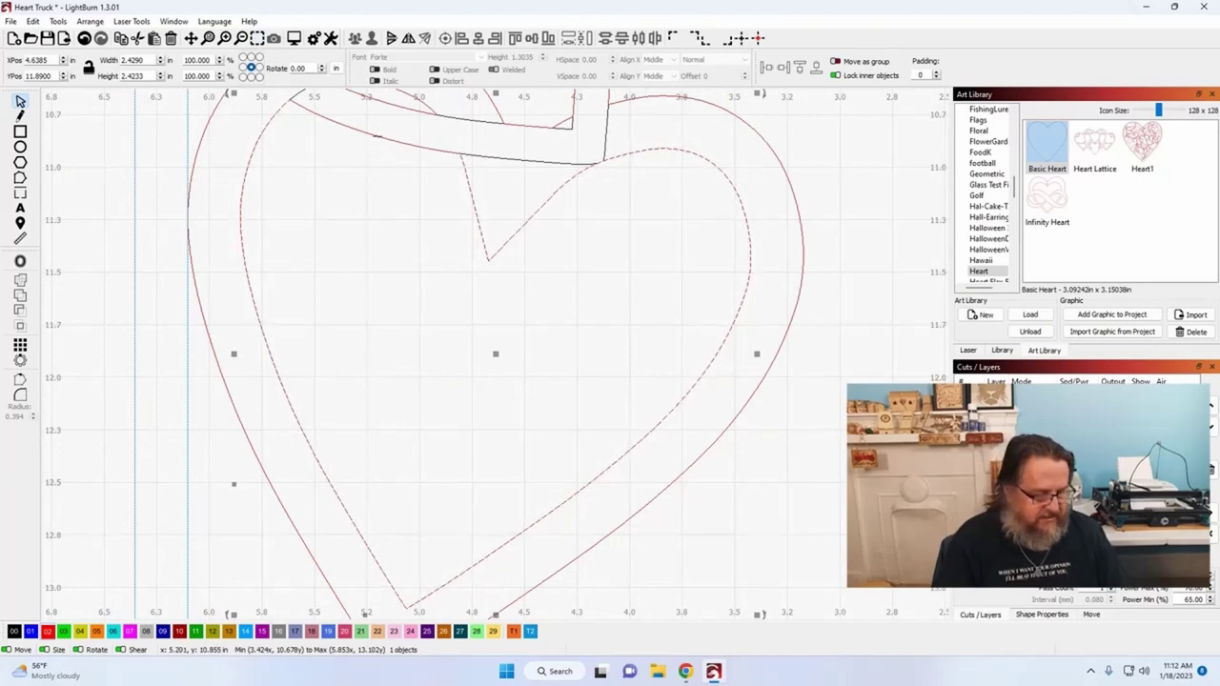
shift+click(375, 136)
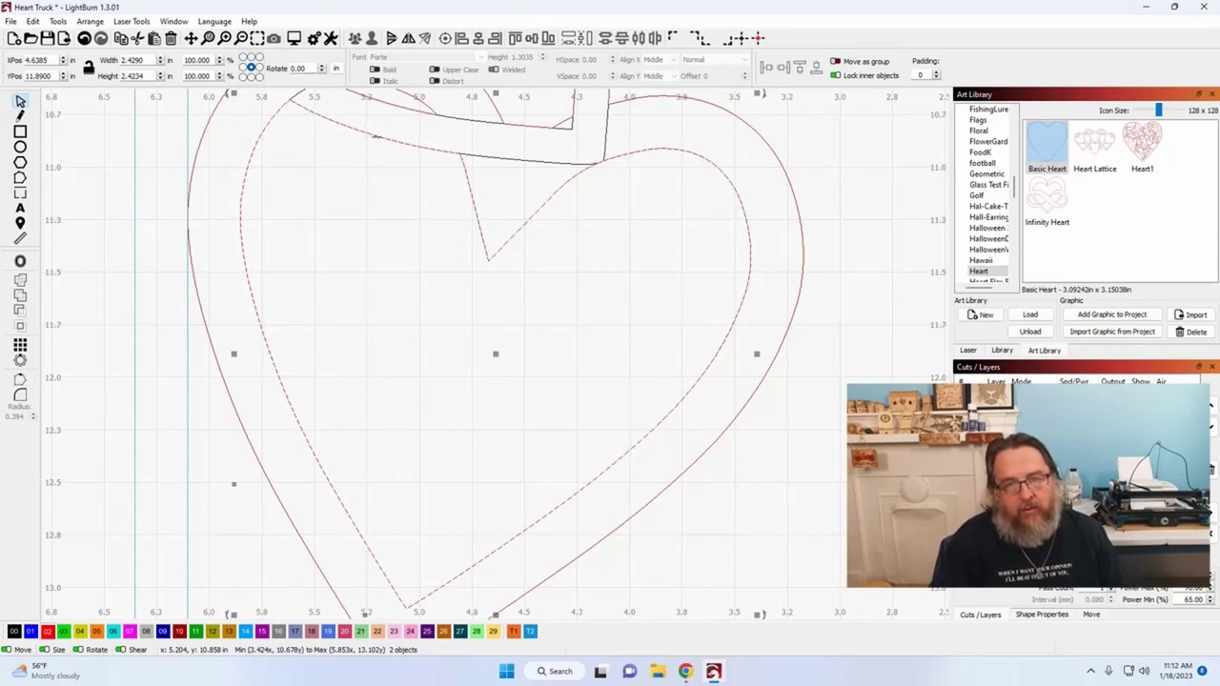
shift+click(377, 140)
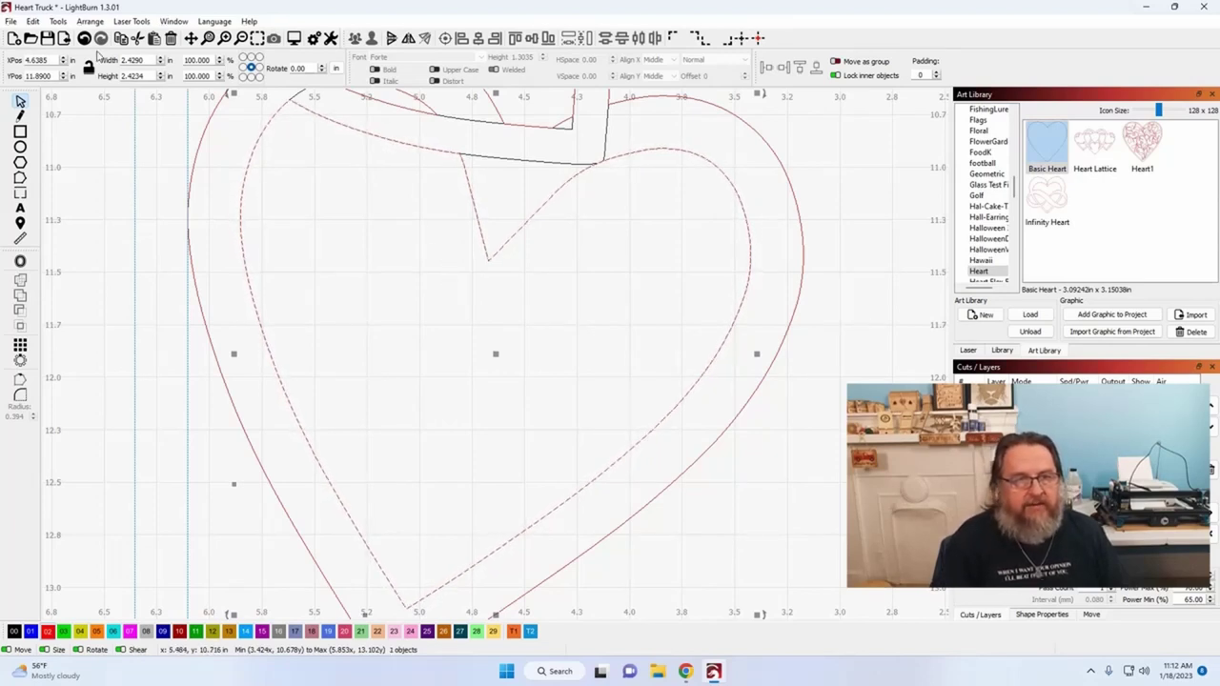
click(490, 355)
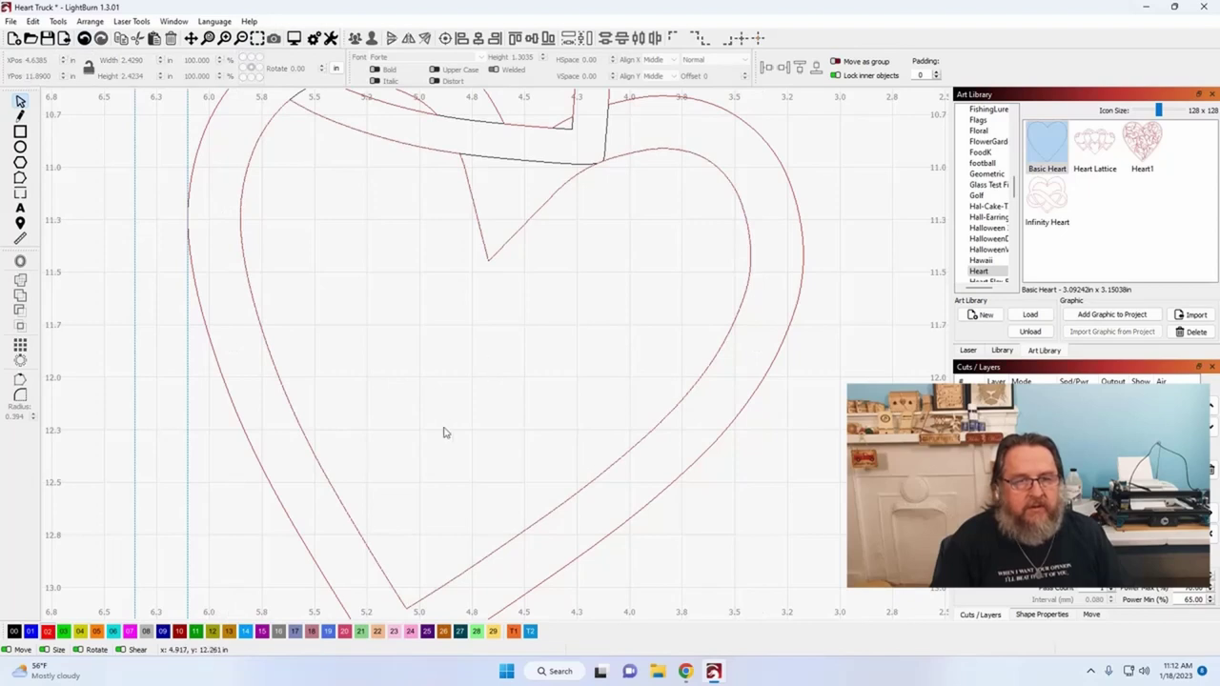
Join the bottom heart's inner outline with the curved segment that closes its upper lobe into one shape.
click(333, 490)
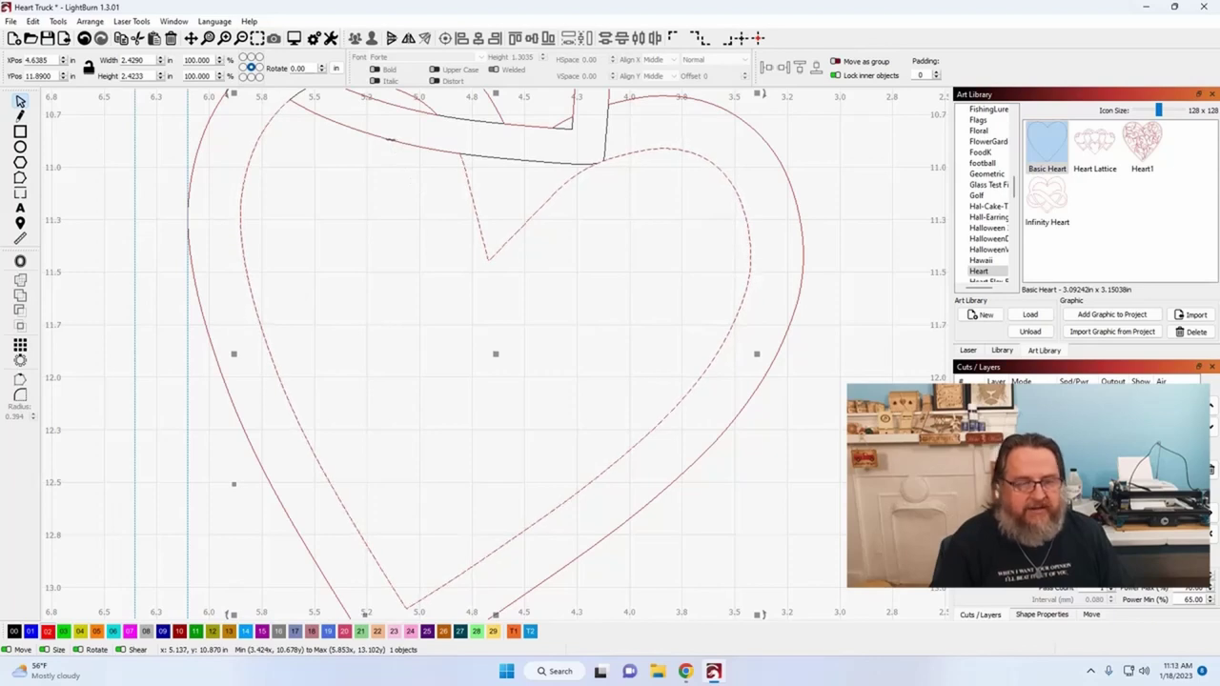
shift+click(389, 146)
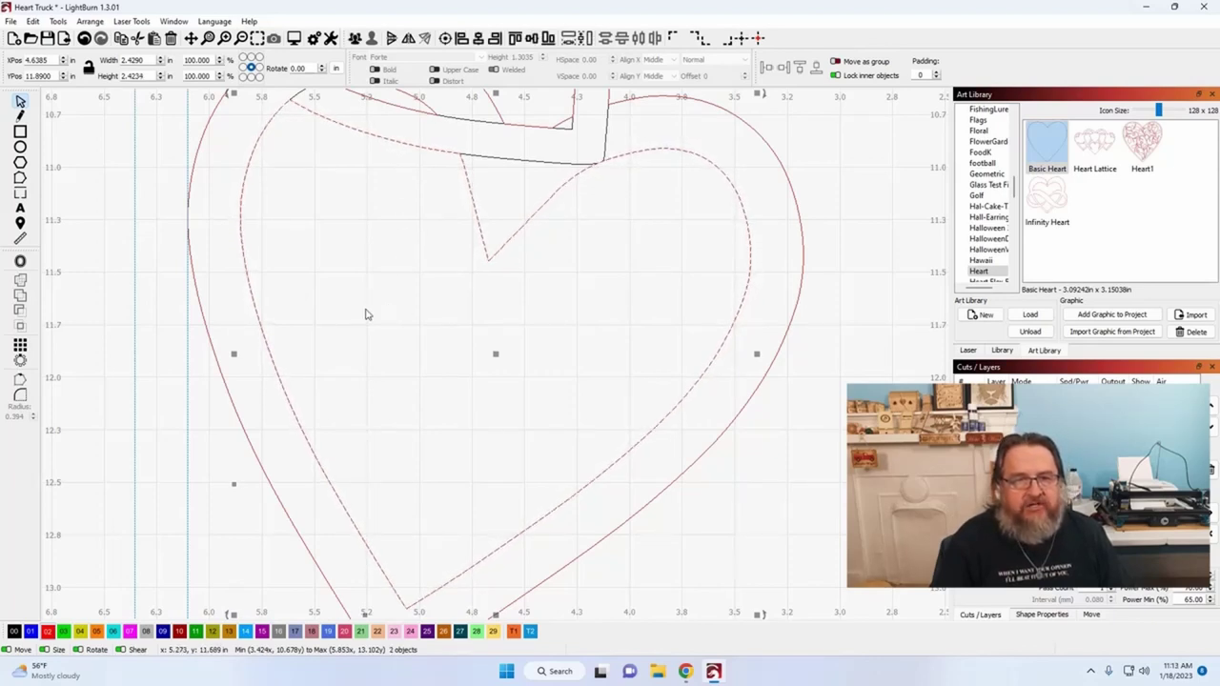
scroll(372, 326, up, 4)
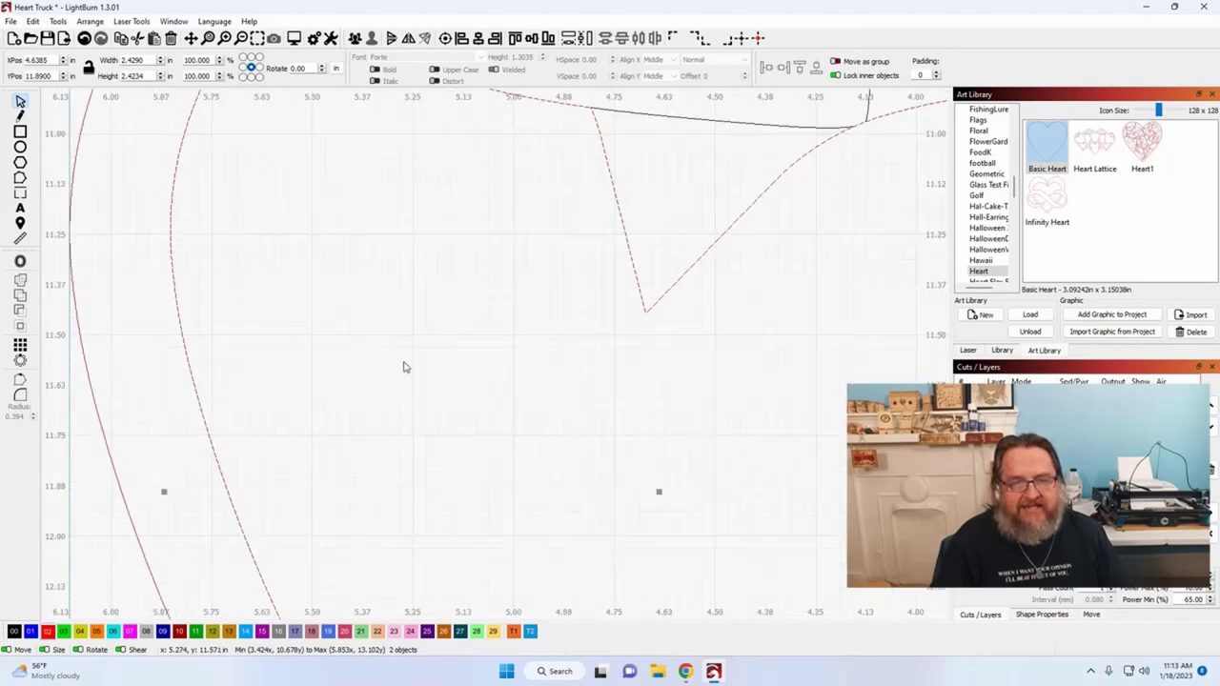
scroll(407, 373, down, 4)
scroll(441, 444, up, 6)
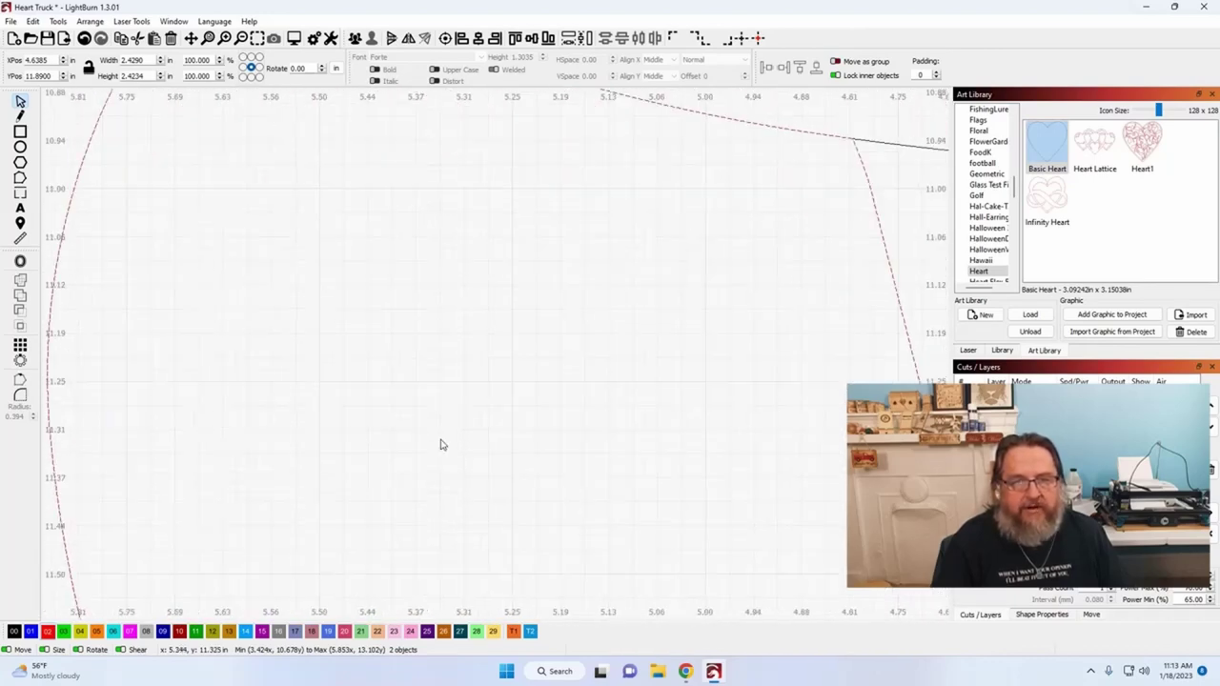
scroll(429, 428, down, 2)
scroll(491, 534, up, 2)
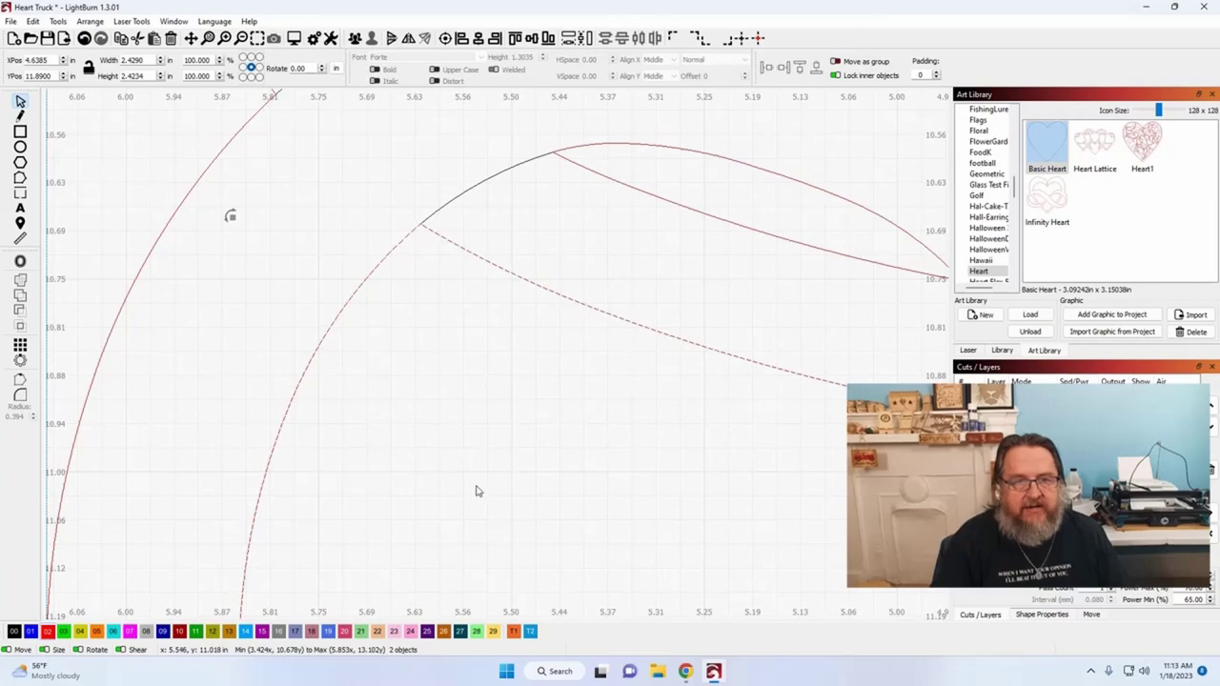
scroll(479, 492, up, 2)
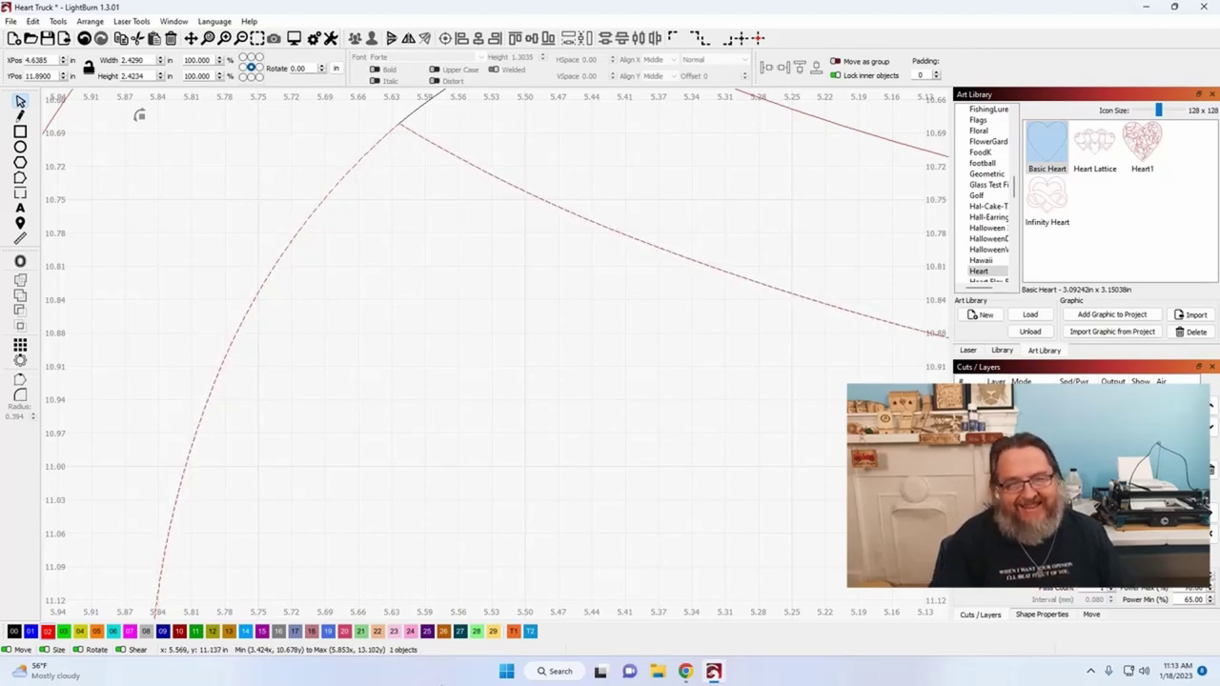
Clear the selection and reselect the bottom heart's inner outline to check that it is joined as one shape.
scroll(335, 346, down, 3)
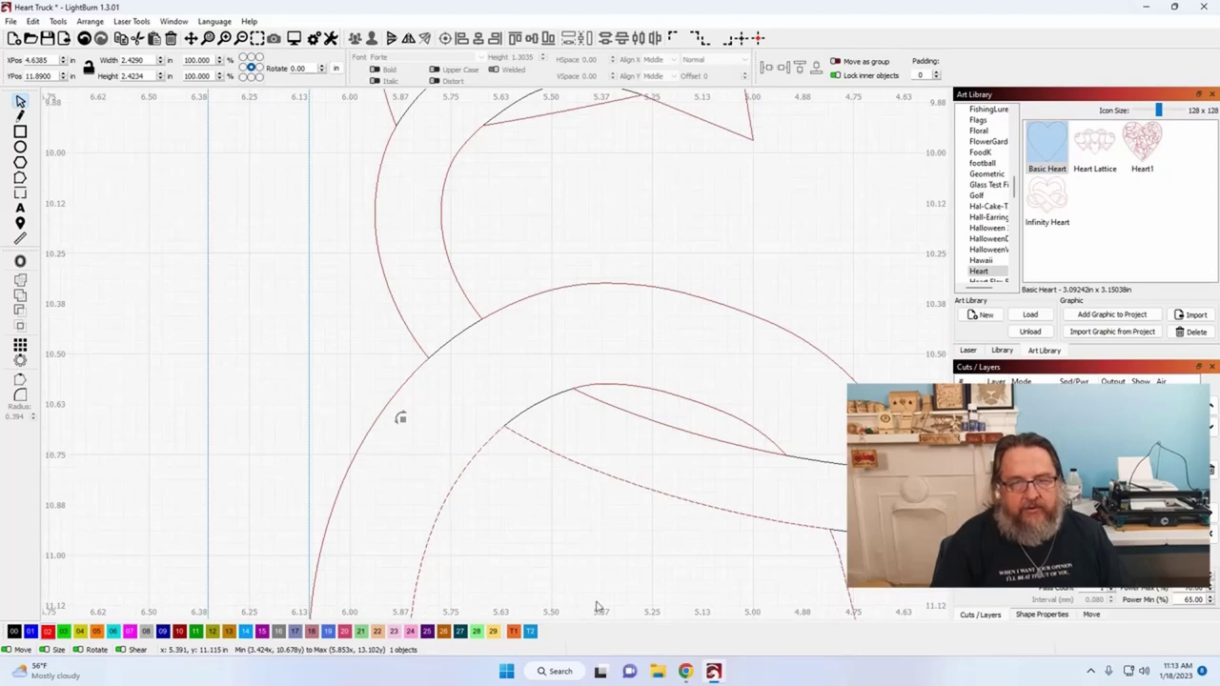
scroll(596, 608, down, 3)
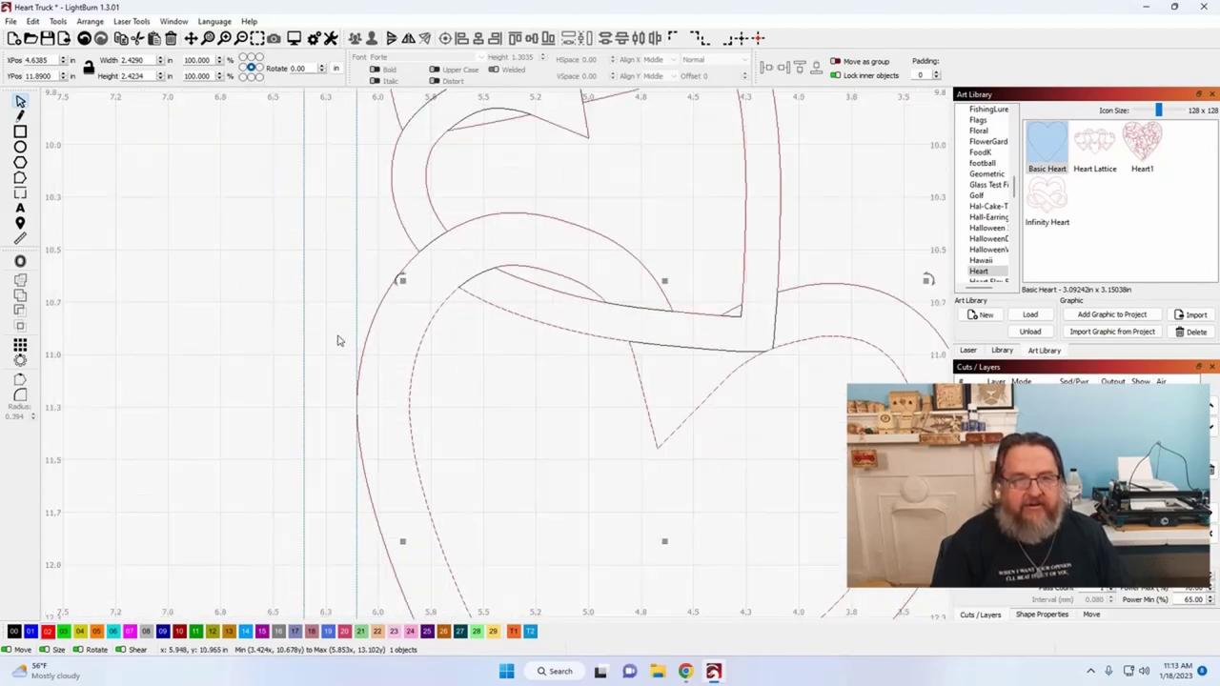
click(153, 299)
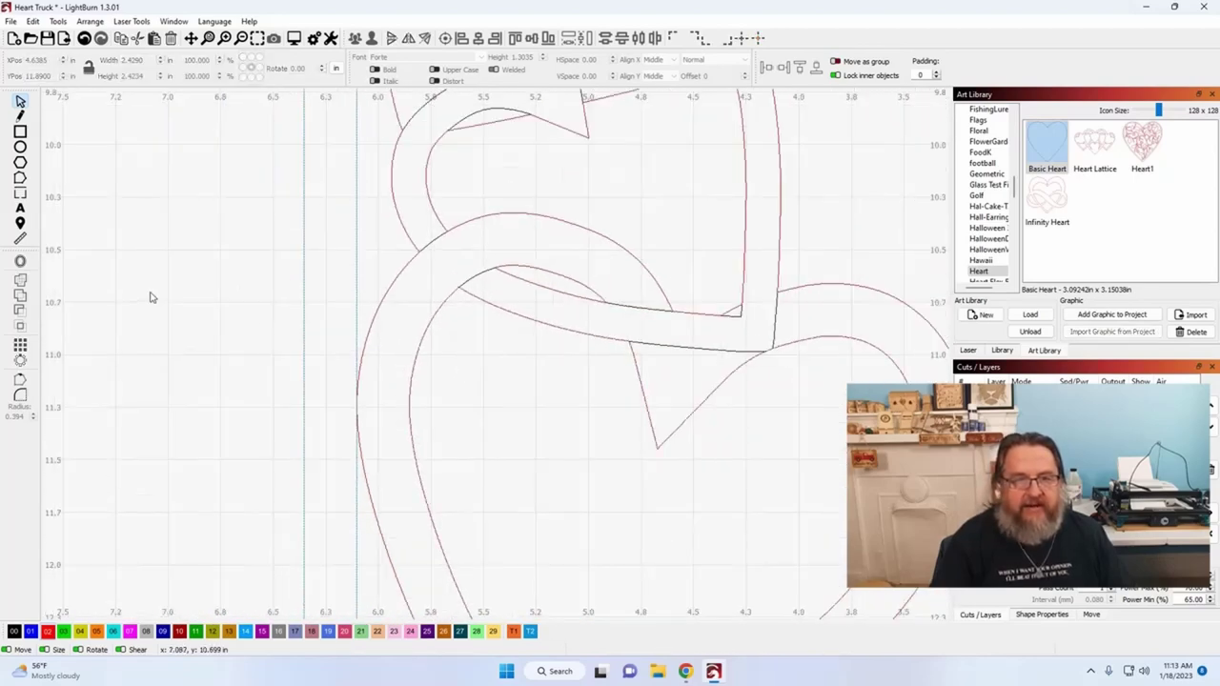
click(408, 407)
scroll(525, 482, down, 3)
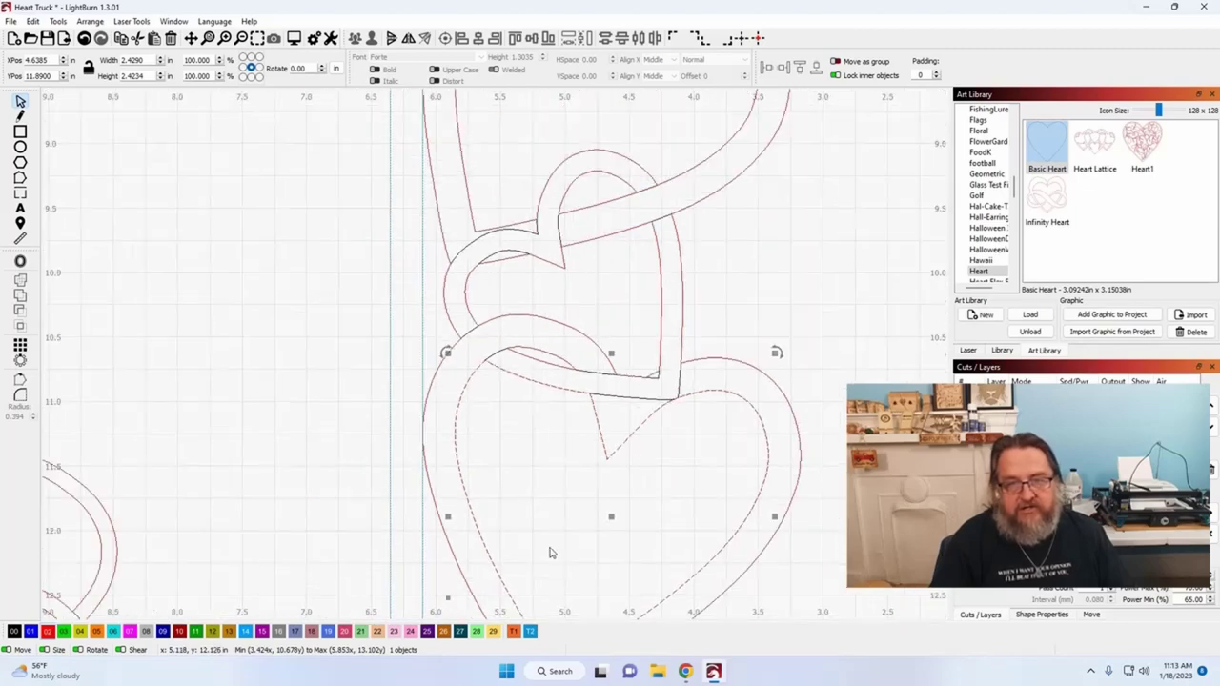
drag(549, 553, 544, 397)
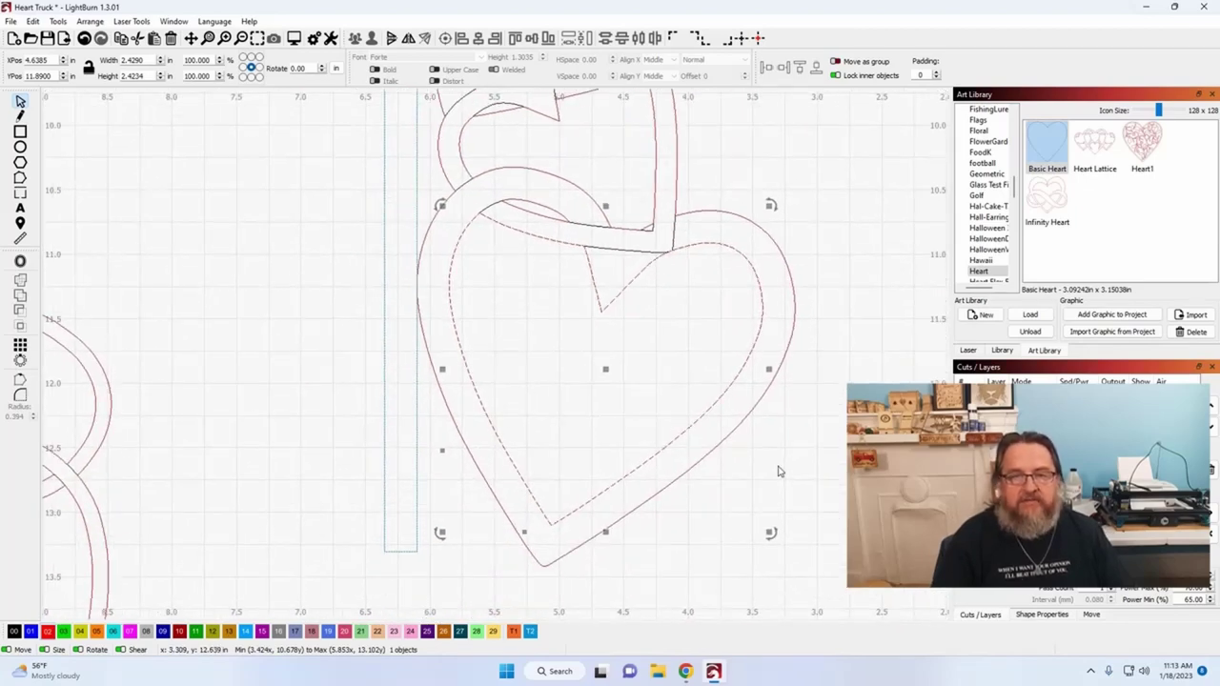
scroll(591, 360, up, 2)
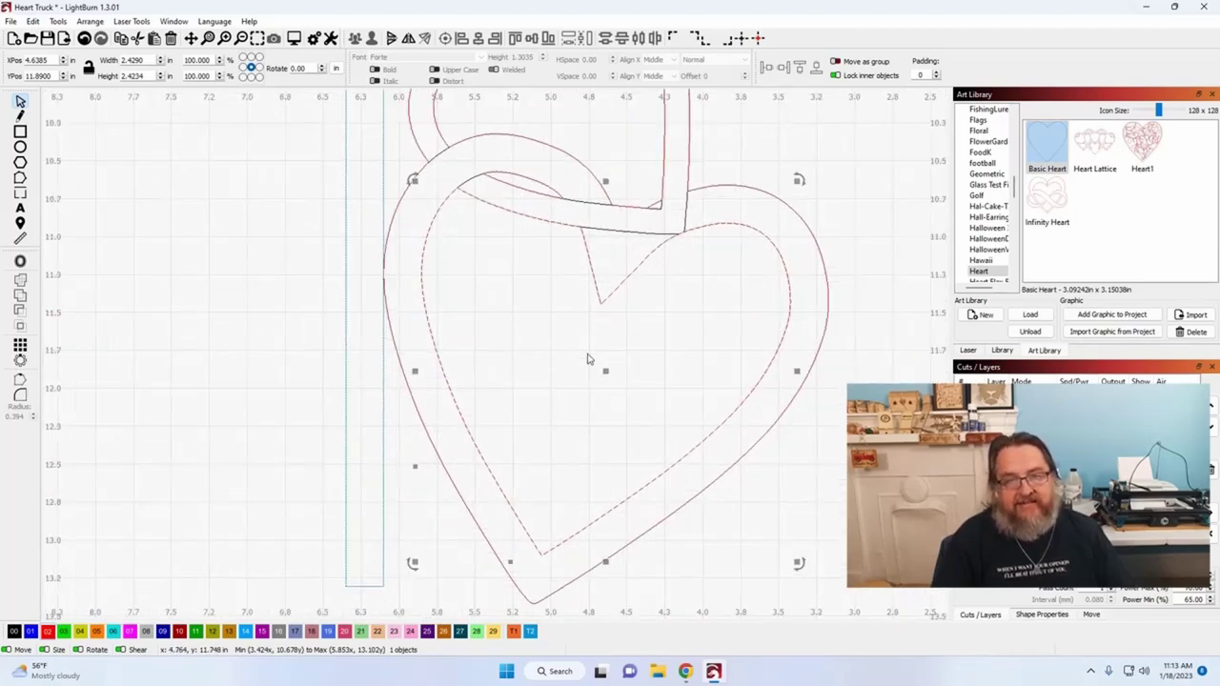
Change the font of the separate "test" text beside the stacked hearts to Edwardian Script ITC.
scroll(595, 366, down, 5)
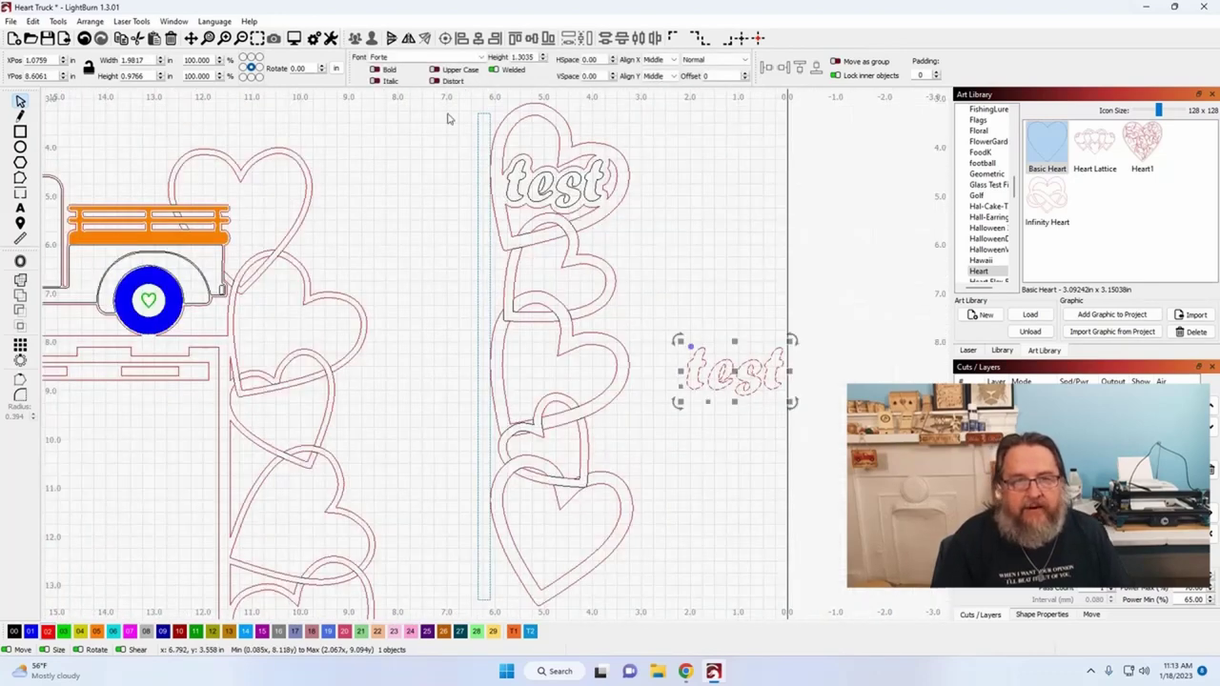
click(481, 57)
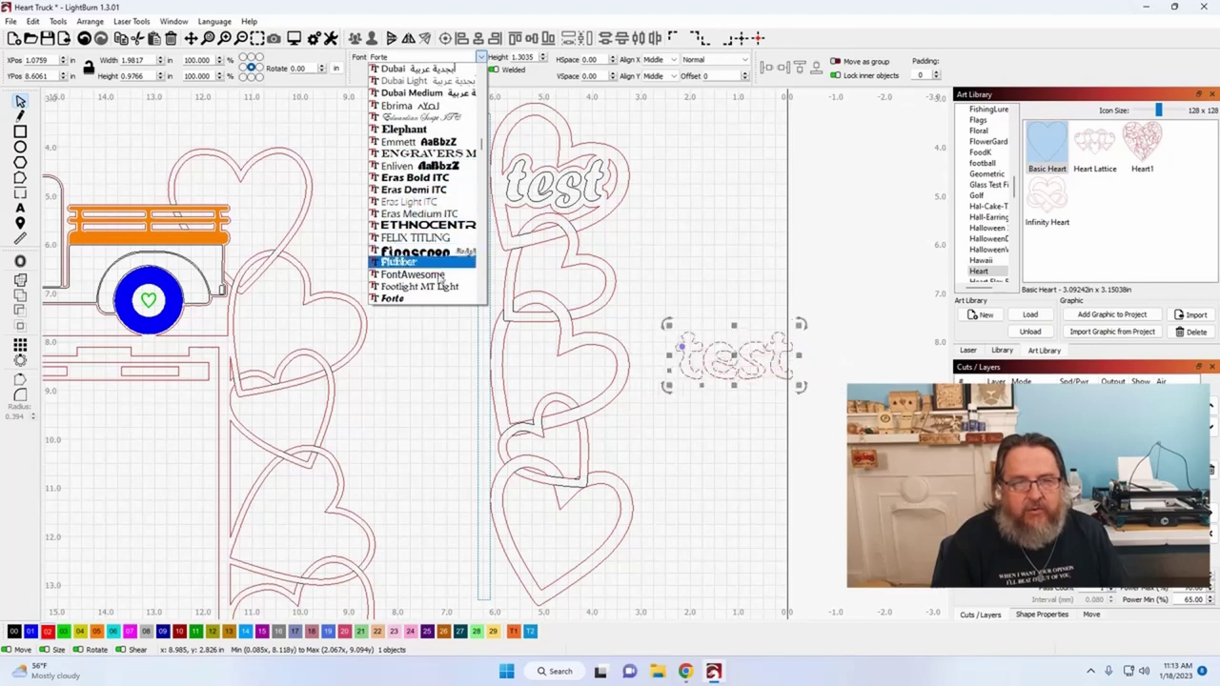
scroll(426, 259, up, 1)
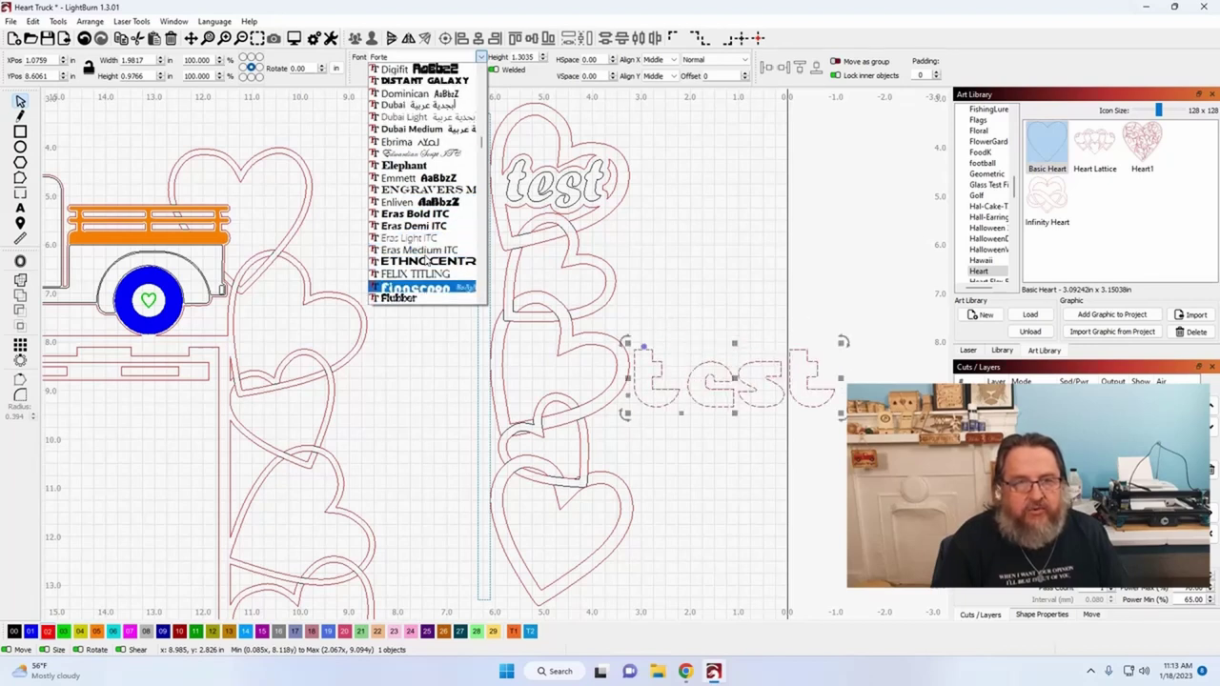
scroll(426, 259, up, 1)
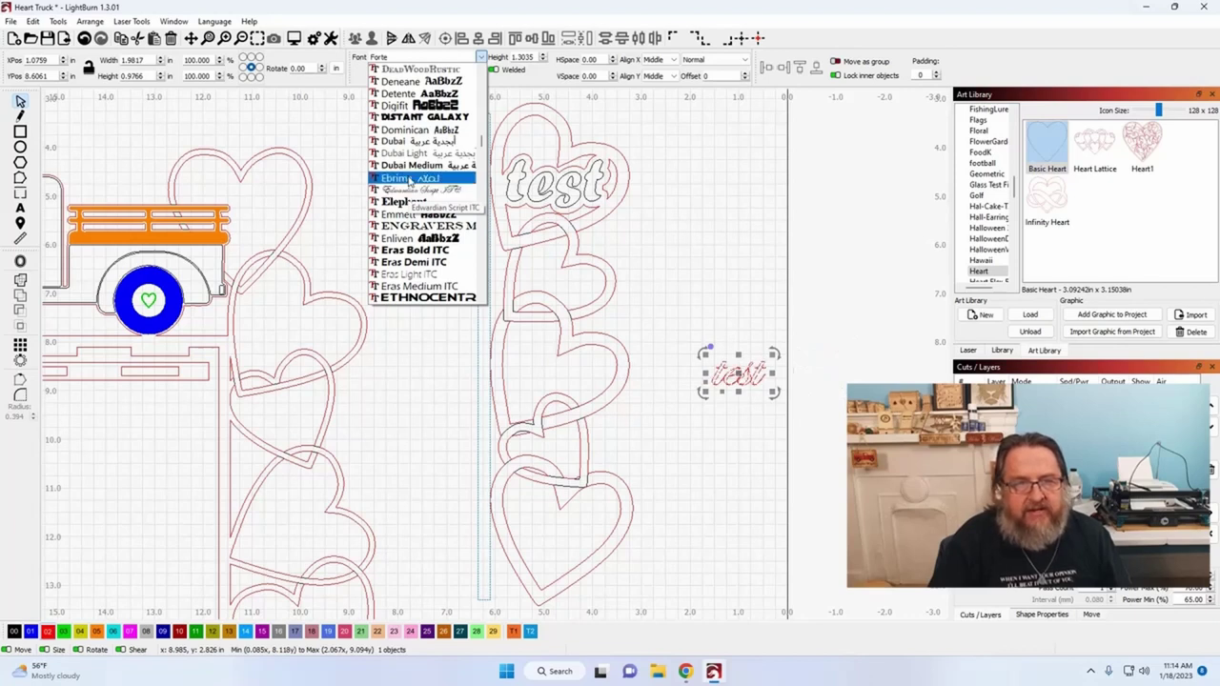
click(403, 190)
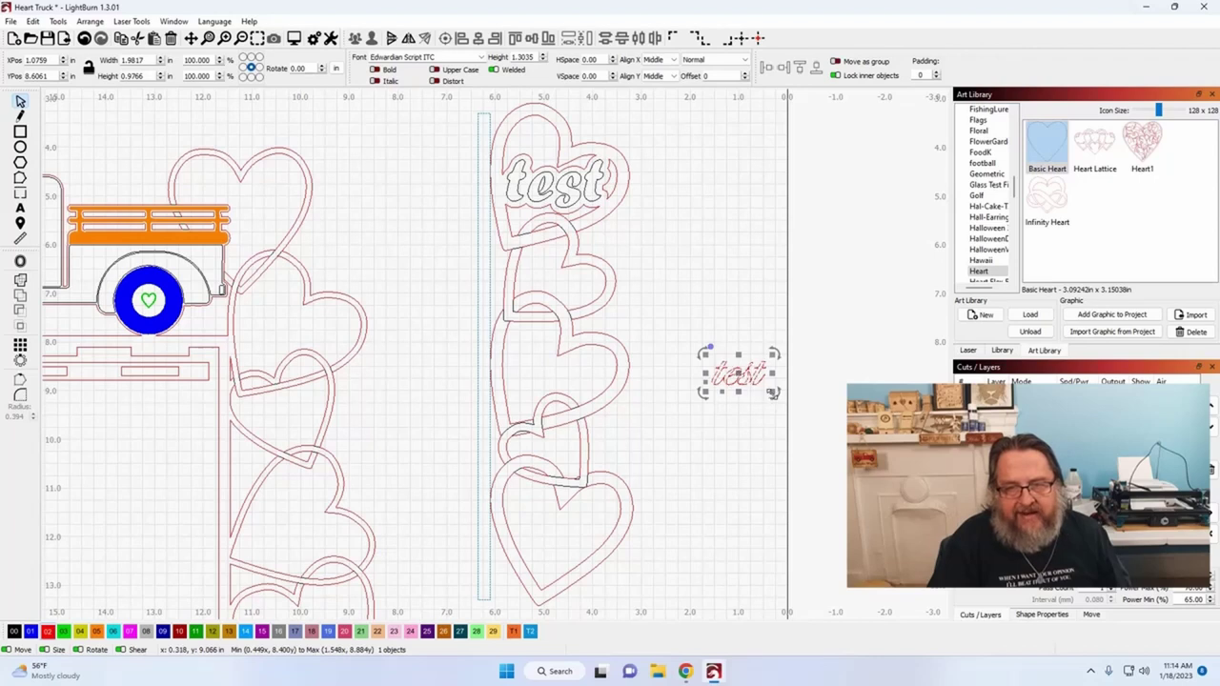
Scale the script "test" text proportionally to about 2.2 in wide and place it over the third heart's opening.
mouse_move(773, 393)
mouse_down()
mouse_move(770, 414)
mouse_move(781, 410)
mouse_up()
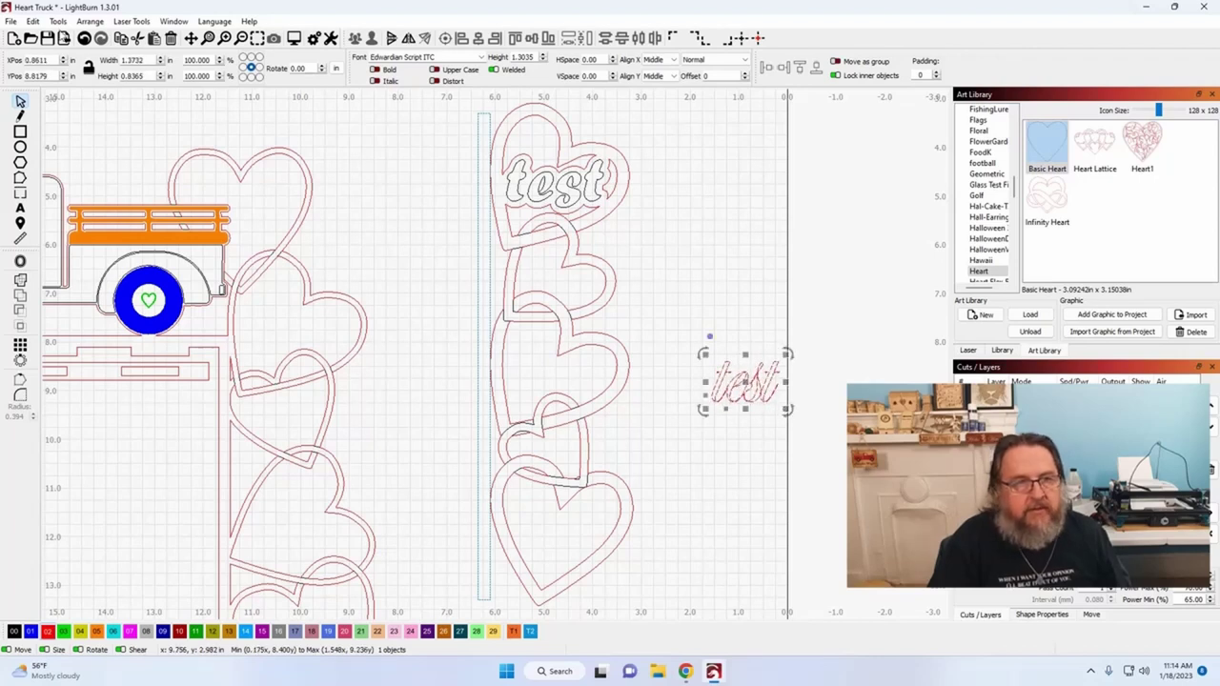
click(85, 38)
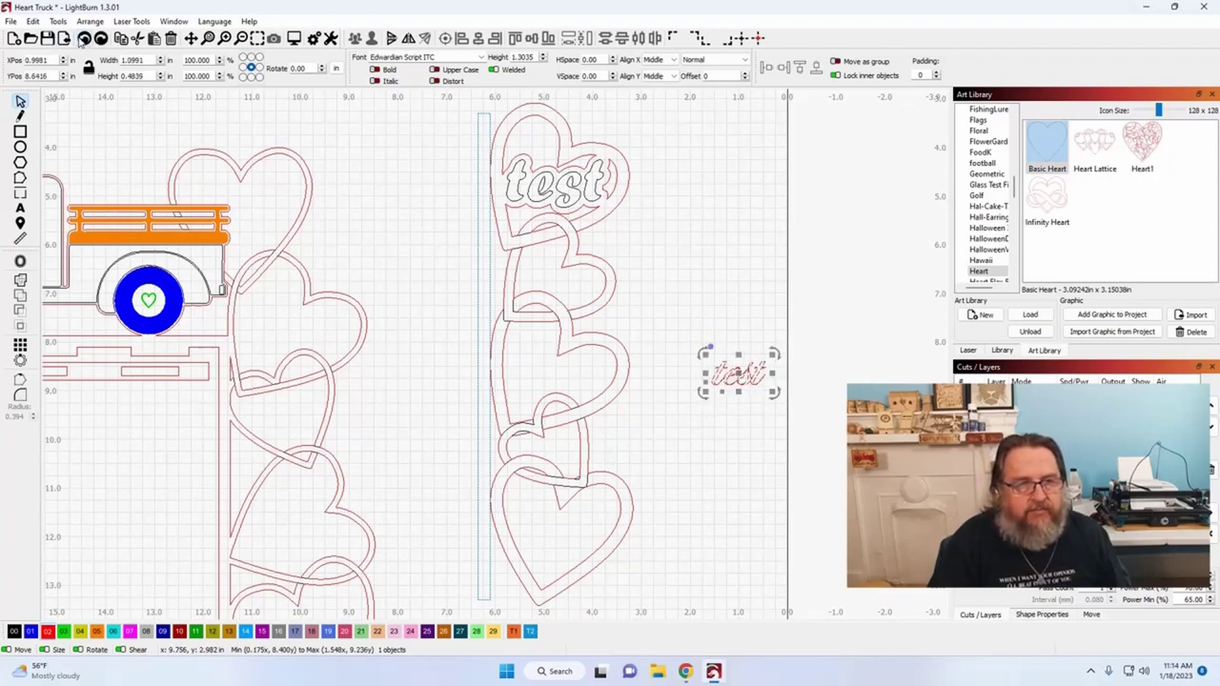
drag(771, 391, 817, 413)
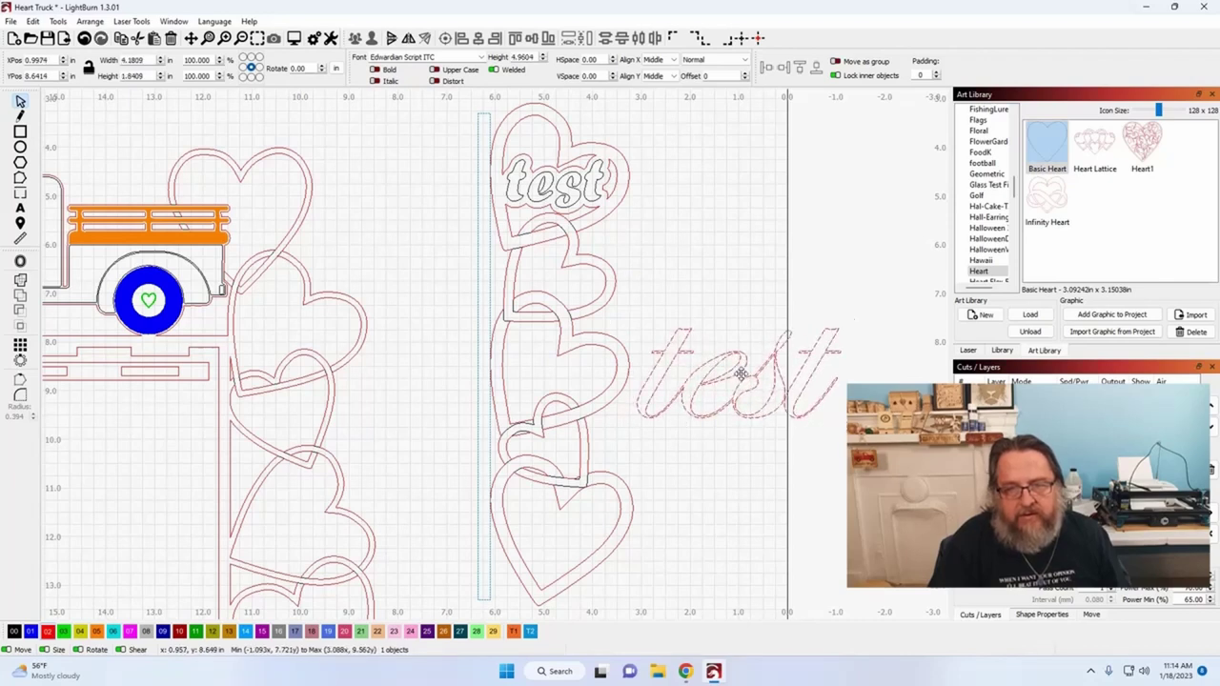
drag(741, 391, 578, 378)
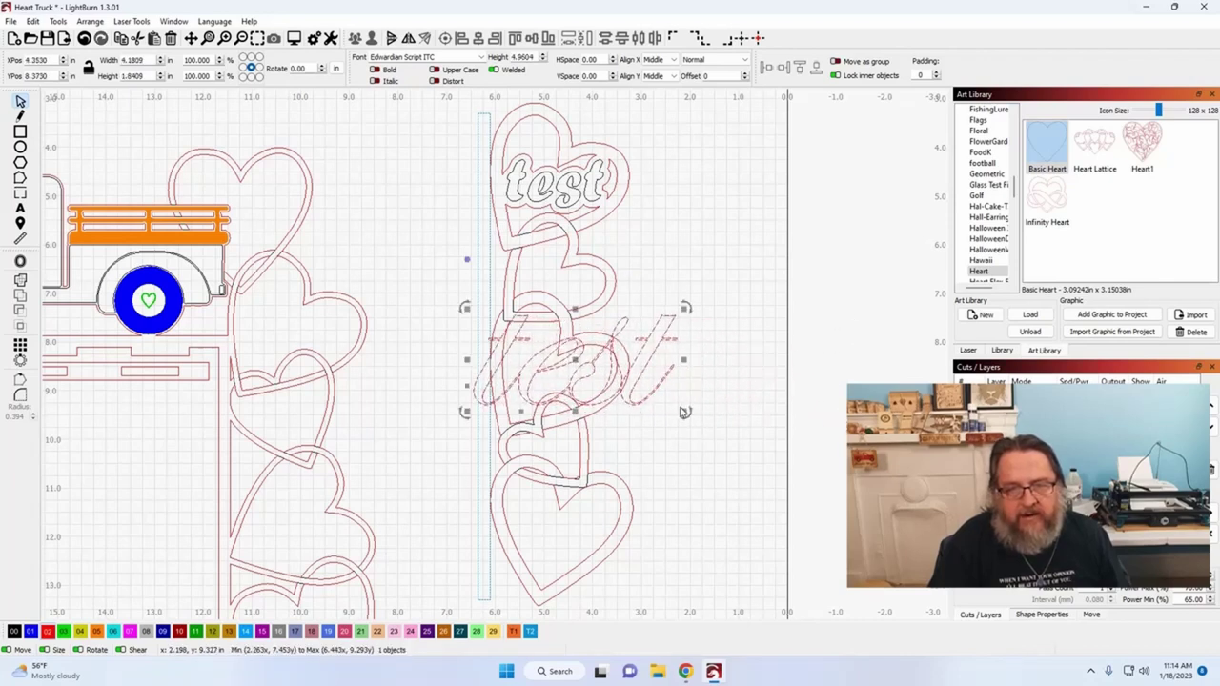
drag(685, 412, 646, 394)
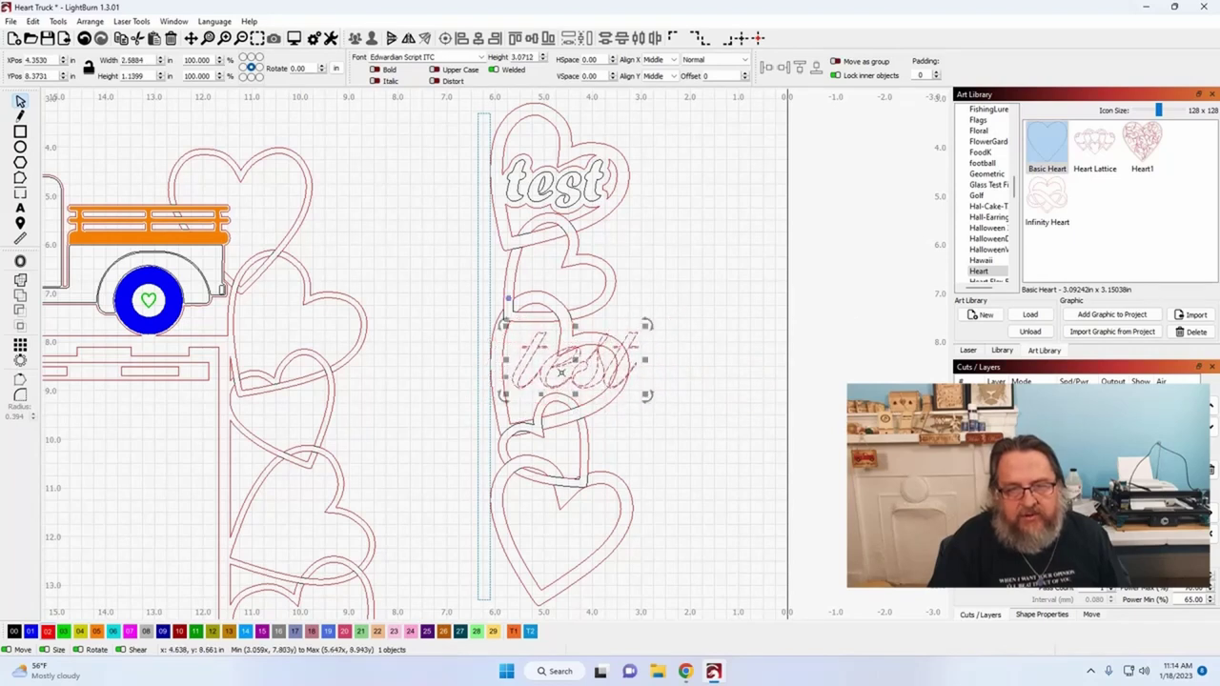
drag(577, 366, 554, 377)
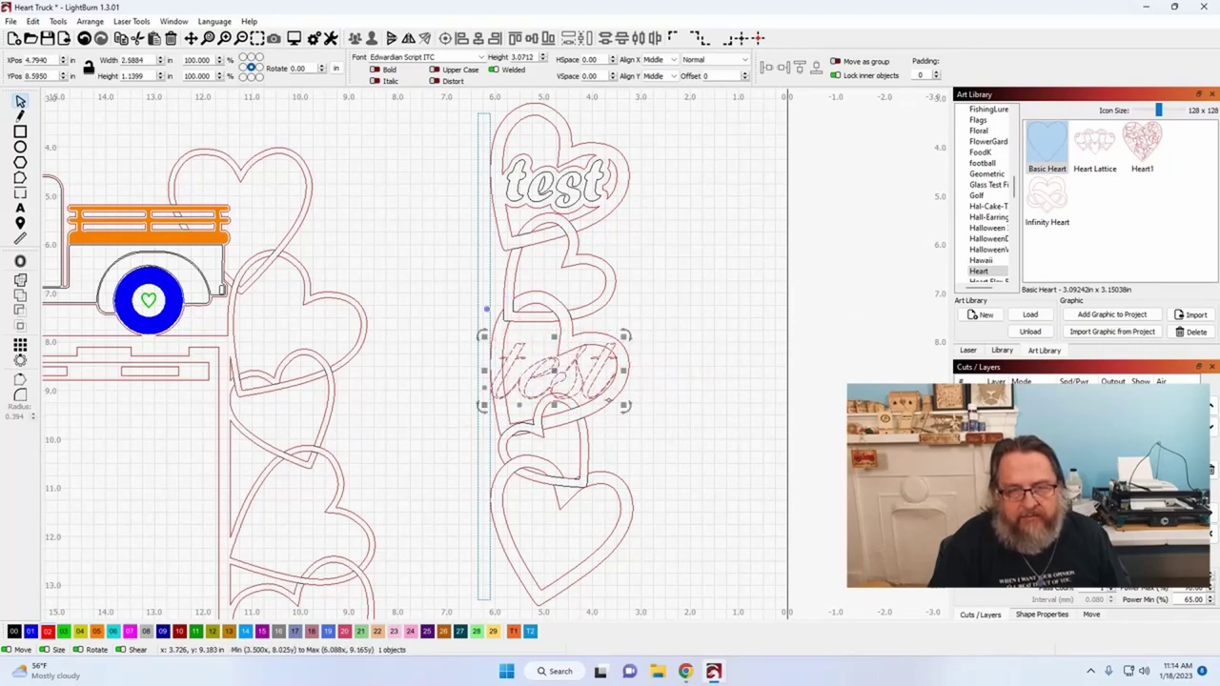
drag(620, 403, 614, 396)
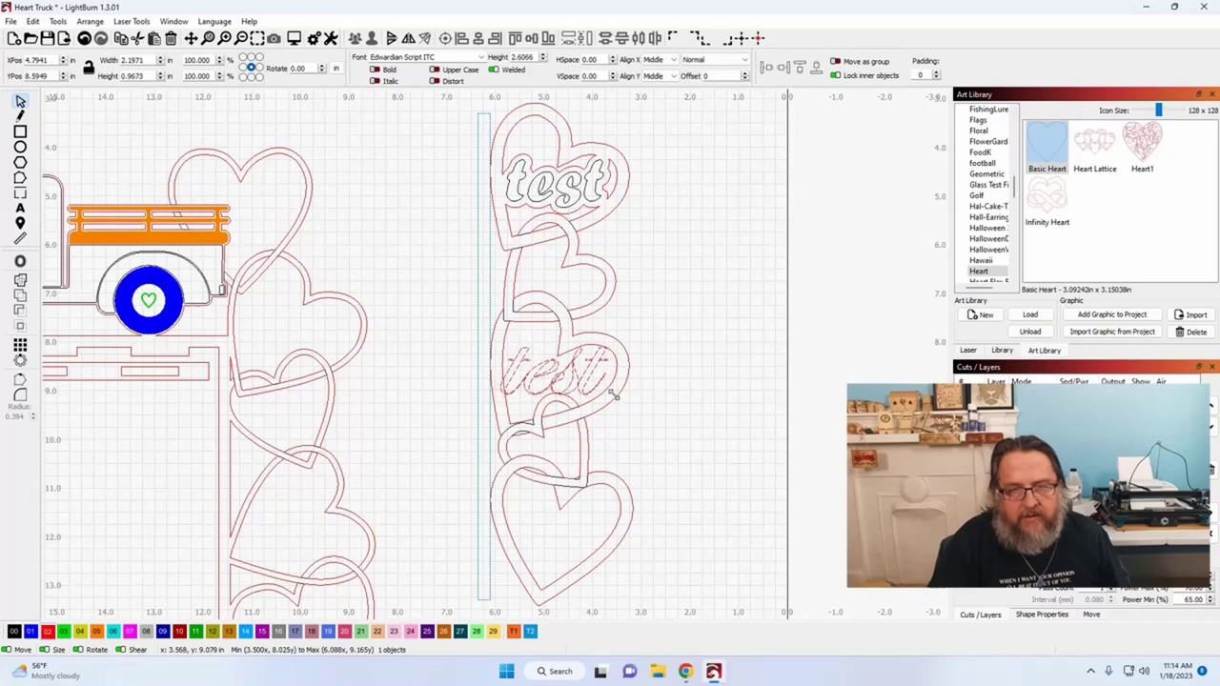
Examine where the script letters connect to each other and overlap the third heart's outlines.
scroll(554, 400, up, 5)
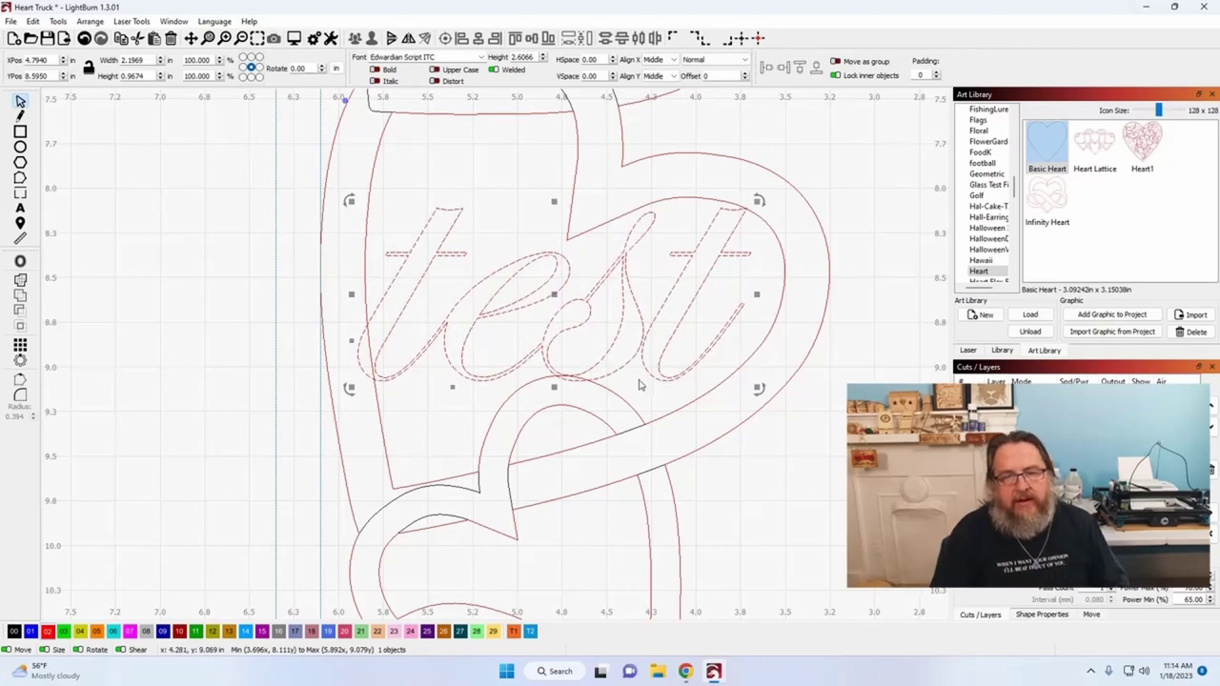
scroll(624, 354, up, 5)
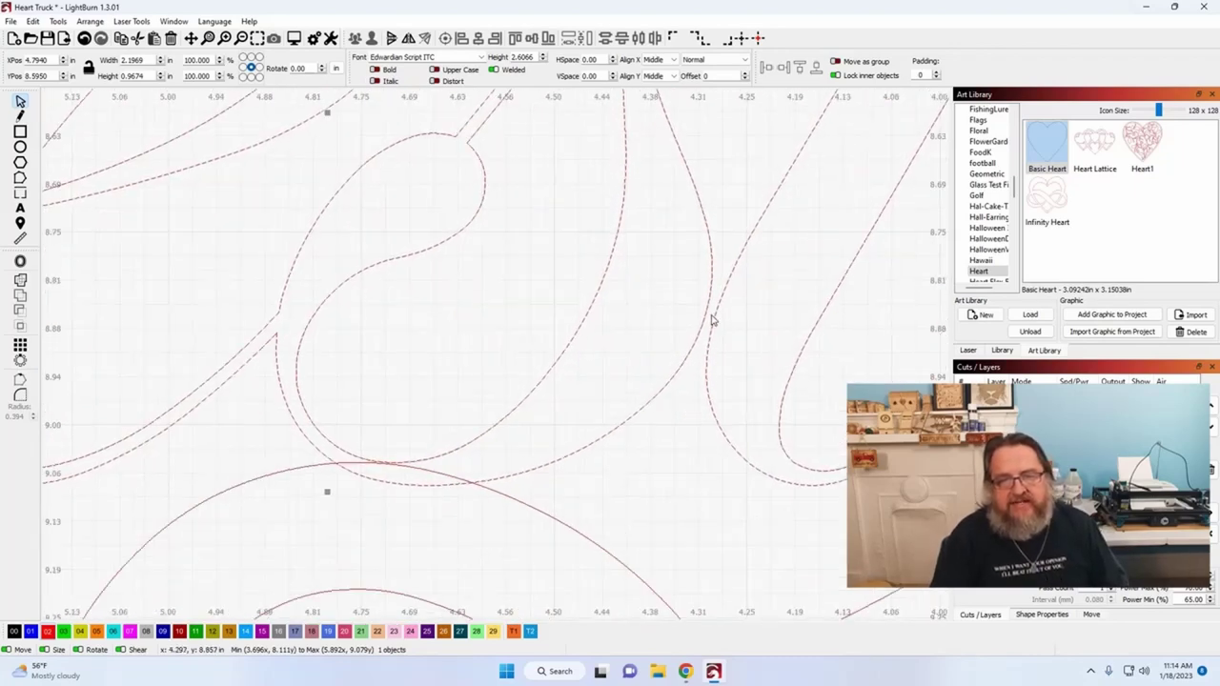
scroll(692, 324, down, 4)
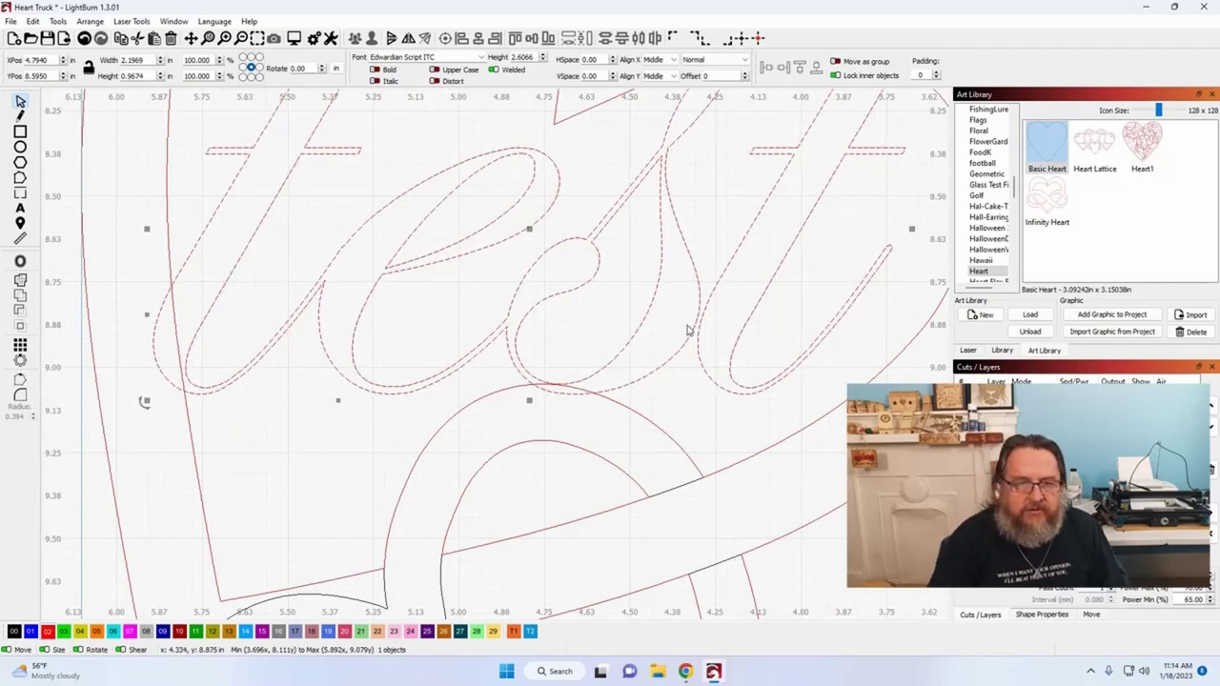
scroll(678, 353, down, 3)
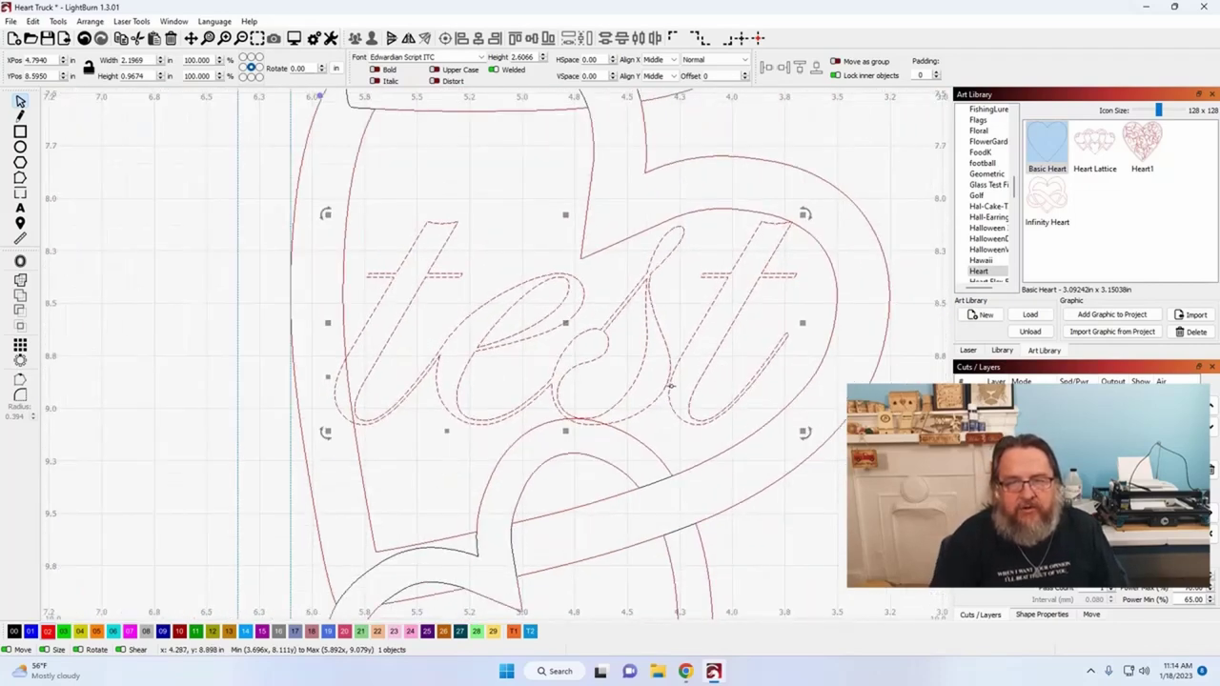
scroll(670, 386, down, 2)
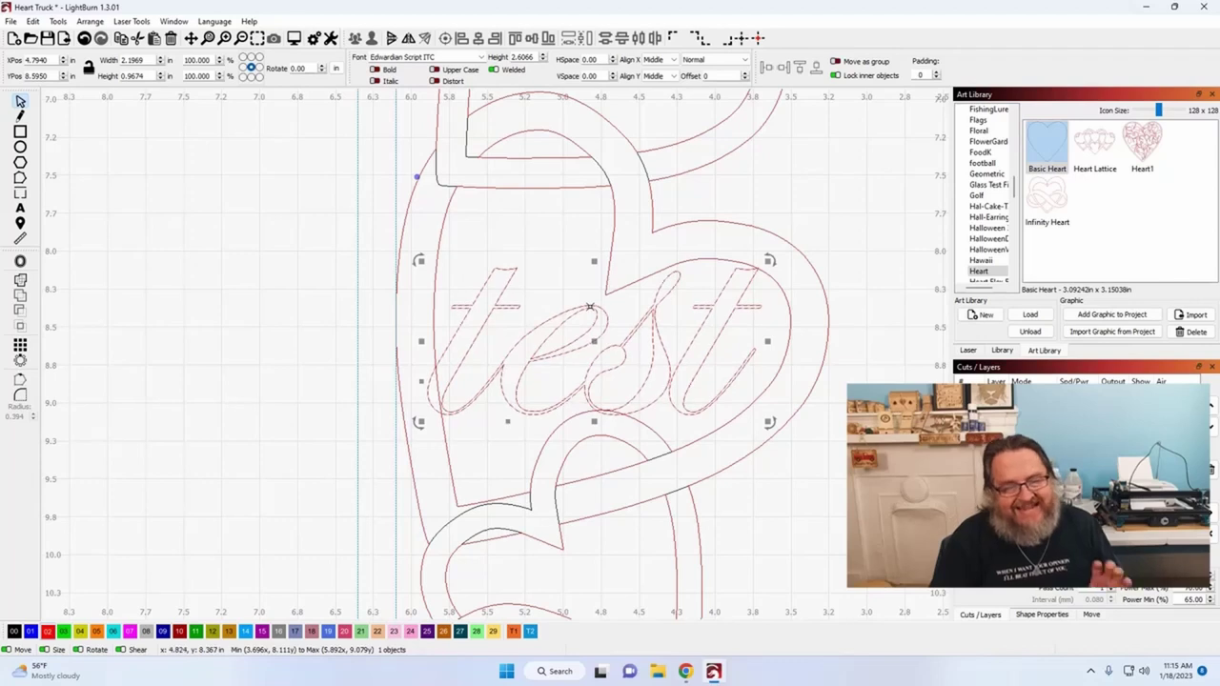